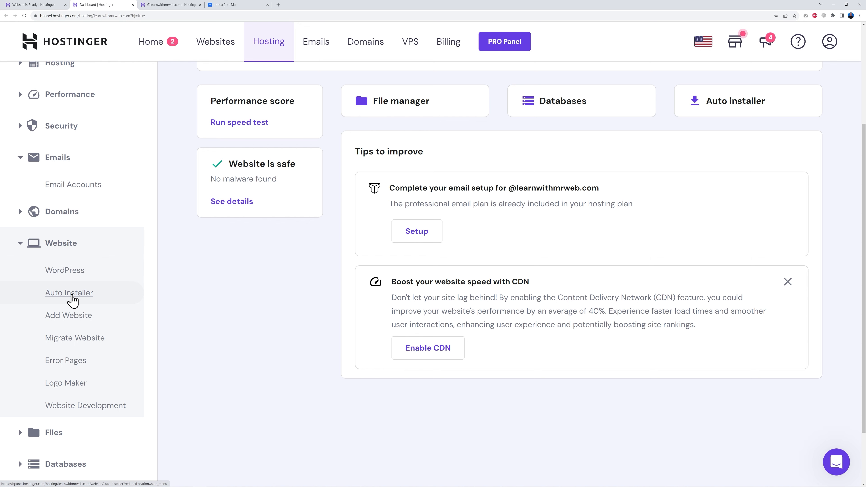
- Start a WooCommerce installation from the Auto Installer and title the website "Learn with Mr Web", keeping the prefilled administrator credentials
{"action": "left_click", "coordinate": [70, 294]}
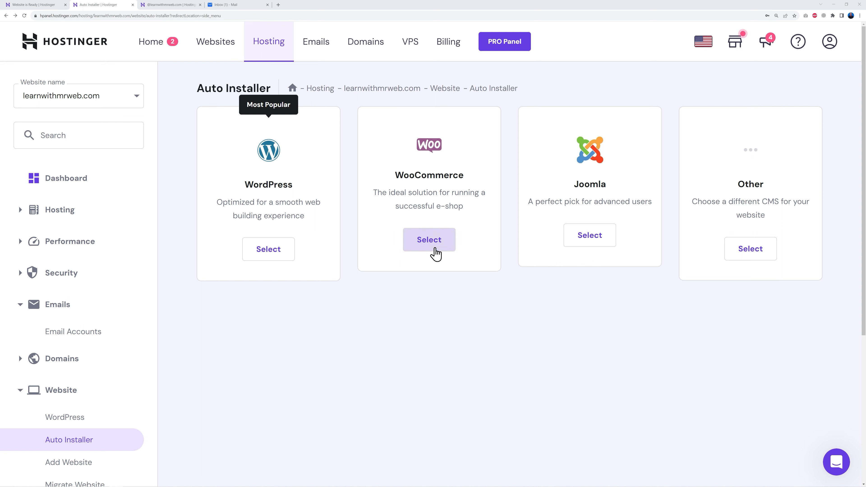
{"action": "left_click", "coordinate": [431, 247]}
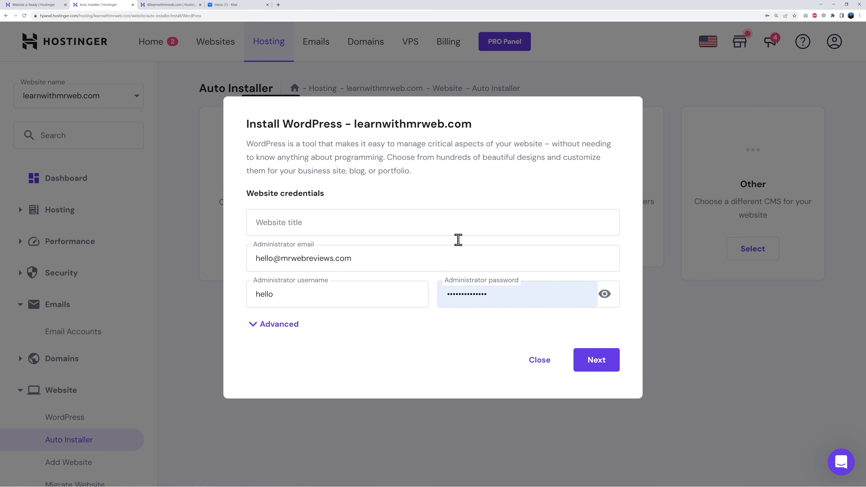
{"action": "left_click", "coordinate": [328, 226]}
{"action": "type", "text": "Learn with Mr Web"}
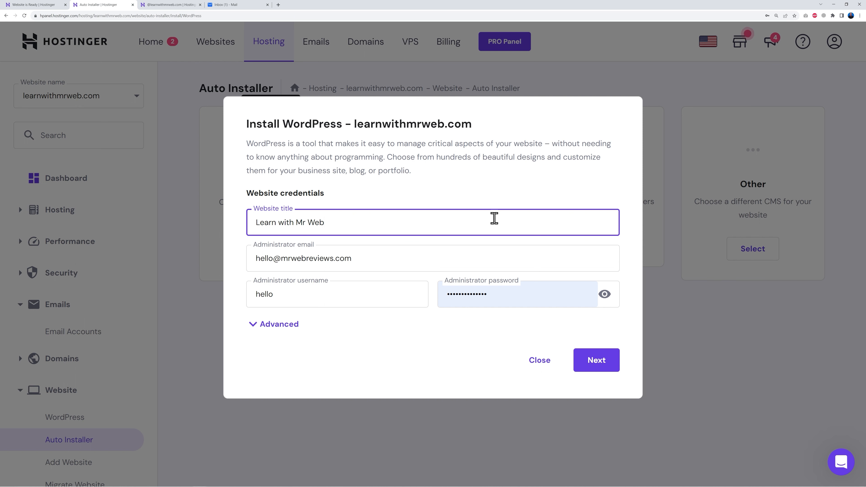
{"action": "left_click", "coordinate": [599, 366]}
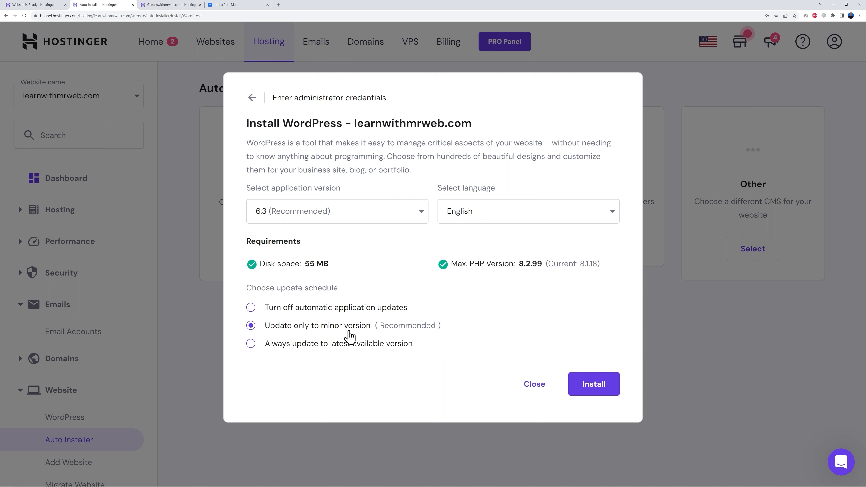
- Set the update schedule to always update to the latest available version and install WordPress
{"action": "left_click", "coordinate": [251, 345]}
{"action": "left_click", "coordinate": [604, 387]}
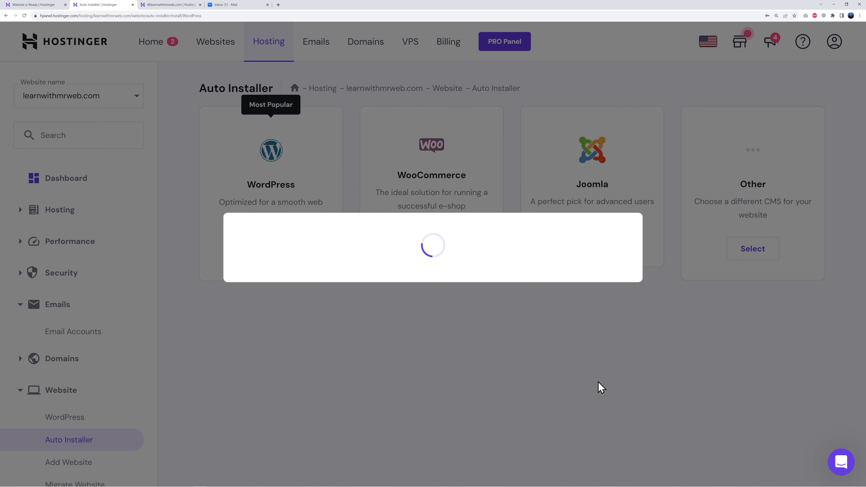
- Review the WordPress overview for the site, from core settings to site installs, and open its WordPress admin
{"action": "scroll", "coordinate": [409, 278], "scroll_direction": "down", "scroll_amount": 5}
{"action": "scroll", "coordinate": [410, 280], "scroll_direction": "down", "scroll_amount": 2}
{"action": "scroll", "coordinate": [432, 289], "scroll_direction": "up", "scroll_amount": 2}
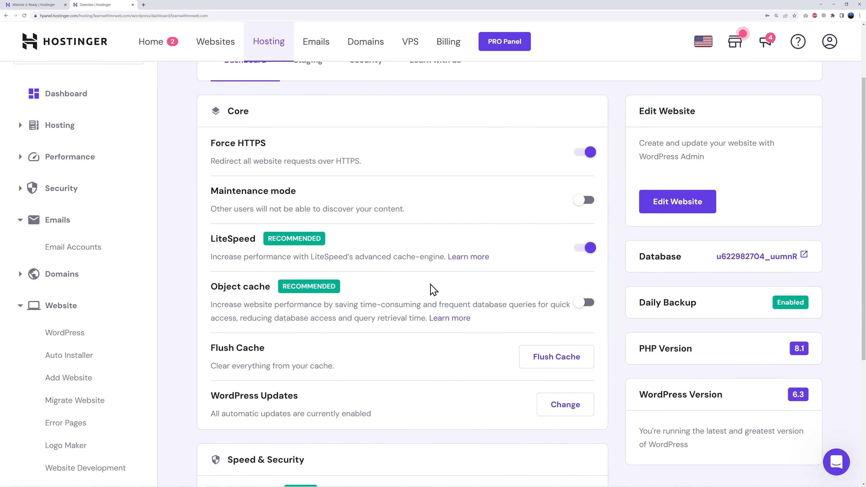
{"action": "scroll", "coordinate": [432, 289], "scroll_direction": "down", "scroll_amount": 5}
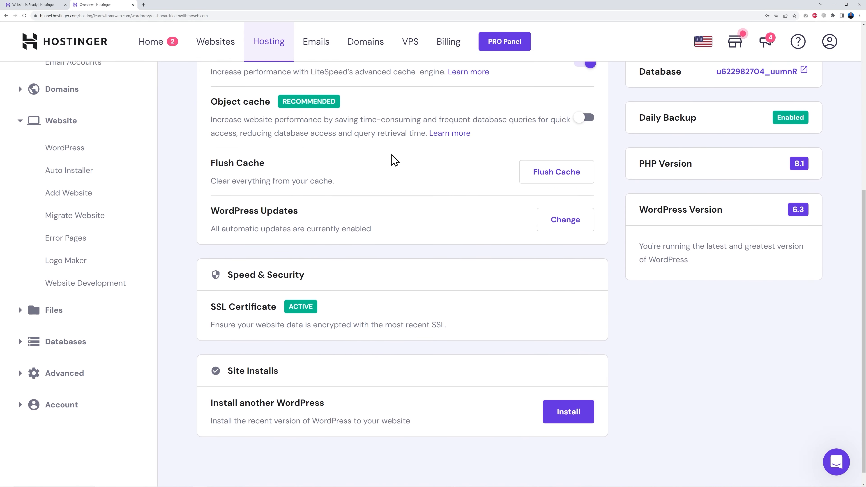
{"action": "scroll", "coordinate": [392, 154], "scroll_direction": "down", "scroll_amount": 1}
{"action": "scroll", "coordinate": [450, 350], "scroll_direction": "up", "scroll_amount": 8}
{"action": "scroll", "coordinate": [439, 319], "scroll_direction": "down", "scroll_amount": 1}
{"action": "scroll", "coordinate": [437, 314], "scroll_direction": "up", "scroll_amount": 1}
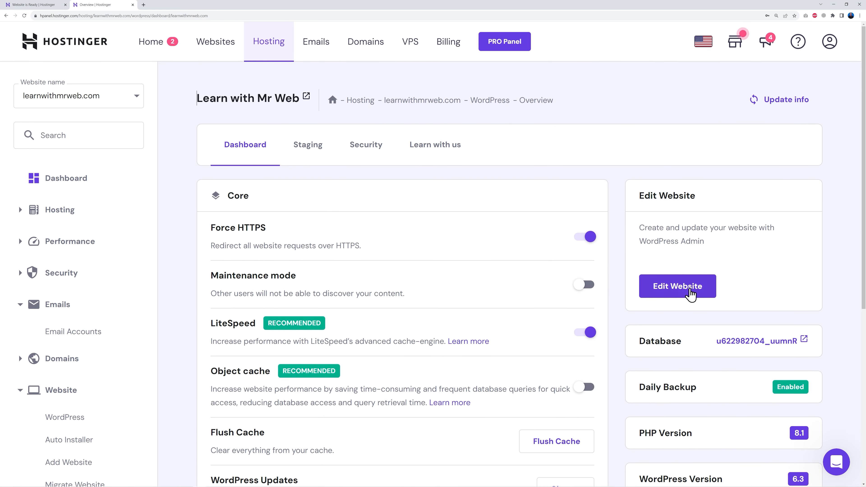
{"action": "left_click", "coordinate": [678, 291]}
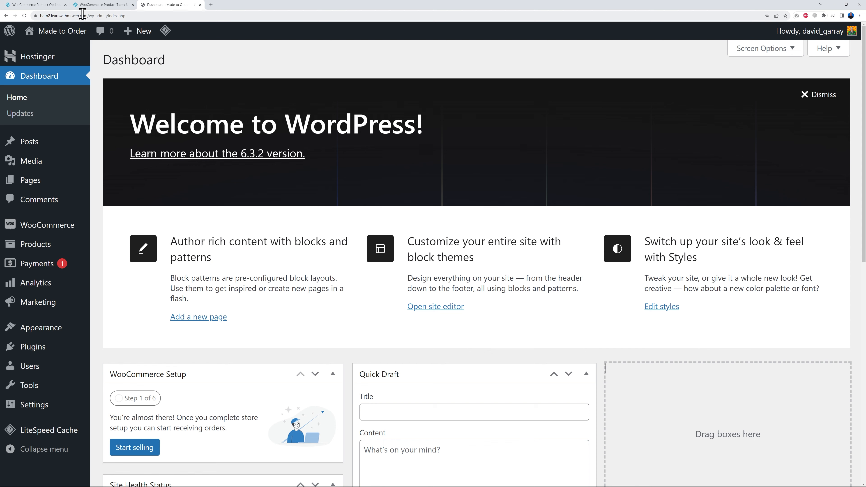
- Examine the features of the WooCommerce Product Options plugin on its Barn2 page
{"action": "left_click", "coordinate": [40, 5]}
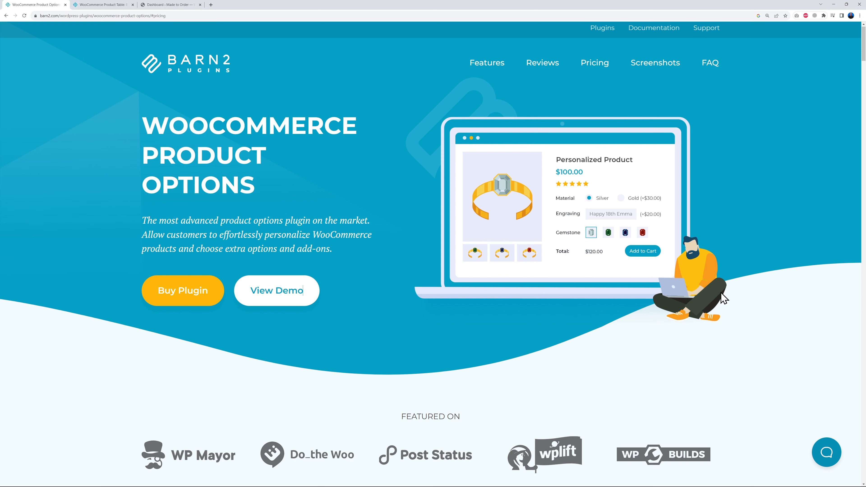
{"action": "scroll", "coordinate": [754, 293], "scroll_direction": "down", "scroll_amount": 10}
{"action": "scroll", "coordinate": [765, 293], "scroll_direction": "down", "scroll_amount": 1}
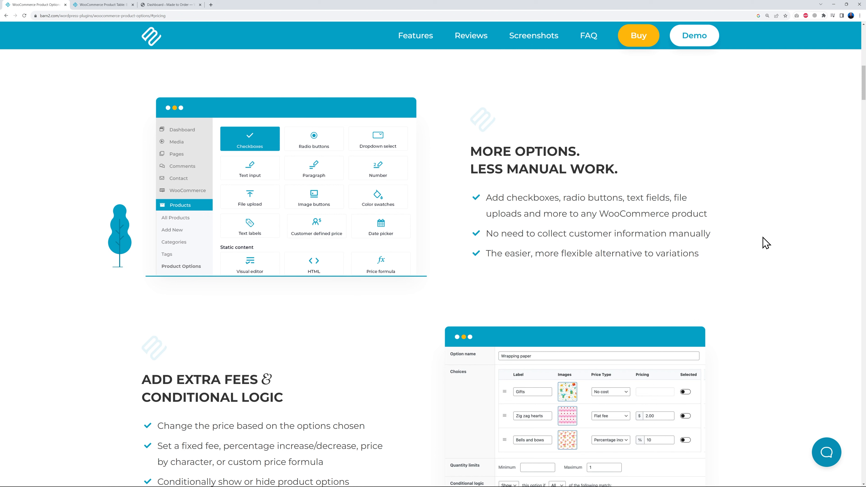
{"action": "scroll", "coordinate": [766, 243], "scroll_direction": "down", "scroll_amount": 3}
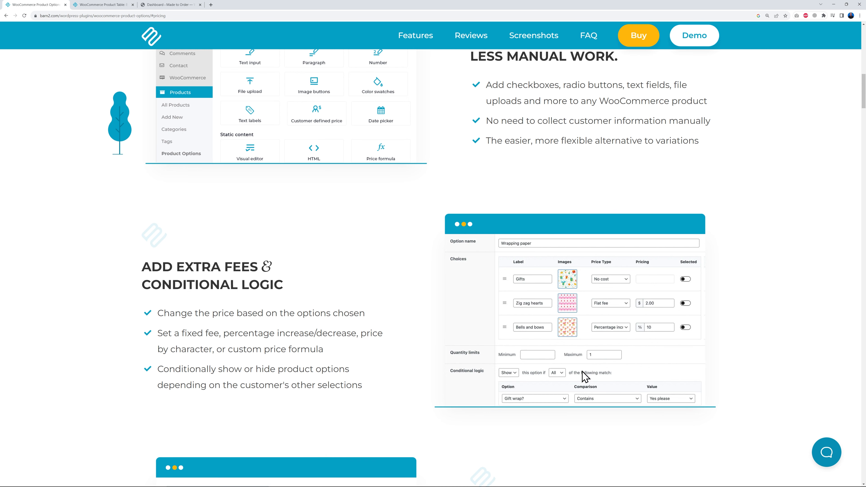
{"action": "scroll", "coordinate": [586, 376], "scroll_direction": "down", "scroll_amount": 6}
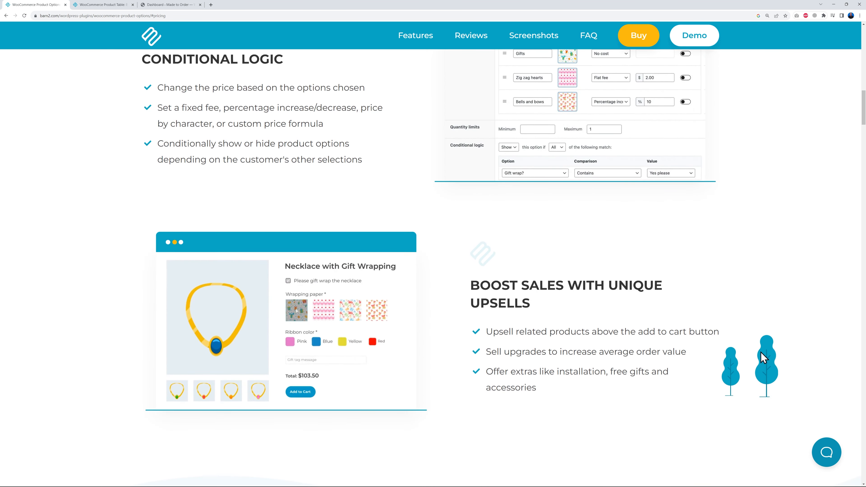
{"action": "scroll", "coordinate": [773, 355], "scroll_direction": "up", "scroll_amount": 20}
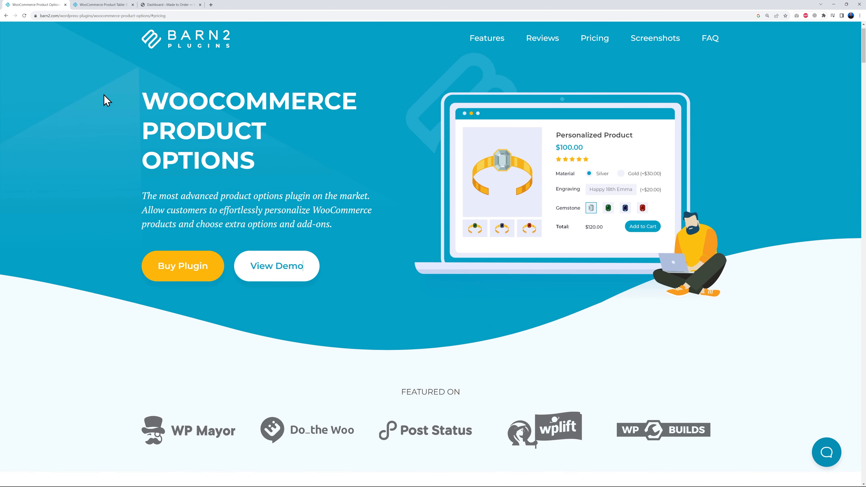
- Examine the features of the WooCommerce Product Table plugin on its Barn2 page
{"action": "left_click", "coordinate": [94, 5]}
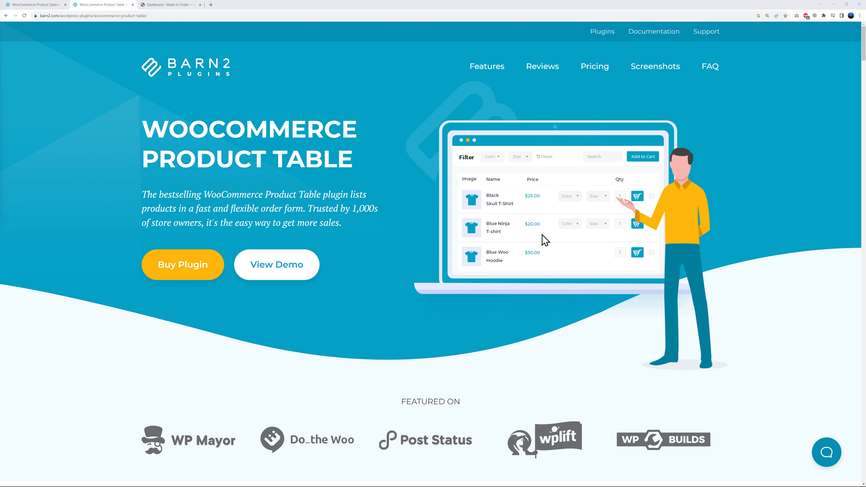
{"action": "scroll", "coordinate": [719, 273], "scroll_direction": "down", "scroll_amount": 10}
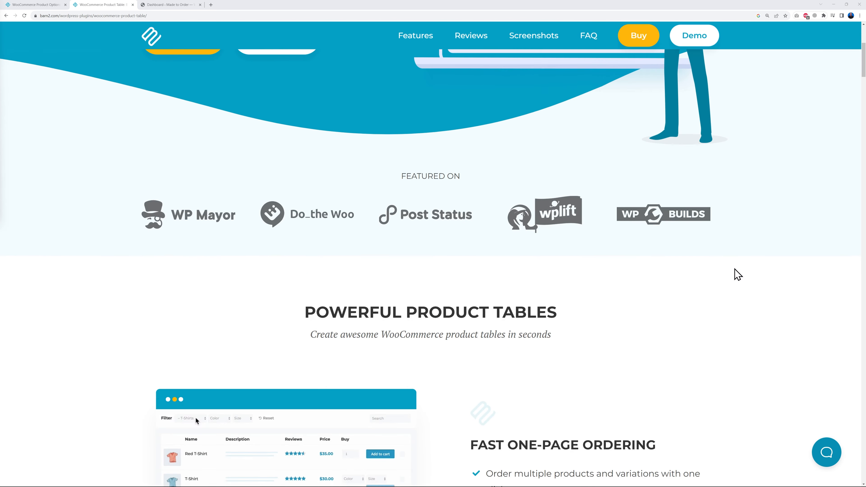
{"action": "scroll", "coordinate": [743, 272], "scroll_direction": "down", "scroll_amount": 1}
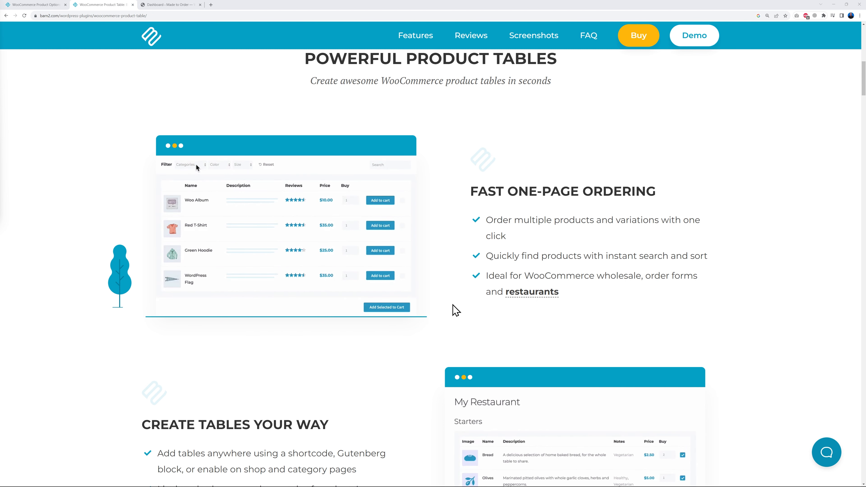
{"action": "scroll", "coordinate": [760, 295], "scroll_direction": "up", "scroll_amount": 10}
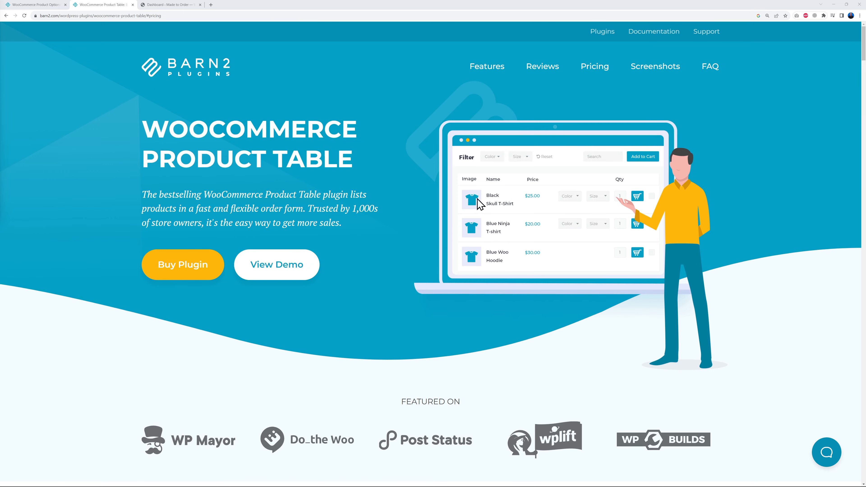
- Compare the two plugin bundle with the single plugin plan in the WooCommerce Product Options pricing section
{"action": "left_click", "coordinate": [45, 4]}
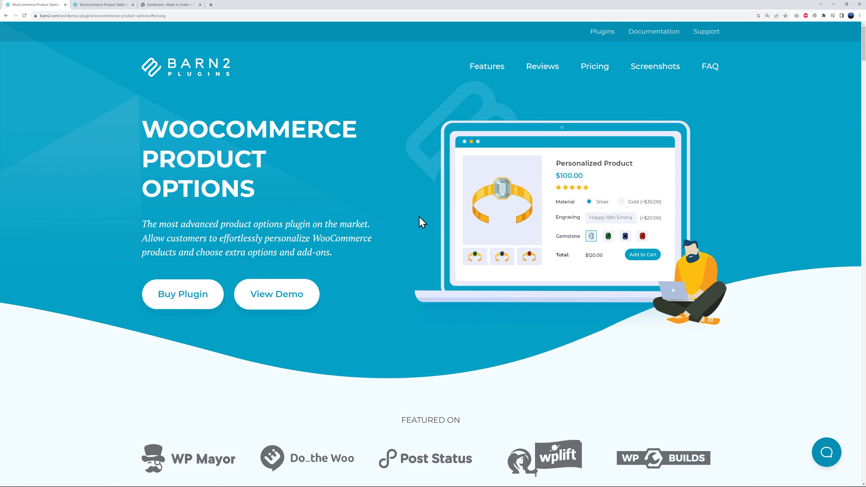
{"action": "left_click", "coordinate": [186, 302]}
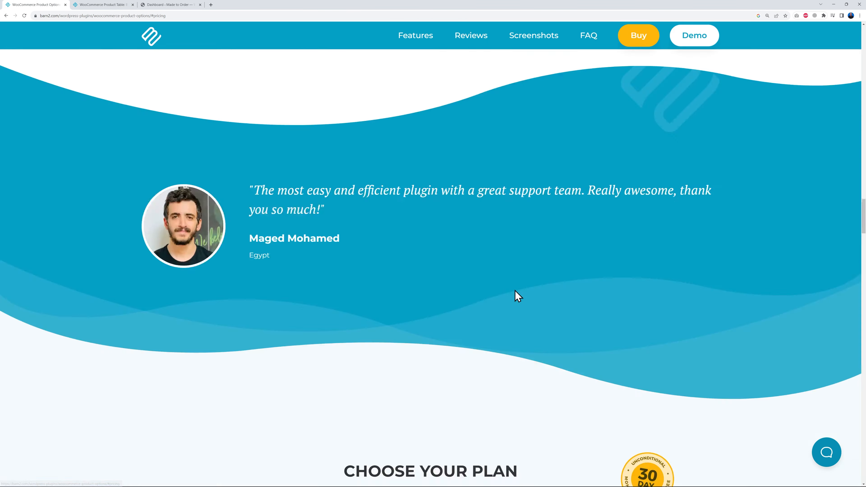
{"action": "scroll", "coordinate": [754, 265], "scroll_direction": "down", "scroll_amount": 2}
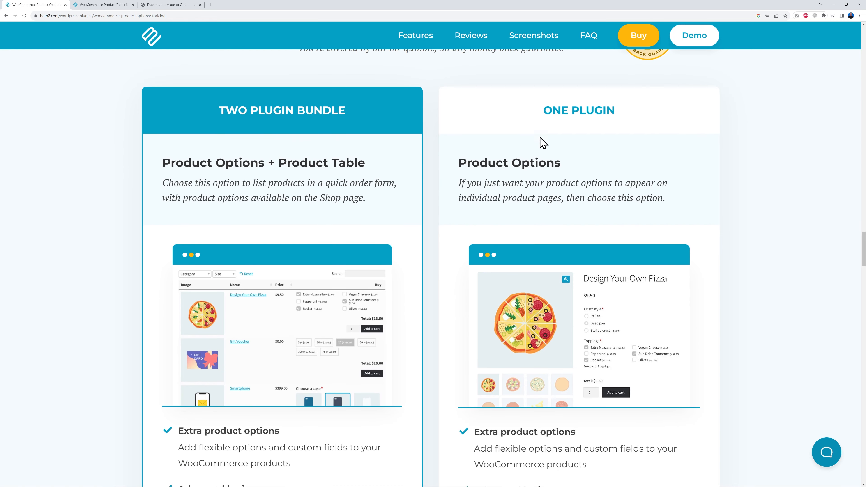
{"action": "scroll", "coordinate": [750, 265], "scroll_direction": "down", "scroll_amount": 6}
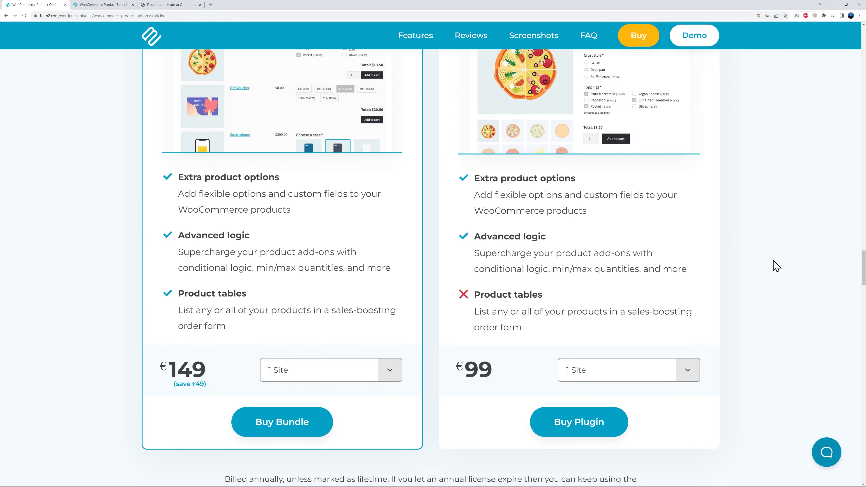
{"action": "scroll", "coordinate": [493, 395], "scroll_direction": "up", "scroll_amount": 6}
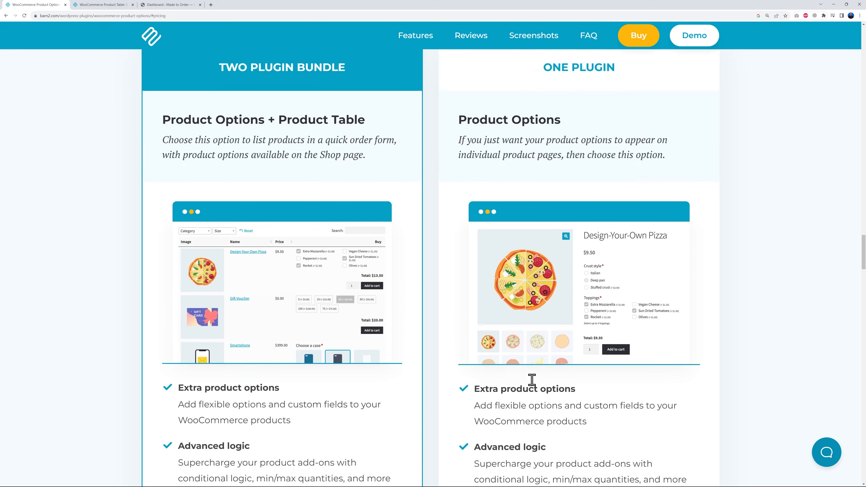
{"action": "left_click_drag", "start_coordinate": [223, 111], "coordinate": [354, 114]}
{"action": "left_click", "coordinate": [357, 117]}
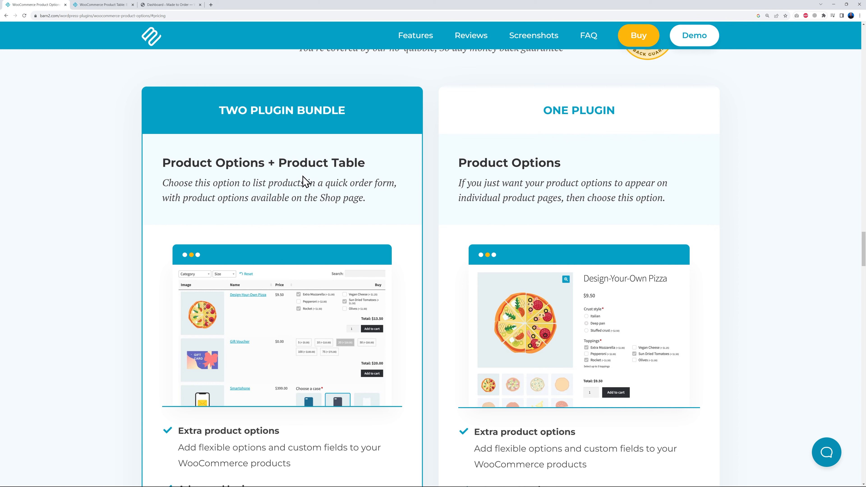
{"action": "scroll", "coordinate": [412, 232], "scroll_direction": "down", "scroll_amount": 7}
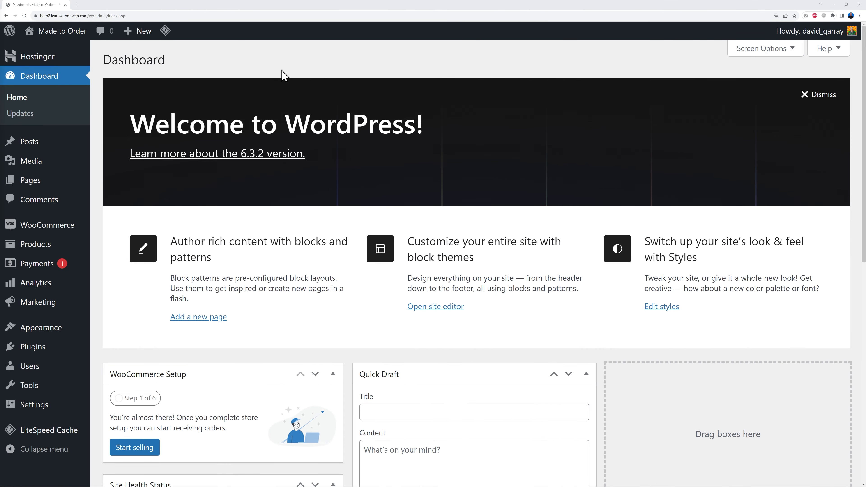
- Upload woocommerce-product-options.zip to the WordPress site as a new plugin, install it and activate it
{"action": "left_click", "coordinate": [114, 370]}
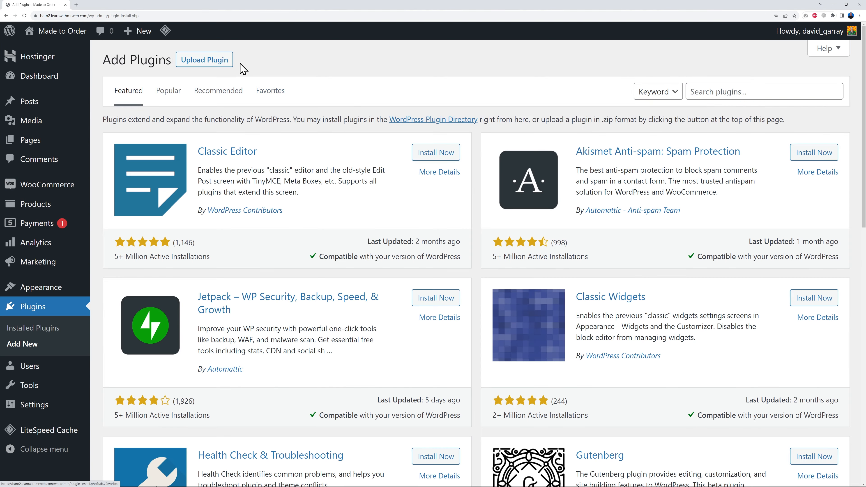
{"action": "left_click", "coordinate": [216, 61]}
{"action": "left_click", "coordinate": [403, 161]}
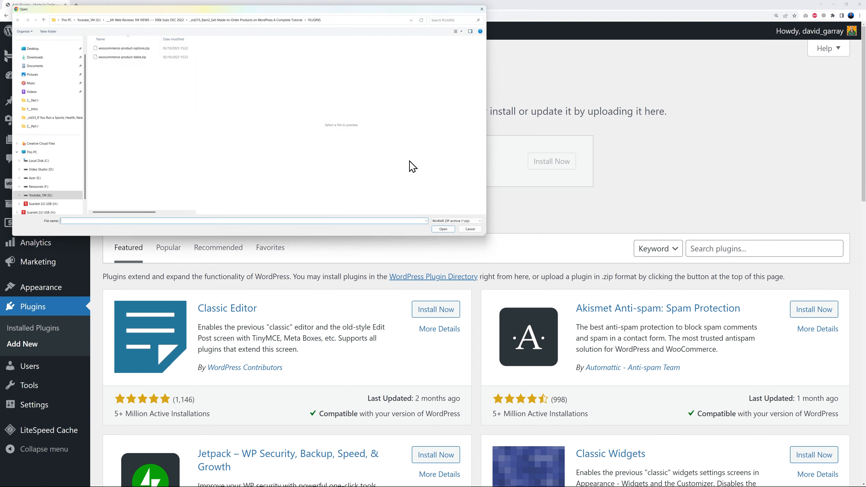
{"action": "left_click", "coordinate": [139, 48]}
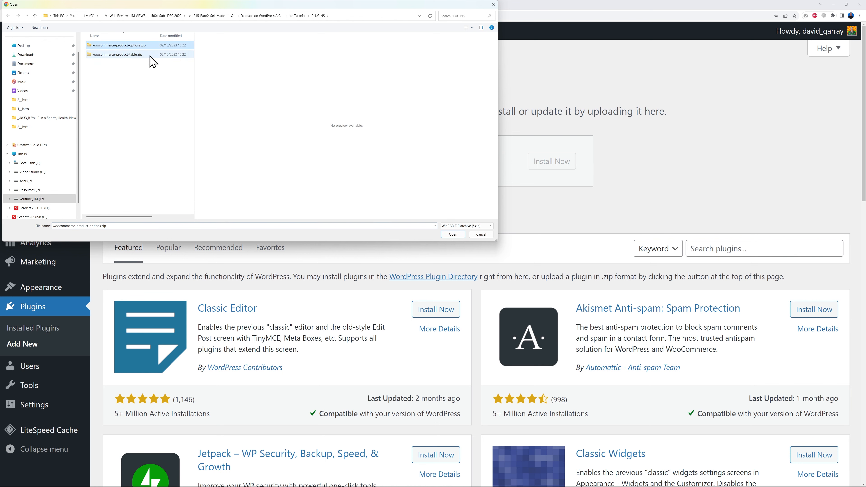
{"action": "left_click", "coordinate": [445, 235]}
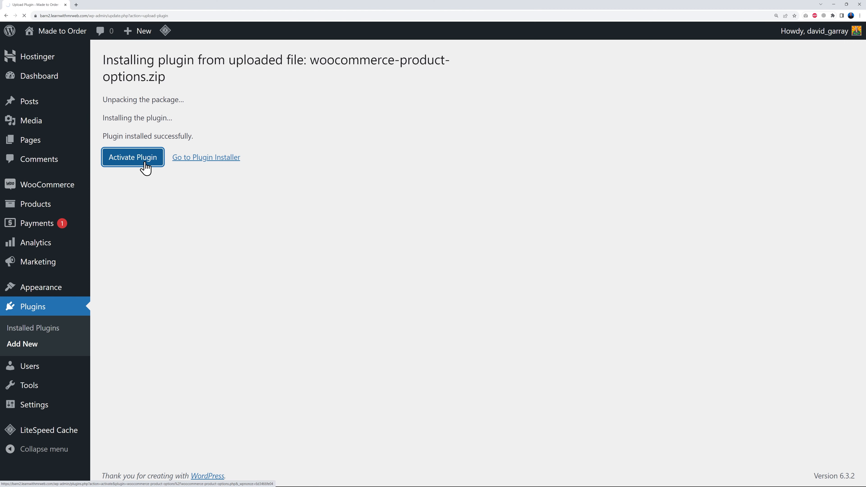
- Paste the licence key for WooCommerce Product Options and finish its setup without selecting any extra features
{"action": "left_click", "coordinate": [383, 158]}
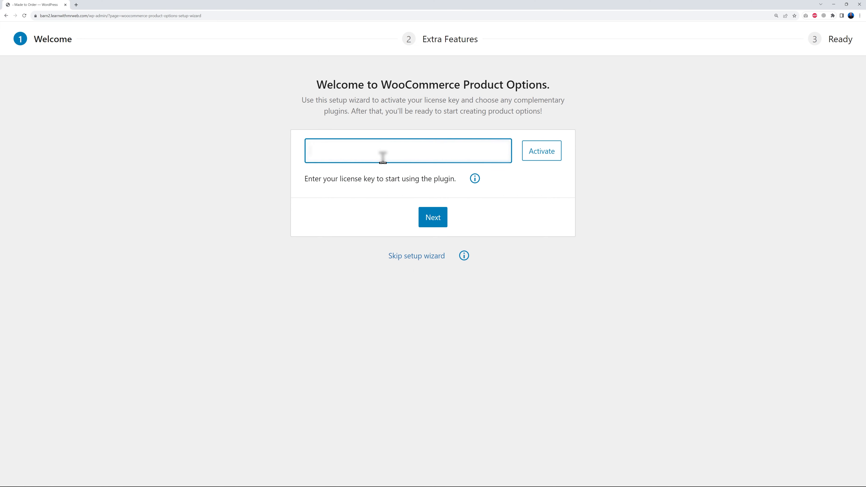
{"action": "key", "text": "ctrl+v"}
{"action": "left_click", "coordinate": [440, 220]}
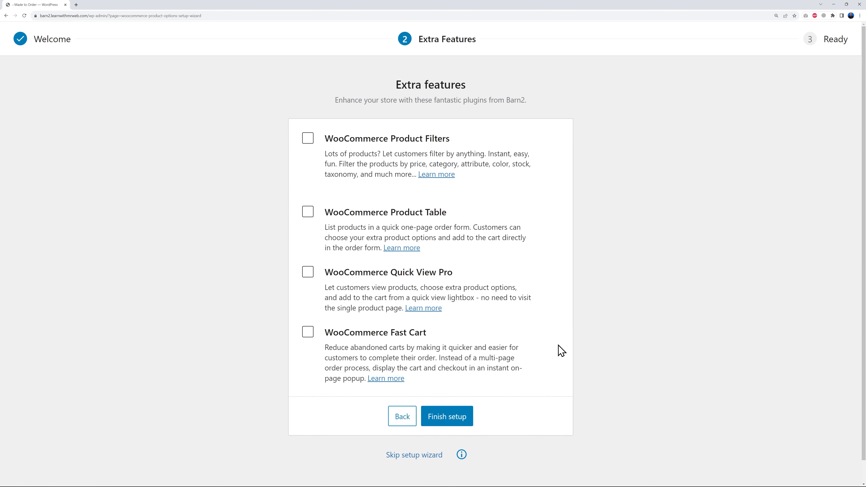
{"action": "left_click", "coordinate": [464, 418]}
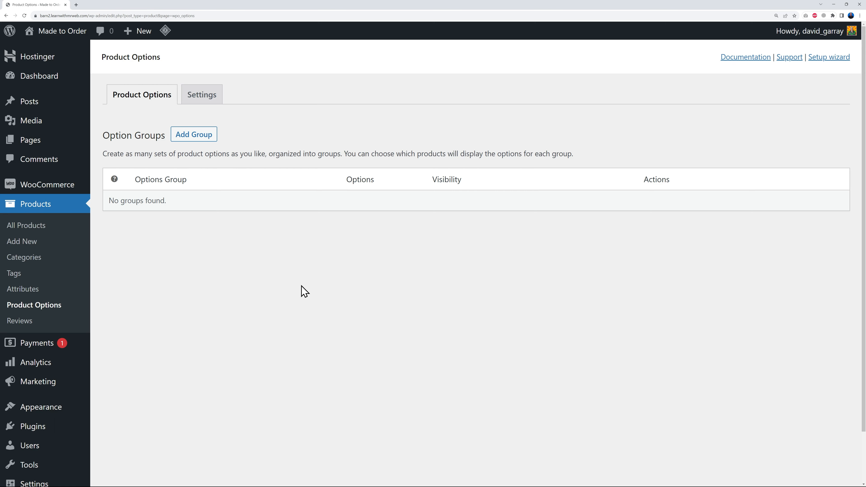
- Upload woocommerce-product-table.zip as a new plugin, install it and activate it
{"action": "mouse_move", "coordinate": [33, 431]}
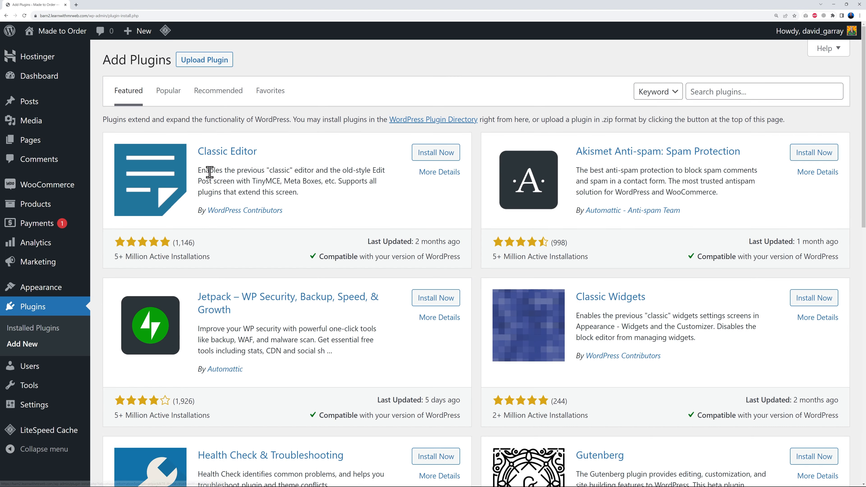
{"action": "left_click", "coordinate": [211, 64]}
{"action": "left_click", "coordinate": [402, 161]}
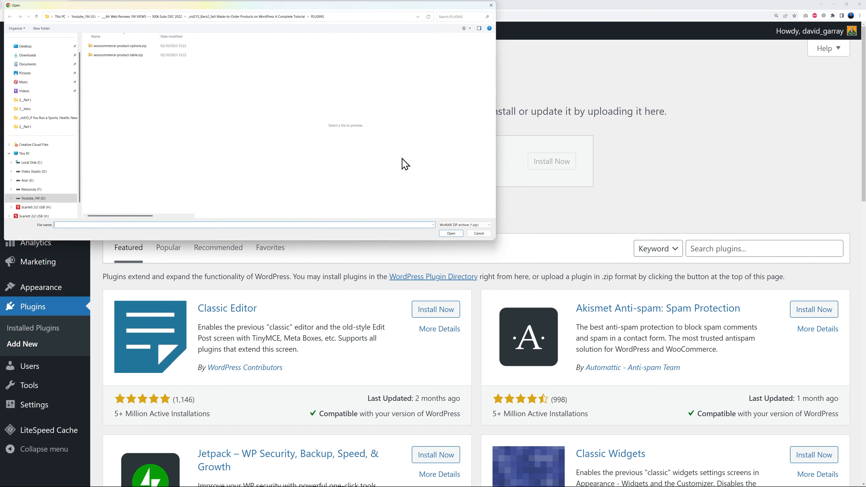
{"action": "left_click", "coordinate": [136, 55]}
{"action": "left_click", "coordinate": [453, 234]}
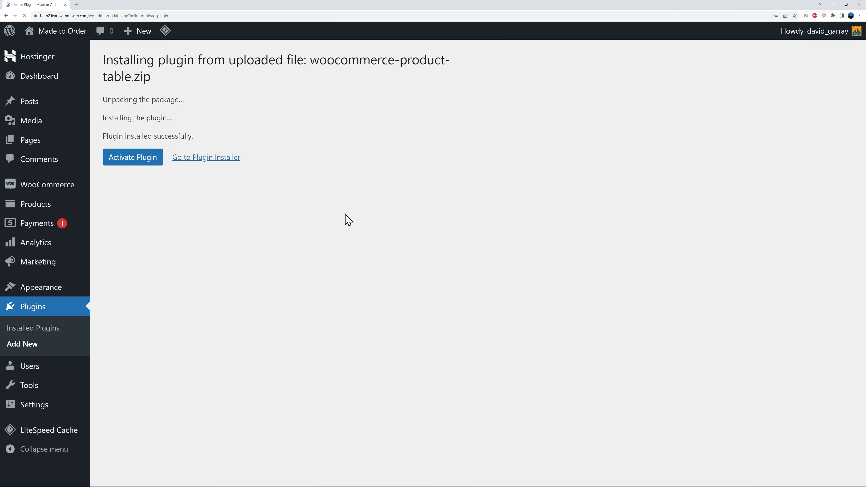
{"action": "left_click", "coordinate": [120, 163]}
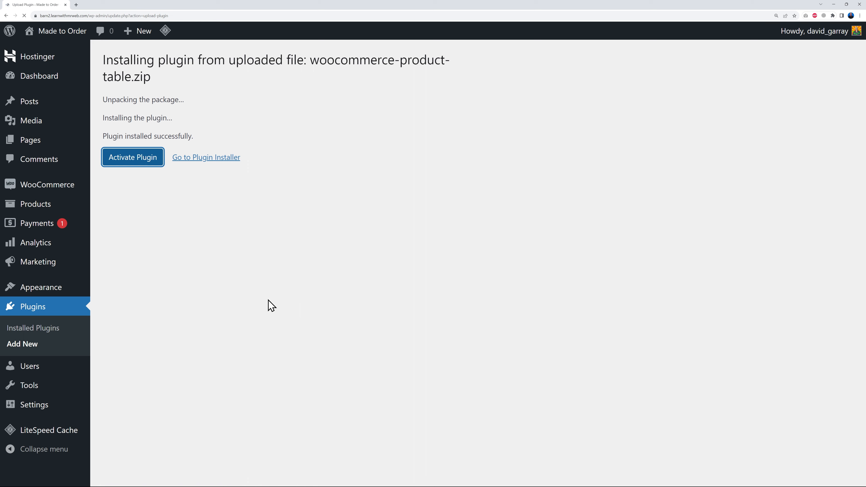
- Paste the licence key for WooCommerce Product Table and continue to the store pages setup
{"action": "left_click", "coordinate": [410, 139]}
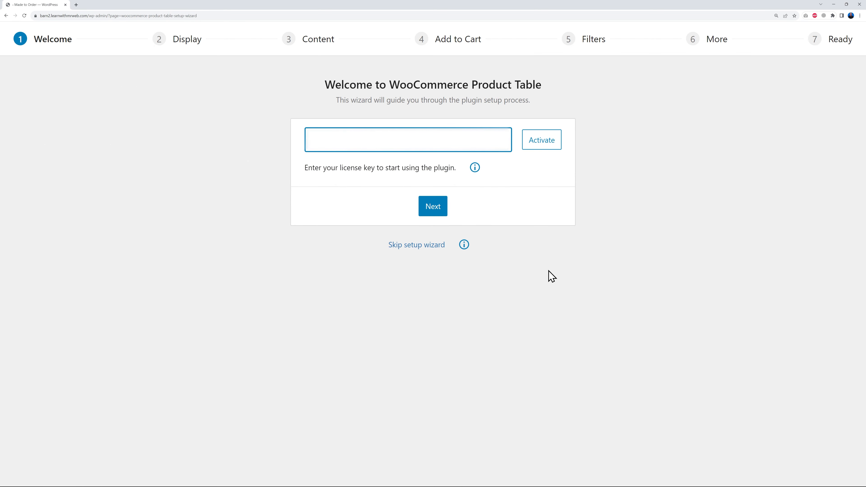
{"action": "key", "text": "ctrl+v"}
{"action": "left_click", "coordinate": [438, 213]}
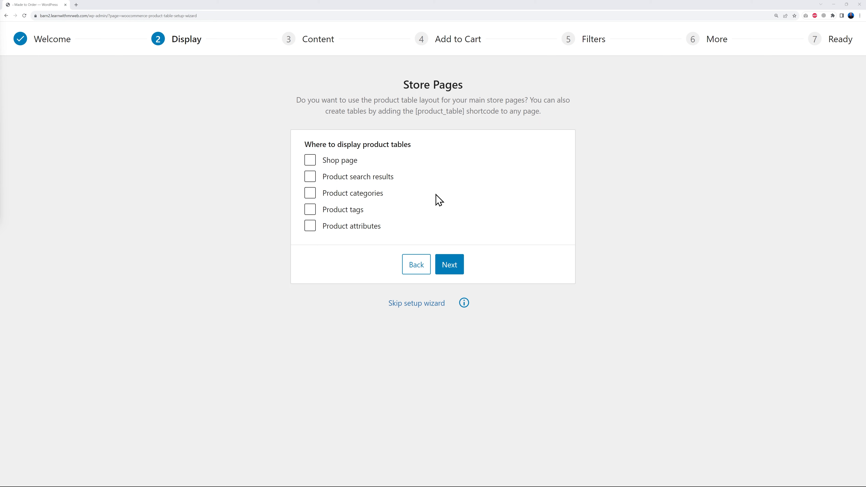
- Choose the Shop page as a place to display product tables
{"action": "left_click", "coordinate": [309, 162]}
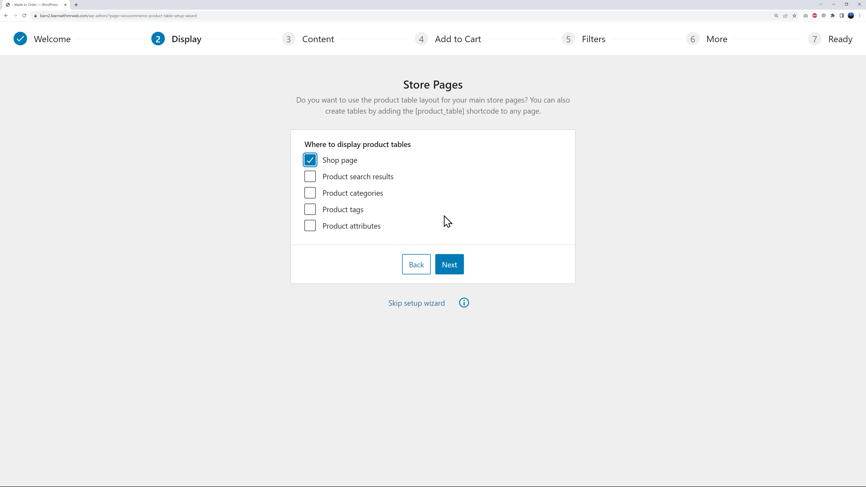
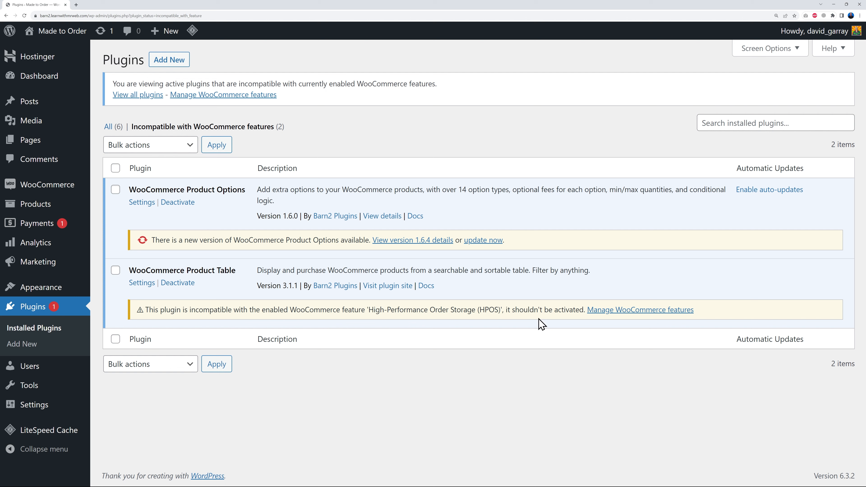
- Switch WooCommerce's order data storage to WordPress posts storage (legacy) and save the feature settings
{"action": "left_click", "coordinate": [628, 317]}
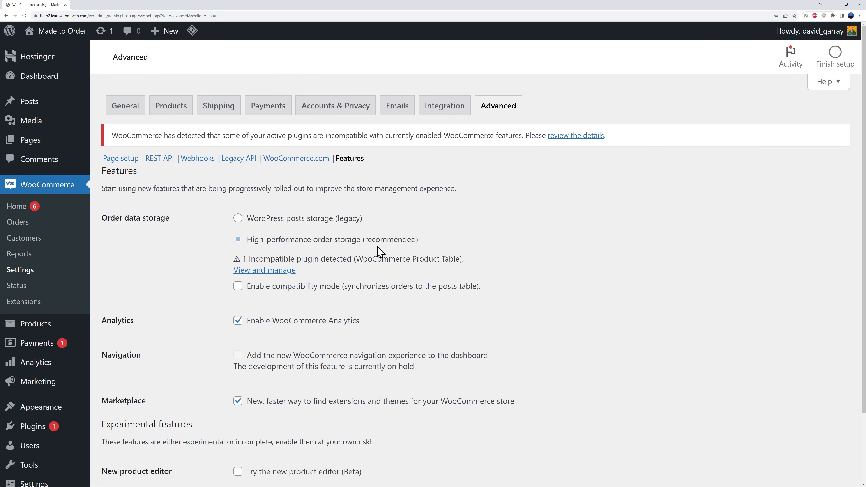
{"action": "left_click", "coordinate": [238, 218]}
{"action": "scroll", "coordinate": [564, 277], "scroll_direction": "down", "scroll_amount": 3}
{"action": "left_click", "coordinate": [142, 426]}
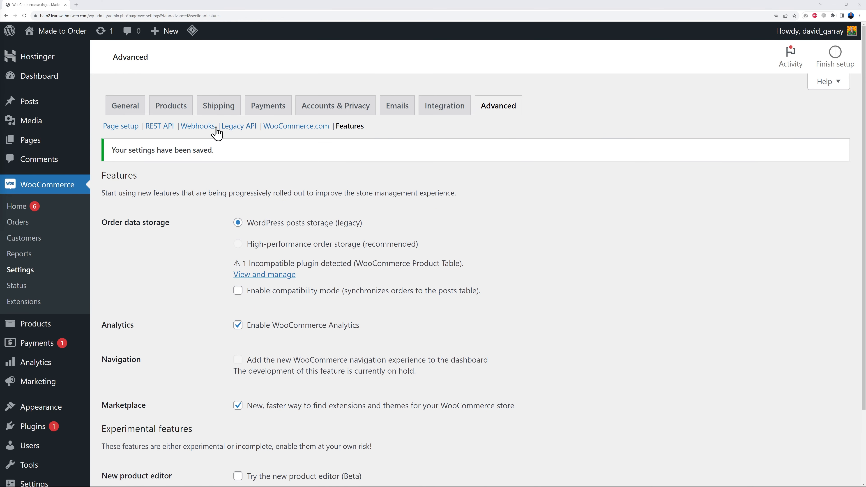
- Review the WooCommerce Product Table settings for licence, shop integration and table content
{"action": "left_click", "coordinate": [180, 114]}
{"action": "left_click", "coordinate": [279, 127]}
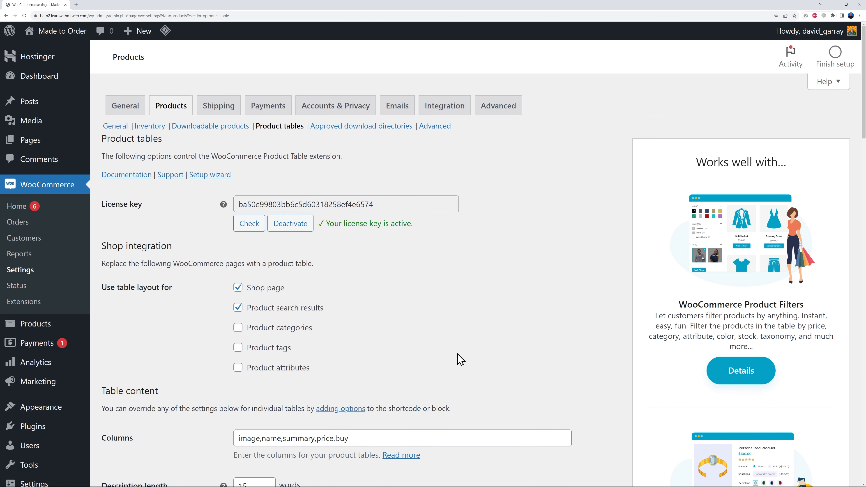
{"action": "scroll", "coordinate": [52, 385], "scroll_direction": "down", "scroll_amount": 1}
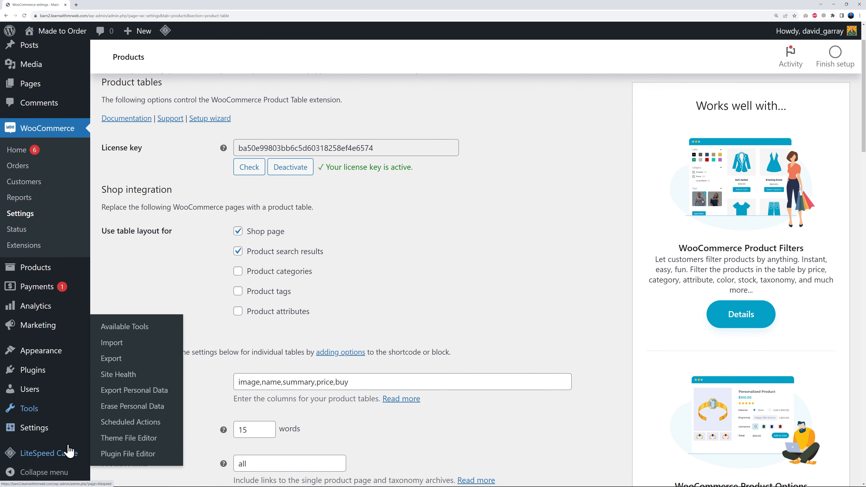
- Deactivate the LiteSpeed Cache plugin
{"action": "mouse_move", "coordinate": [58, 455]}
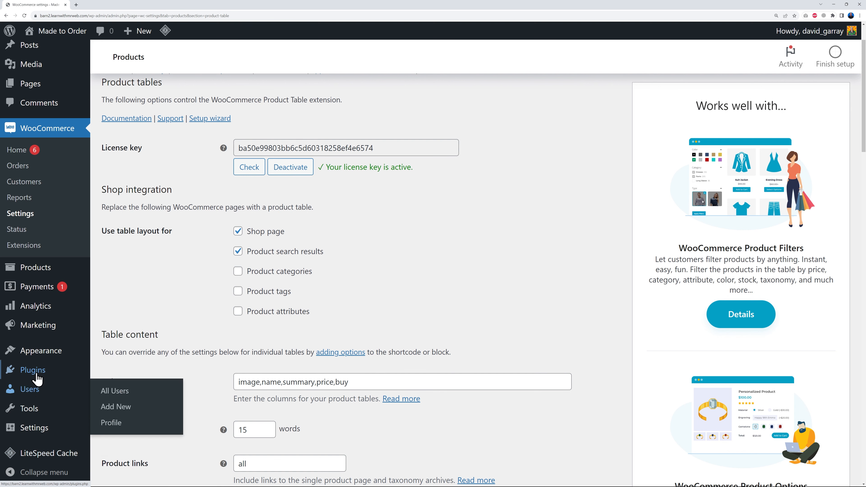
{"action": "left_click", "coordinate": [32, 370]}
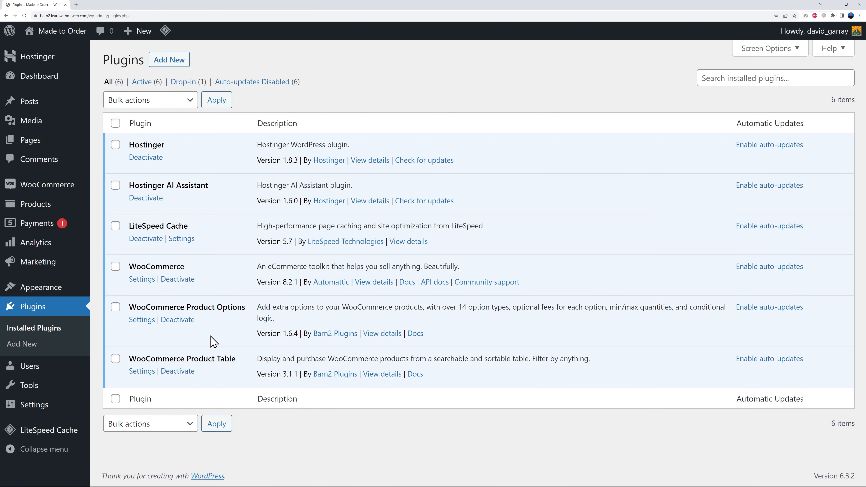
{"action": "left_click", "coordinate": [149, 240]}
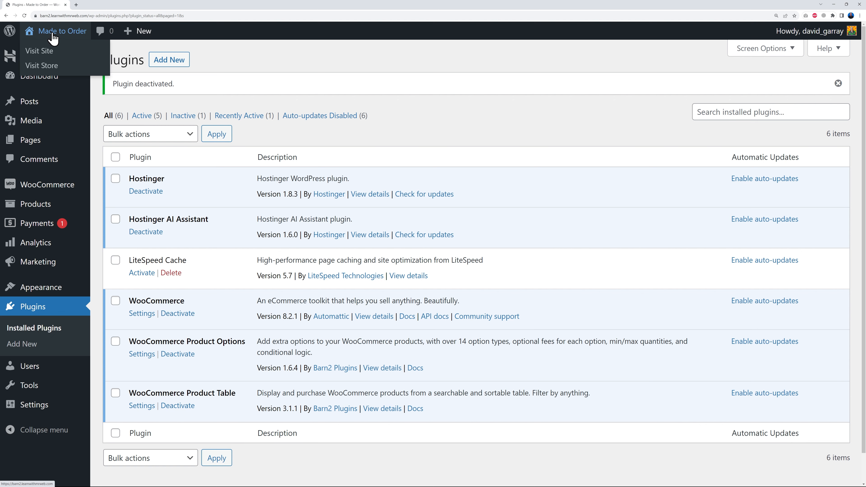
- Open the site's front end in a separate browser tab and look over its home page
{"action": "right_click", "coordinate": [40, 51]}
{"action": "left_click", "coordinate": [52, 56]}
{"action": "left_click", "coordinate": [95, 5]}
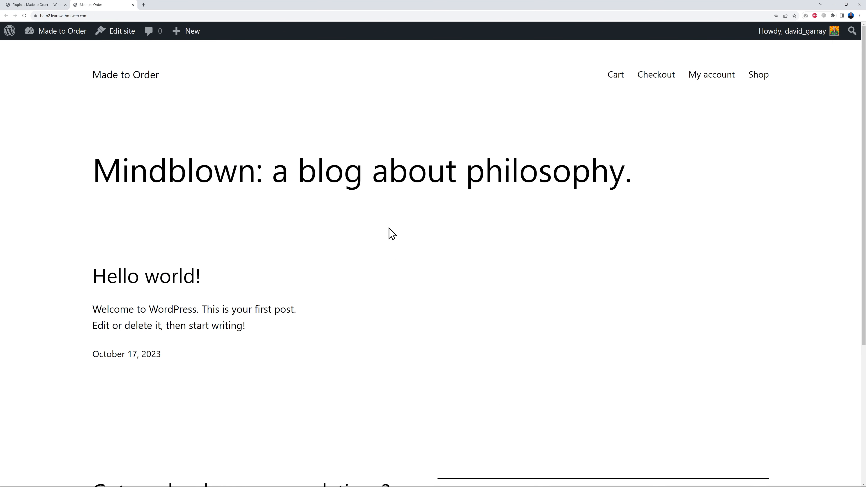
{"action": "scroll", "coordinate": [390, 234], "scroll_direction": "down", "scroll_amount": 6}
{"action": "scroll", "coordinate": [397, 253], "scroll_direction": "up", "scroll_amount": 6}
- Find the Astra theme in the WordPress theme directory, install it and activate it
{"action": "left_click", "coordinate": [40, 5]}
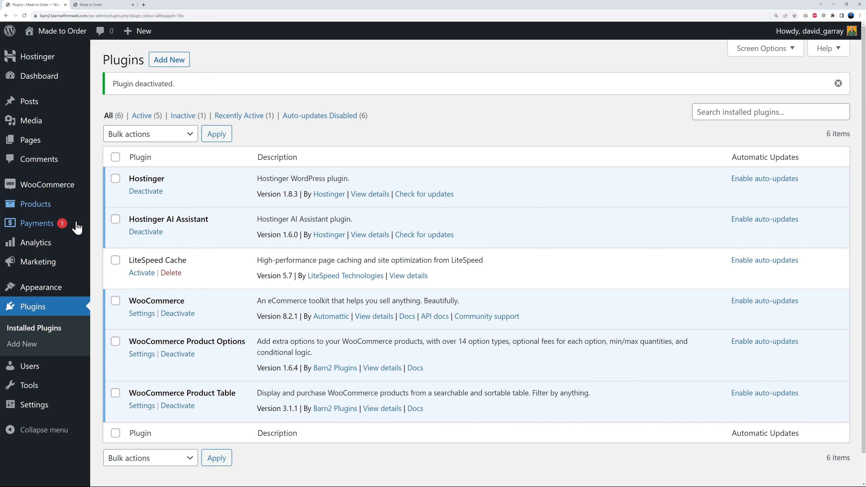
{"action": "mouse_move", "coordinate": [59, 287]}
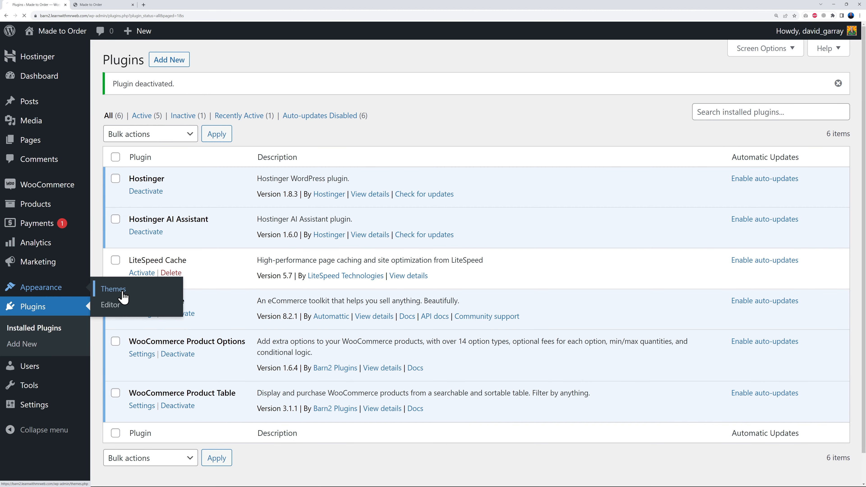
{"action": "left_click", "coordinate": [122, 295]}
{"action": "left_click", "coordinate": [212, 63]}
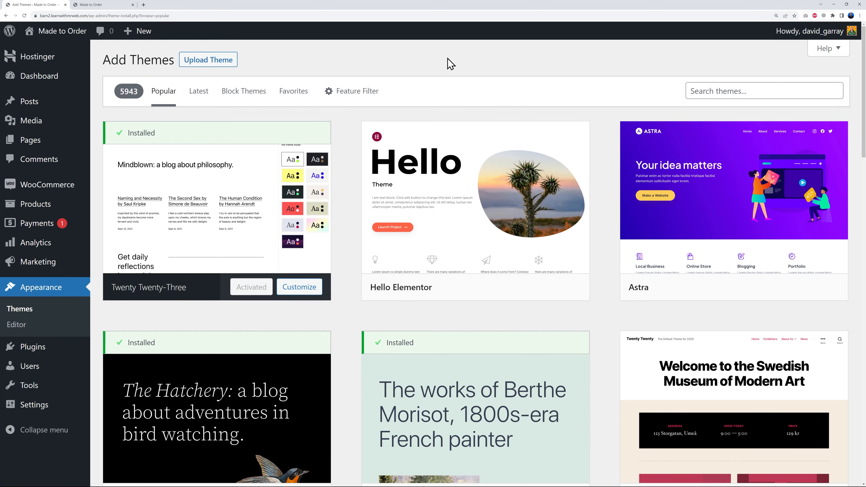
{"action": "mouse_move", "coordinate": [760, 239]}
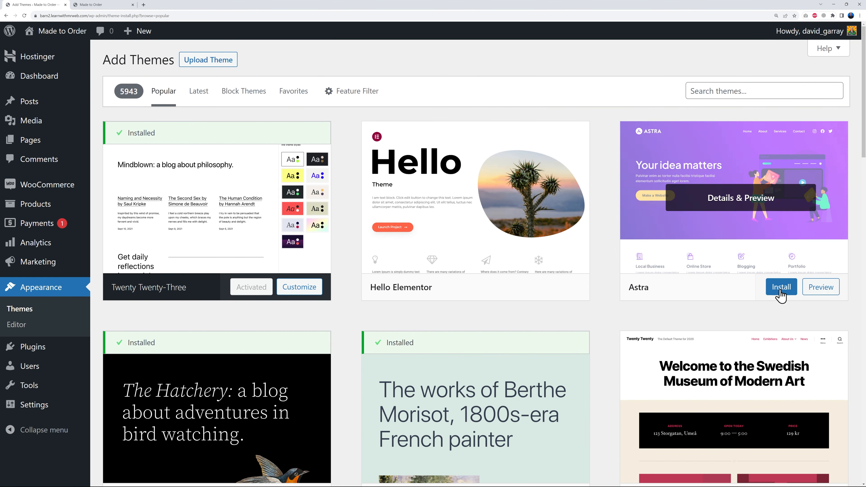
{"action": "left_click", "coordinate": [732, 95]}
{"action": "type", "text": "astra"}
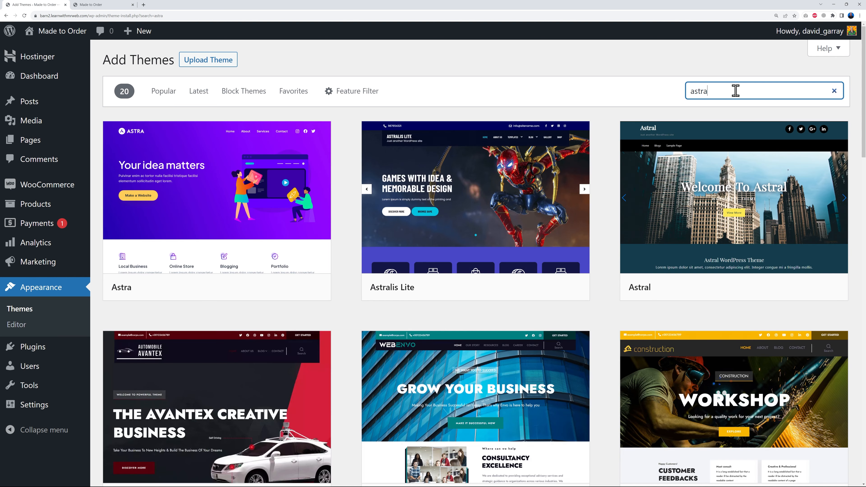
{"action": "mouse_move", "coordinate": [321, 230]}
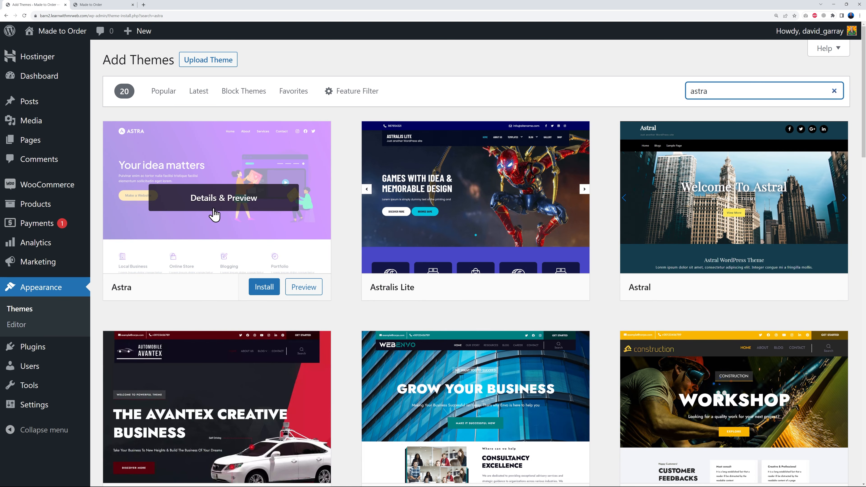
{"action": "left_click", "coordinate": [266, 293]}
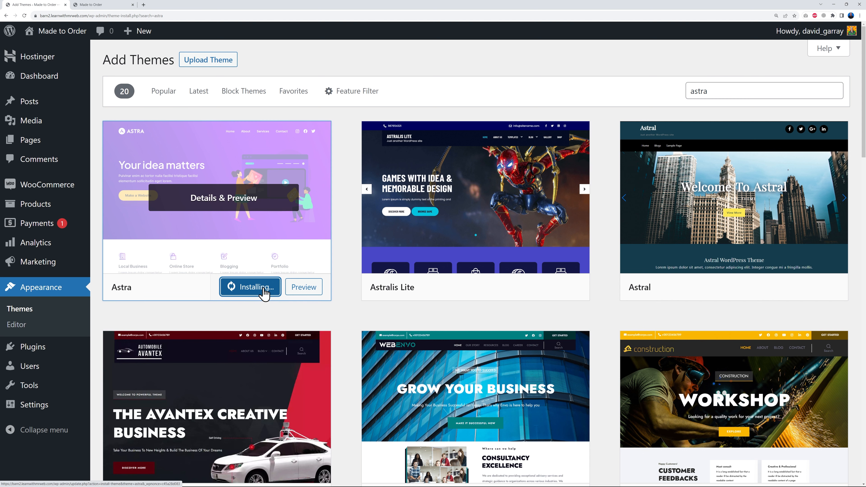
{"action": "left_click", "coordinate": [244, 291]}
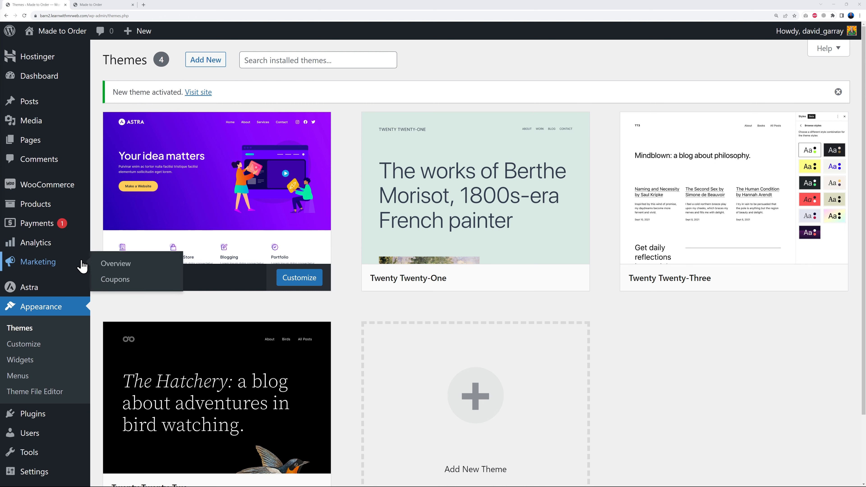
- Open Astra's Starter Templates and choose Elementor as the page builder
{"action": "mouse_move", "coordinate": [30, 292]}
{"action": "left_click", "coordinate": [124, 289]}
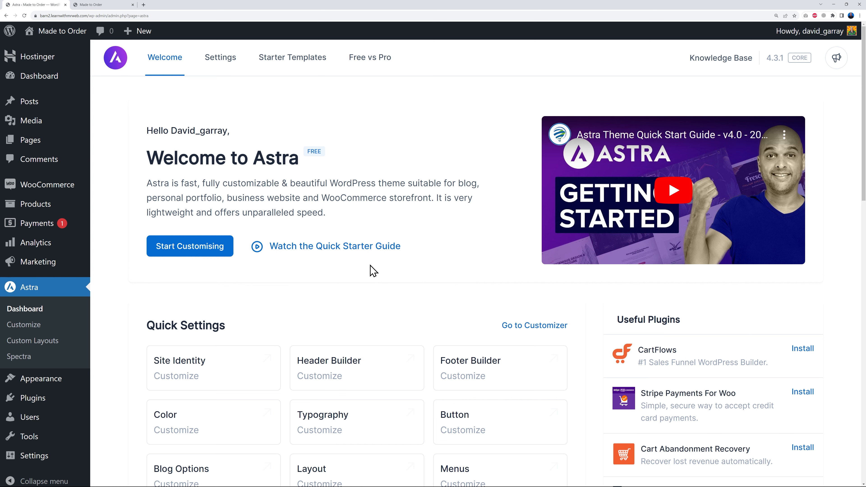
{"action": "left_click", "coordinate": [290, 66]}
{"action": "left_click", "coordinate": [485, 296]}
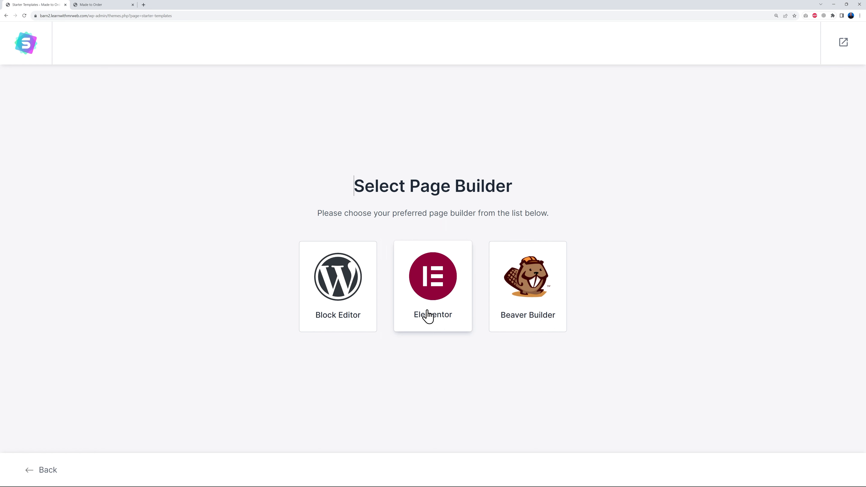
{"action": "left_click", "coordinate": [436, 294]}
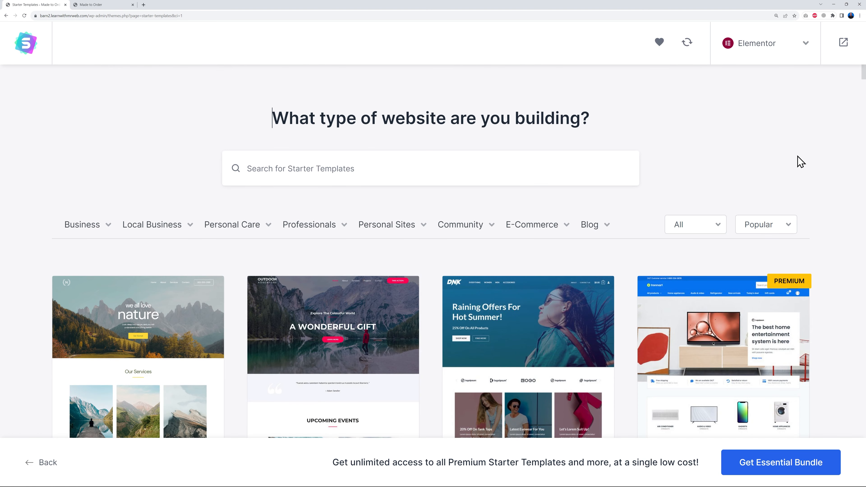
- Browse the Elementor starter templates and select the Planet Earth Store template
{"action": "scroll", "coordinate": [838, 189], "scroll_direction": "down", "scroll_amount": 5}
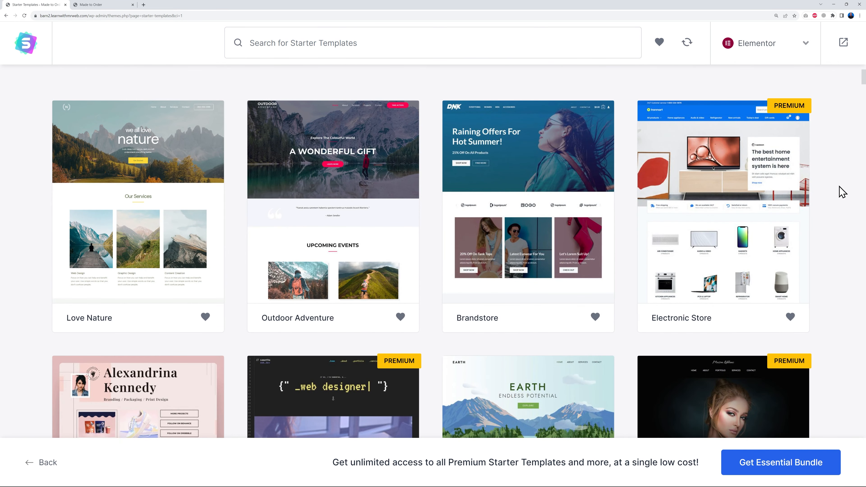
{"action": "scroll", "coordinate": [839, 197], "scroll_direction": "up", "scroll_amount": 1}
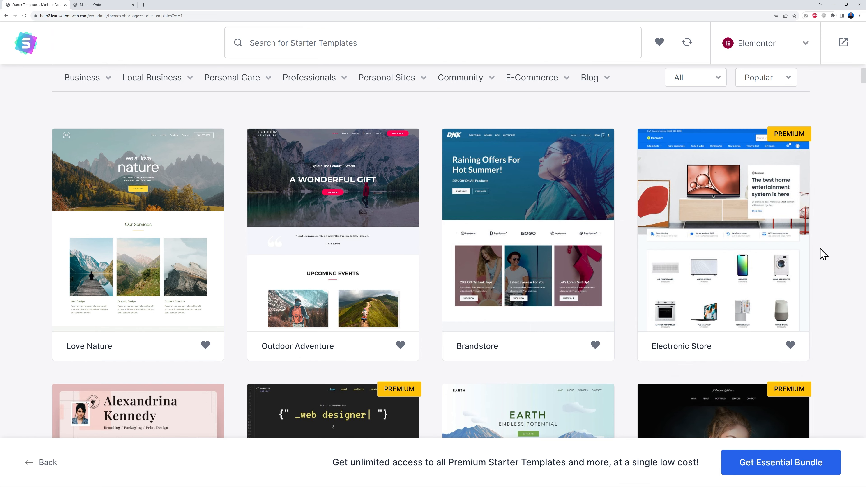
{"action": "scroll", "coordinate": [823, 254], "scroll_direction": "down", "scroll_amount": 1}
{"action": "scroll", "coordinate": [199, 276], "scroll_direction": "down", "scroll_amount": 3}
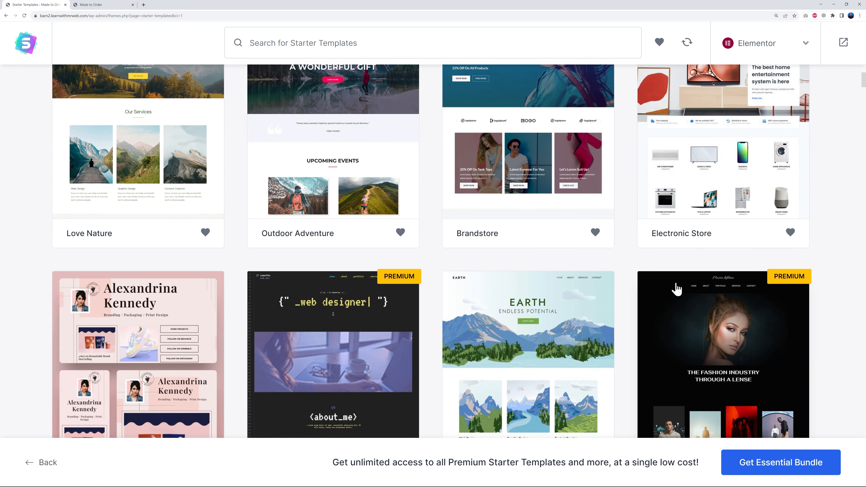
{"action": "scroll", "coordinate": [821, 266], "scroll_direction": "down", "scroll_amount": 7}
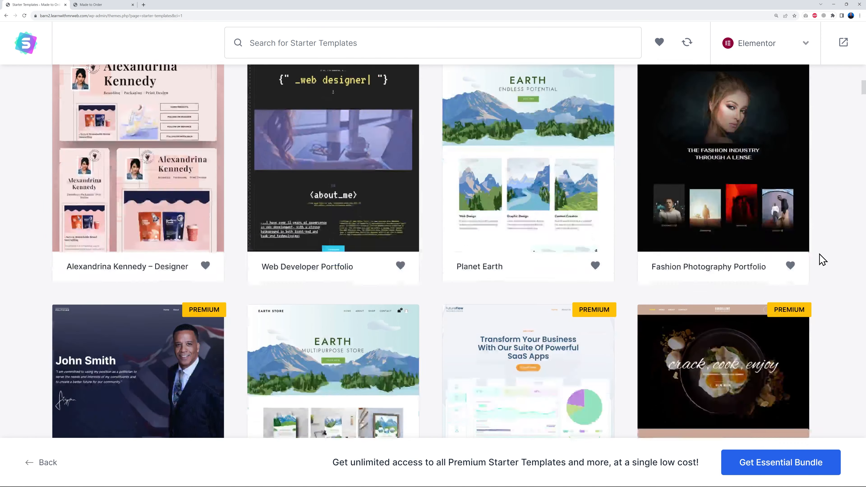
{"action": "scroll", "coordinate": [822, 260], "scroll_direction": "down", "scroll_amount": 8}
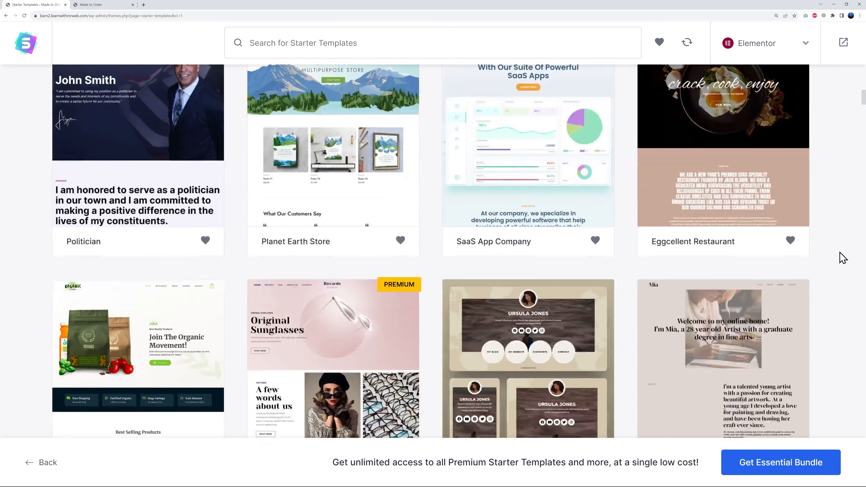
{"action": "scroll", "coordinate": [842, 258], "scroll_direction": "down", "scroll_amount": 16}
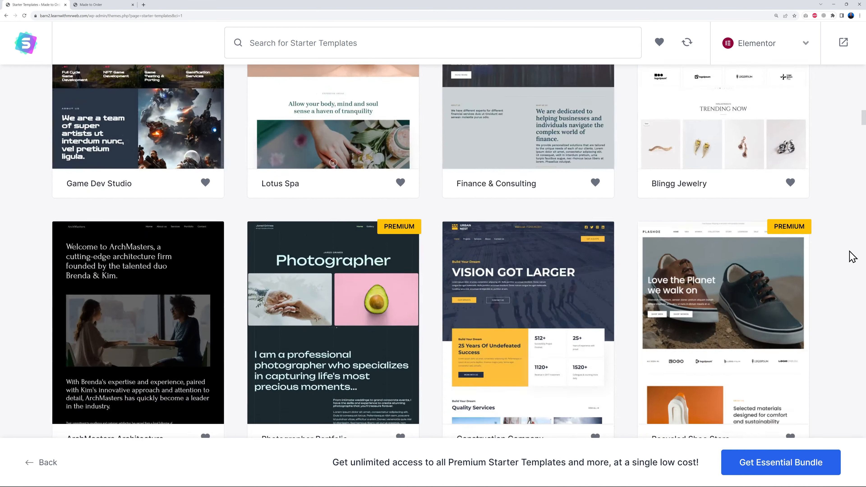
{"action": "scroll", "coordinate": [848, 257], "scroll_direction": "up", "scroll_amount": 8}
{"action": "scroll", "coordinate": [846, 255], "scroll_direction": "down", "scroll_amount": 5}
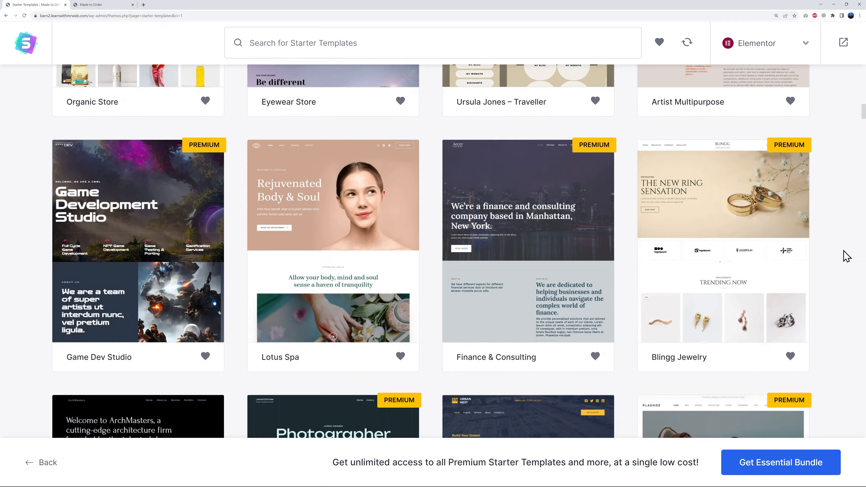
{"action": "scroll", "coordinate": [847, 257], "scroll_direction": "up", "scroll_amount": 1}
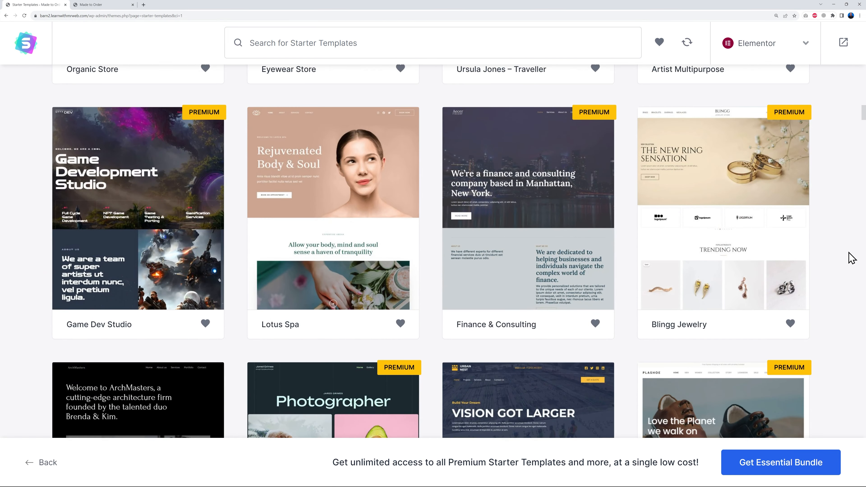
{"action": "scroll", "coordinate": [804, 260], "scroll_direction": "down", "scroll_amount": 12}
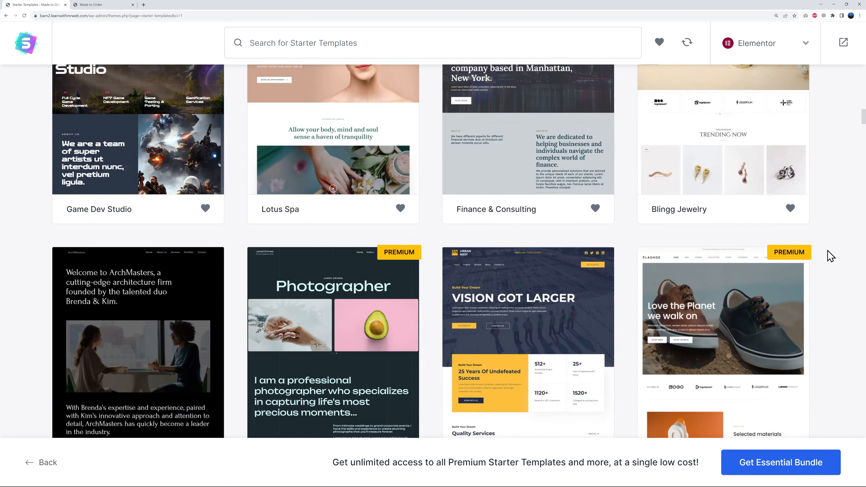
{"action": "scroll", "coordinate": [853, 252], "scroll_direction": "down", "scroll_amount": 6}
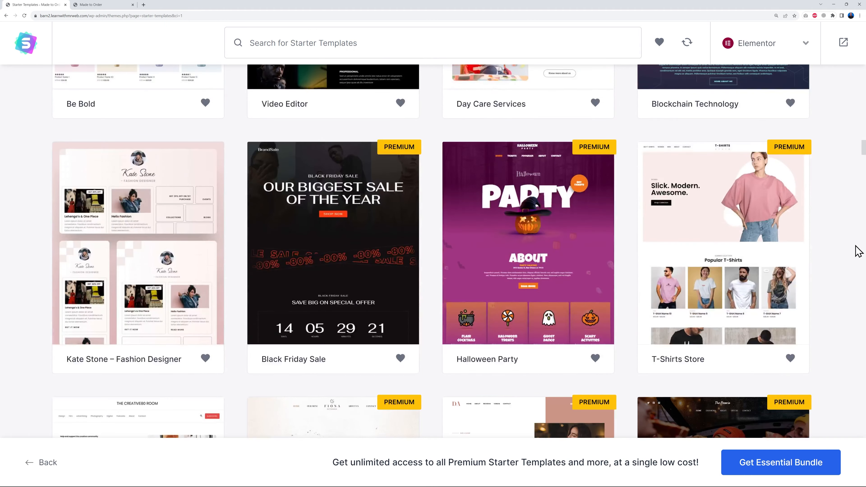
{"action": "scroll", "coordinate": [847, 227], "scroll_direction": "up", "scroll_amount": 3}
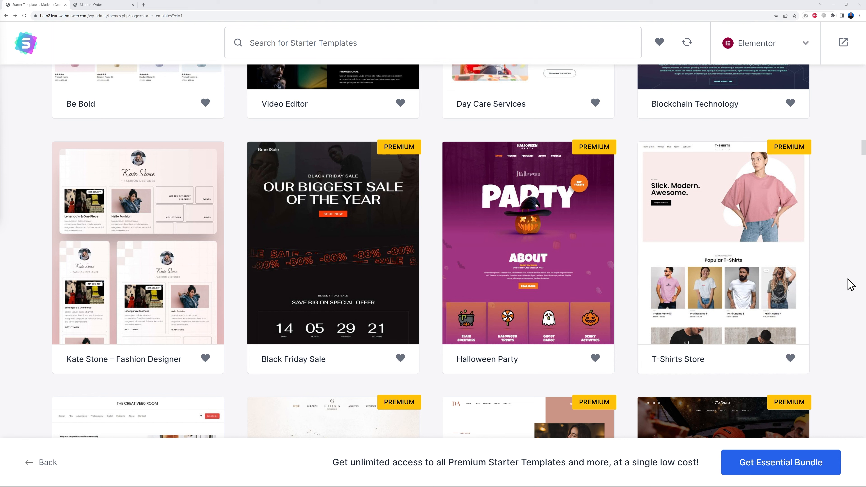
{"action": "scroll", "coordinate": [850, 283], "scroll_direction": "up", "scroll_amount": 12}
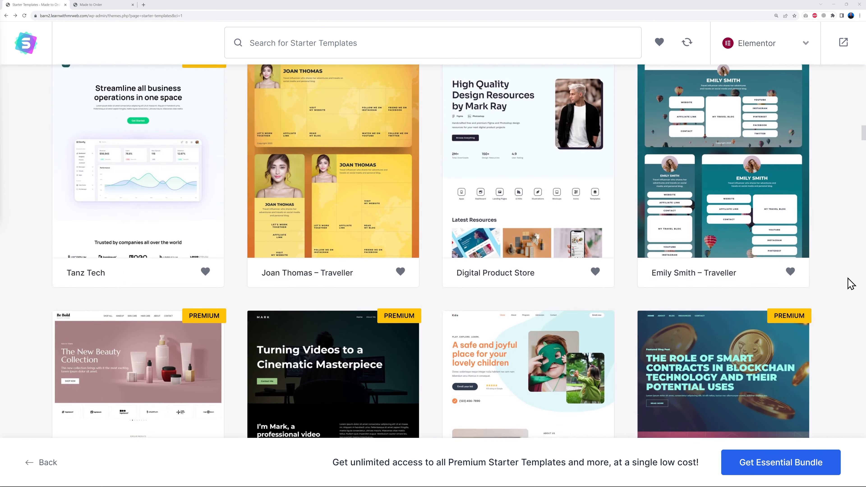
{"action": "scroll", "coordinate": [851, 283], "scroll_direction": "up", "scroll_amount": 12}
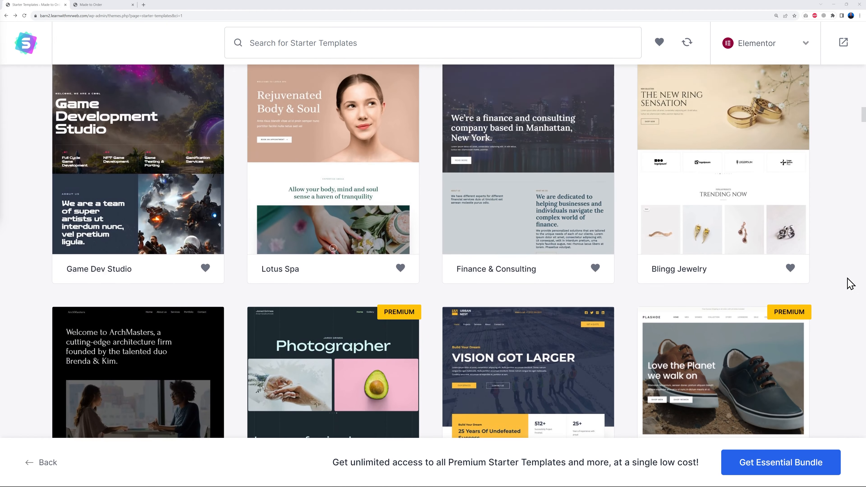
{"action": "scroll", "coordinate": [850, 283], "scroll_direction": "up", "scroll_amount": 10}
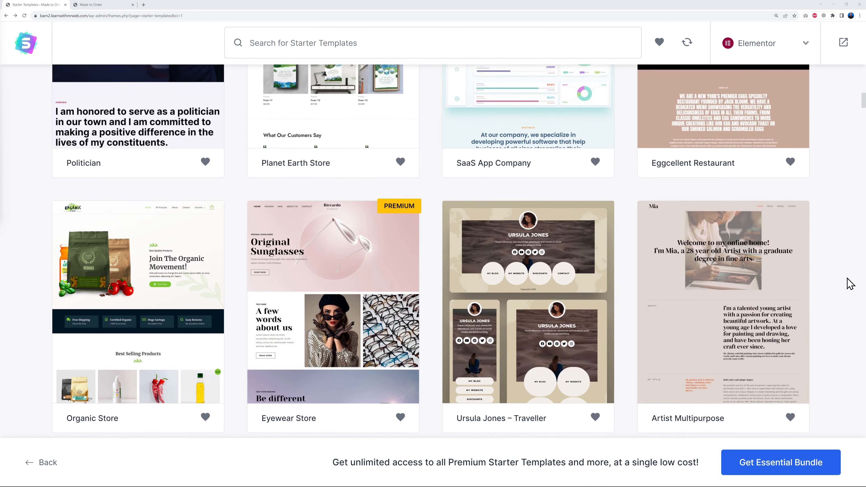
{"action": "scroll", "coordinate": [850, 283], "scroll_direction": "up", "scroll_amount": 2}
{"action": "scroll", "coordinate": [850, 283], "scroll_direction": "up", "scroll_amount": 1}
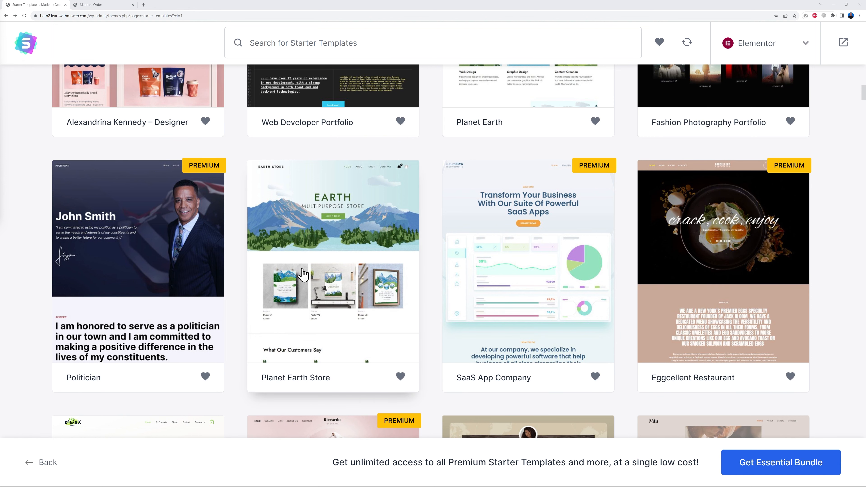
{"action": "left_click", "coordinate": [342, 293]}
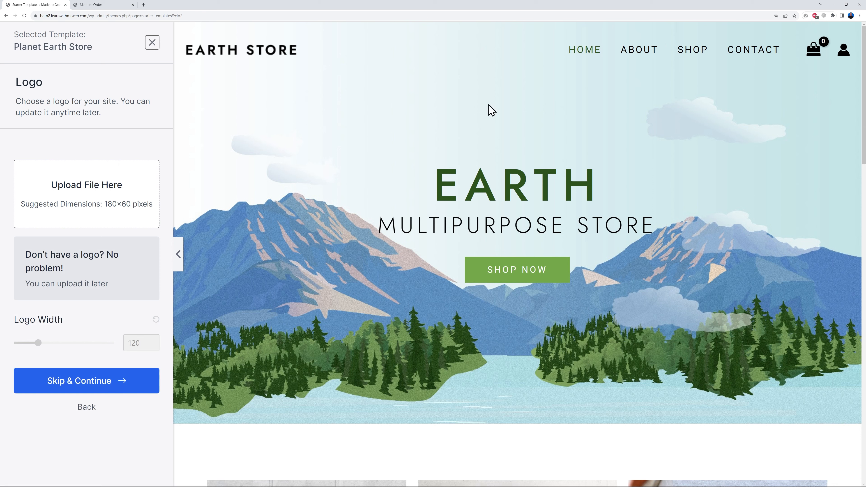
- Look over the template's home page and the Poster V1 product page in the preview
{"action": "scroll", "coordinate": [703, 268], "scroll_direction": "down", "scroll_amount": 8}
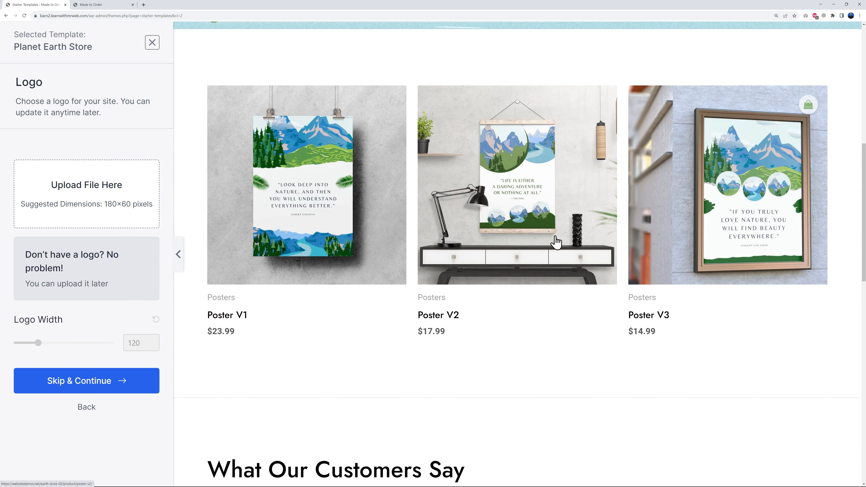
{"action": "left_click", "coordinate": [348, 252]}
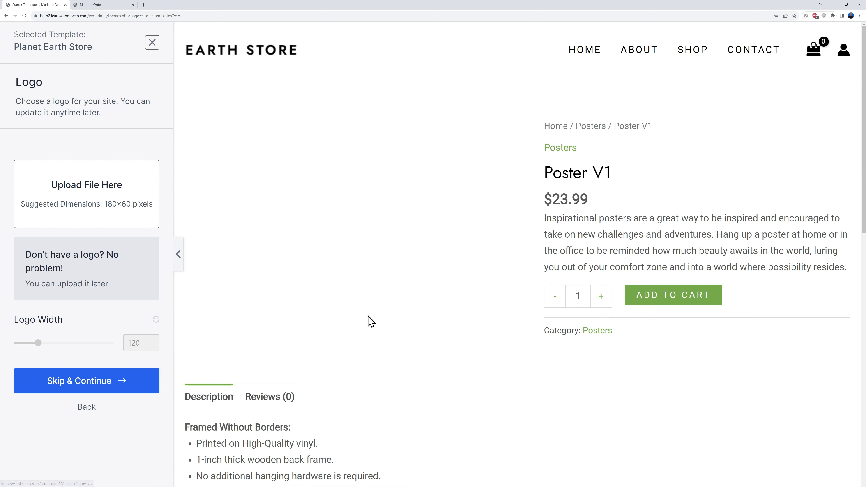
{"action": "scroll", "coordinate": [770, 353], "scroll_direction": "down", "scroll_amount": 12}
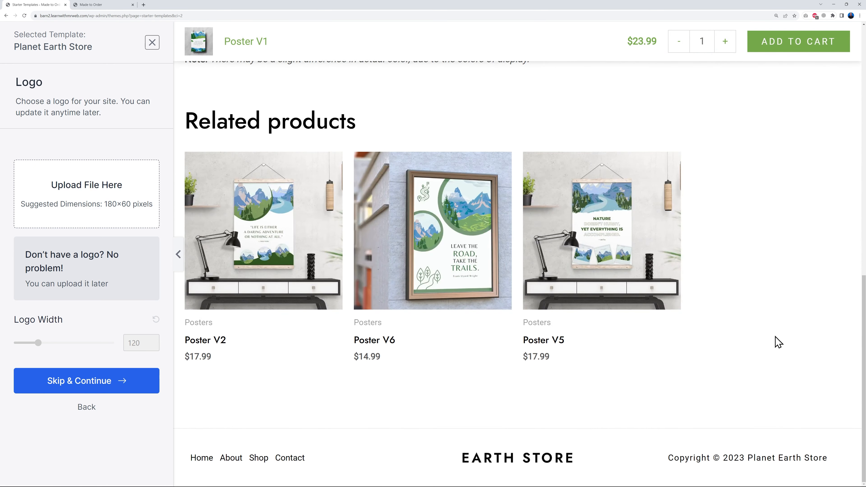
{"action": "scroll", "coordinate": [780, 341], "scroll_direction": "up", "scroll_amount": 12}
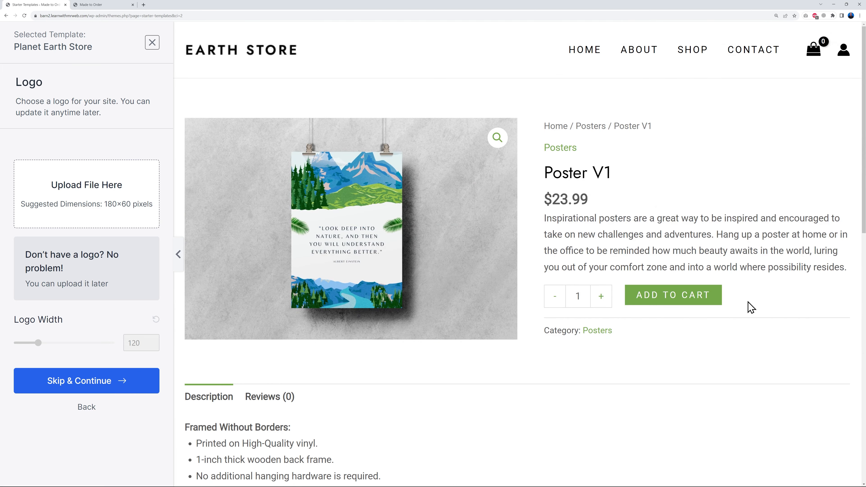
{"action": "left_click", "coordinate": [578, 58]}
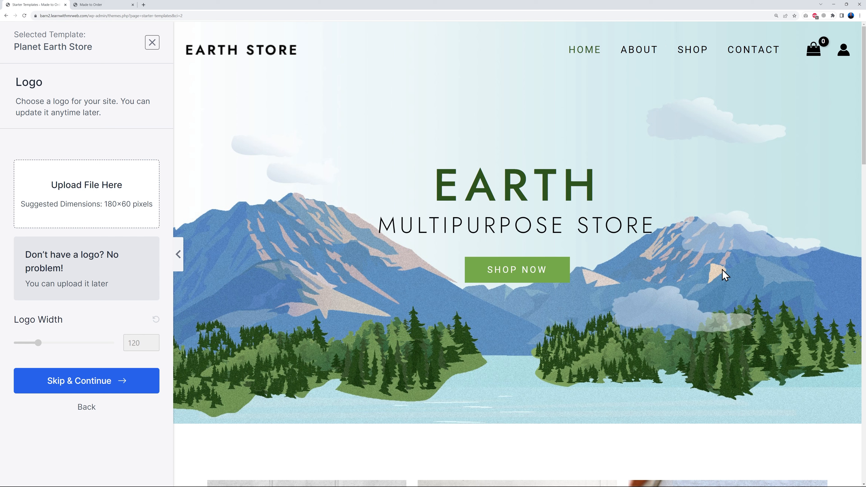
{"action": "scroll", "coordinate": [669, 324], "scroll_direction": "down", "scroll_amount": 10}
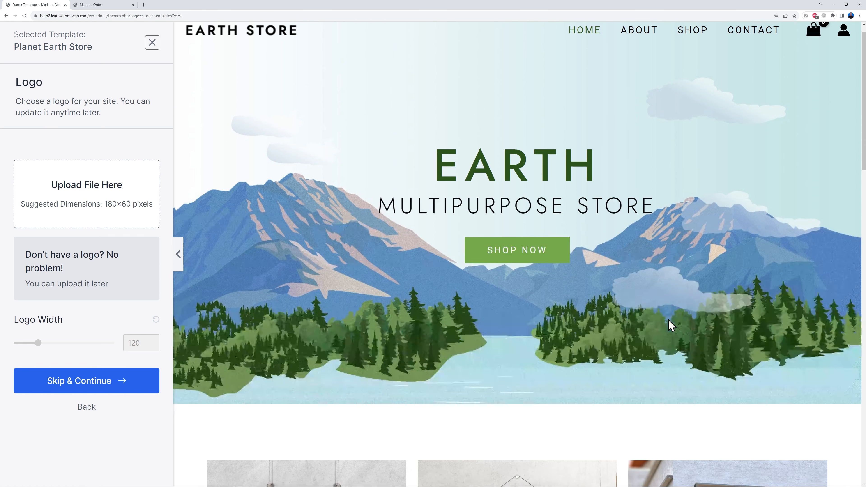
{"action": "scroll", "coordinate": [786, 347], "scroll_direction": "down", "scroll_amount": 2}
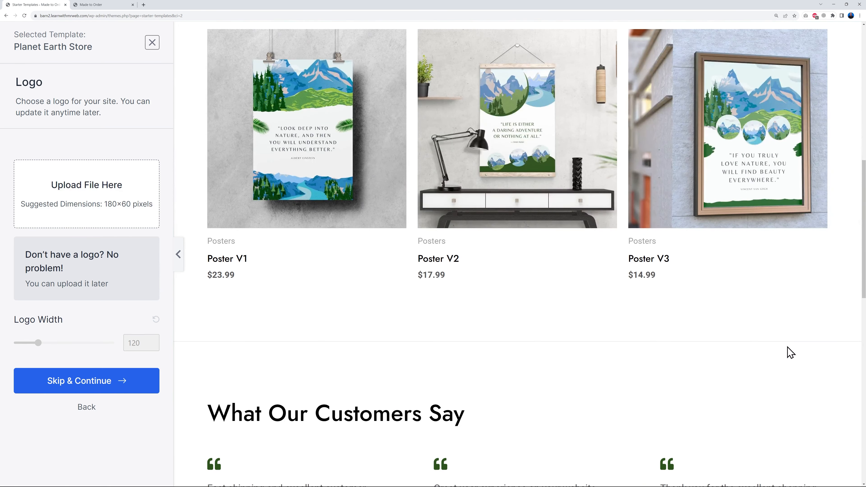
{"action": "scroll", "coordinate": [789, 351], "scroll_direction": "up", "scroll_amount": 12}
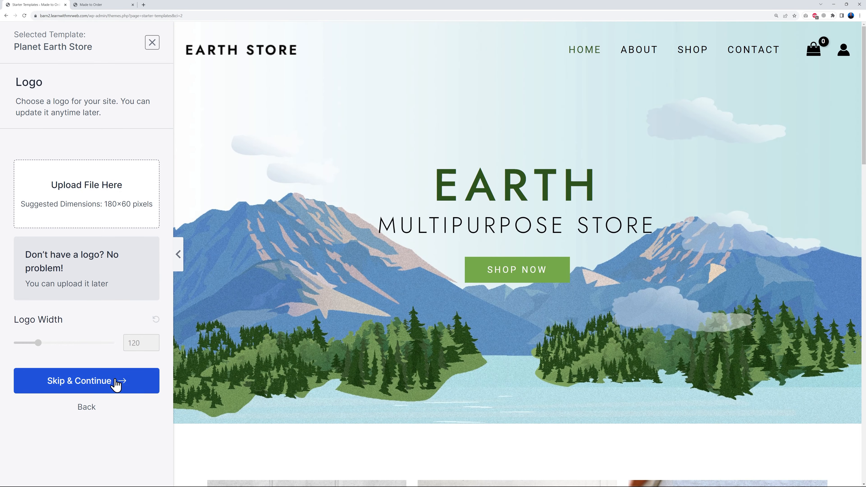
- Skip the logo upload, try the purple, red and blue color palettes, and restore the default colors
{"action": "left_click", "coordinate": [102, 387]}
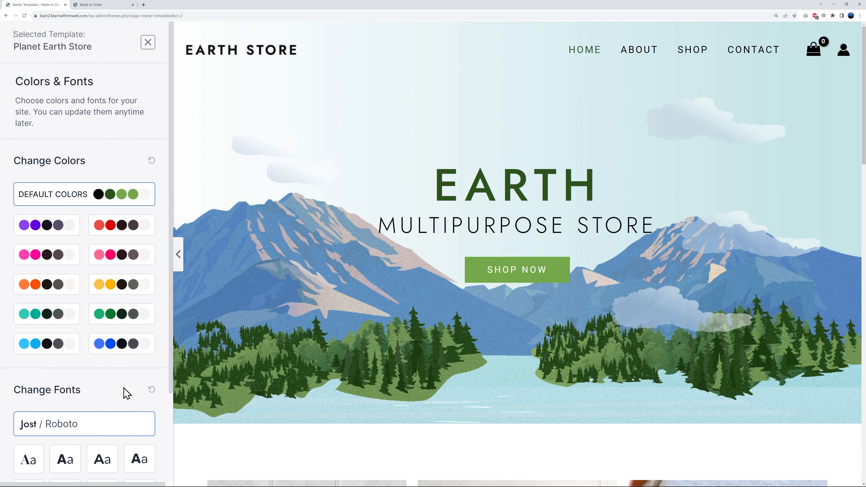
{"action": "left_click", "coordinate": [52, 231]}
{"action": "left_click", "coordinate": [120, 229]}
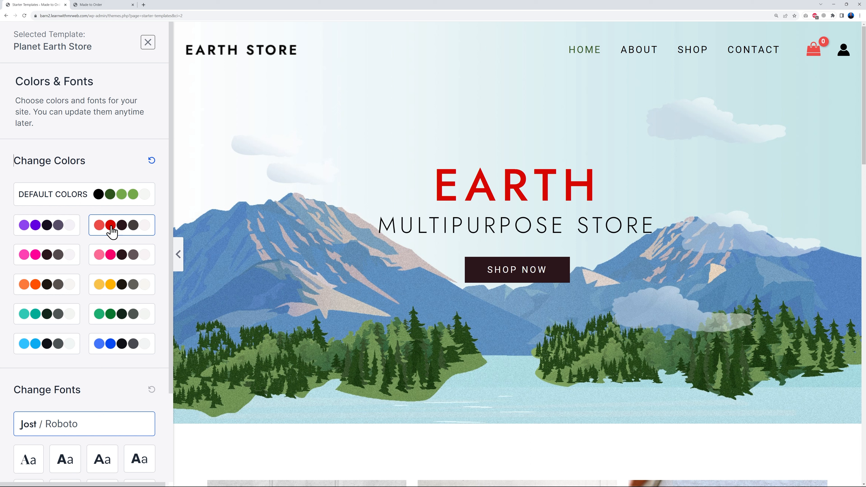
{"action": "left_click", "coordinate": [115, 348]}
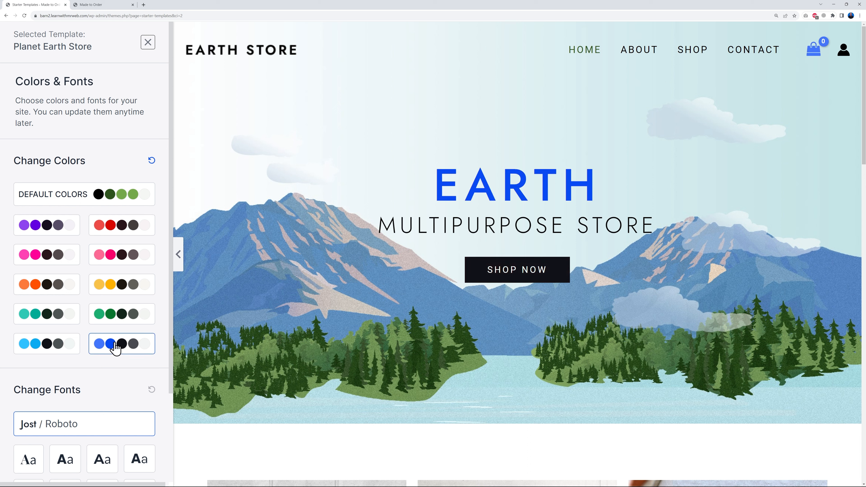
{"action": "left_click", "coordinate": [110, 201]}
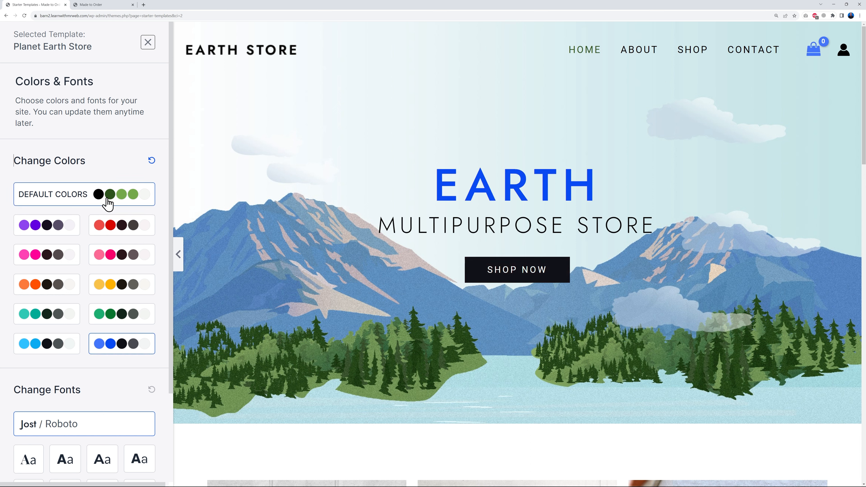
- Try the alternative font pairs for the template and return to the Jost / Roboto pair
{"action": "scroll", "coordinate": [117, 300], "scroll_direction": "down", "scroll_amount": 1}
{"action": "scroll", "coordinate": [120, 319], "scroll_direction": "down", "scroll_amount": 3}
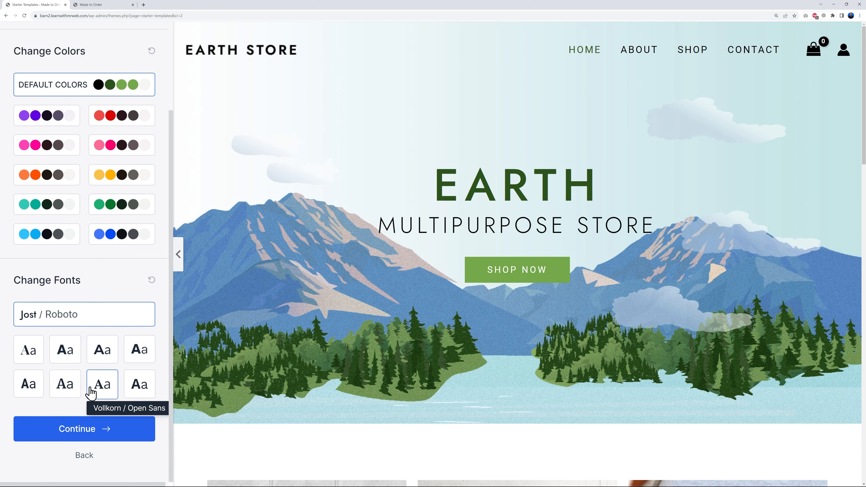
{"action": "left_click", "coordinate": [63, 356]}
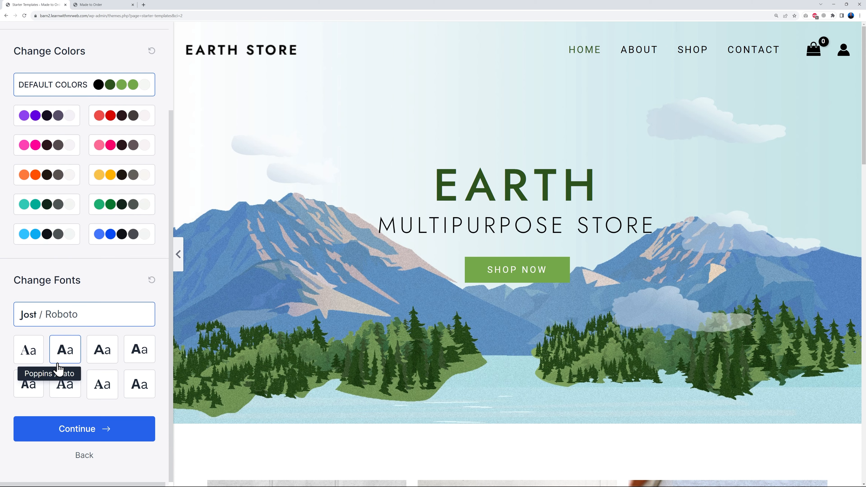
{"action": "left_click", "coordinate": [28, 351]}
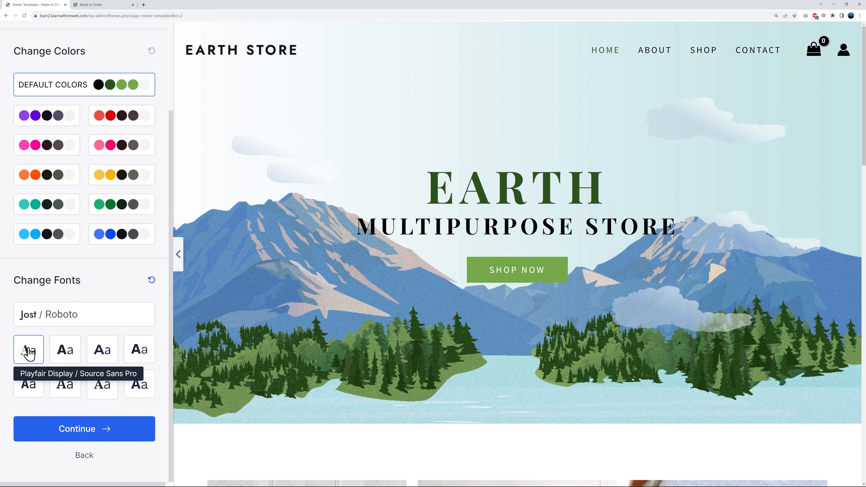
{"action": "left_click", "coordinate": [65, 352]}
{"action": "left_click", "coordinate": [103, 351]}
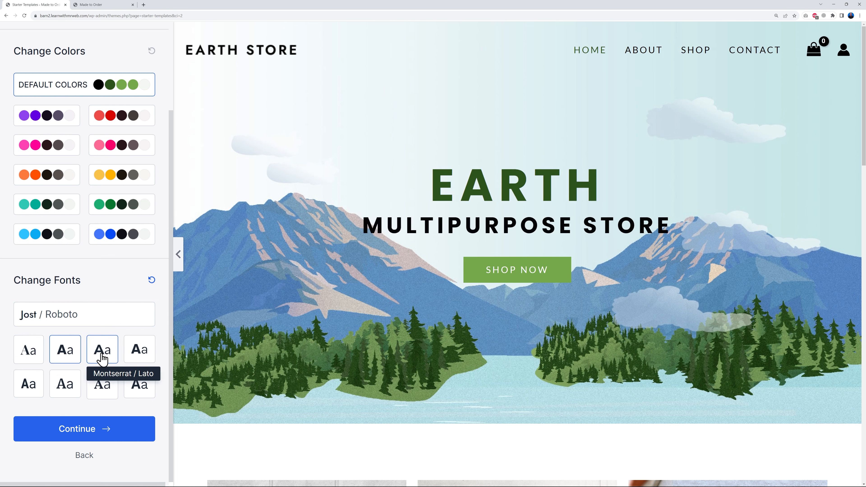
{"action": "left_click", "coordinate": [138, 352]}
{"action": "left_click", "coordinate": [140, 386]}
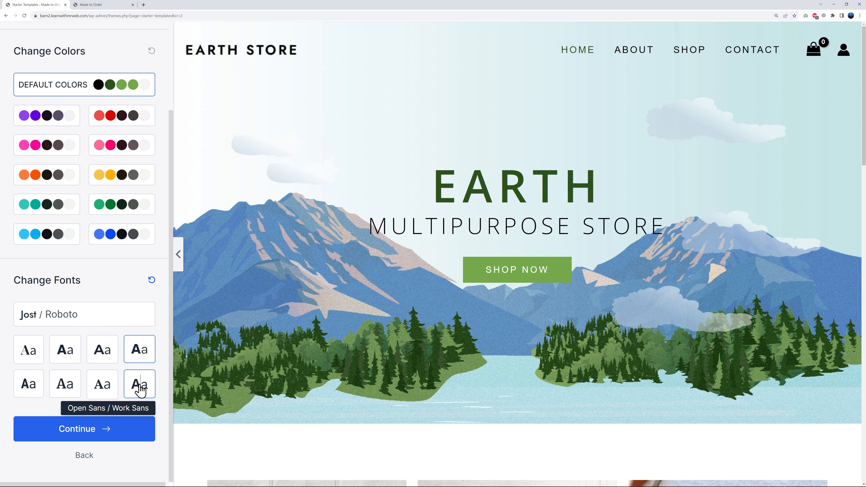
{"action": "left_click", "coordinate": [106, 392]}
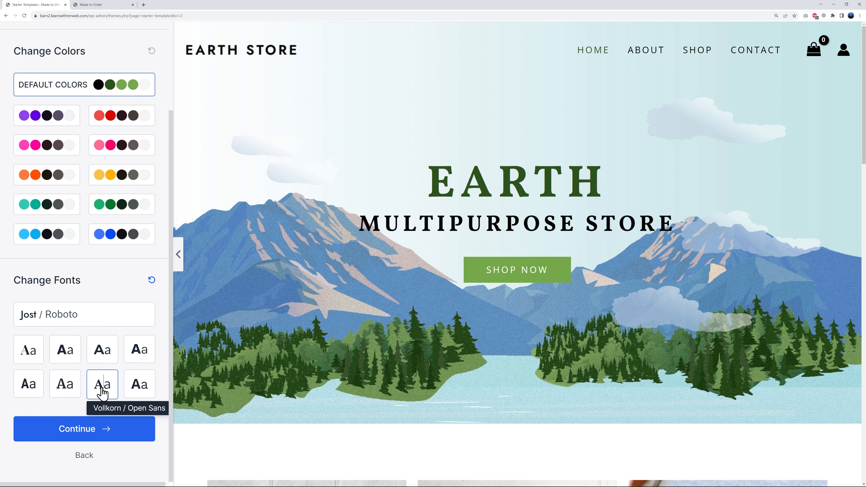
{"action": "left_click", "coordinate": [71, 392]}
{"action": "left_click", "coordinate": [31, 389]}
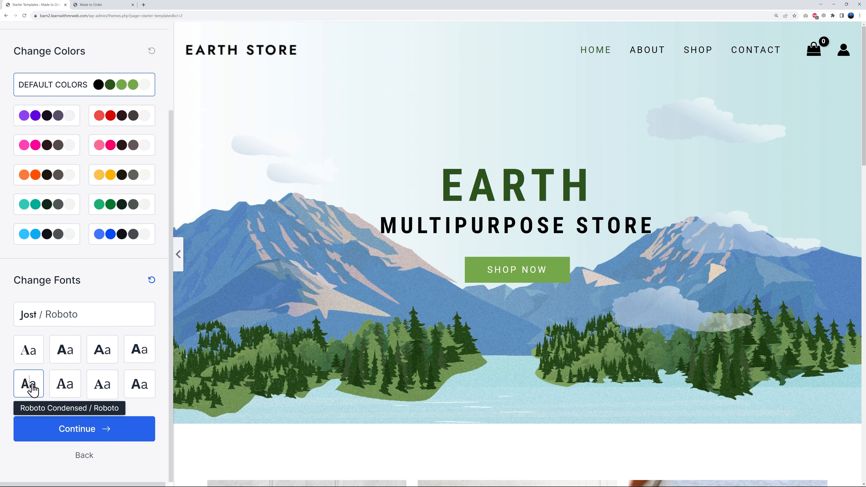
{"action": "left_click", "coordinate": [67, 322]}
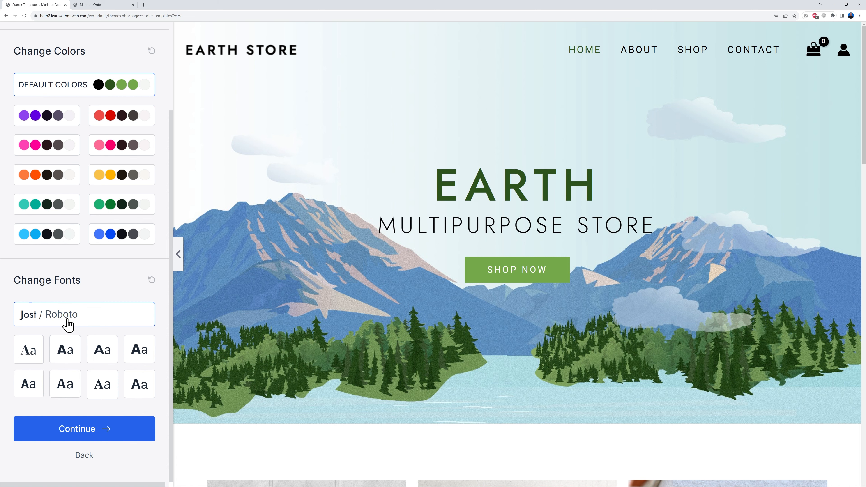
- Continue to the final form, leave the personal details blank and all import options enabled, and build the website
{"action": "left_click", "coordinate": [81, 432]}
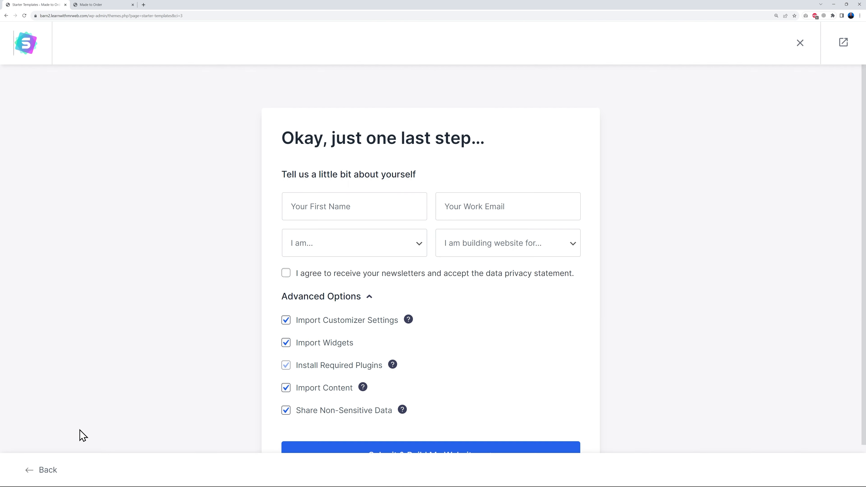
{"action": "scroll", "coordinate": [605, 346], "scroll_direction": "down", "scroll_amount": 2}
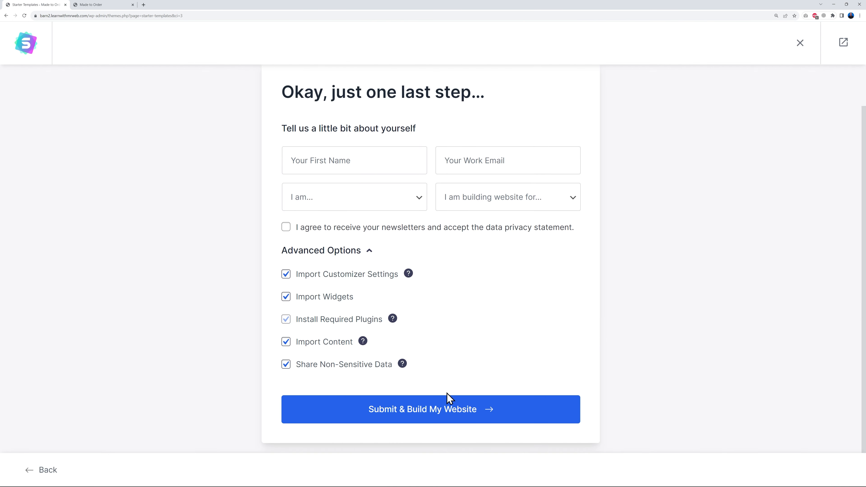
{"action": "left_click", "coordinate": [439, 416]}
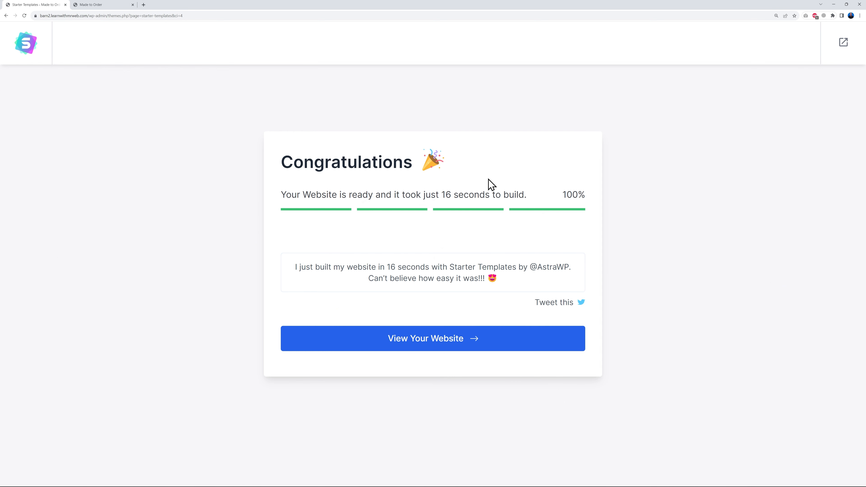
- Exit the template wizard to the WordPress dashboard and dismiss the Starter Templates rating notice as already done
{"action": "left_click", "coordinate": [843, 44]}
{"action": "left_click", "coordinate": [461, 48]}
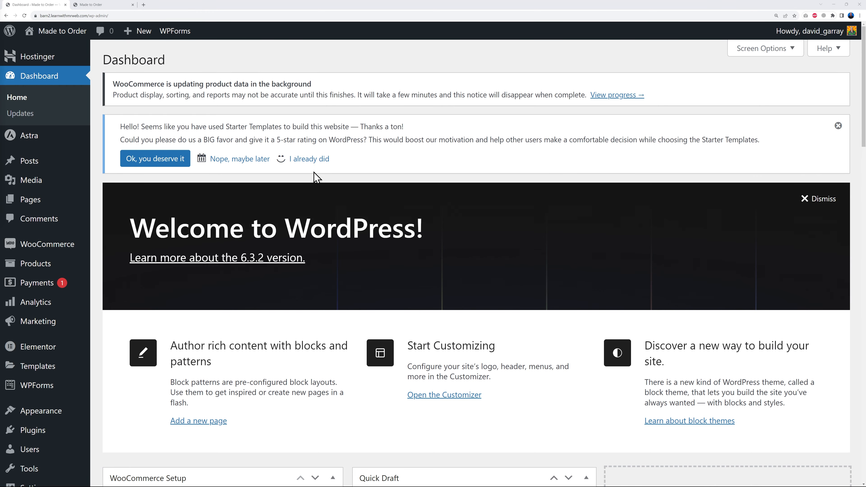
{"action": "left_click", "coordinate": [304, 159]}
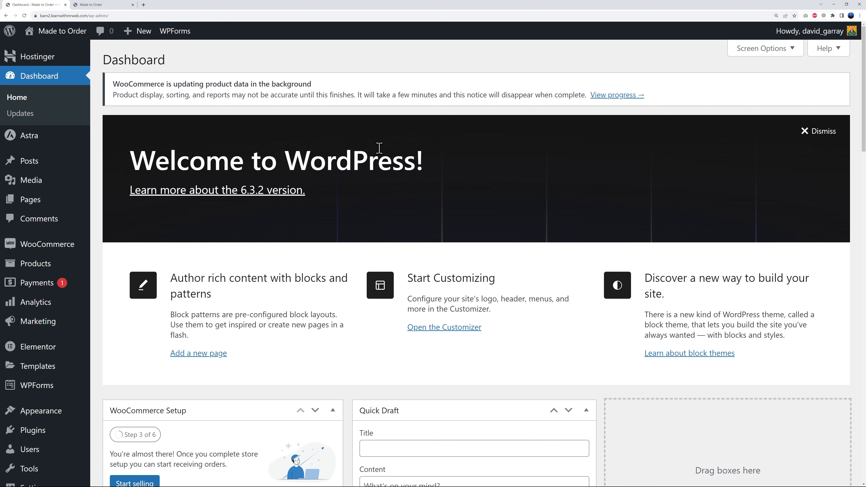
- Switch to the site's front end and examine the imported home page and the product table on the Shop page
{"action": "left_click", "coordinate": [103, 4]}
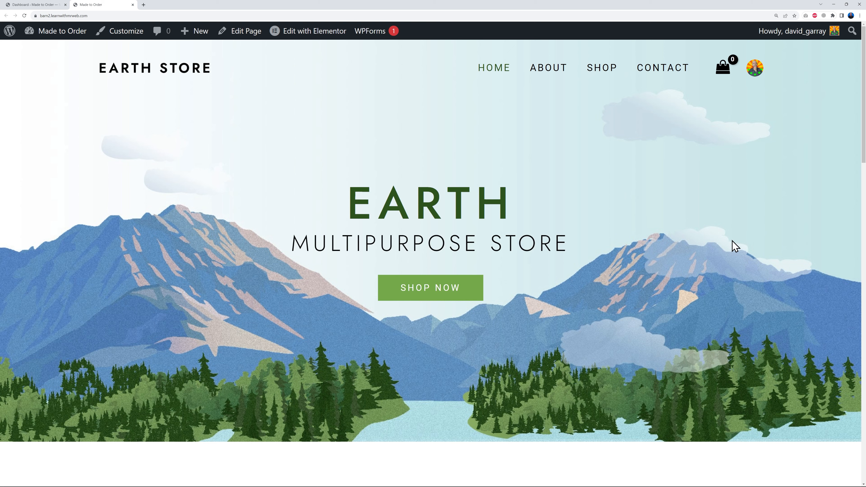
{"action": "scroll", "coordinate": [746, 242], "scroll_direction": "down", "scroll_amount": 10}
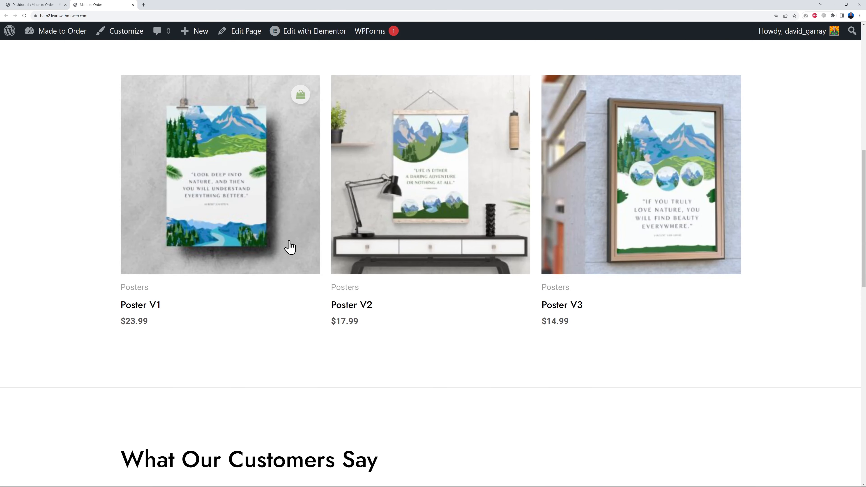
{"action": "scroll", "coordinate": [785, 306], "scroll_direction": "up", "scroll_amount": 10}
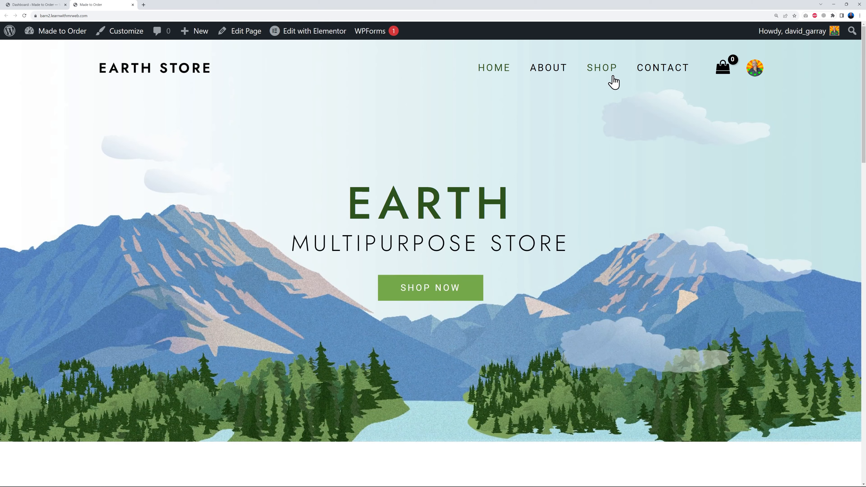
{"action": "left_click", "coordinate": [608, 70]}
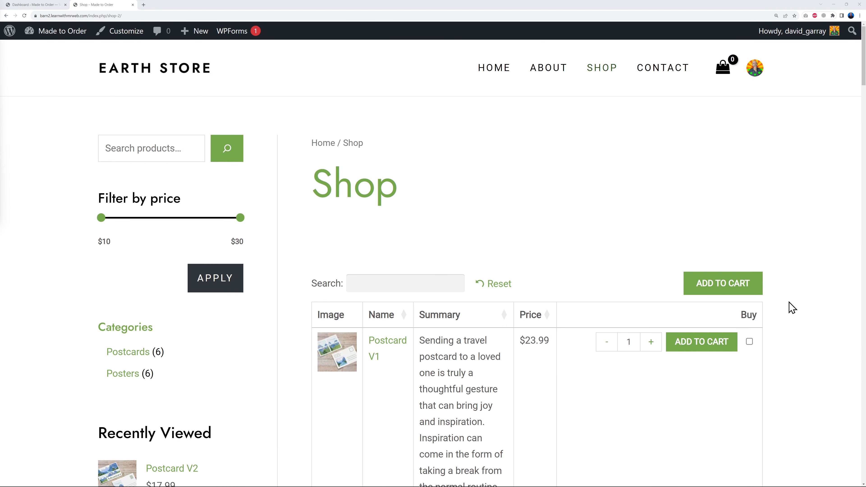
{"action": "scroll", "coordinate": [792, 307], "scroll_direction": "down", "scroll_amount": 3}
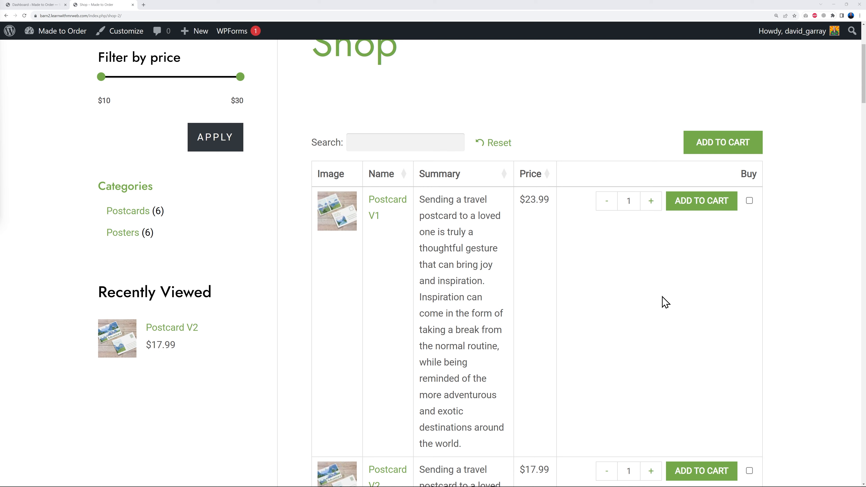
{"action": "scroll", "coordinate": [805, 286], "scroll_direction": "down", "scroll_amount": 1}
{"action": "scroll", "coordinate": [805, 286], "scroll_direction": "up", "scroll_amount": 1}
{"action": "scroll", "coordinate": [802, 284], "scroll_direction": "down", "scroll_amount": 1}
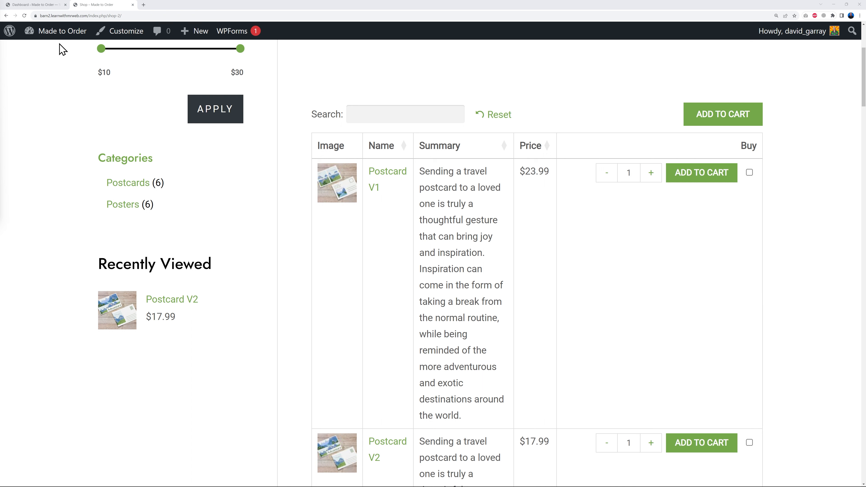
- Return to the WordPress admin and open the Product tables section of WooCommerce's product settings, down to the Table content options
{"action": "left_click", "coordinate": [31, 5]}
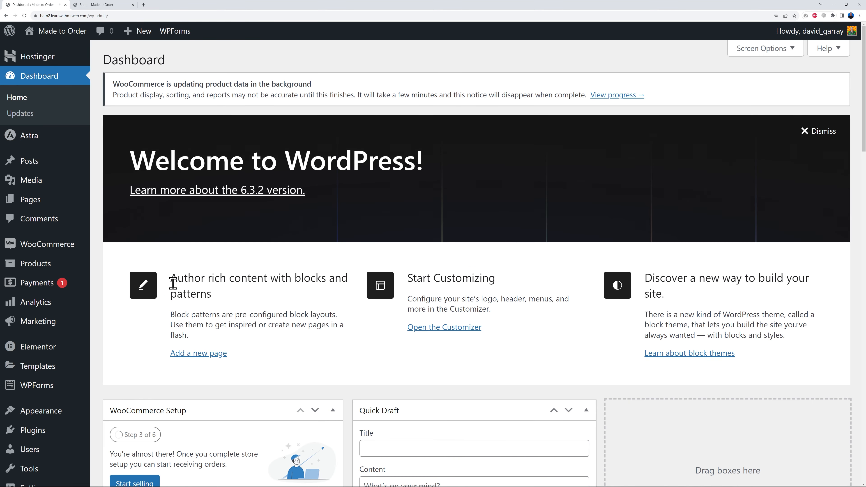
{"action": "mouse_move", "coordinate": [76, 246]}
{"action": "left_click", "coordinate": [109, 311]}
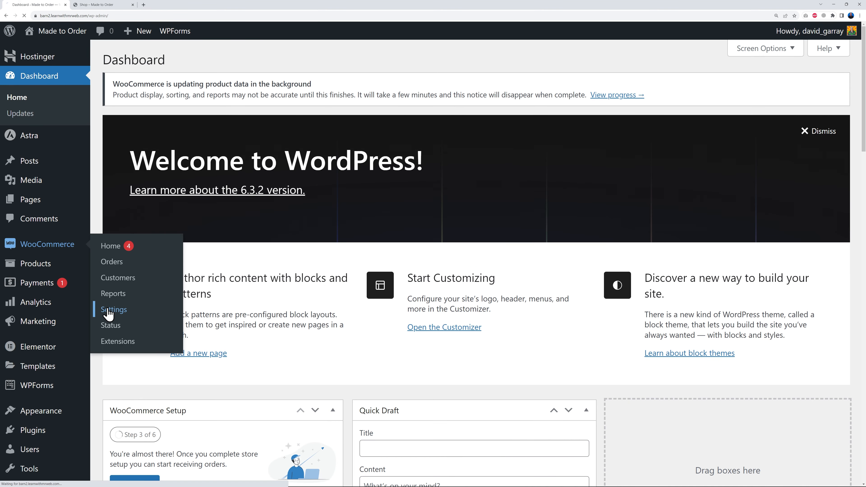
{"action": "left_click", "coordinate": [181, 123]}
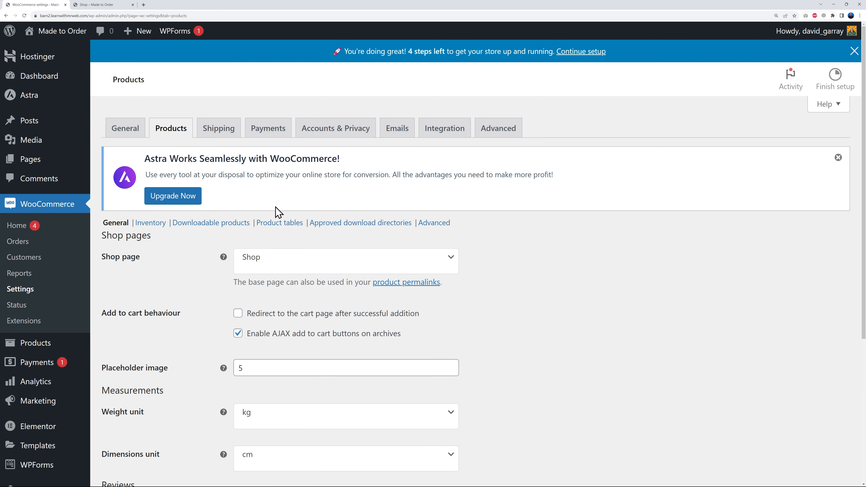
{"action": "left_click", "coordinate": [286, 224]}
{"action": "scroll", "coordinate": [536, 242], "scroll_direction": "down", "scroll_amount": 1}
{"action": "scroll", "coordinate": [536, 242], "scroll_direction": "down", "scroll_amount": 8}
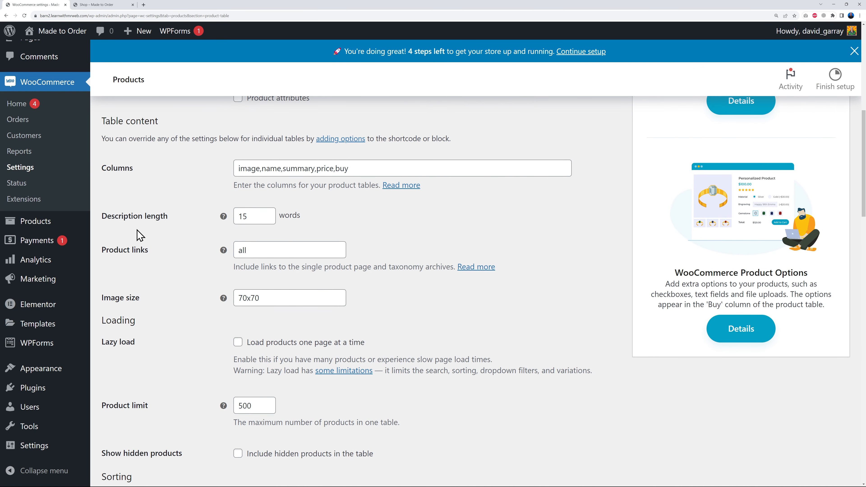
- Set the product table's description length to 10 words
{"action": "left_click", "coordinate": [266, 220]}
{"action": "left_click", "coordinate": [267, 220]}
{"action": "left_click", "coordinate": [266, 220]}
{"action": "left_click", "coordinate": [266, 220]}
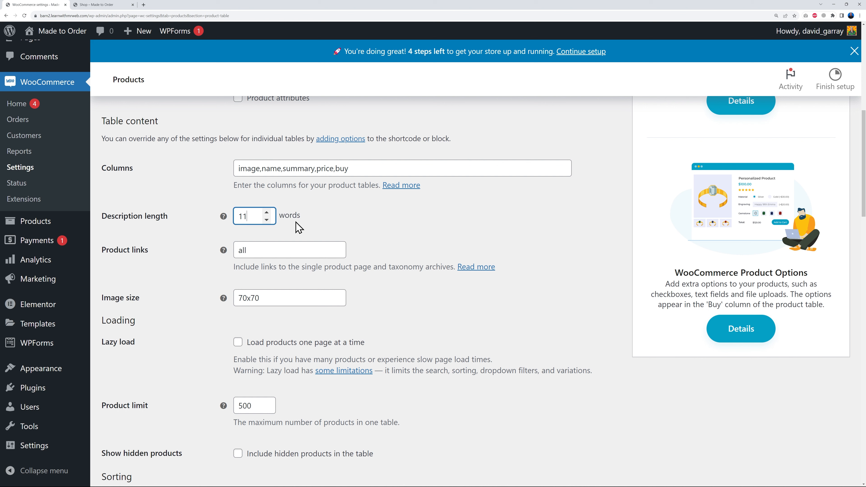
{"action": "left_click", "coordinate": [267, 220]}
- Open the columns documentation in a separate browser tab and copy the column name "description" from the available columns list
{"action": "left_click", "coordinate": [399, 186]}
{"action": "right_click", "coordinate": [400, 191]}
{"action": "left_click", "coordinate": [411, 193]}
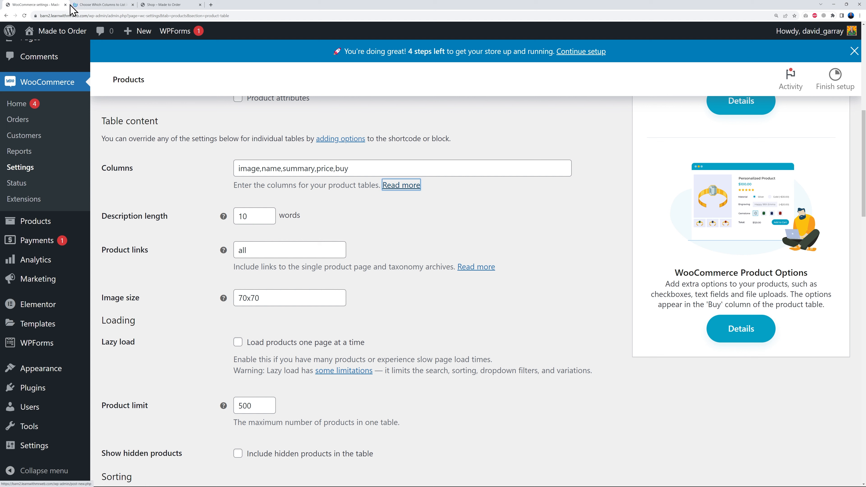
{"action": "left_click", "coordinate": [110, 5]}
{"action": "scroll", "coordinate": [480, 277], "scroll_direction": "down", "scroll_amount": 3}
{"action": "scroll", "coordinate": [480, 277], "scroll_direction": "down", "scroll_amount": 3}
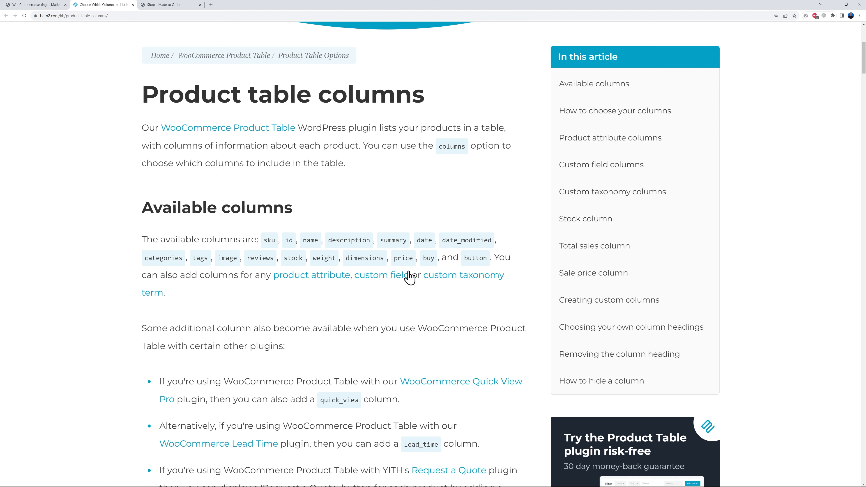
{"action": "double_click", "coordinate": [354, 240]}
{"action": "key", "text": "ctrl+c"}
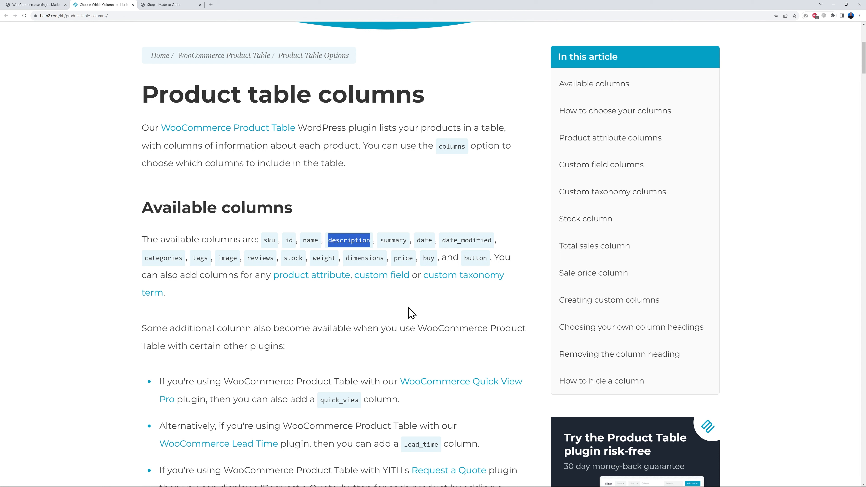
- Back in the product table settings, replace the summary column with description in the Columns setting and save the changes
{"action": "left_click", "coordinate": [51, 5]}
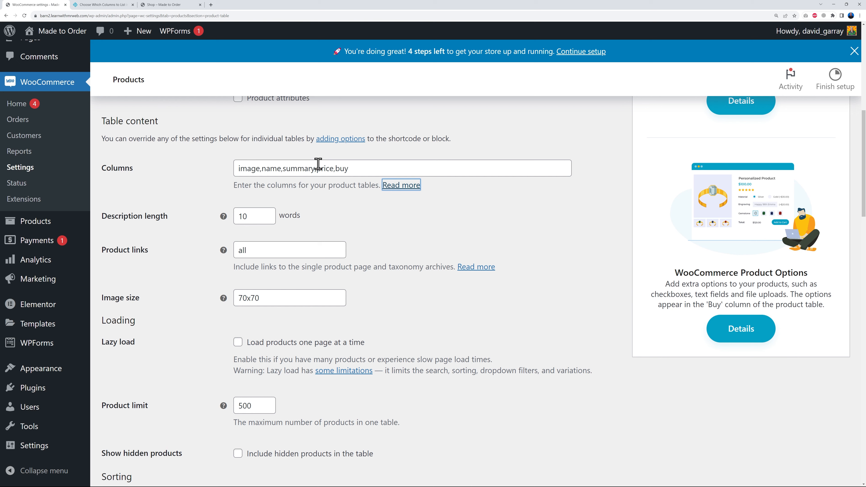
{"action": "double_click", "coordinate": [298, 169]}
{"action": "key", "text": "ctrl+v"}
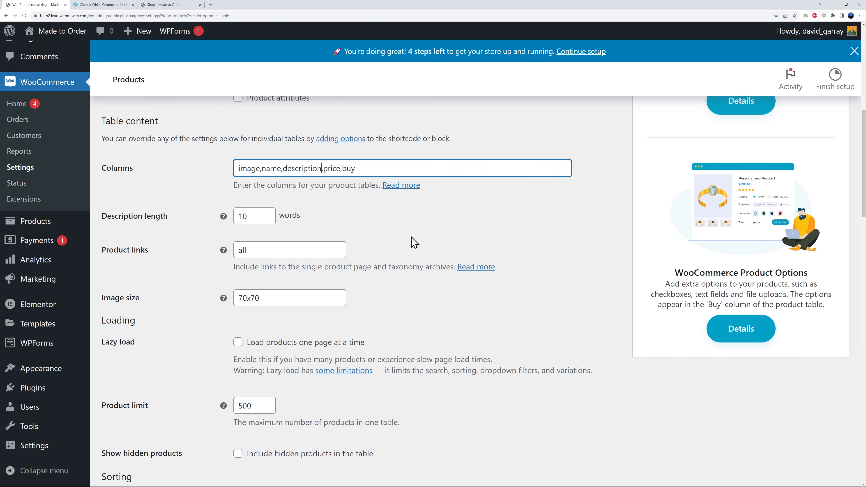
{"action": "scroll", "coordinate": [472, 257], "scroll_direction": "down", "scroll_amount": 20}
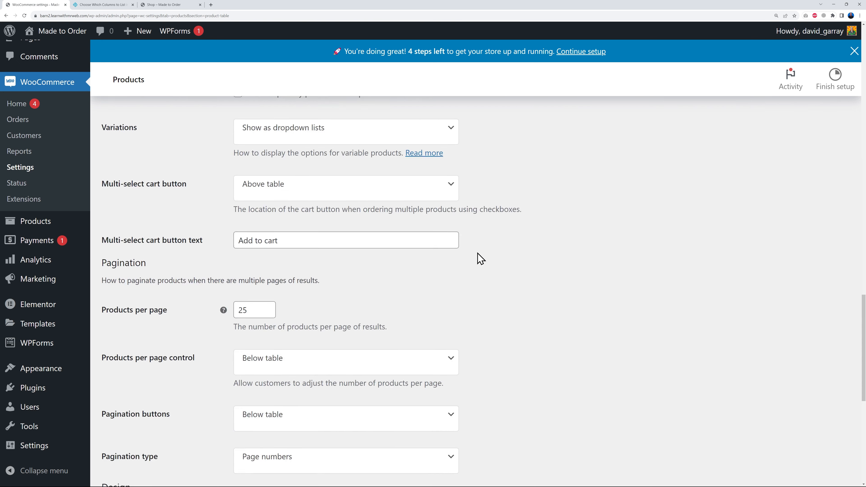
{"action": "left_click", "coordinate": [141, 400]}
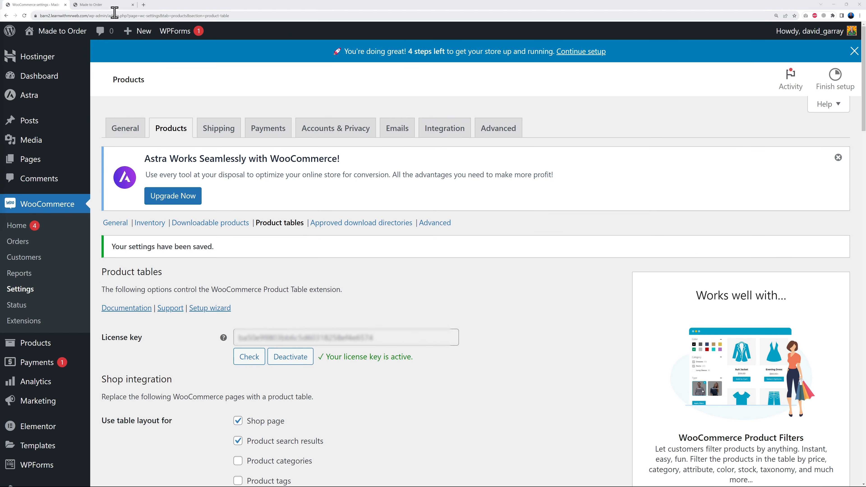
- Switch to the store's front end and examine the updated product table on the Shop page
{"action": "left_click", "coordinate": [110, 6]}
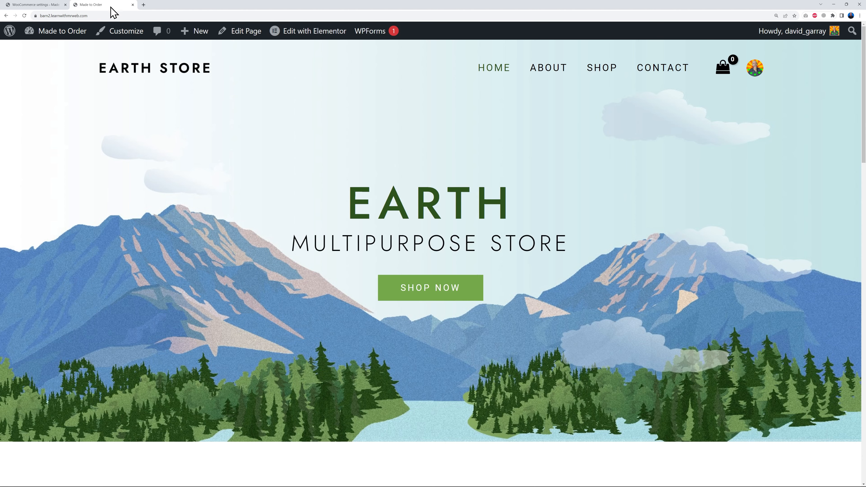
{"action": "left_click", "coordinate": [592, 76]}
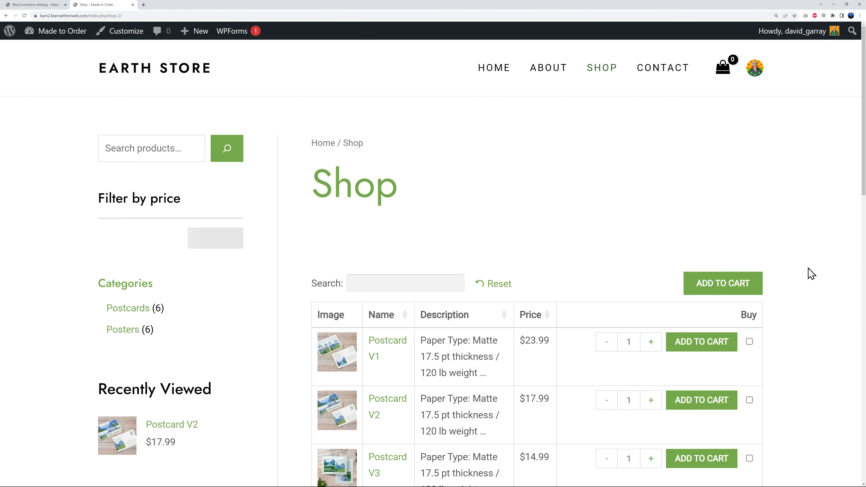
{"action": "scroll", "coordinate": [823, 281], "scroll_direction": "down", "scroll_amount": 6}
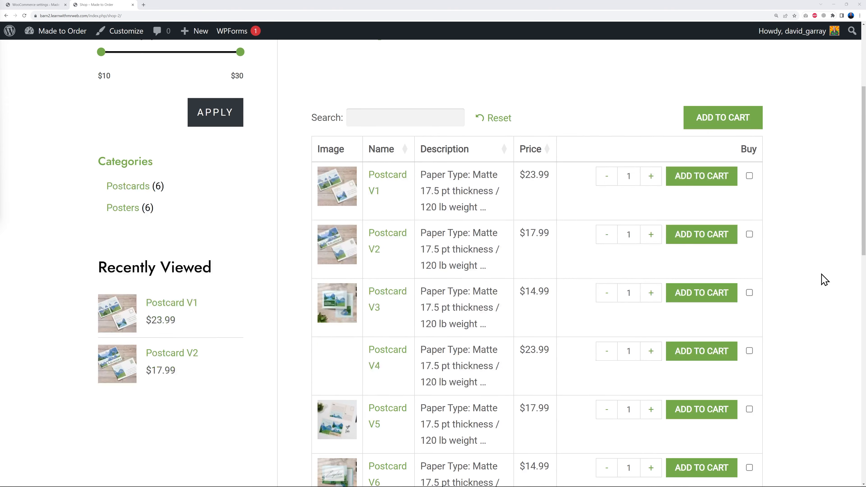
{"action": "scroll", "coordinate": [825, 278], "scroll_direction": "up", "scroll_amount": 5}
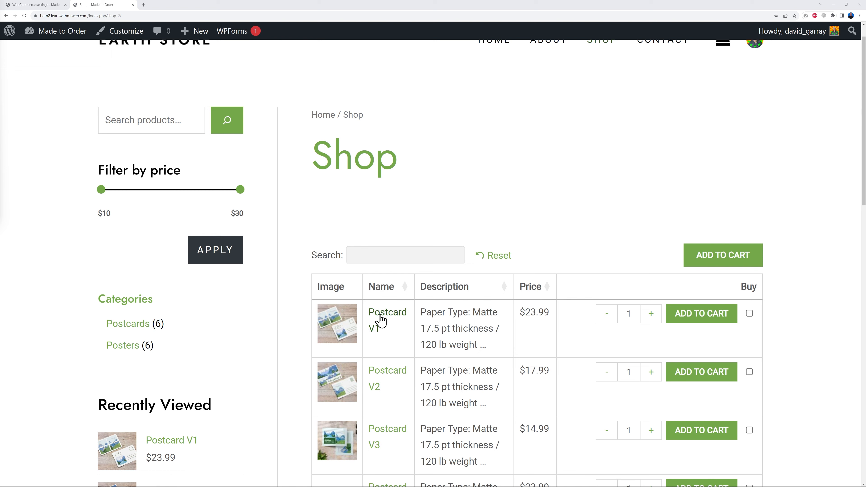
- Open the Postcard V1 product page from the table and review its short description and full description
{"action": "left_click", "coordinate": [387, 318]}
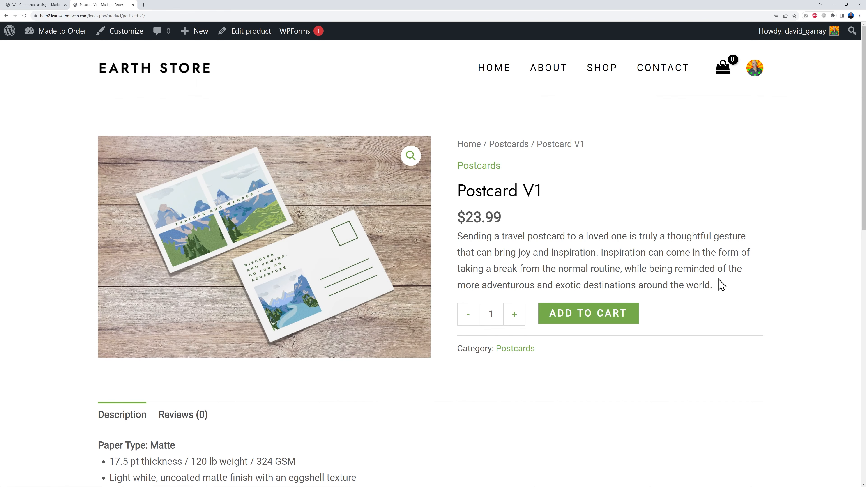
{"action": "scroll", "coordinate": [722, 285], "scroll_direction": "down", "scroll_amount": 2}
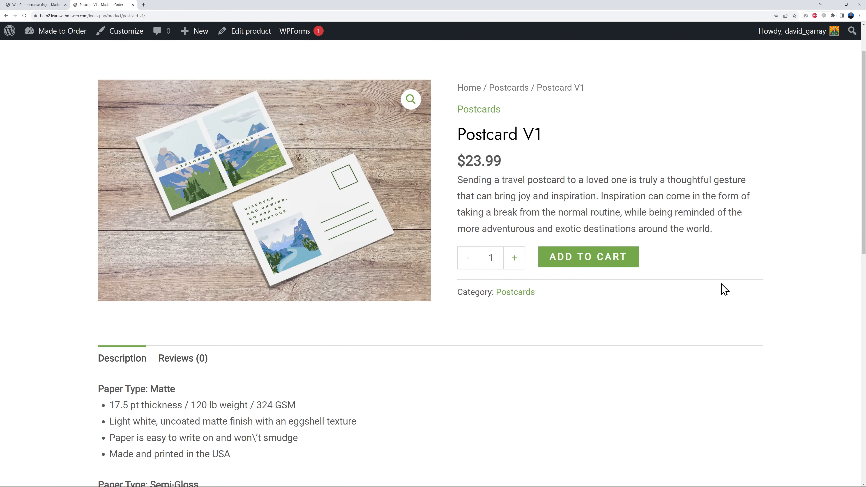
{"action": "scroll", "coordinate": [723, 290], "scroll_direction": "down", "scroll_amount": 5}
{"action": "scroll", "coordinate": [723, 291], "scroll_direction": "up", "scroll_amount": 7}
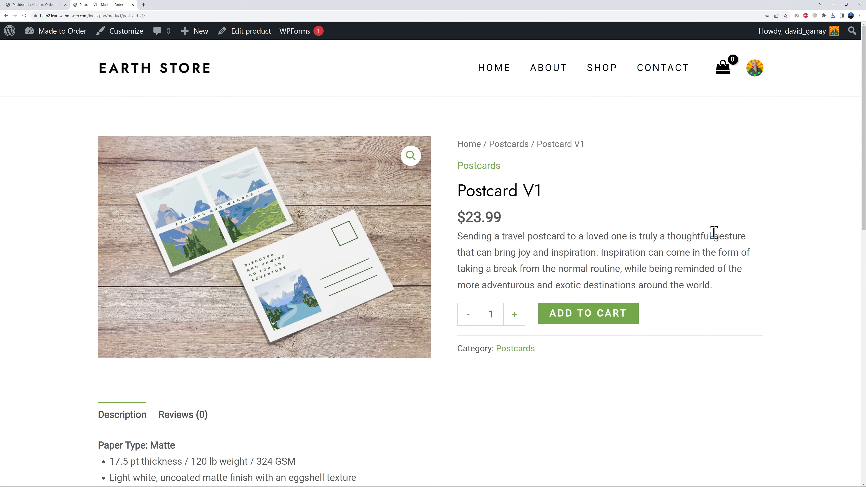
- Return to the WordPress admin, open the Product Options page and start a new option group, ready to enter its name
{"action": "left_click", "coordinate": [45, 4]}
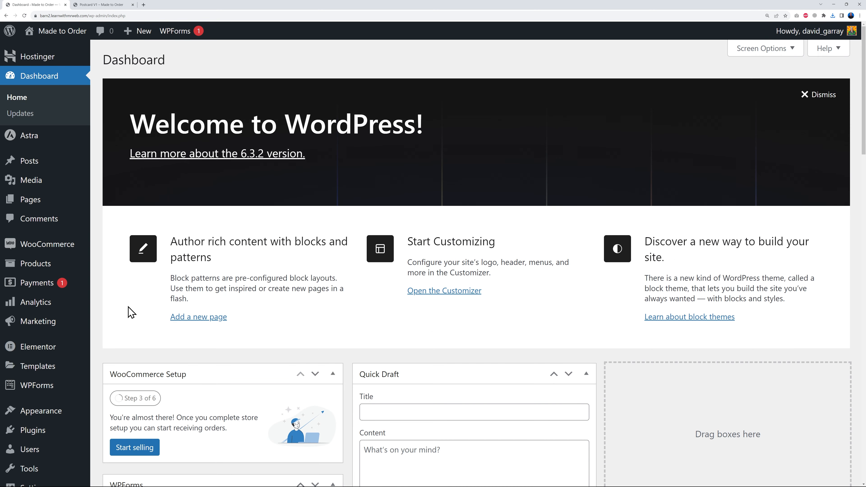
{"action": "mouse_move", "coordinate": [36, 267]}
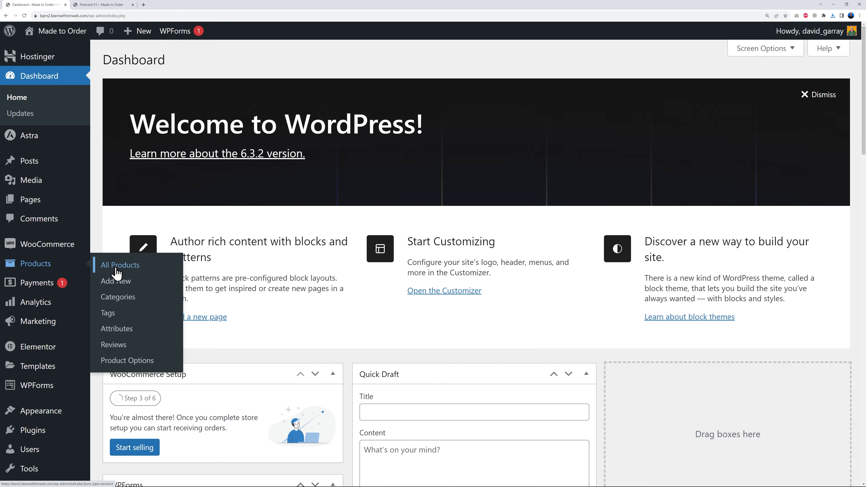
{"action": "left_click", "coordinate": [138, 367]}
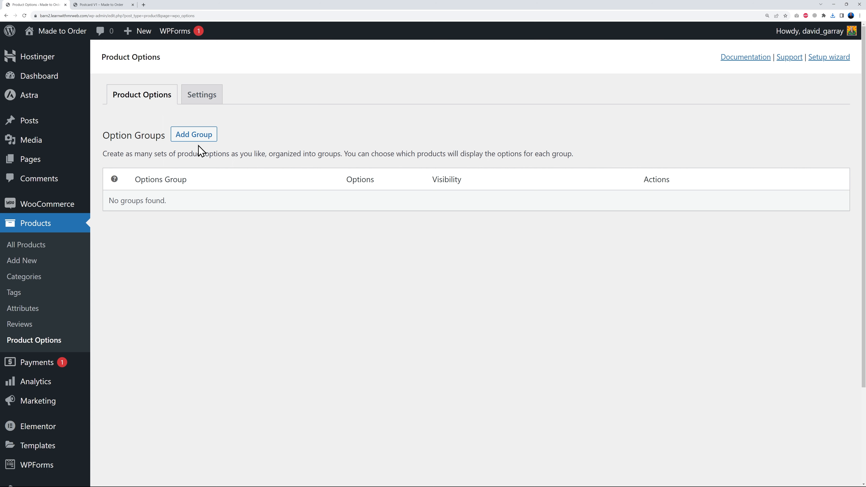
{"action": "left_click", "coordinate": [194, 138]}
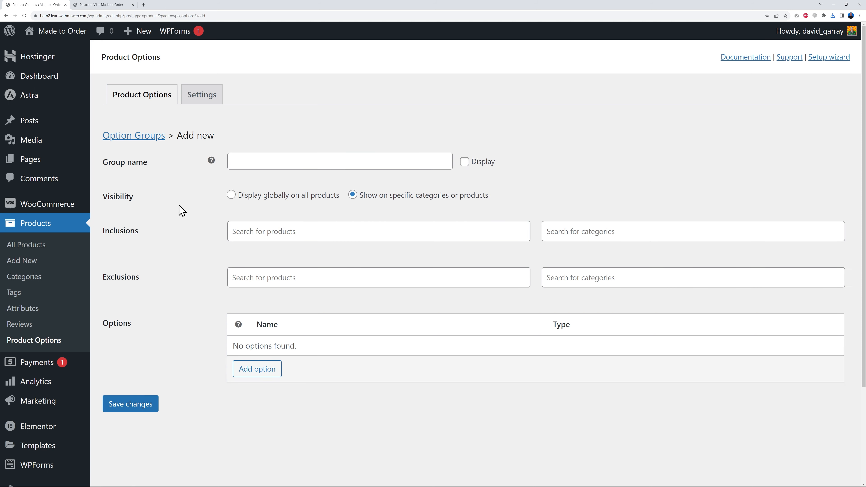
{"action": "left_click", "coordinate": [283, 159]}
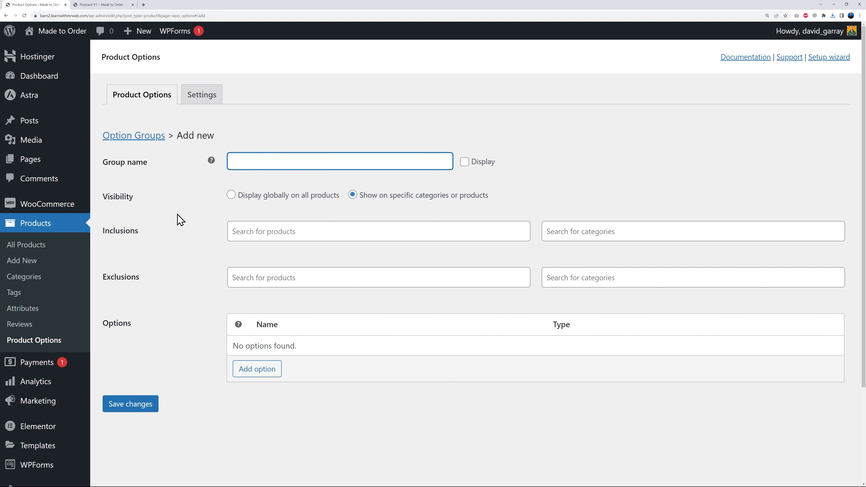
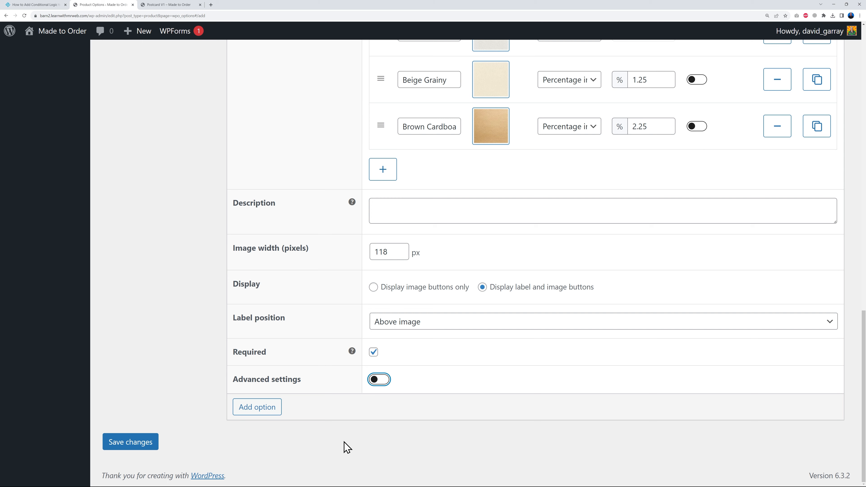
- Save the Texture option group, return to the option groups list and start a new group
{"action": "left_click", "coordinate": [146, 442]}
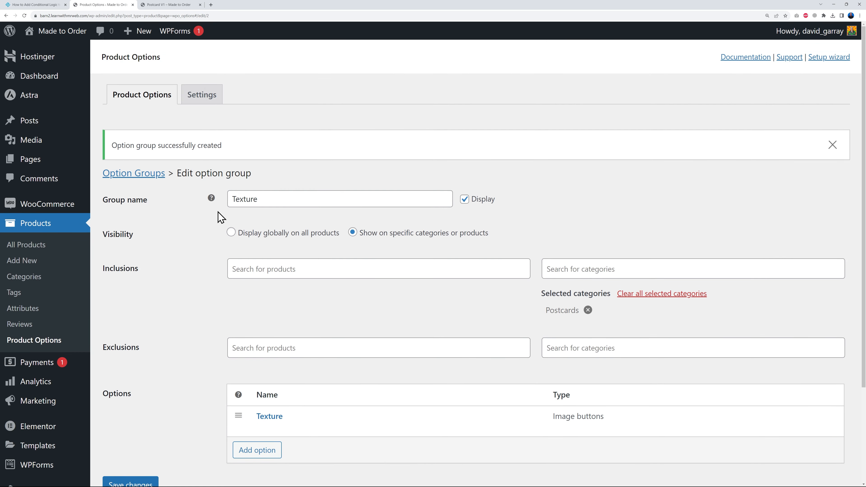
{"action": "left_click", "coordinate": [143, 173]}
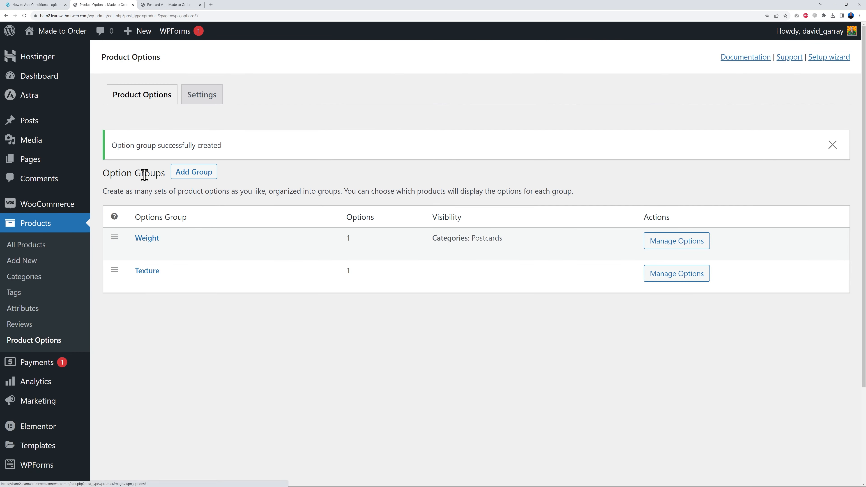
{"action": "left_click", "coordinate": [201, 172]}
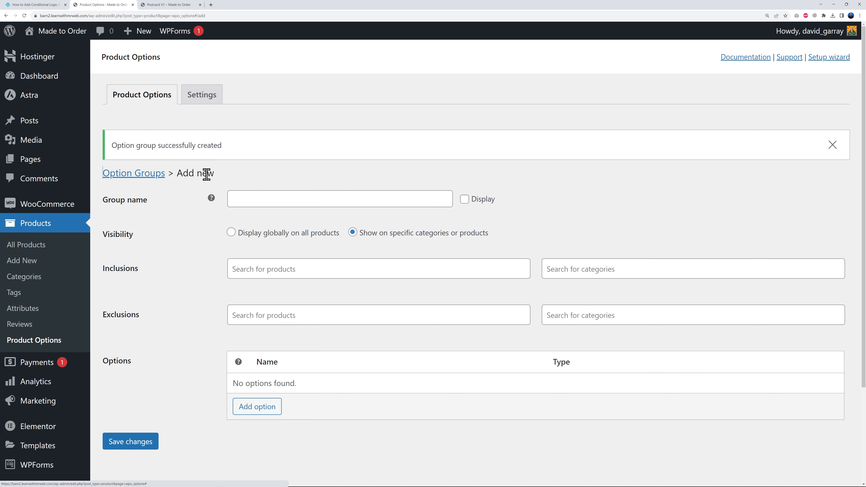
- Name the new group Finish, turn on display of its name and include the Postcards category
{"action": "type", "text": "Finish"}
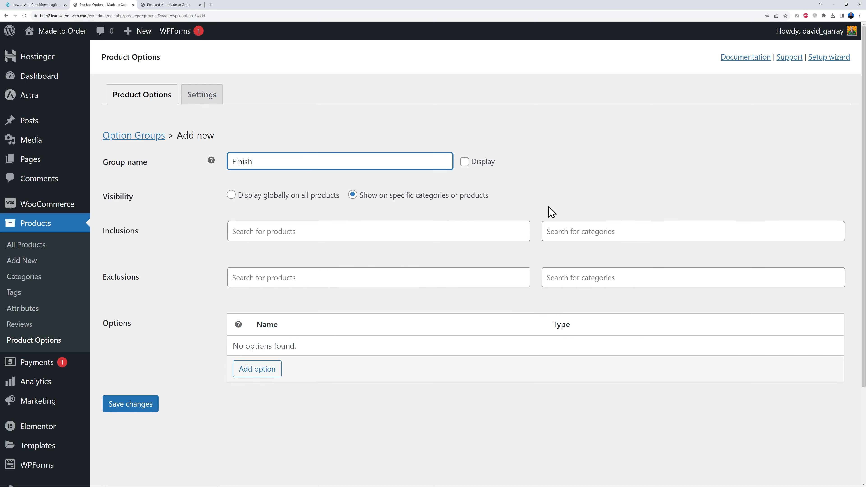
{"action": "left_click", "coordinate": [462, 162]}
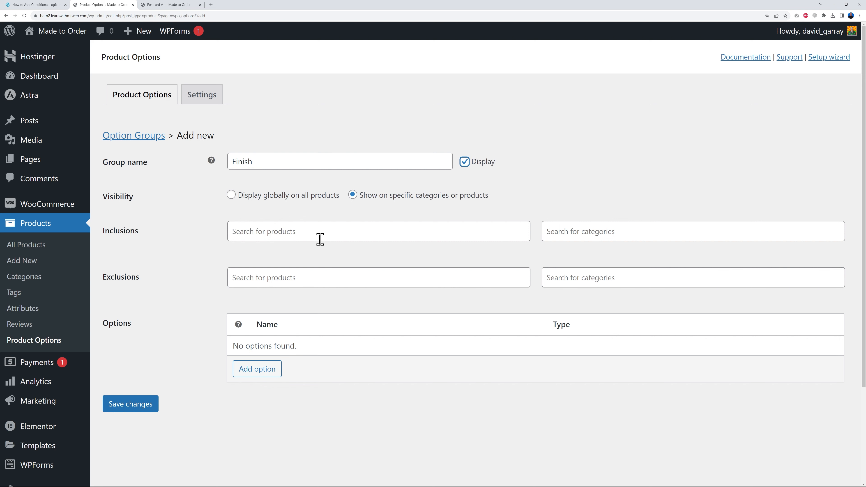
{"action": "left_click", "coordinate": [570, 236]}
{"action": "type", "text": "pos"}
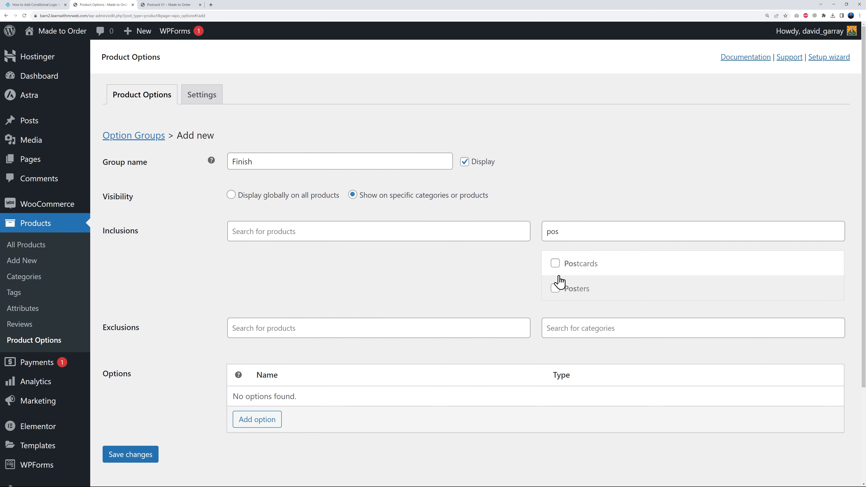
{"action": "left_click", "coordinate": [555, 263]}
{"action": "scroll", "coordinate": [205, 375], "scroll_direction": "down", "scroll_amount": 3}
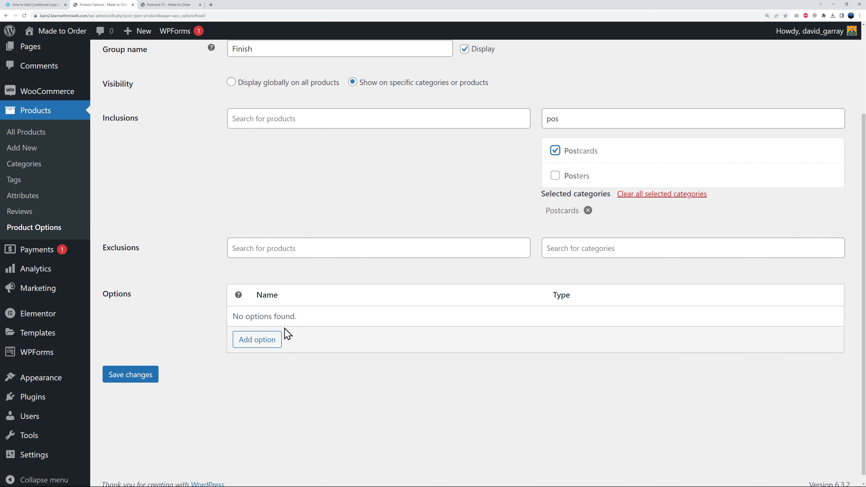
- Add an option to the Finish group, set its type to Radio buttons and name it Finish
{"action": "left_click", "coordinate": [278, 341]}
{"action": "scroll", "coordinate": [302, 406], "scroll_direction": "down", "scroll_amount": 5}
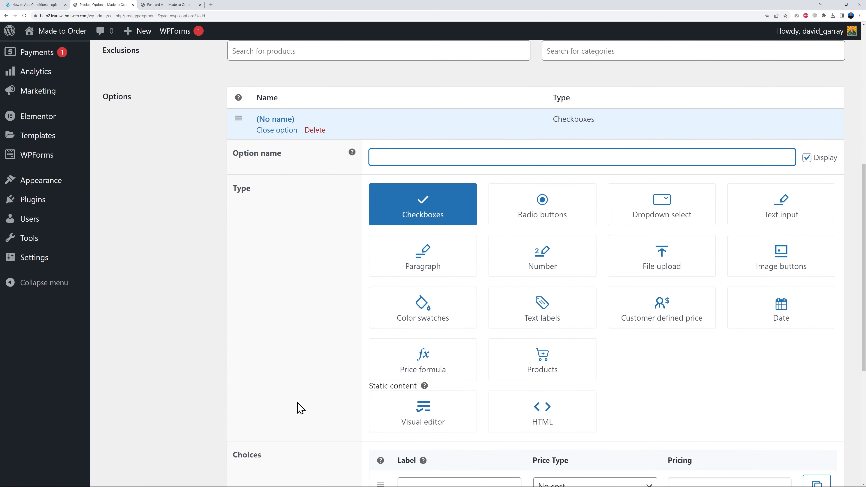
{"action": "scroll", "coordinate": [297, 403], "scroll_direction": "down", "scroll_amount": 1}
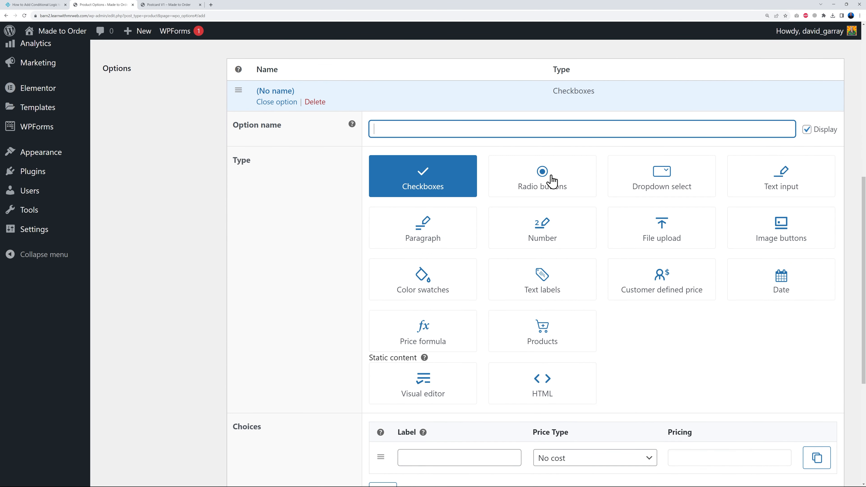
{"action": "left_click", "coordinate": [550, 190]}
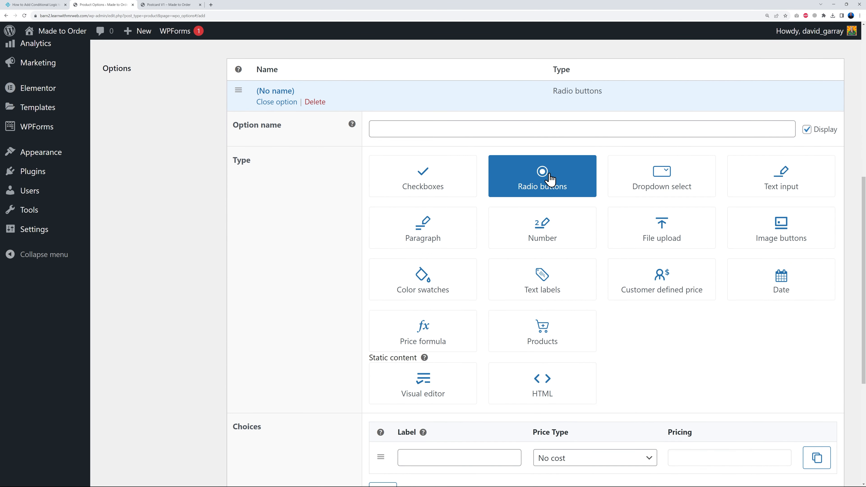
{"action": "left_click", "coordinate": [420, 128]}
{"action": "type", "text": "Finish"}
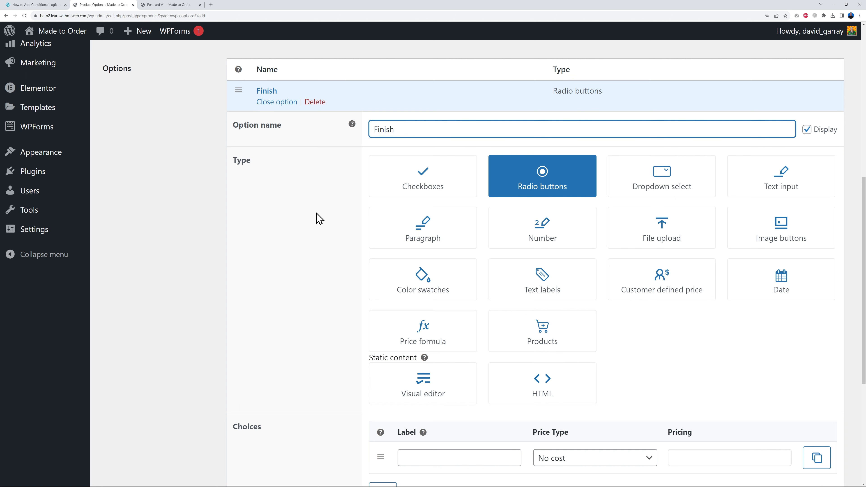
- Add two choices to the Finish option, labelled Matt and Gloss
{"action": "scroll", "coordinate": [307, 221], "scroll_direction": "down", "scroll_amount": 6}
{"action": "left_click", "coordinate": [450, 260]}
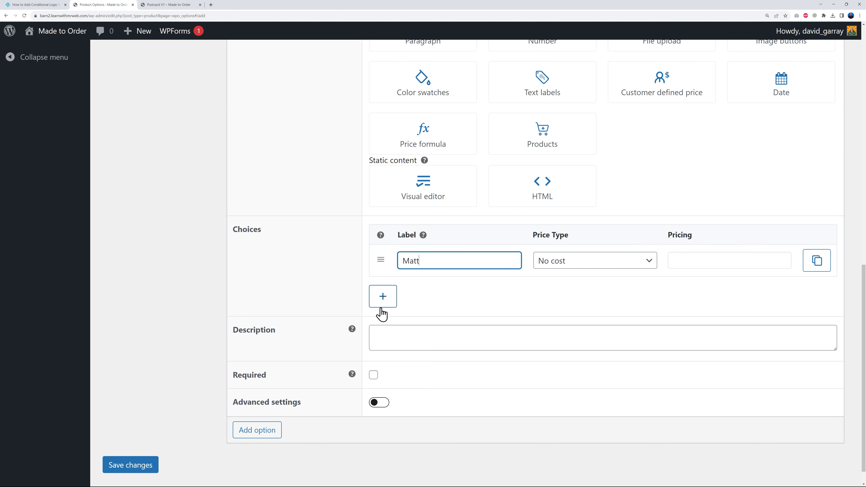
{"action": "left_click", "coordinate": [383, 299]}
{"action": "left_click", "coordinate": [414, 294]}
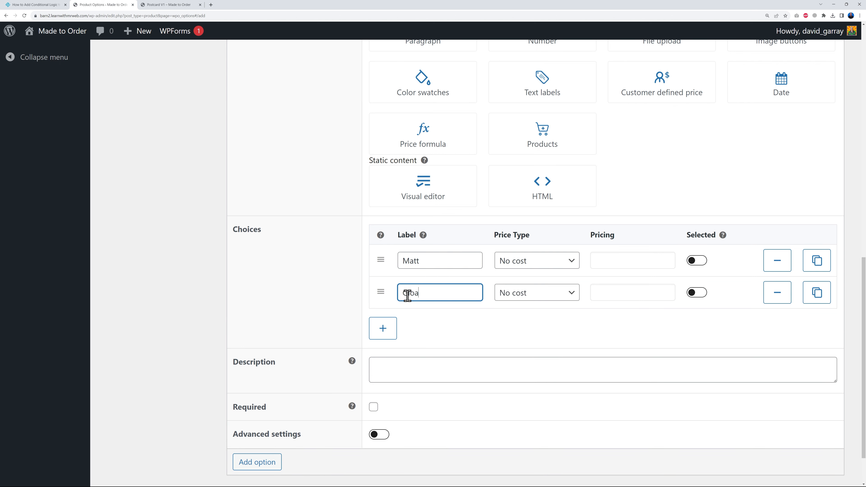
- Give the Gloss choice a percentage increase of 1 and make Matt the preselected choice
{"action": "left_click", "coordinate": [525, 293]}
{"action": "left_click", "coordinate": [545, 339]}
{"action": "left_click", "coordinate": [622, 290]}
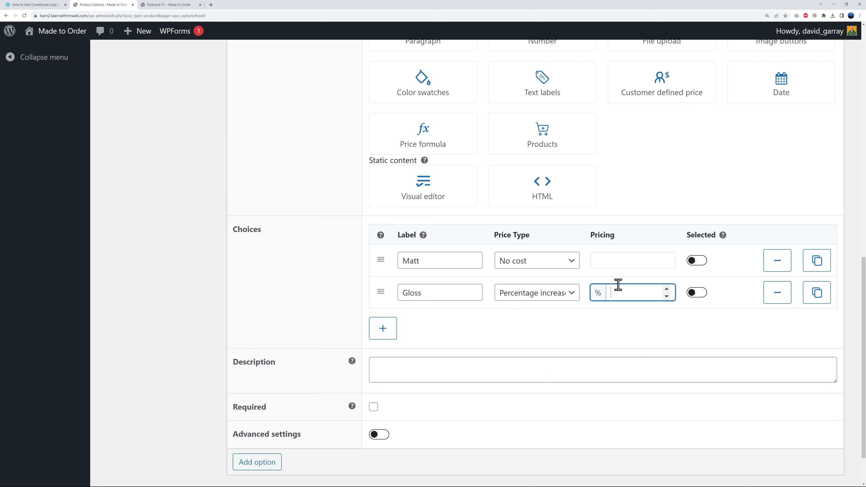
{"action": "left_click", "coordinate": [630, 330]}
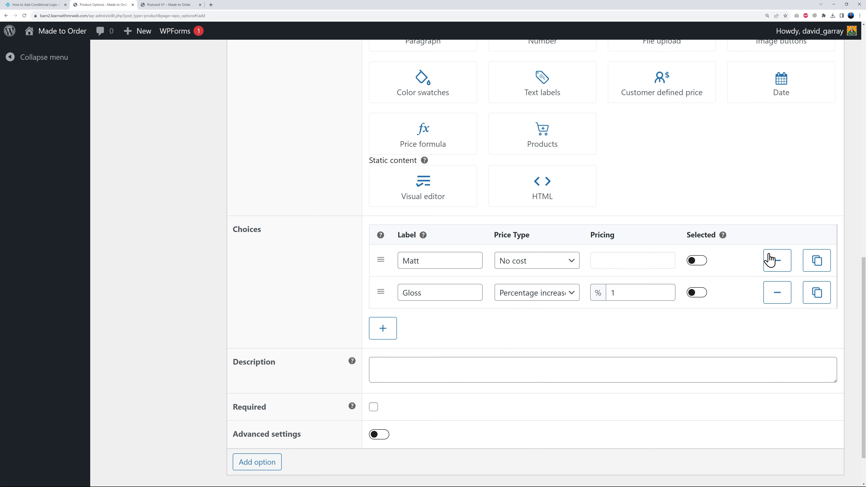
{"action": "left_click", "coordinate": [696, 260]}
- Make the Finish option required, save the group and return to the option groups list
{"action": "scroll", "coordinate": [290, 329], "scroll_direction": "down", "scroll_amount": 2}
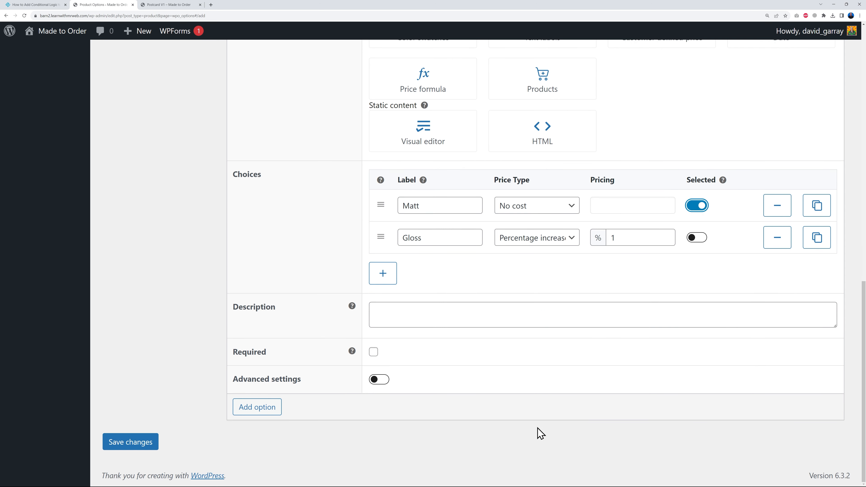
{"action": "left_click", "coordinate": [380, 381]}
{"action": "left_click", "coordinate": [380, 381]}
{"action": "left_click", "coordinate": [373, 352]}
{"action": "left_click", "coordinate": [151, 446]}
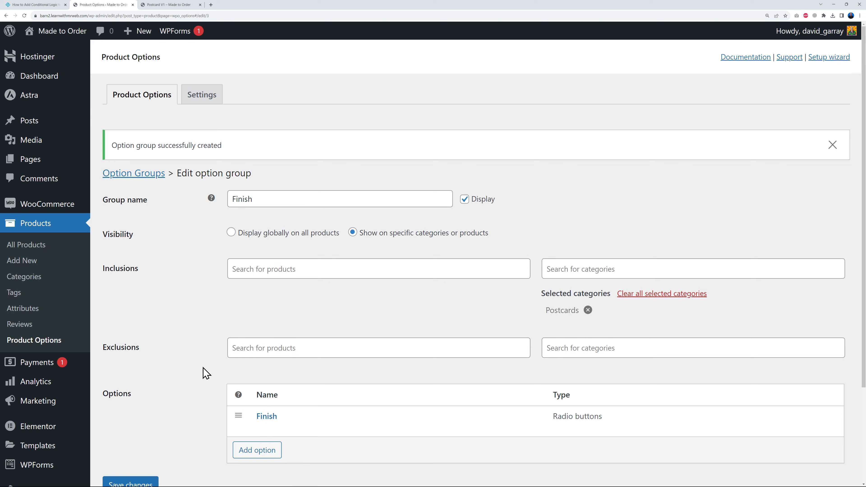
{"action": "left_click", "coordinate": [149, 174]}
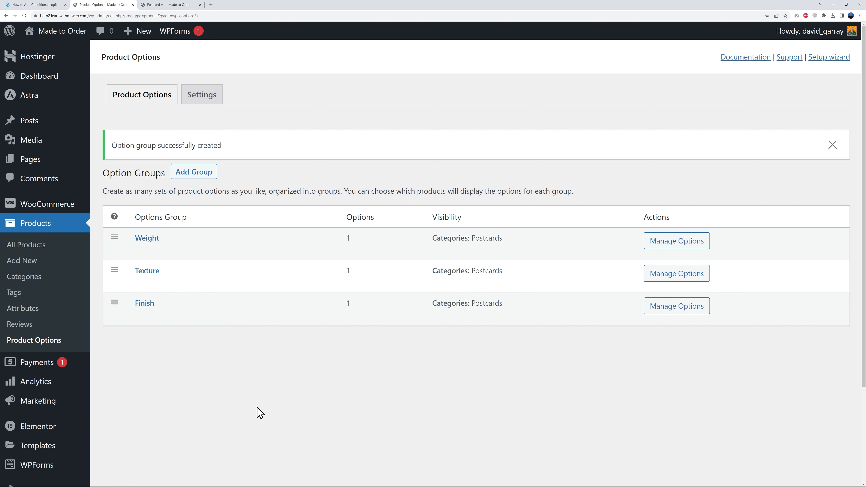
- Switch to the Postcard V1 product page and review its Weight, Texture and Finish options
{"action": "left_click", "coordinate": [172, 6]}
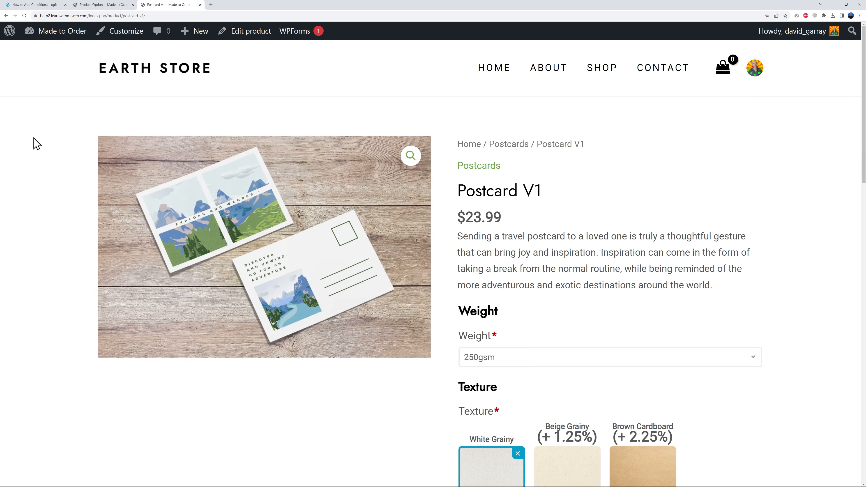
{"action": "scroll", "coordinate": [791, 217], "scroll_direction": "down", "scroll_amount": 2}
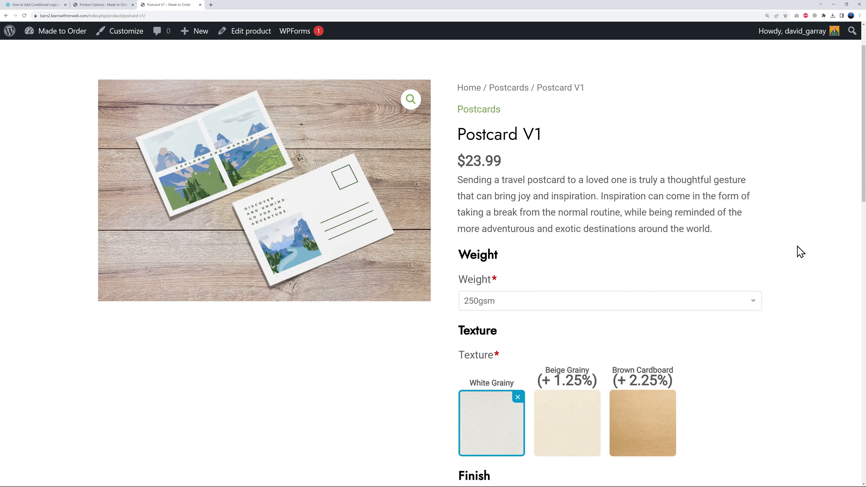
{"action": "scroll", "coordinate": [800, 252], "scroll_direction": "down", "scroll_amount": 1}
{"action": "scroll", "coordinate": [750, 220], "scroll_direction": "down", "scroll_amount": 3}
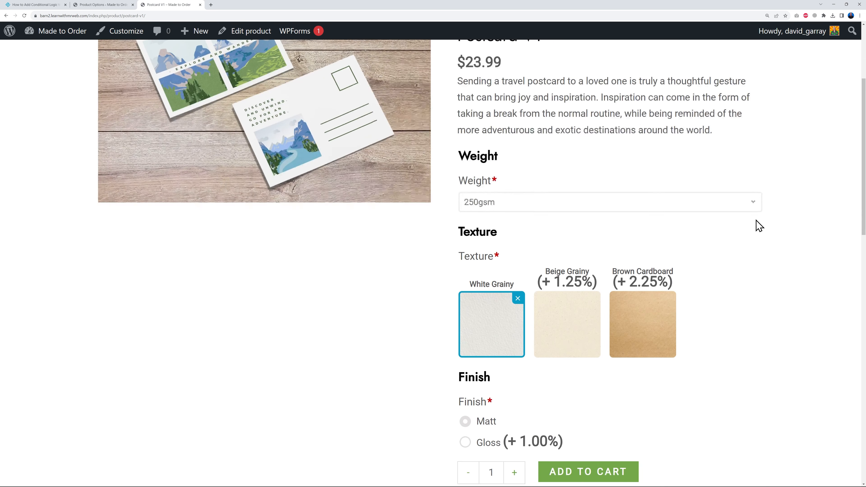
{"action": "scroll", "coordinate": [766, 224], "scroll_direction": "down", "scroll_amount": 2}
{"action": "scroll", "coordinate": [576, 286], "scroll_direction": "down", "scroll_amount": 2}
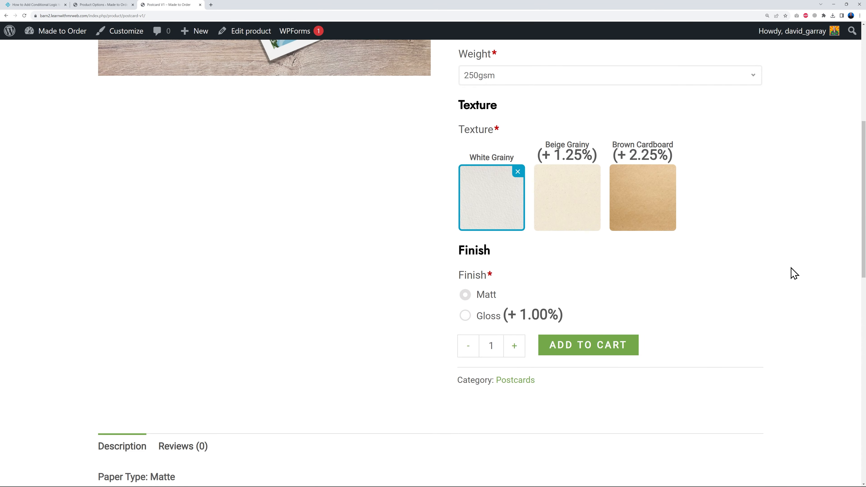
{"action": "scroll", "coordinate": [789, 279], "scroll_direction": "up", "scroll_amount": 8}
{"action": "scroll", "coordinate": [784, 241], "scroll_direction": "down", "scroll_amount": 2}
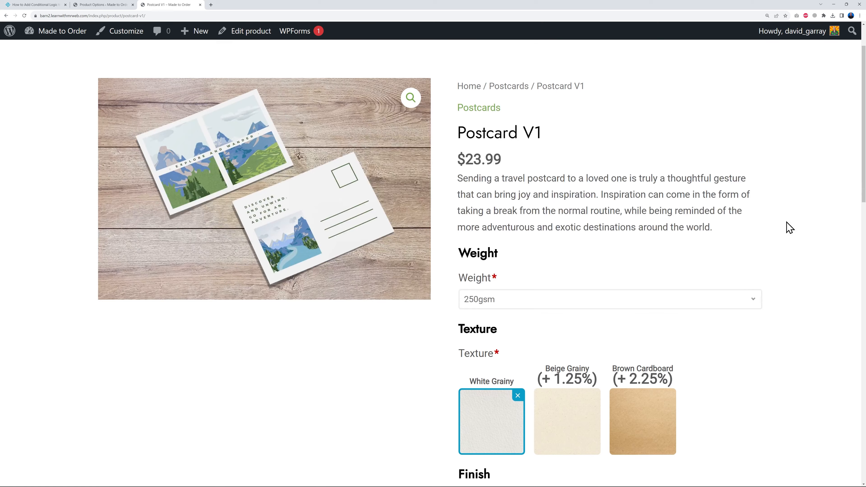
- Test the Postcard V1 options with 300gsm weight, Beige Grainy texture and Gloss finish, and check how the price responds
{"action": "scroll", "coordinate": [789, 227], "scroll_direction": "down", "scroll_amount": 2}
{"action": "left_click", "coordinate": [748, 248]}
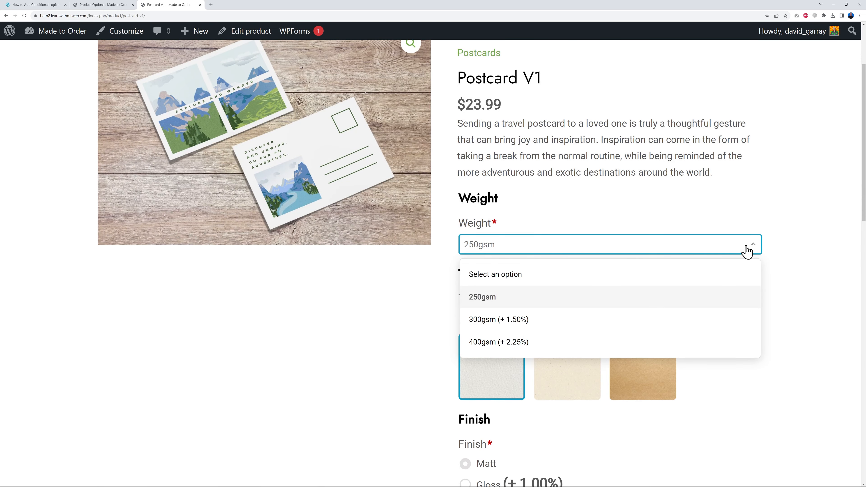
{"action": "left_click", "coordinate": [513, 320]}
{"action": "scroll", "coordinate": [836, 297], "scroll_direction": "down", "scroll_amount": 5}
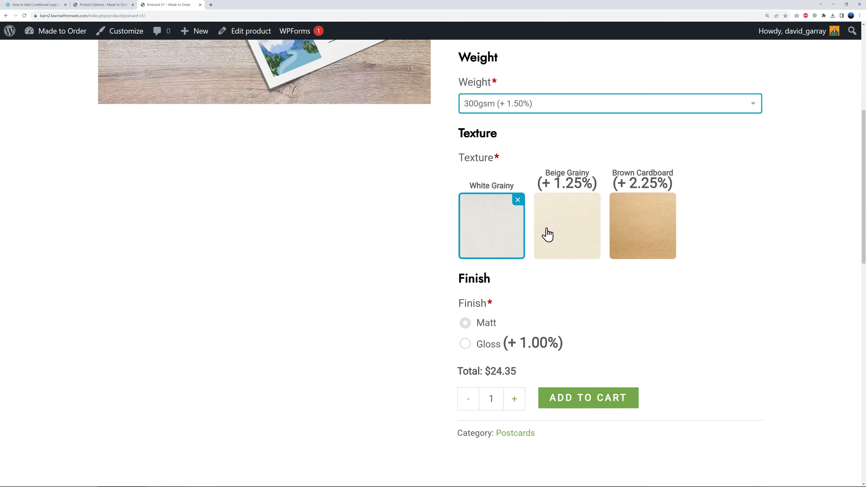
{"action": "left_click", "coordinate": [515, 216]}
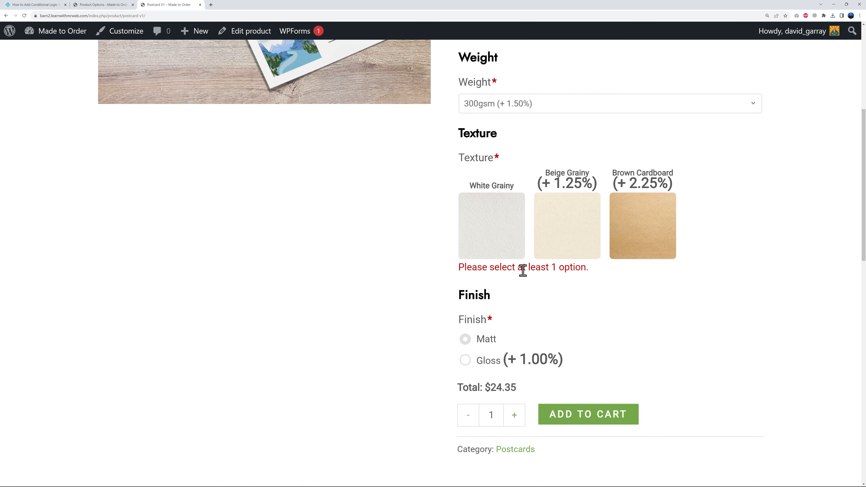
{"action": "left_click", "coordinate": [574, 232]}
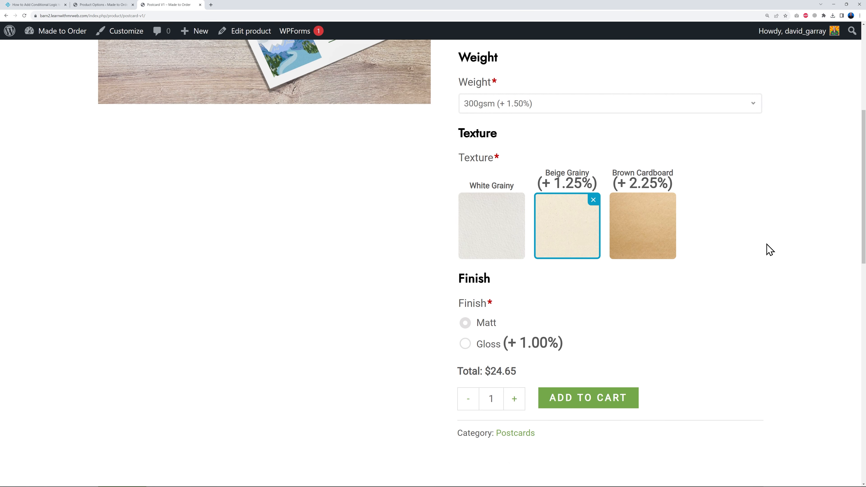
{"action": "scroll", "coordinate": [742, 236], "scroll_direction": "down", "scroll_amount": 2}
{"action": "left_click", "coordinate": [465, 260]}
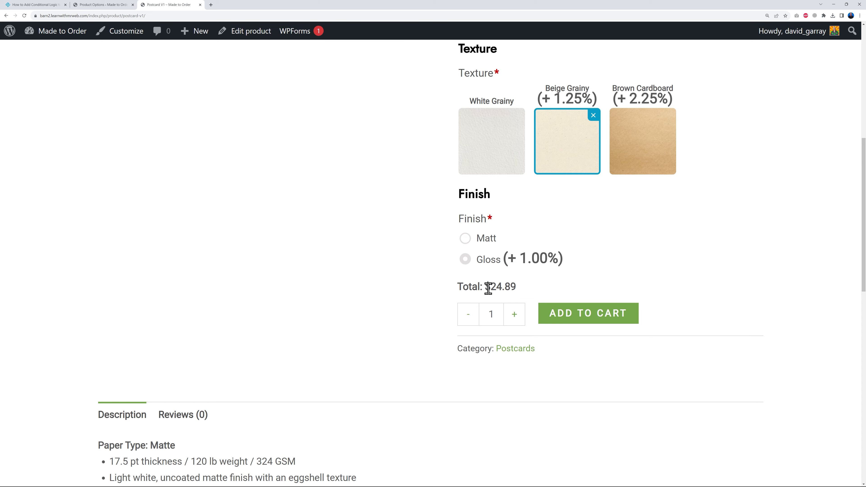
{"action": "scroll", "coordinate": [756, 277], "scroll_direction": "up", "scroll_amount": 8}
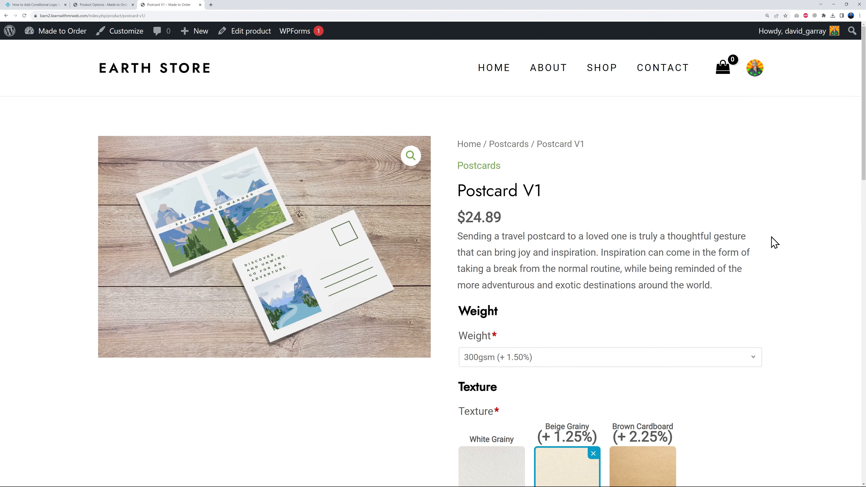
{"action": "scroll", "coordinate": [775, 242], "scroll_direction": "down", "scroll_amount": 10}
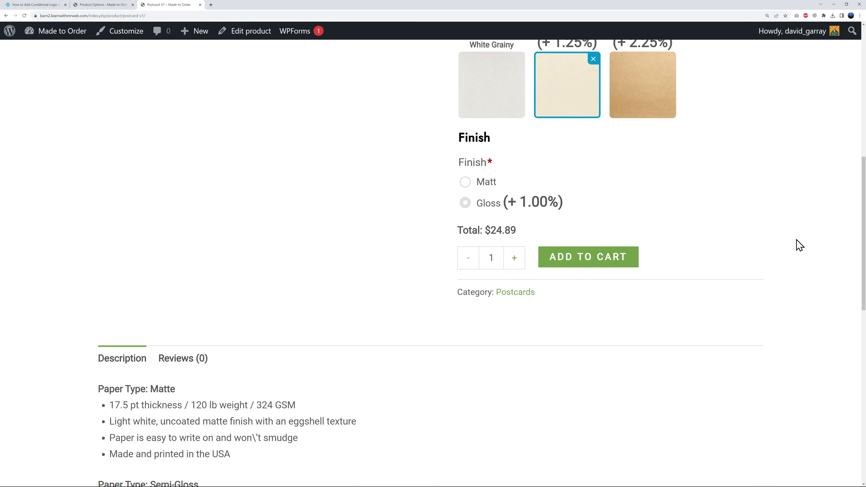
{"action": "scroll", "coordinate": [800, 245], "scroll_direction": "up", "scroll_amount": 10}
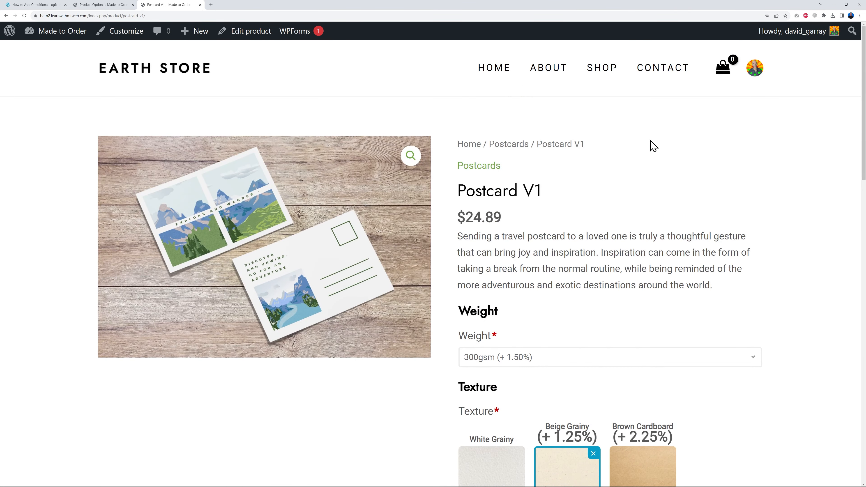
- Open the store's Shop page and examine the product options shown for each postcard in the product table
{"action": "left_click", "coordinate": [590, 71]}
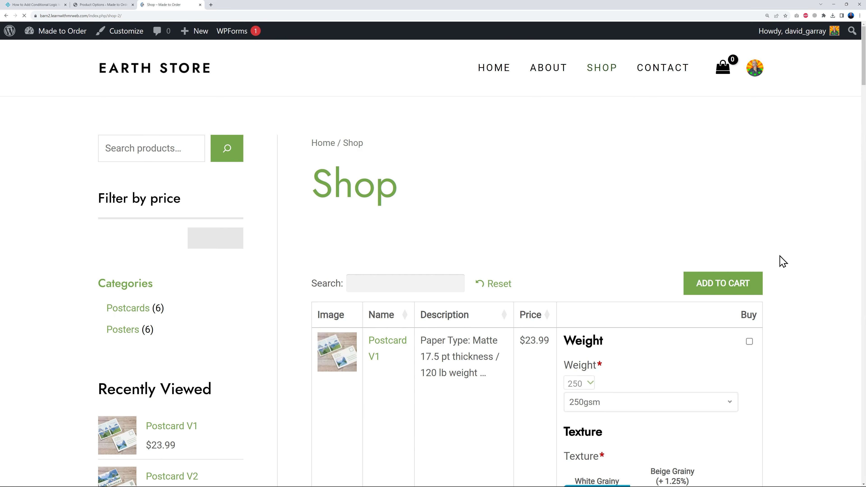
{"action": "scroll", "coordinate": [792, 258], "scroll_direction": "down", "scroll_amount": 5}
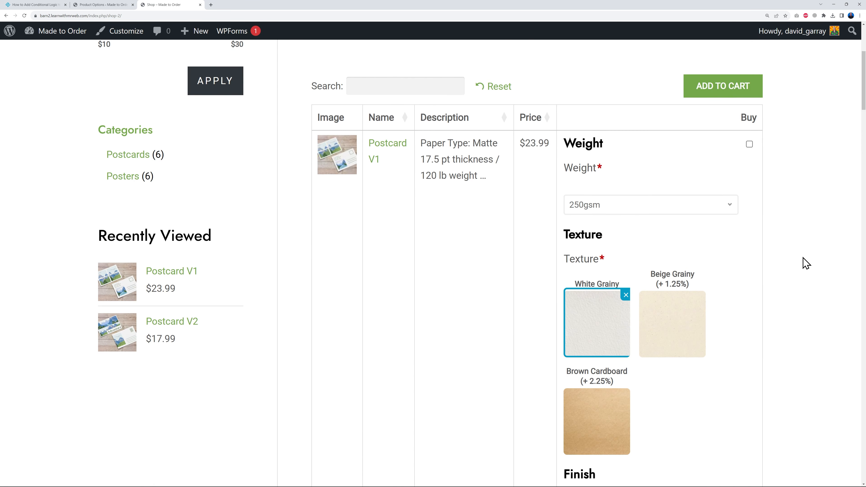
{"action": "scroll", "coordinate": [772, 401], "scroll_direction": "down", "scroll_amount": 10}
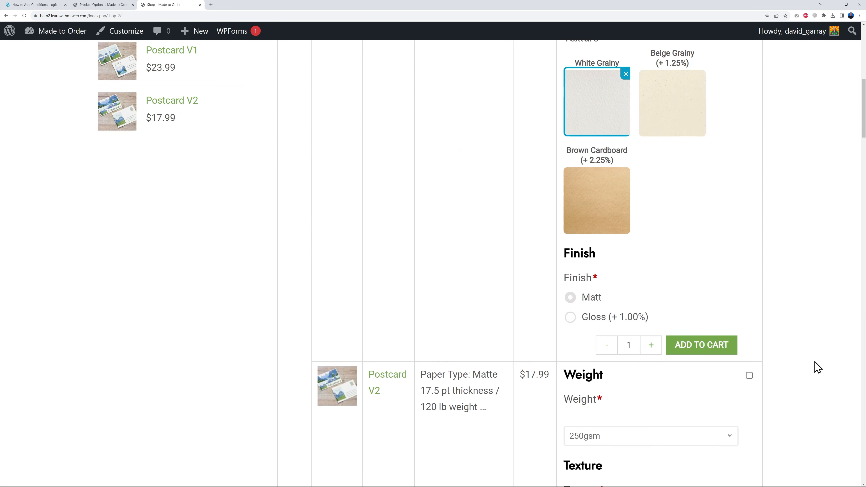
{"action": "scroll", "coordinate": [819, 366], "scroll_direction": "down", "scroll_amount": 2}
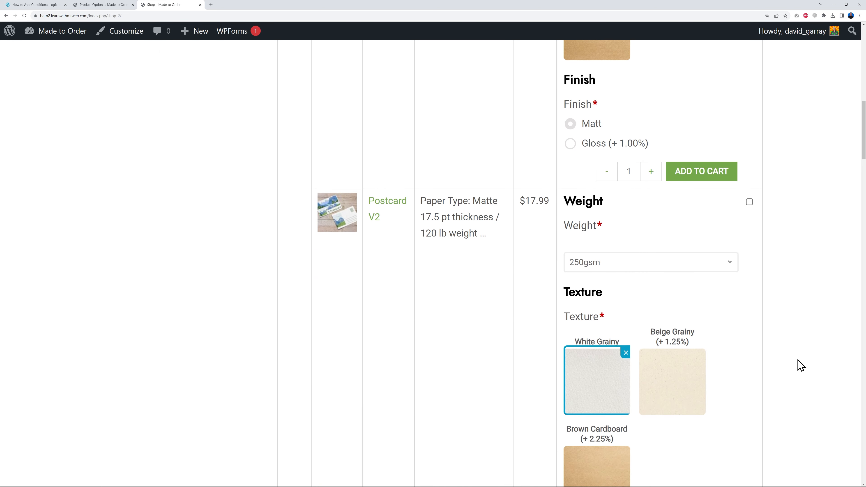
- Check the Postcard V1 row in the shop table, then open its product page and review the Texture option's layout
{"action": "scroll", "coordinate": [795, 351], "scroll_direction": "up", "scroll_amount": 9}
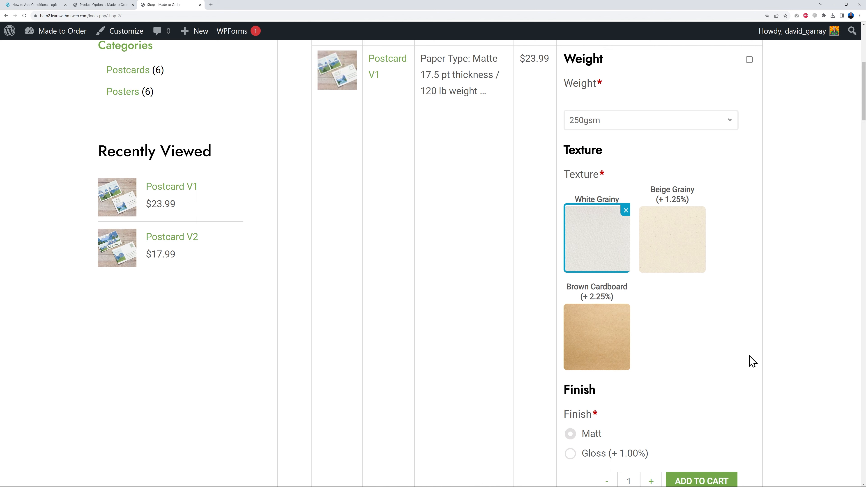
{"action": "scroll", "coordinate": [744, 365], "scroll_direction": "up", "scroll_amount": 2}
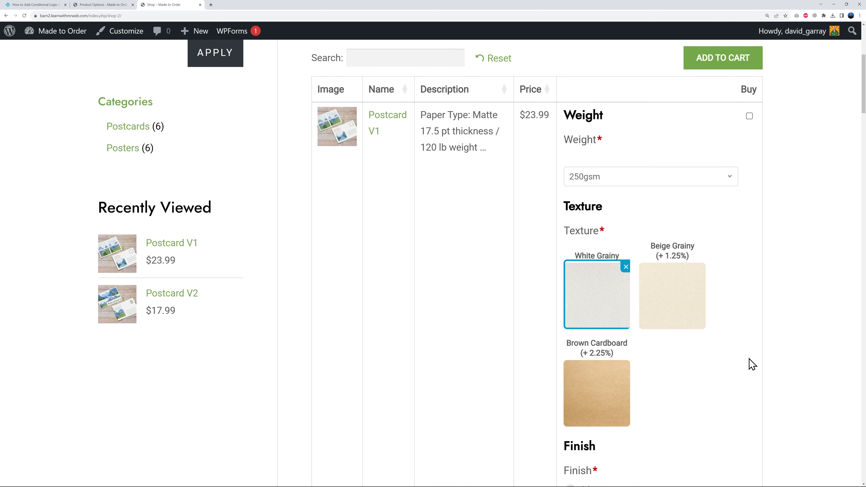
{"action": "scroll", "coordinate": [800, 360], "scroll_direction": "up", "scroll_amount": 1}
{"action": "left_click", "coordinate": [377, 150]}
{"action": "scroll", "coordinate": [732, 226], "scroll_direction": "down", "scroll_amount": 5}
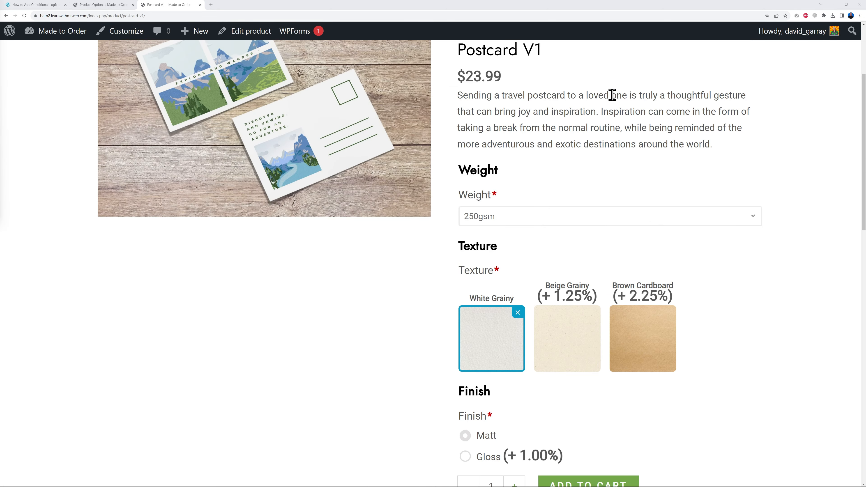
- Open the Texture option group in the product options admin and examine the Texture option's image width and label display settings
{"action": "left_click", "coordinate": [103, 5]}
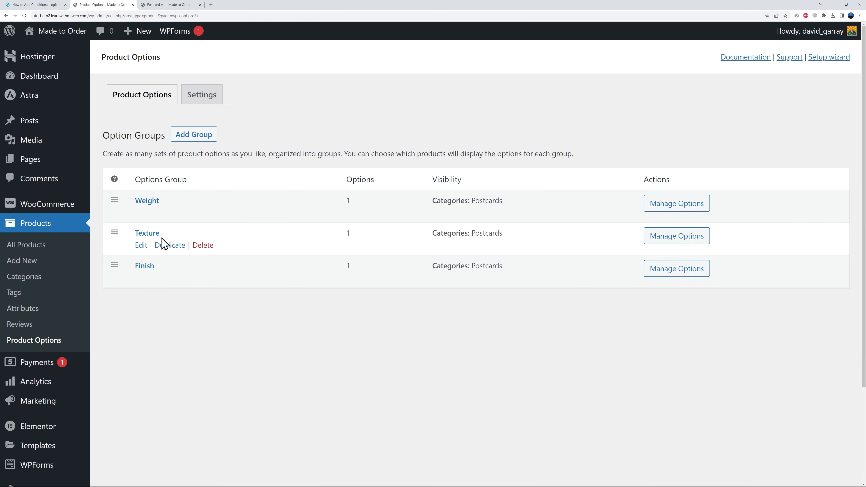
{"action": "left_click", "coordinate": [154, 235]}
{"action": "left_click", "coordinate": [268, 378]}
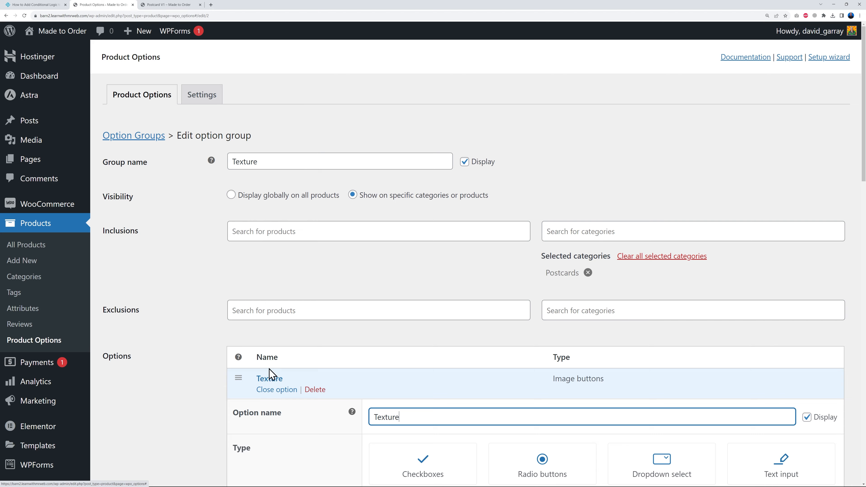
{"action": "scroll", "coordinate": [270, 369], "scroll_direction": "down", "scroll_amount": 18}
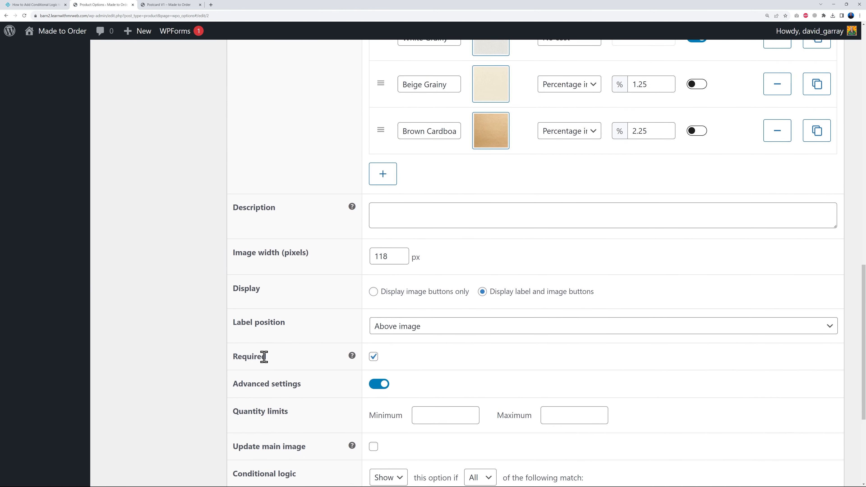
{"action": "scroll", "coordinate": [264, 357], "scroll_direction": "down", "scroll_amount": 1}
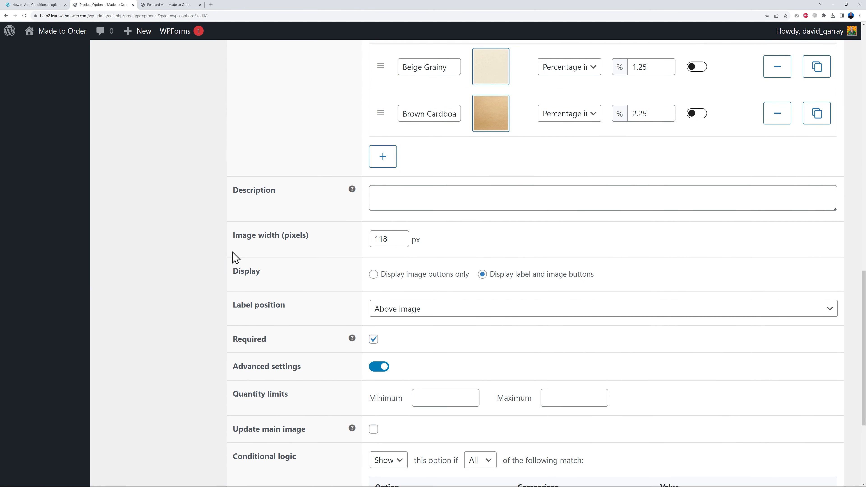
- Compare how the texture images and labels are laid out on the Postcard V1 page and on the Shop page
{"action": "left_click", "coordinate": [168, 5]}
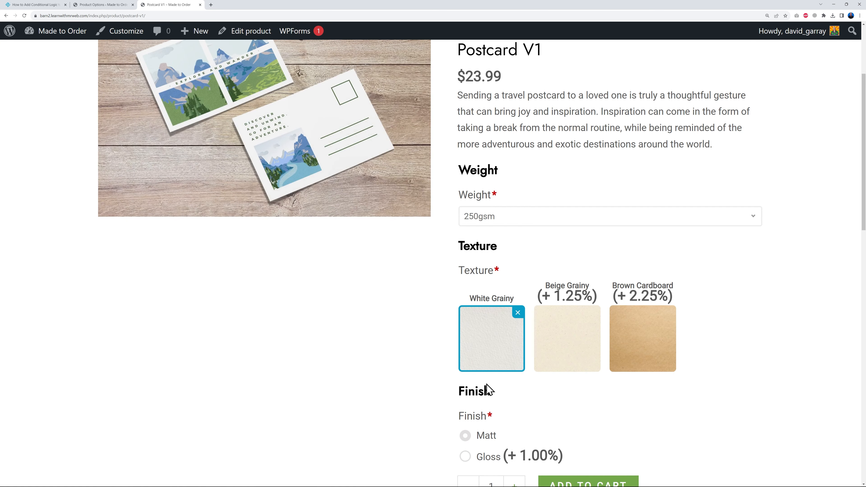
{"action": "scroll", "coordinate": [406, 128], "scroll_direction": "up", "scroll_amount": 4}
{"action": "left_click", "coordinate": [613, 80]}
{"action": "scroll", "coordinate": [797, 354], "scroll_direction": "down", "scroll_amount": 5}
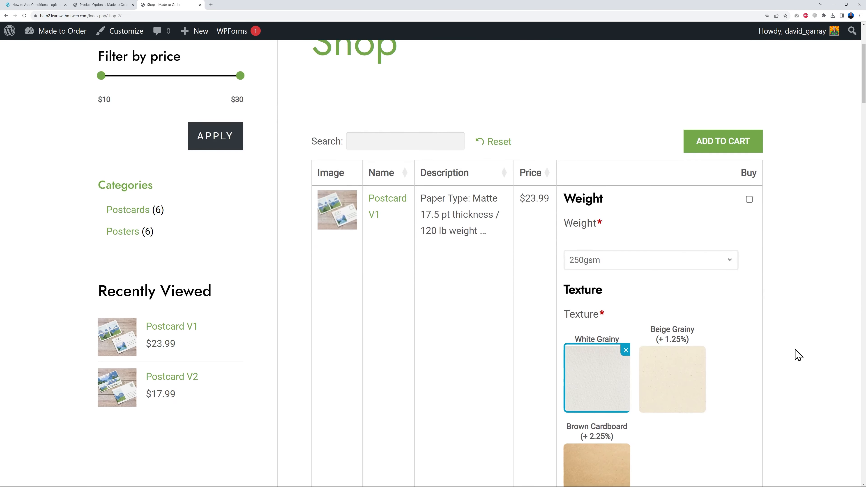
{"action": "scroll", "coordinate": [742, 344], "scroll_direction": "up", "scroll_amount": 5}
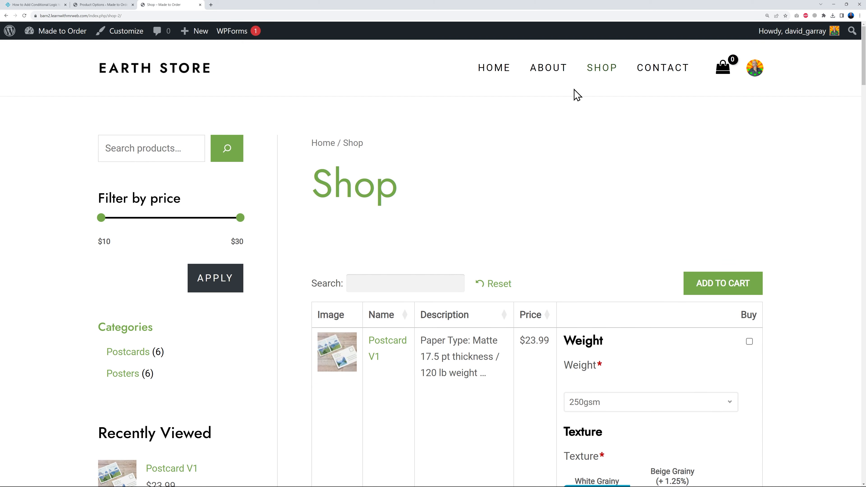
- Set the Texture option's image width to 62 px, display image buttons only, and save the changes
{"action": "left_click", "coordinate": [103, 4]}
{"action": "double_click", "coordinate": [381, 240]}
{"action": "type", "text": "62"}
{"action": "left_click", "coordinate": [184, 293]}
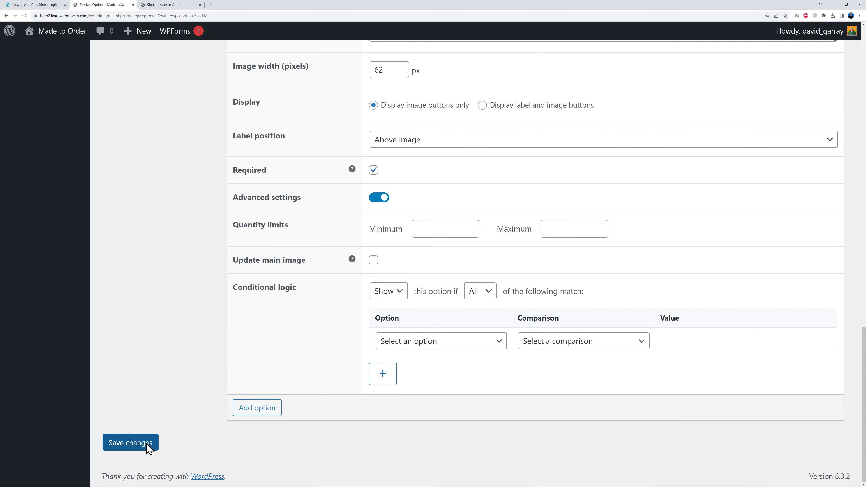
{"action": "left_click", "coordinate": [146, 443]}
- Reopen the Postcard V1 page from the shop and check the texture images and price labels against the saved option settings
{"action": "left_click", "coordinate": [163, 5]}
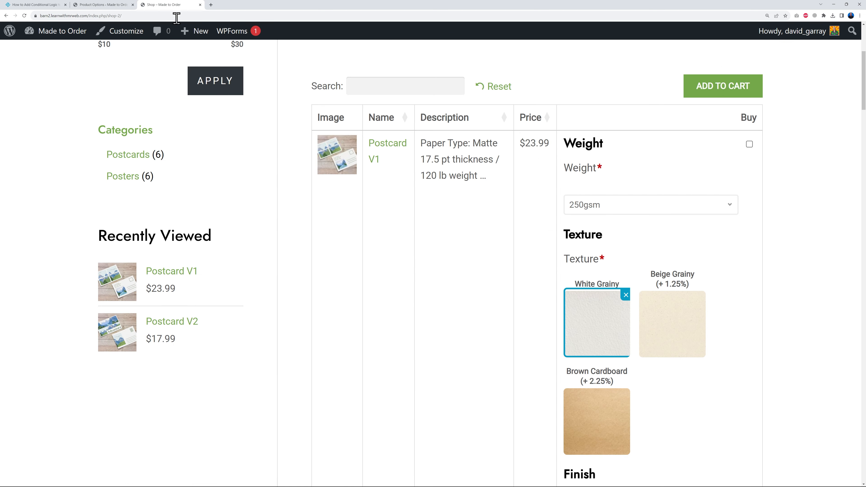
{"action": "left_click", "coordinate": [373, 330]}
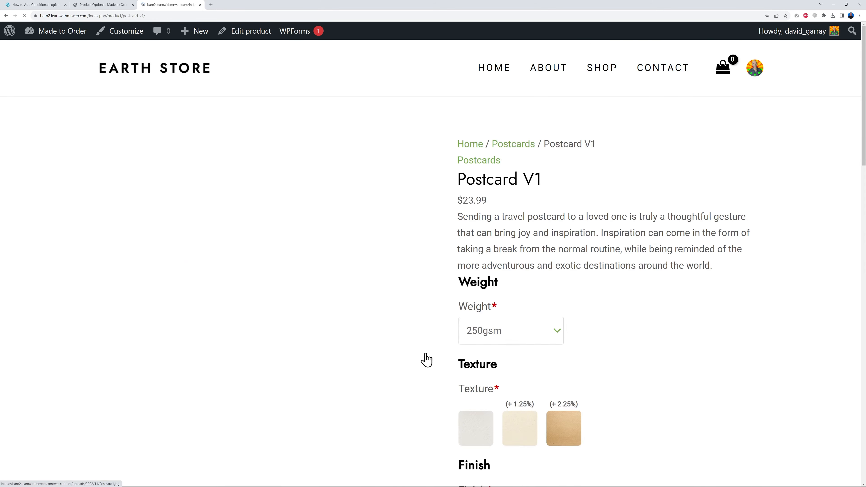
{"action": "scroll", "coordinate": [806, 351], "scroll_direction": "down", "scroll_amount": 4}
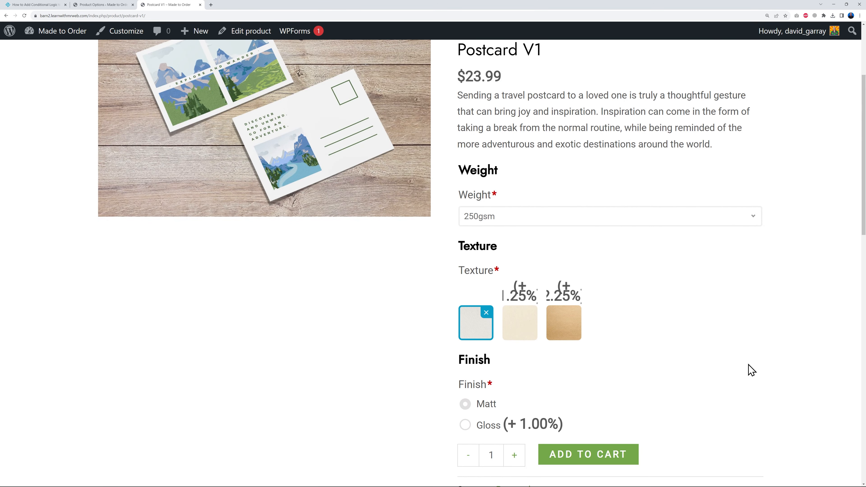
{"action": "scroll", "coordinate": [752, 368], "scroll_direction": "down", "scroll_amount": 5}
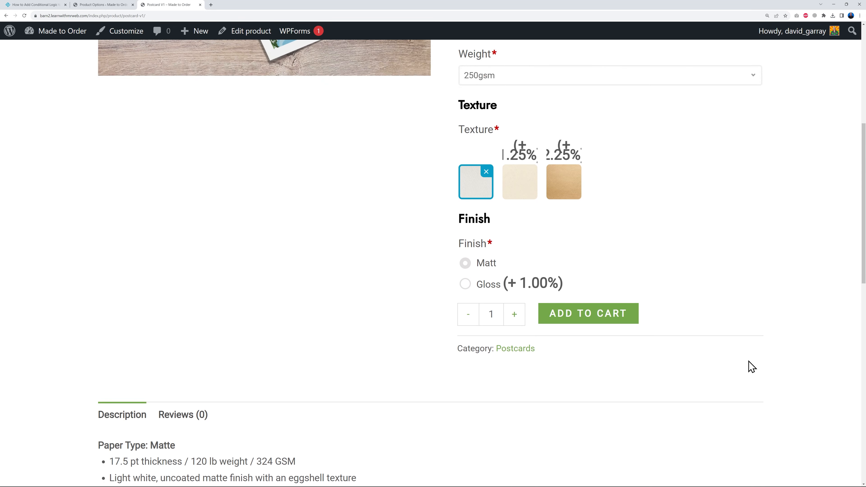
{"action": "scroll", "coordinate": [752, 368], "scroll_direction": "up", "scroll_amount": 4}
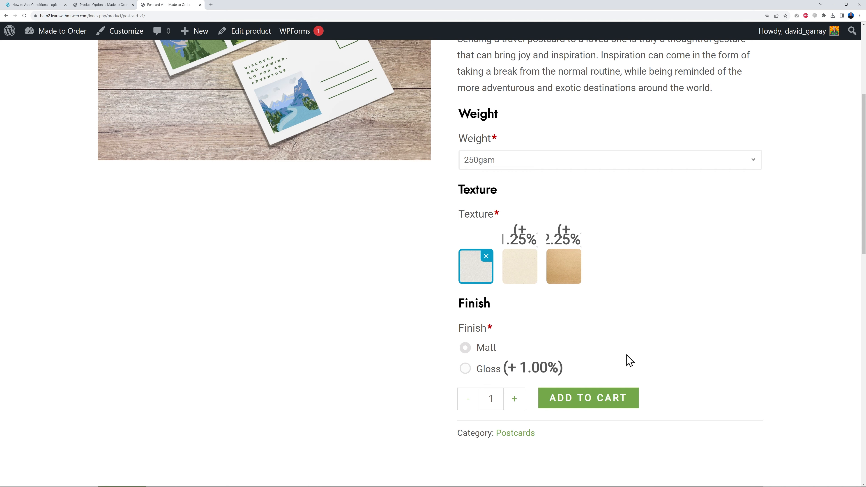
{"action": "left_click", "coordinate": [114, 5]}
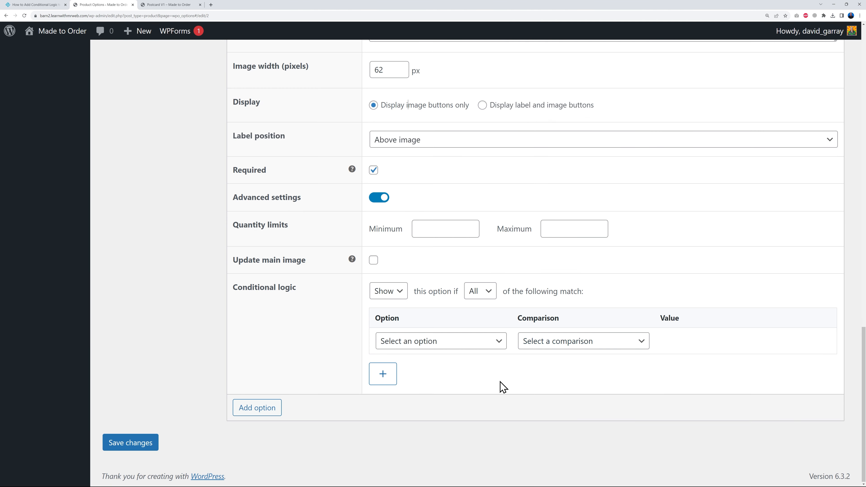
{"action": "left_click", "coordinate": [168, 5]}
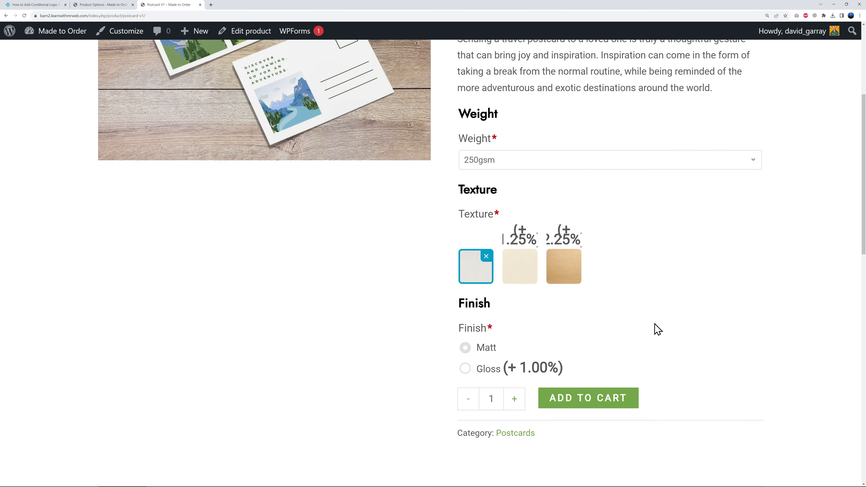
- Inspect the Beige Grainy price label in the browser's developer tools and test its span.price font-size rule off and on
{"action": "right_click", "coordinate": [522, 239]}
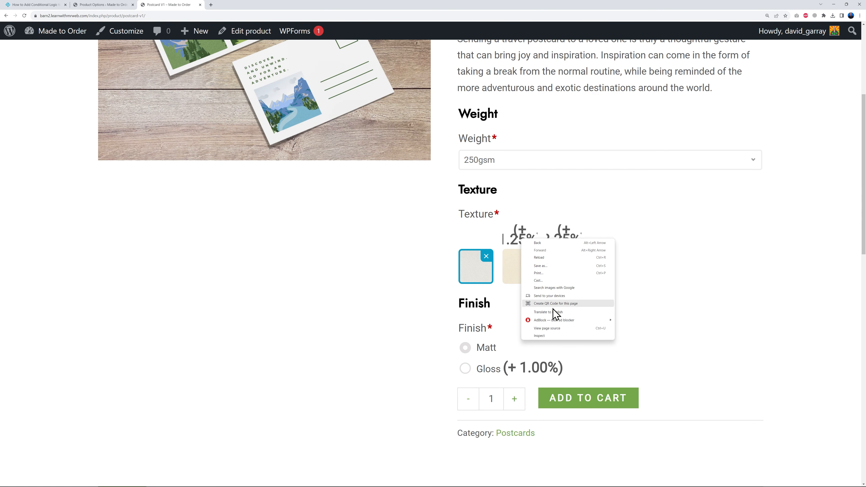
{"action": "left_click", "coordinate": [547, 336]}
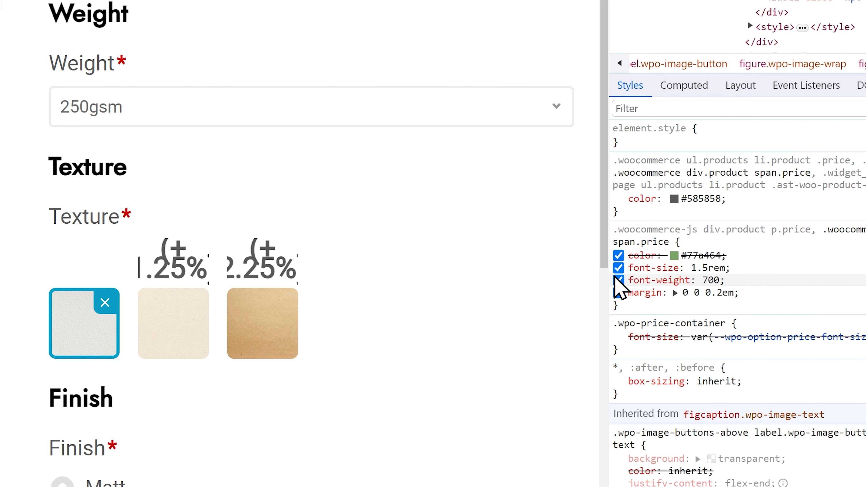
{"action": "left_click", "coordinate": [618, 267]}
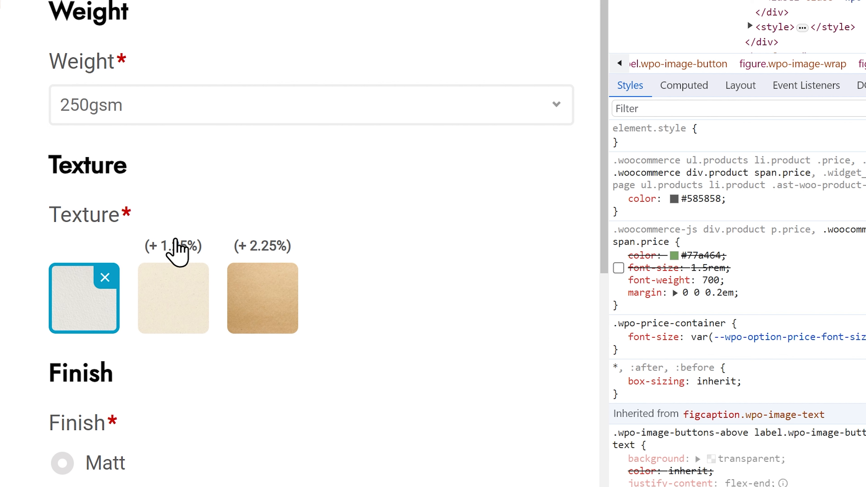
{"action": "left_click", "coordinate": [619, 268]}
- Set the inspected span.price font-size to 0.5rem and copy the entire CSS rule
{"action": "left_click", "coordinate": [707, 268]}
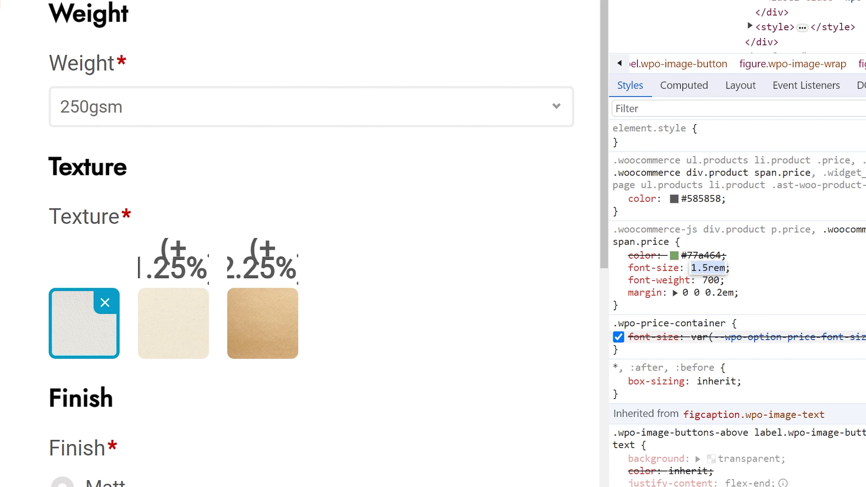
{"action": "key", "text": "Down"}
{"action": "left_click", "coordinate": [754, 277]}
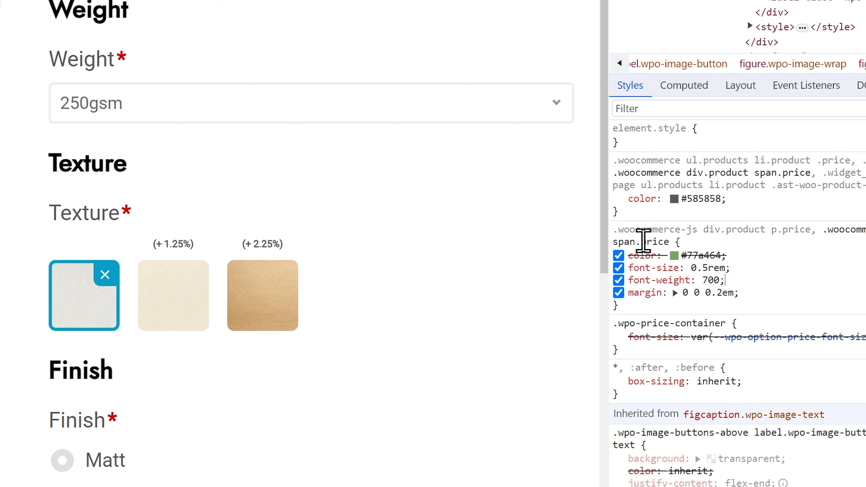
{"action": "left_click_drag", "start_coordinate": [617, 232], "coordinate": [680, 235]}
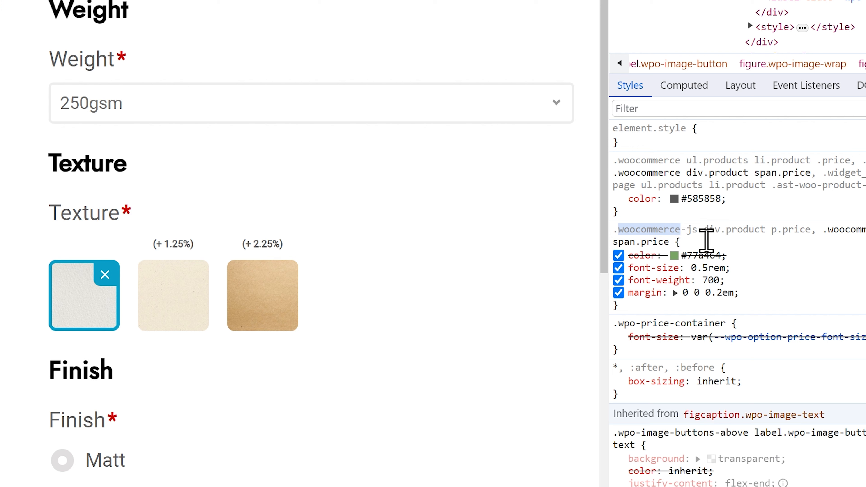
{"action": "left_click_drag", "start_coordinate": [622, 304], "coordinate": [614, 236]}
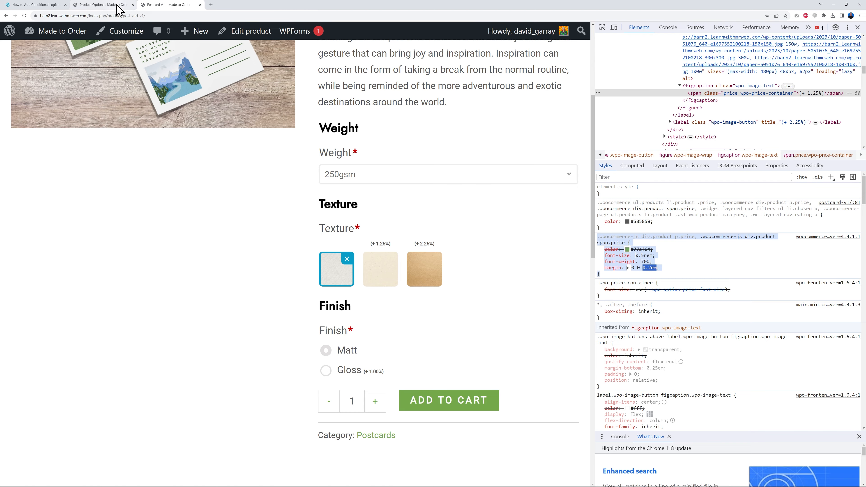
- From the Product Options admin page, open the theme customizer in a new tab and go to Additional CSS
{"action": "left_click", "coordinate": [113, 5]}
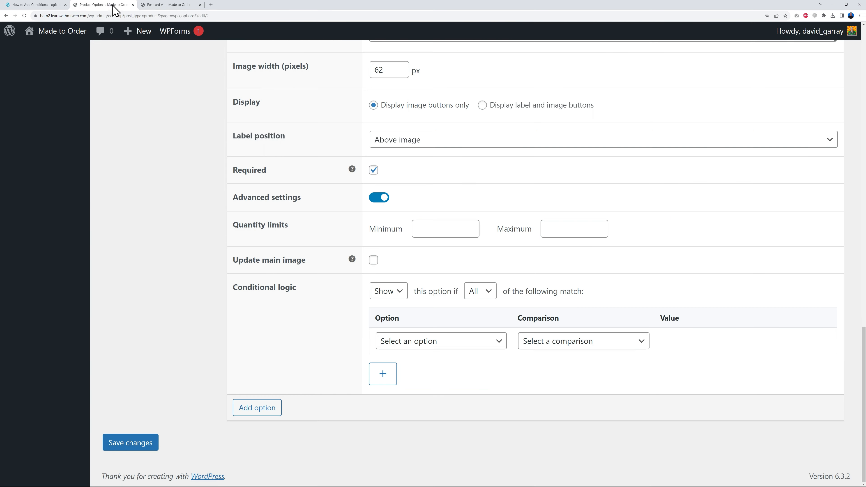
{"action": "scroll", "coordinate": [151, 218], "scroll_direction": "up", "scroll_amount": 5}
{"action": "scroll", "coordinate": [152, 209], "scroll_direction": "up", "scroll_amount": 5}
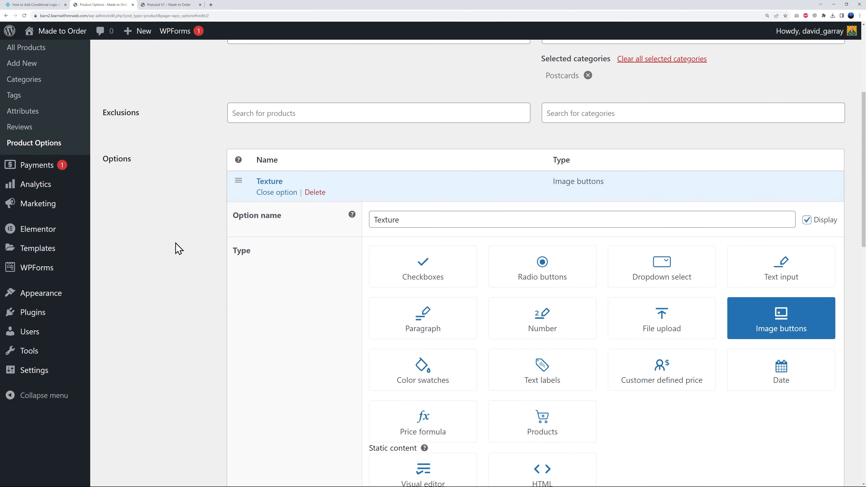
{"action": "mouse_move", "coordinate": [51, 294]}
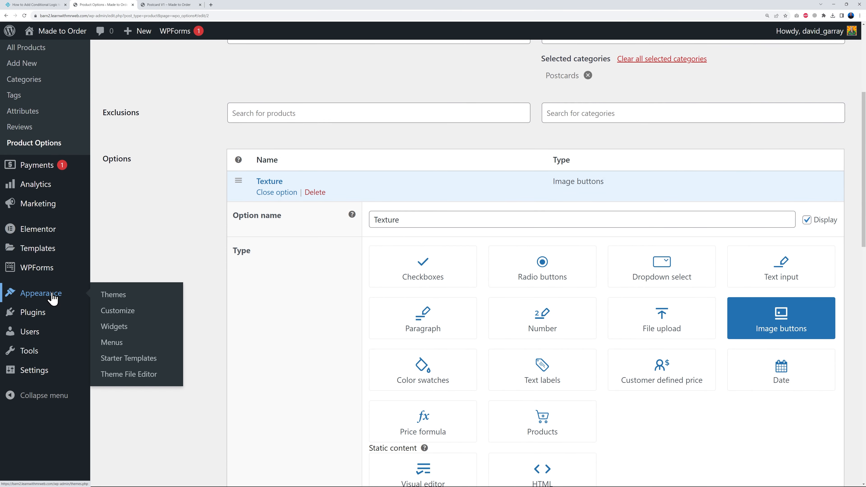
{"action": "right_click", "coordinate": [128, 311]}
{"action": "left_click", "coordinate": [146, 315]}
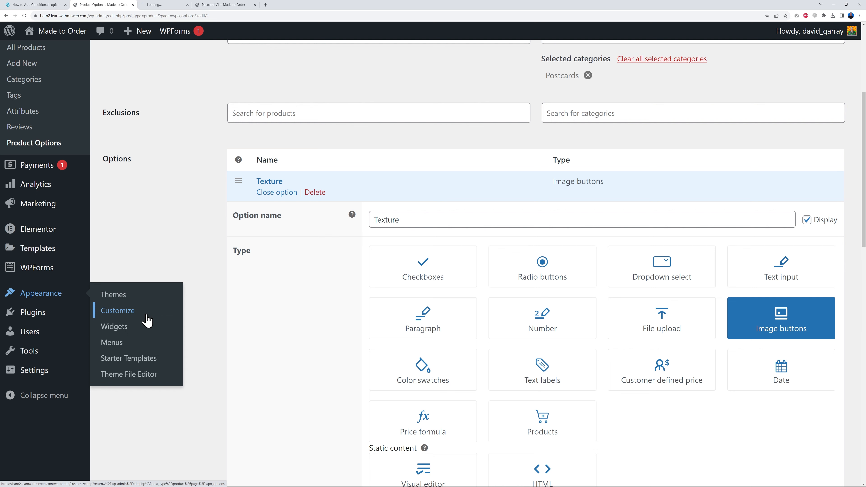
{"action": "left_click", "coordinate": [167, 5]}
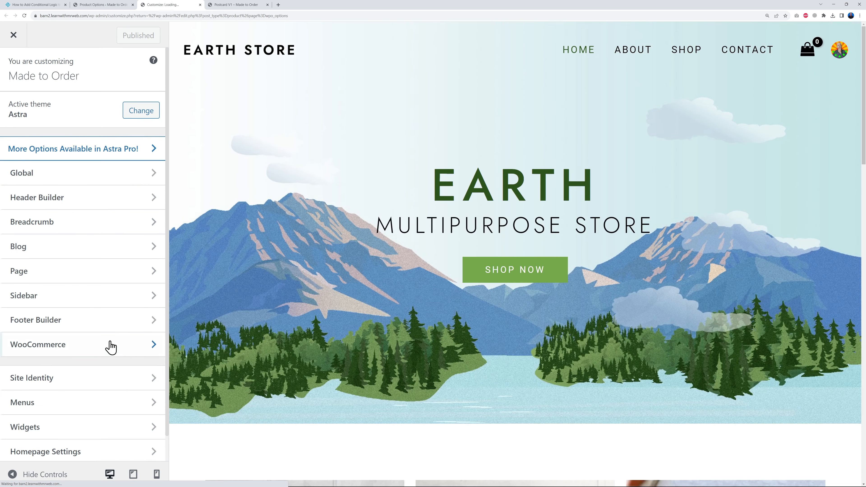
{"action": "scroll", "coordinate": [102, 334], "scroll_direction": "down", "scroll_amount": 1}
{"action": "left_click", "coordinate": [60, 449]}
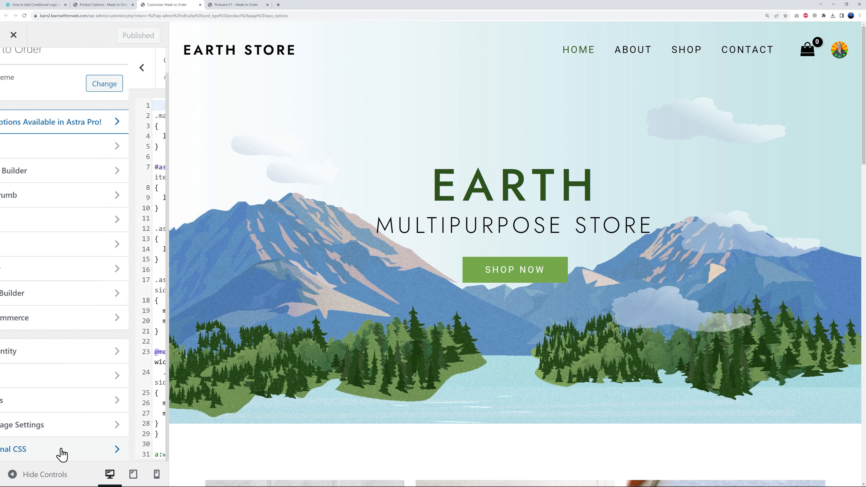
- Paste the copied WooCommerce price rule on a new line at the end of the Additional CSS
{"action": "scroll", "coordinate": [117, 321], "scroll_direction": "down", "scroll_amount": 2}
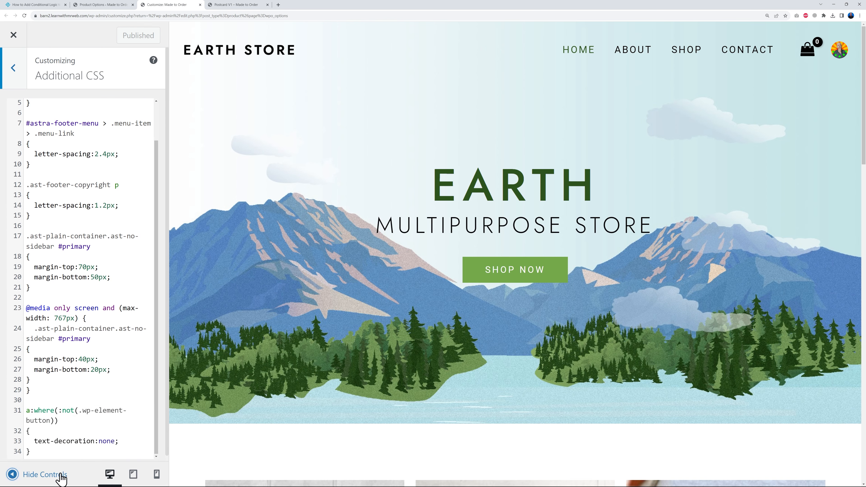
{"action": "left_click", "coordinate": [64, 451]}
{"action": "key", "text": "Return"}
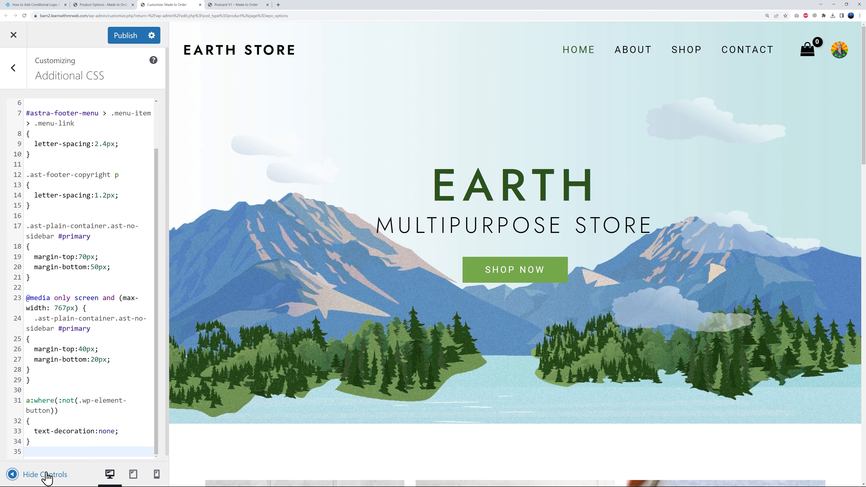
{"action": "type", "text": ".woocommerce-js div.product p.price, .woocommerce-js div.product span.price {     color: #77a464;     font-size: 0.5rem;     font-weight: 700;     margin: 0 0 0.2em; }"}
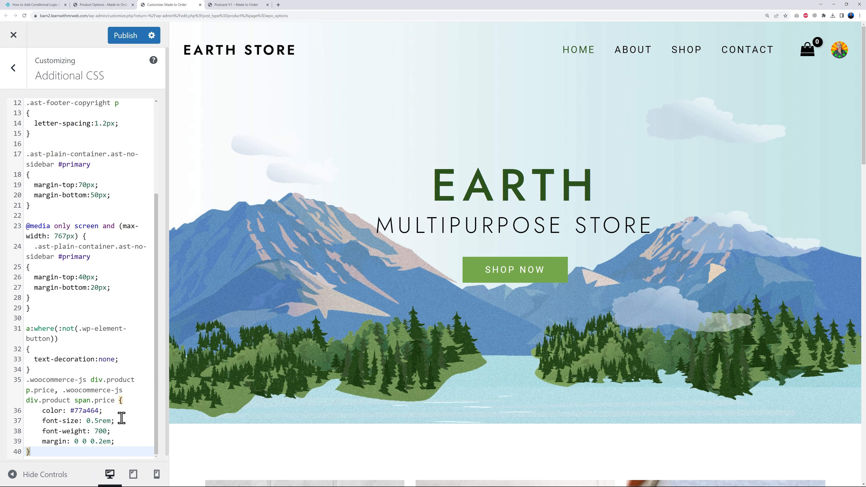
- Remove the color, font-weight and margin declarations and leftover blank lines from the pasted price rule, keeping only font-size: 0.5rem
{"action": "left_click_drag", "start_coordinate": [107, 409], "coordinate": [19, 411]}
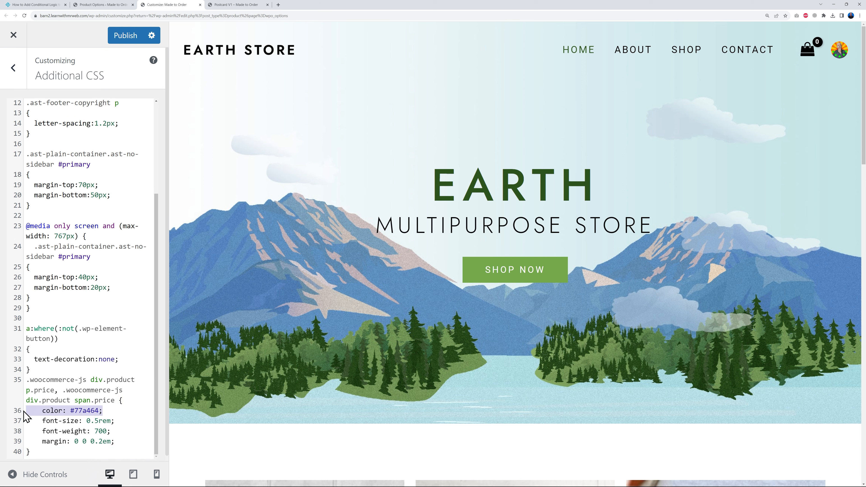
{"action": "key", "text": "BackSpace"}
{"action": "left_click_drag", "start_coordinate": [123, 443], "coordinate": [10, 433]}
{"action": "key", "text": "BackSpace"}
{"action": "key", "text": "BackSpace"}
{"action": "key", "text": "Up"}
{"action": "key", "text": "Delete"}
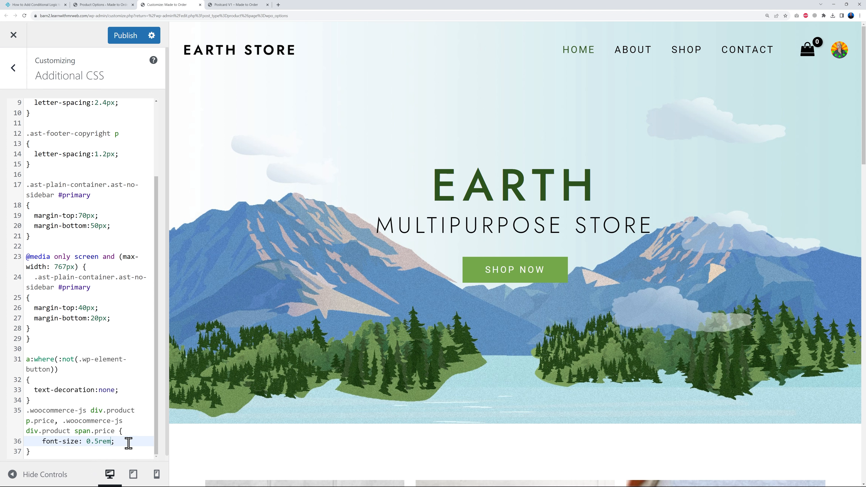
- Publish the Additional CSS and reload the Postcard V1 product page with the developer tools closed to check the price labels
{"action": "left_click", "coordinate": [125, 37]}
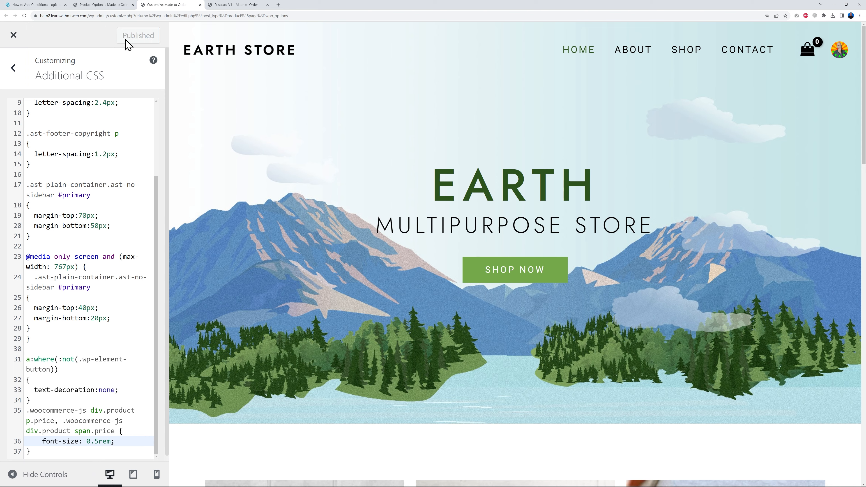
{"action": "left_click", "coordinate": [236, 5]}
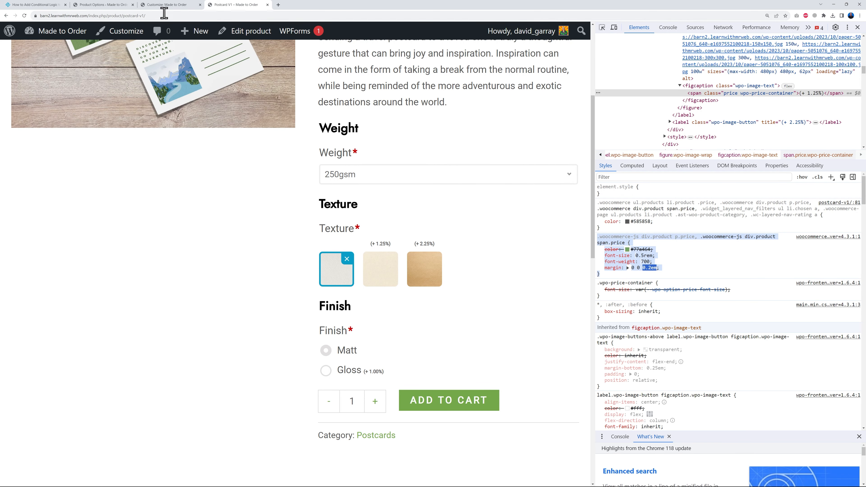
{"action": "left_click", "coordinate": [24, 16]}
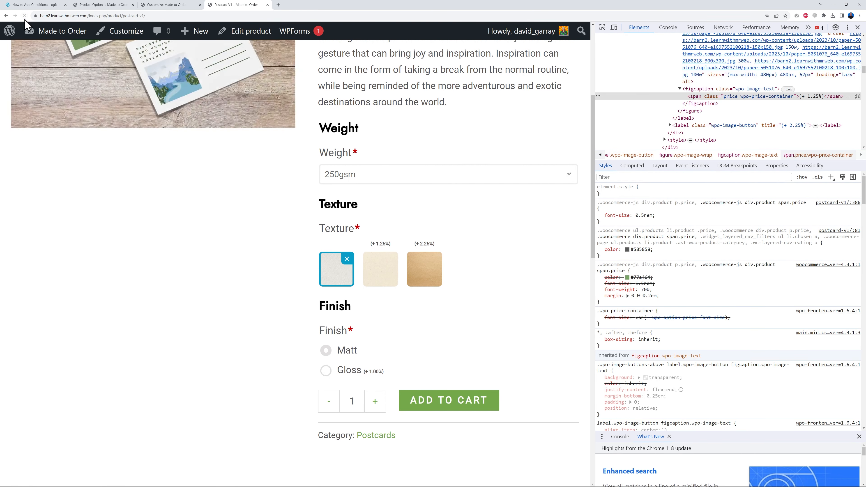
{"action": "left_click", "coordinate": [857, 27]}
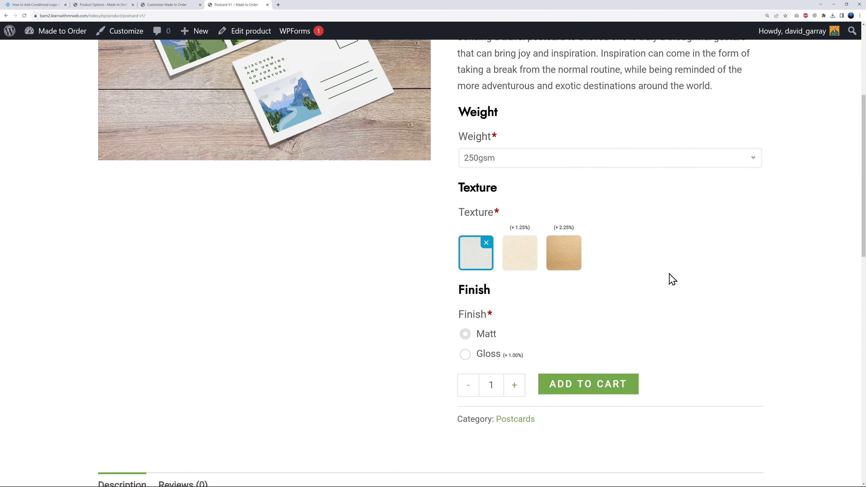
{"action": "scroll", "coordinate": [739, 355], "scroll_direction": "up", "scroll_amount": 2}
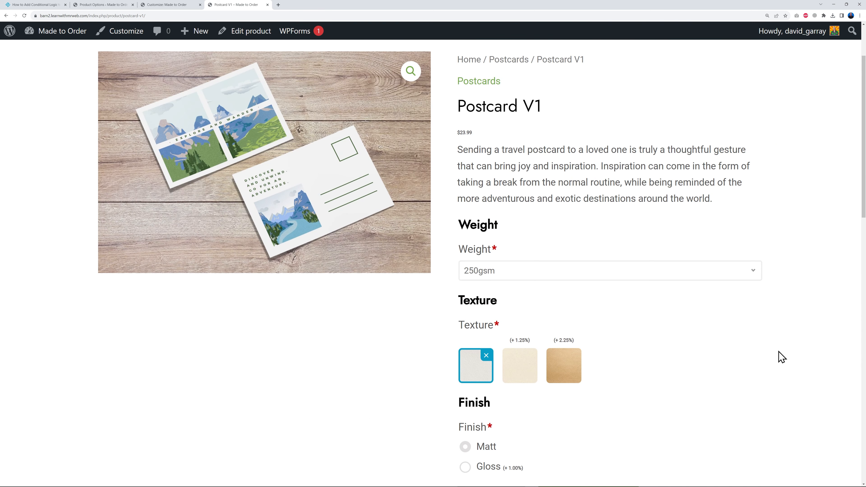
{"action": "scroll", "coordinate": [782, 356], "scroll_direction": "up", "scroll_amount": 2}
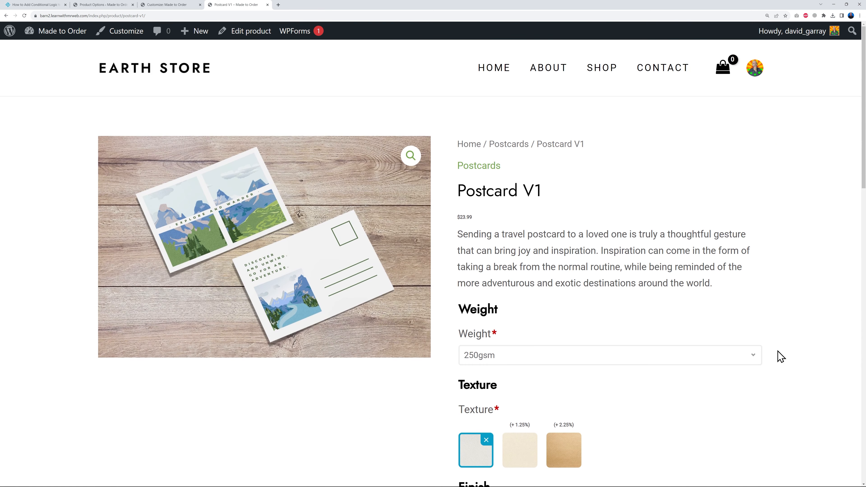
- Review the option price labels in the Shop page's product table and on the Postcard V1 product page opened from it
{"action": "left_click", "coordinate": [603, 73]}
{"action": "scroll", "coordinate": [784, 290], "scroll_direction": "down", "scroll_amount": 5}
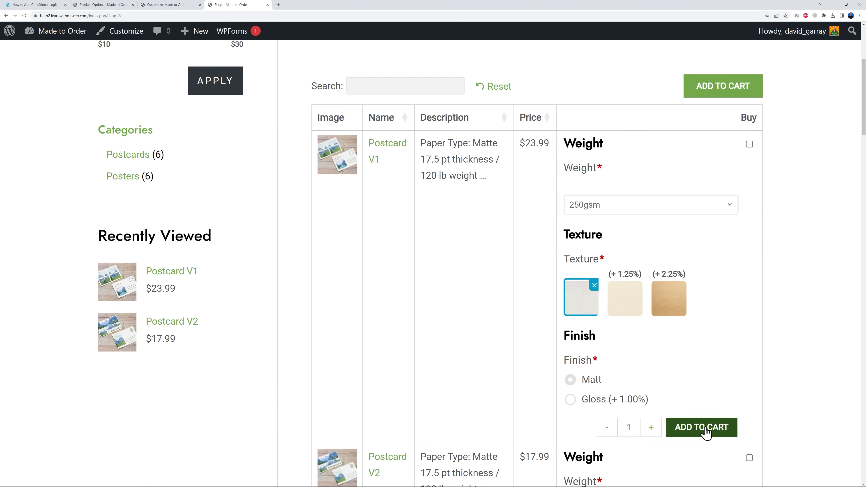
{"action": "scroll", "coordinate": [803, 399], "scroll_direction": "up", "scroll_amount": 5}
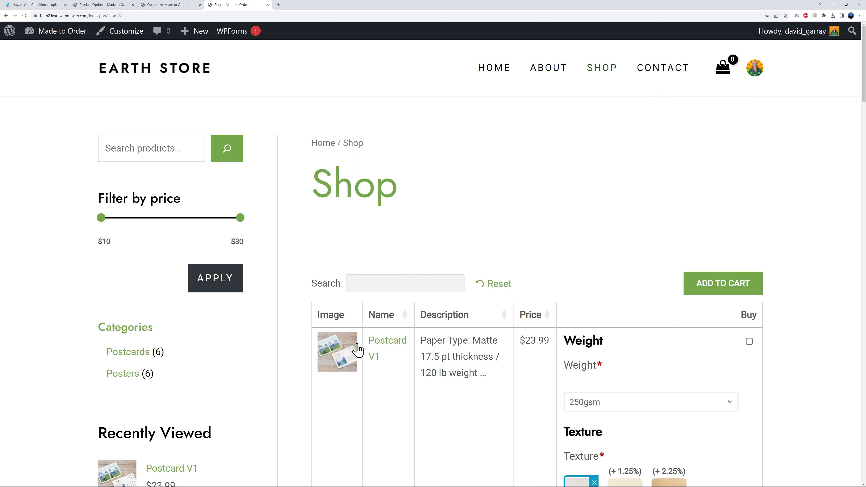
{"action": "left_click", "coordinate": [377, 348]}
{"action": "scroll", "coordinate": [750, 307], "scroll_direction": "down", "scroll_amount": 4}
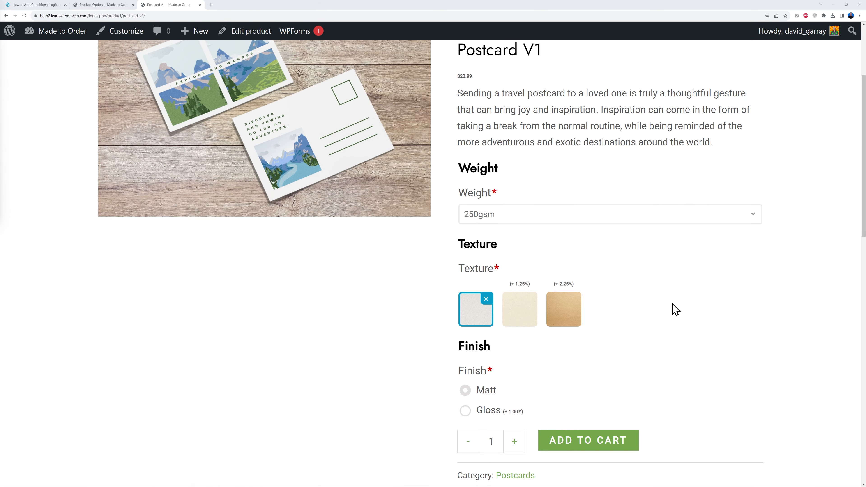
{"action": "scroll", "coordinate": [675, 317], "scroll_direction": "up", "scroll_amount": 1}
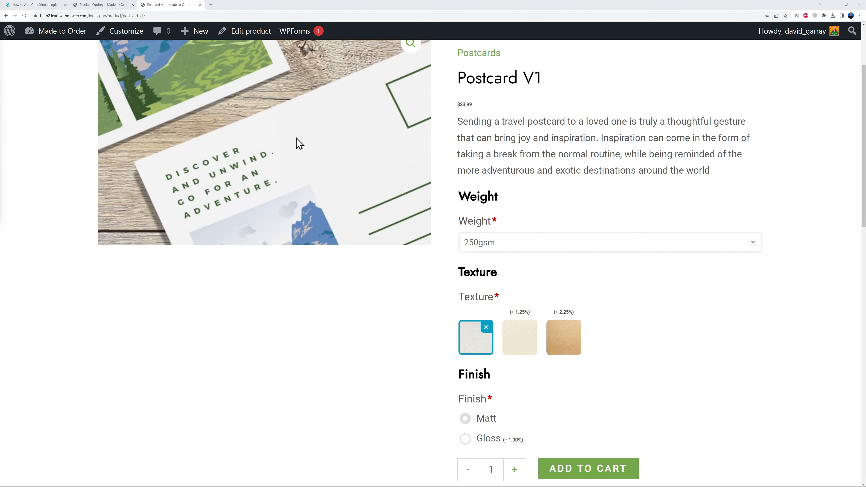
- Choose the 400gsm weight on the Postcard V1 product page and review its options and total
{"action": "left_click", "coordinate": [726, 249]}
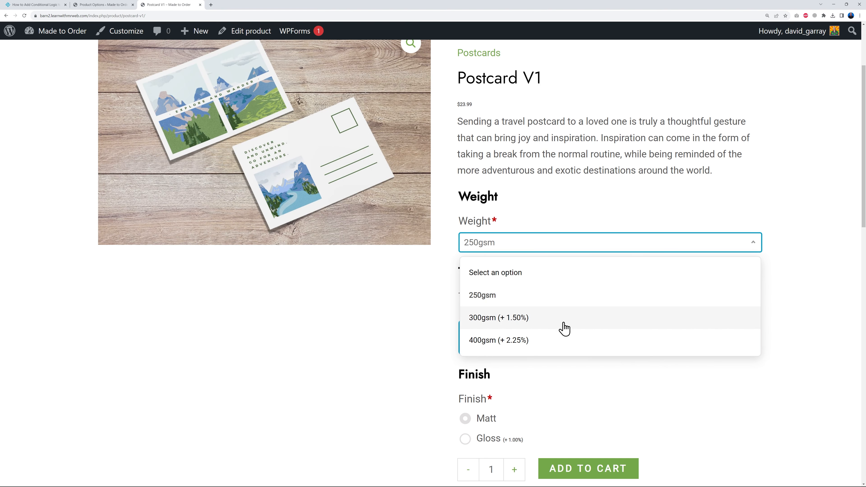
{"action": "left_click", "coordinate": [534, 341]}
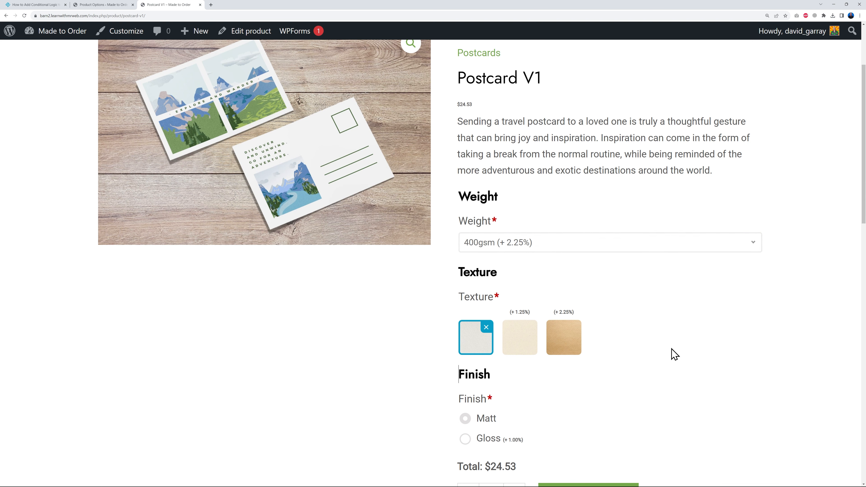
{"action": "scroll", "coordinate": [676, 356], "scroll_direction": "down", "scroll_amount": 2}
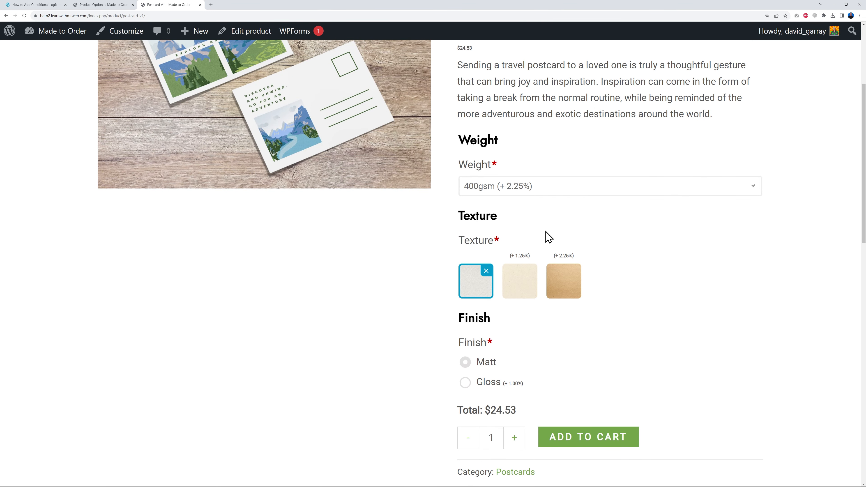
{"action": "scroll", "coordinate": [674, 307], "scroll_direction": "up", "scroll_amount": 2}
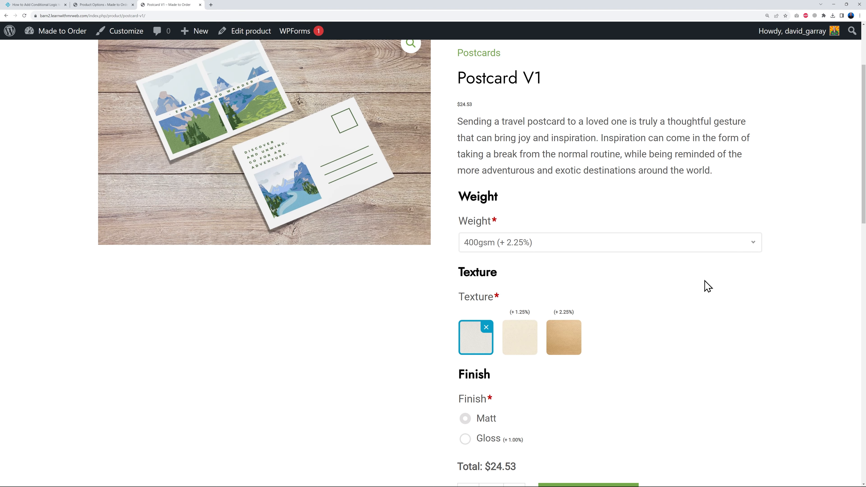
- In the Weight option group of Product Options, add an option named Creasing with the Radio buttons type
{"action": "left_click", "coordinate": [102, 5]}
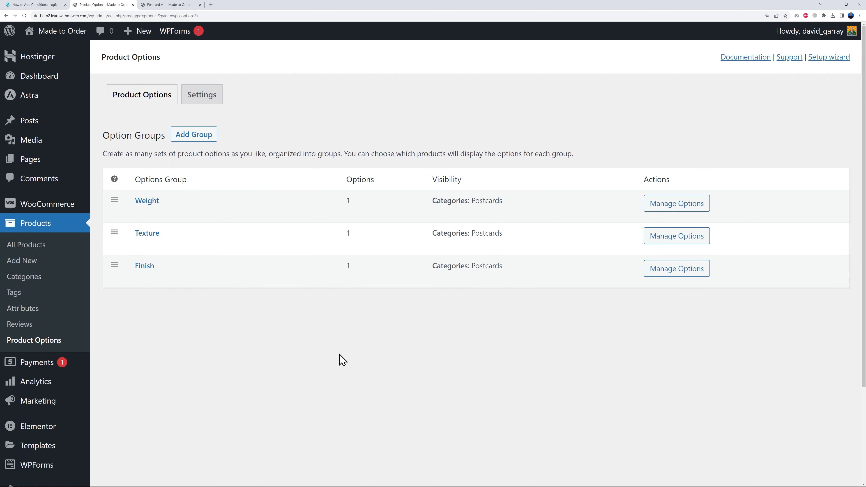
{"action": "left_click", "coordinate": [154, 206]}
{"action": "scroll", "coordinate": [199, 259], "scroll_direction": "down", "scroll_amount": 3}
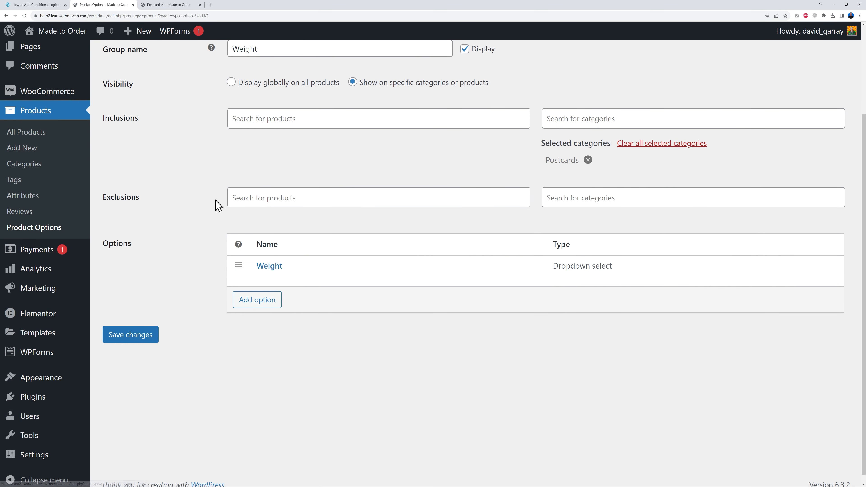
{"action": "left_click", "coordinate": [257, 300]}
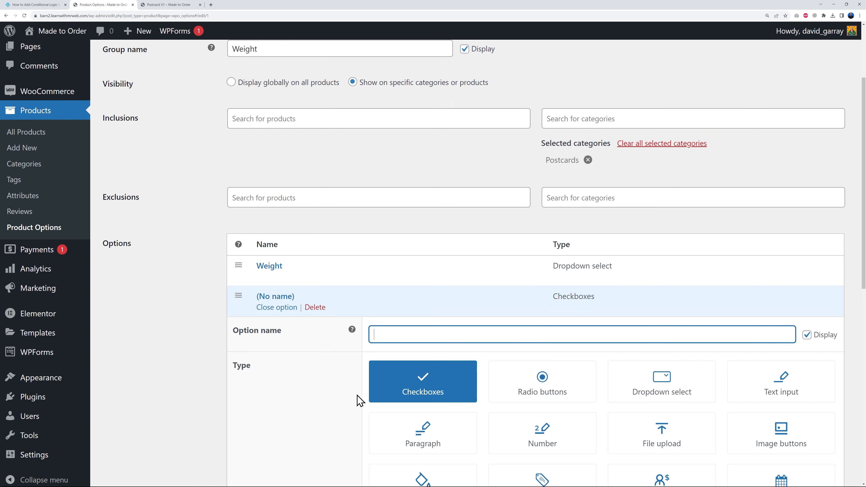
{"action": "type", "text": "Creasing"}
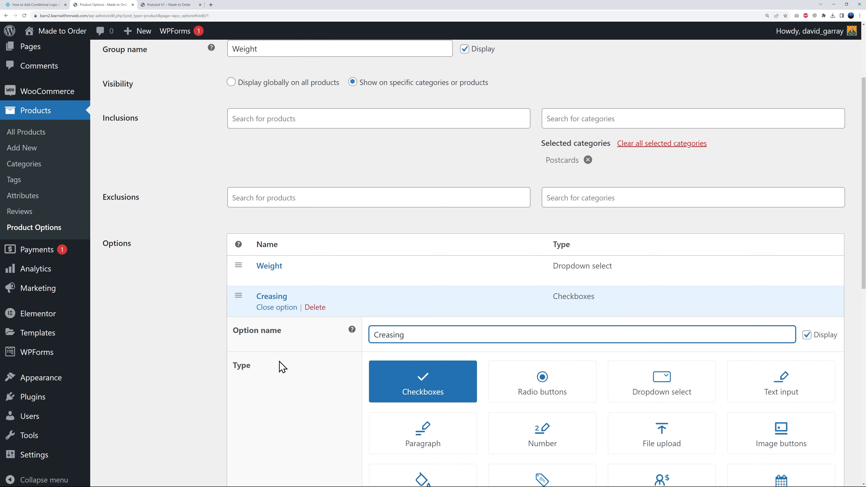
{"action": "scroll", "coordinate": [280, 367], "scroll_direction": "down", "scroll_amount": 5}
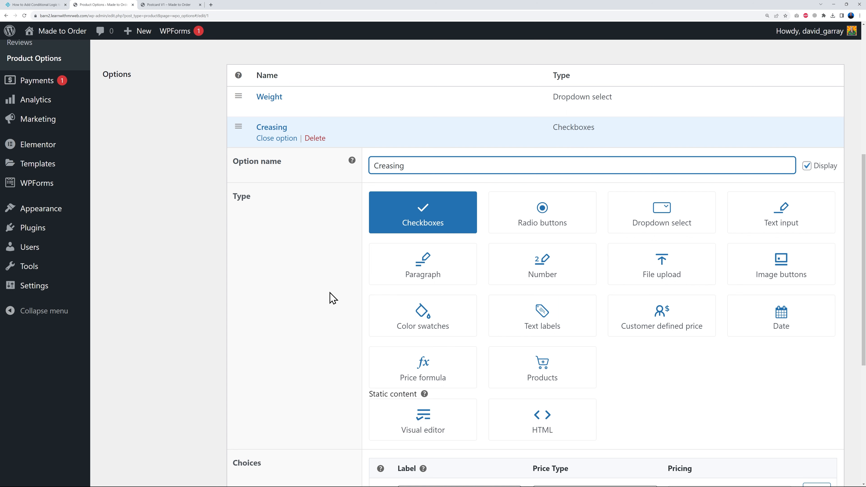
{"action": "left_click", "coordinate": [560, 231]}
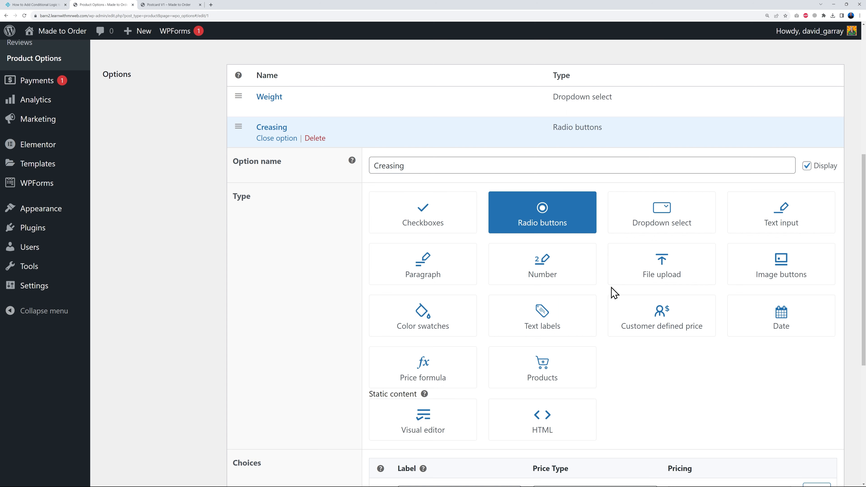
- Give the Creasing option the no-cost choices No and Yes, with No selected by default, and save the changes
{"action": "scroll", "coordinate": [614, 293], "scroll_direction": "down", "scroll_amount": 3}
{"action": "scroll", "coordinate": [620, 292], "scroll_direction": "down", "scroll_amount": 2}
{"action": "left_click", "coordinate": [473, 301]}
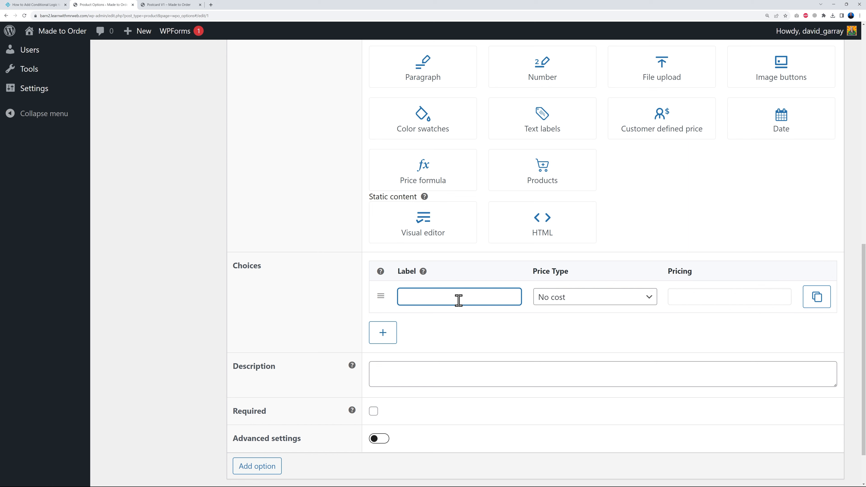
{"action": "left_click", "coordinate": [383, 332]}
{"action": "left_click", "coordinate": [422, 332]}
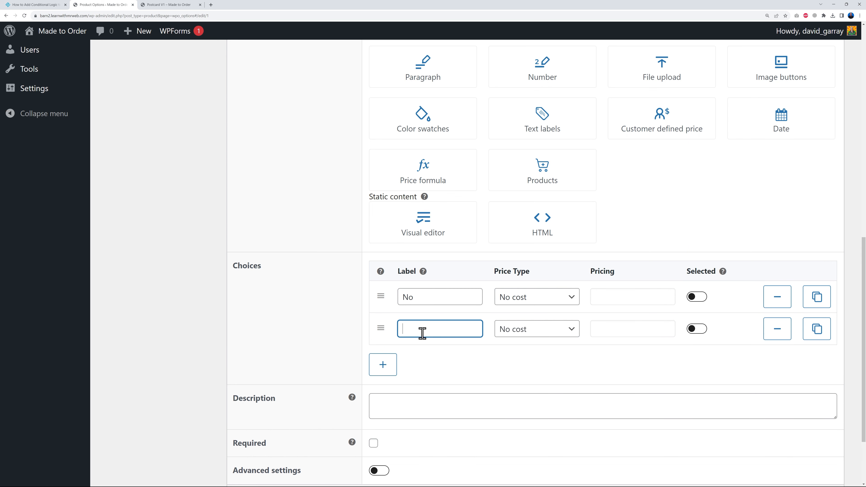
{"action": "left_click", "coordinate": [299, 334]}
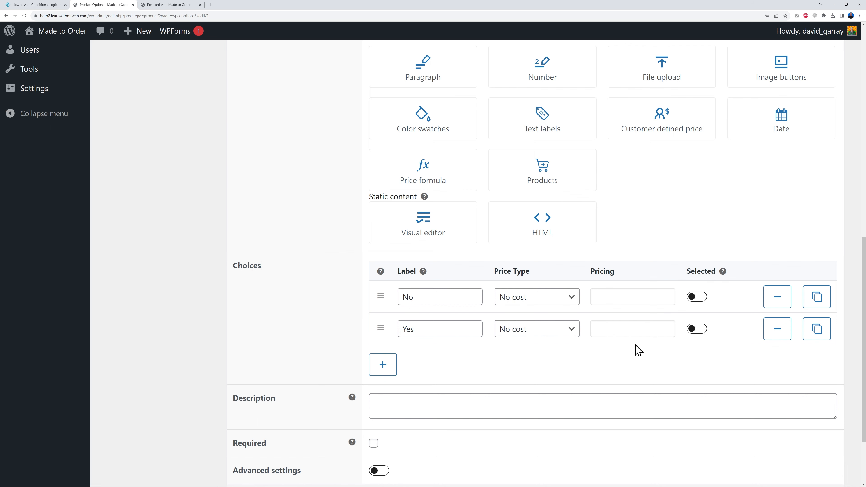
{"action": "left_click", "coordinate": [699, 298]}
{"action": "scroll", "coordinate": [266, 325], "scroll_direction": "down", "scroll_amount": 3}
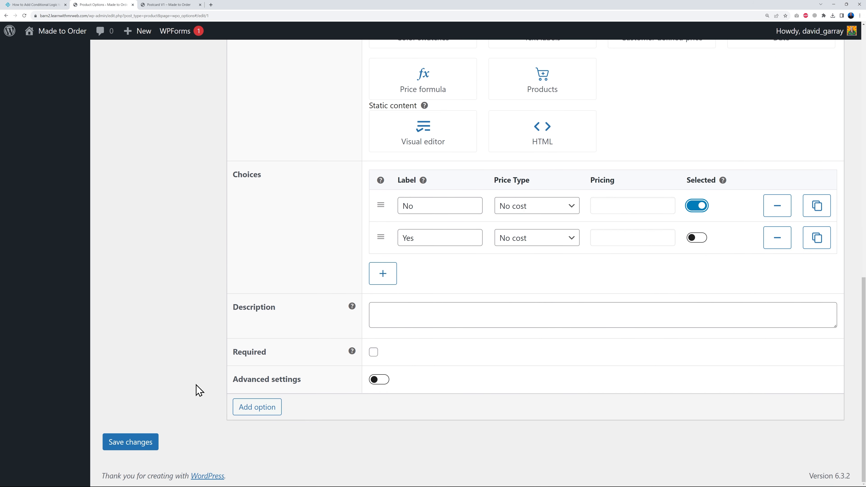
{"action": "left_click", "coordinate": [136, 442]}
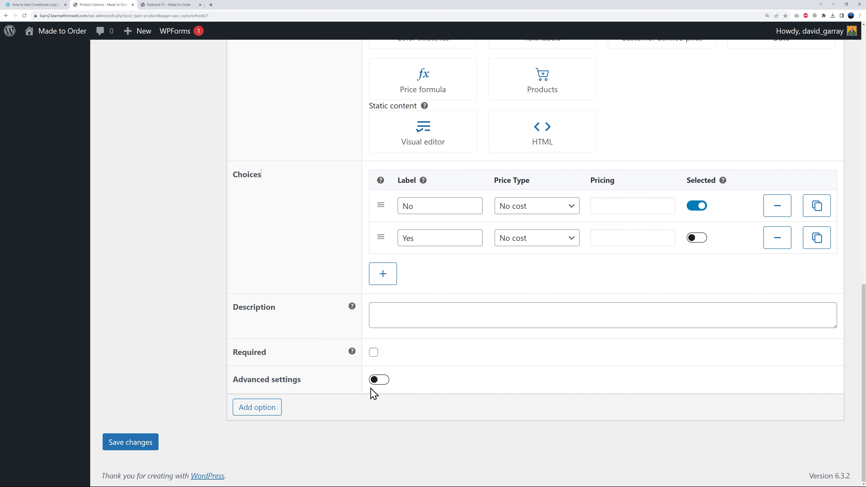
- Enable advanced settings for the Creasing option and set its conditional logic to show if Any of the conditions match
{"action": "left_click", "coordinate": [379, 381]}
{"action": "scroll", "coordinate": [580, 376], "scroll_direction": "down", "scroll_amount": 3}
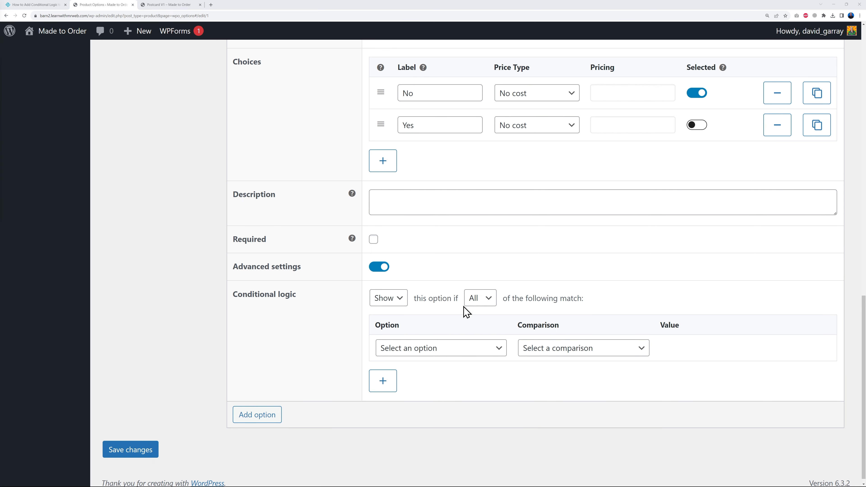
{"action": "left_click", "coordinate": [399, 301]}
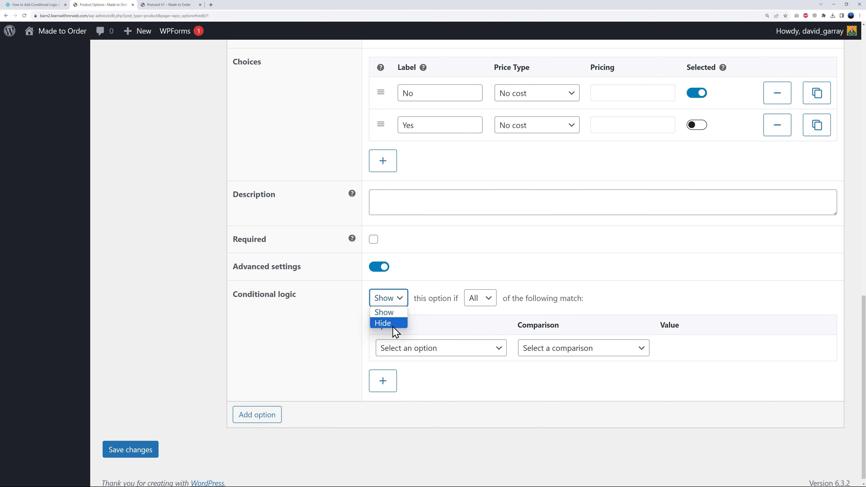
{"action": "key", "text": "Escape"}
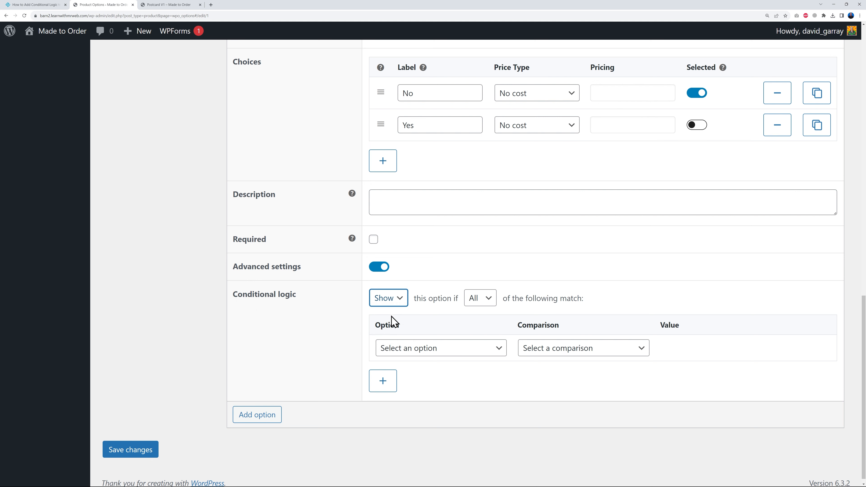
{"action": "left_click", "coordinate": [479, 299]}
{"action": "left_click", "coordinate": [486, 328]}
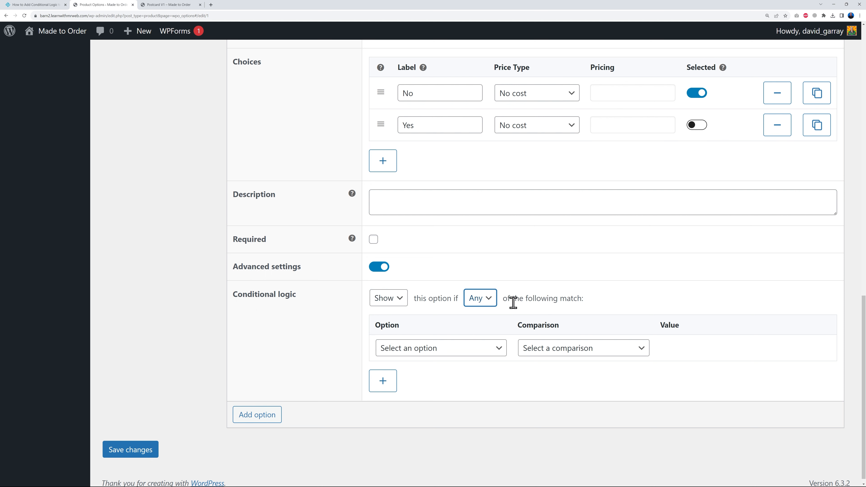
- Set the Creasing option's condition to Weight Equals 400gsm and save the changes
{"action": "left_click", "coordinate": [494, 353]}
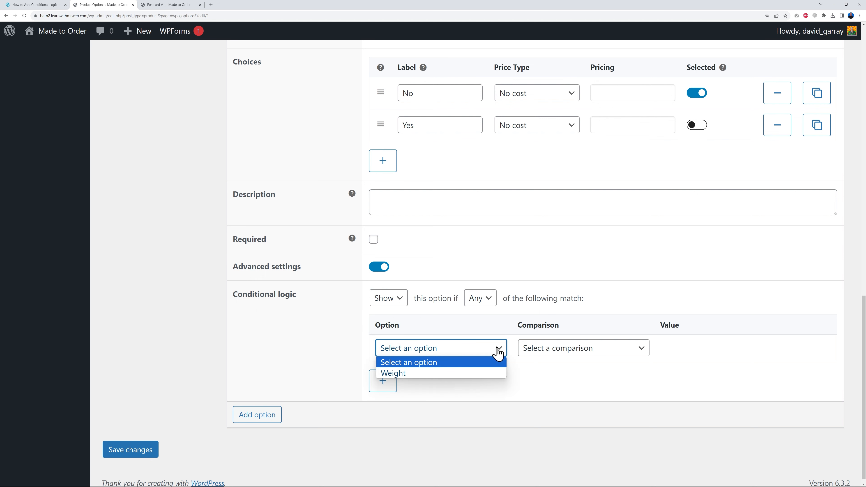
{"action": "left_click", "coordinate": [465, 374]}
{"action": "left_click", "coordinate": [624, 349]}
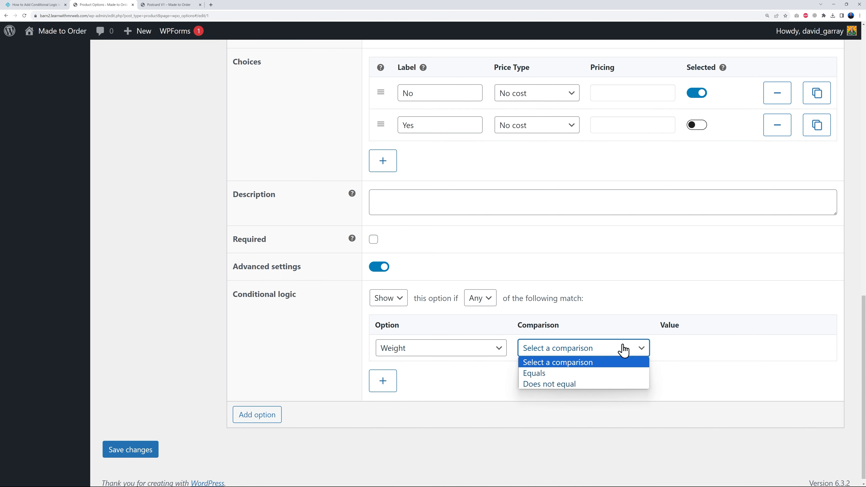
{"action": "left_click", "coordinate": [595, 376]}
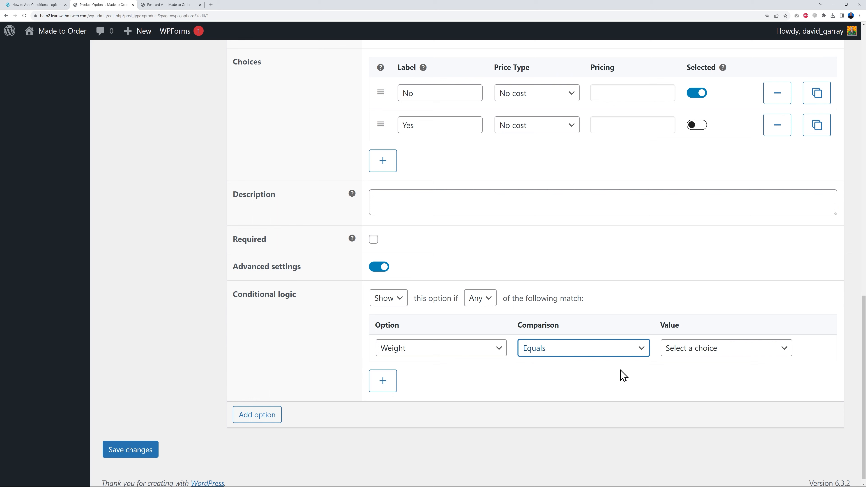
{"action": "left_click", "coordinate": [728, 349]}
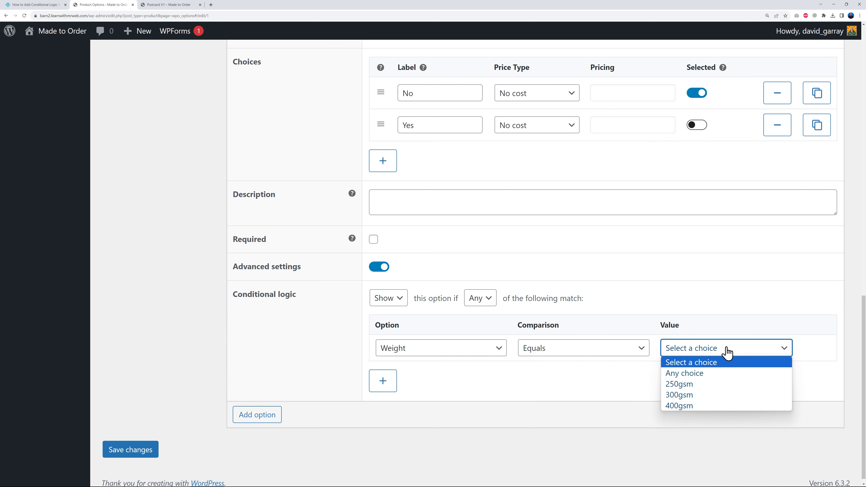
{"action": "left_click", "coordinate": [686, 406]}
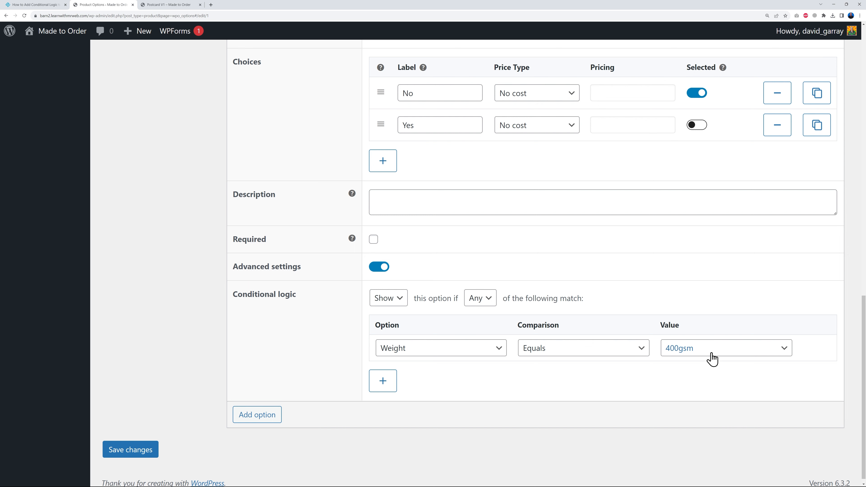
{"action": "left_click", "coordinate": [144, 452]}
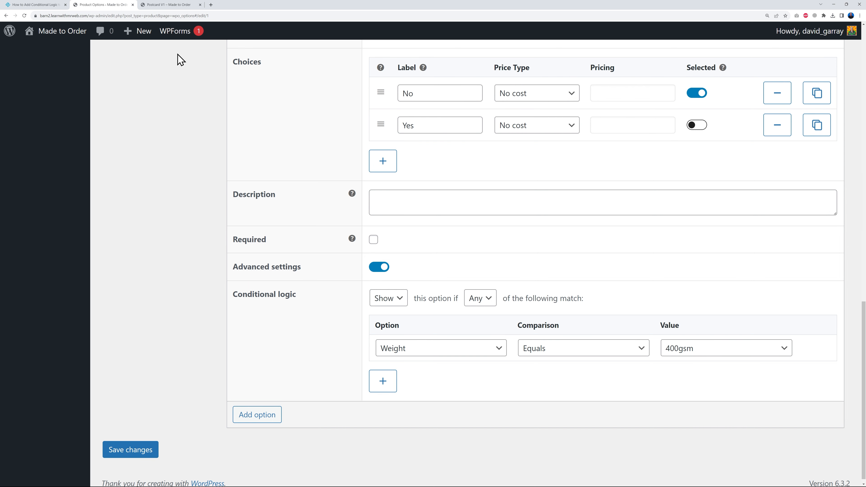
- Reload the Postcard V1 product page and choose the 400gsm weight to check the conditional Creasing option
{"action": "left_click", "coordinate": [170, 4]}
{"action": "left_click", "coordinate": [24, 15]}
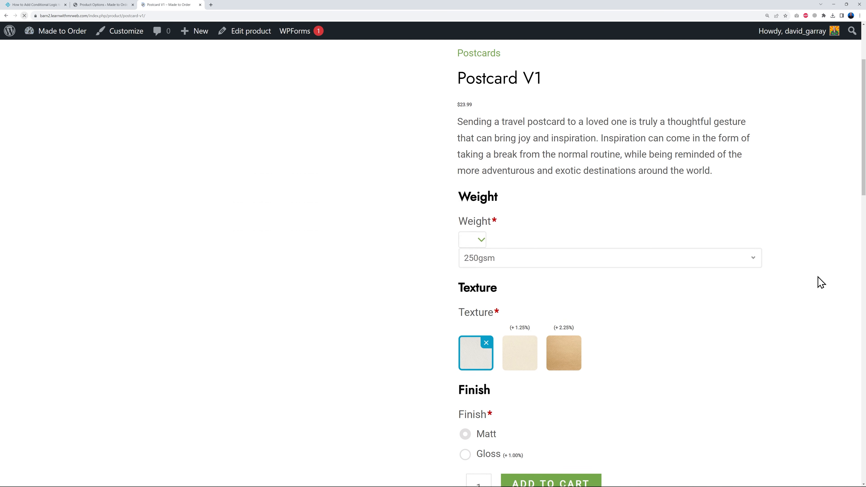
{"action": "scroll", "coordinate": [810, 309], "scroll_direction": "down", "scroll_amount": 2}
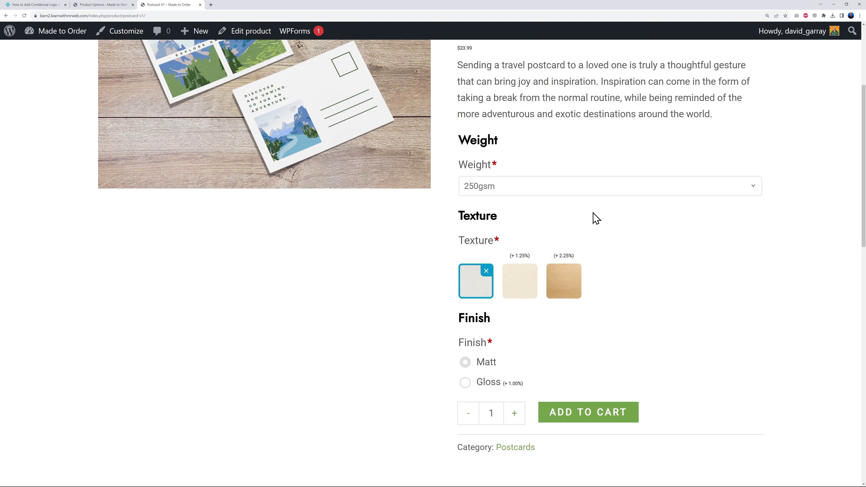
{"action": "left_click", "coordinate": [747, 194]}
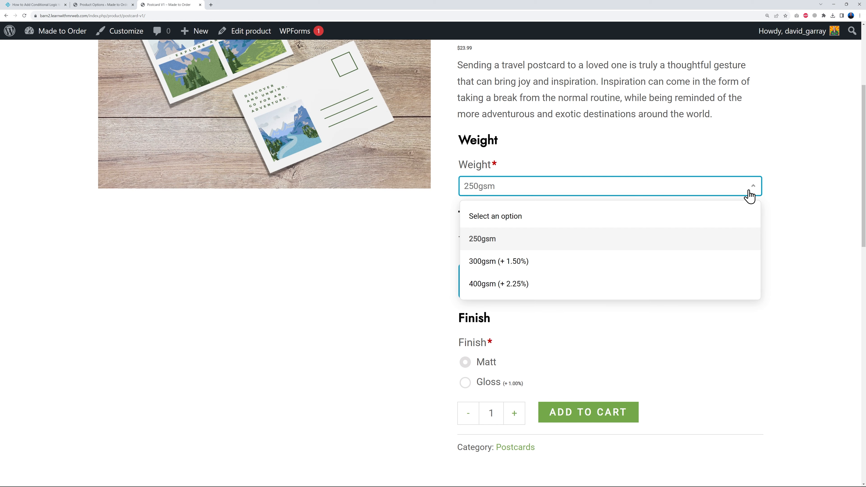
{"action": "left_click", "coordinate": [531, 285]}
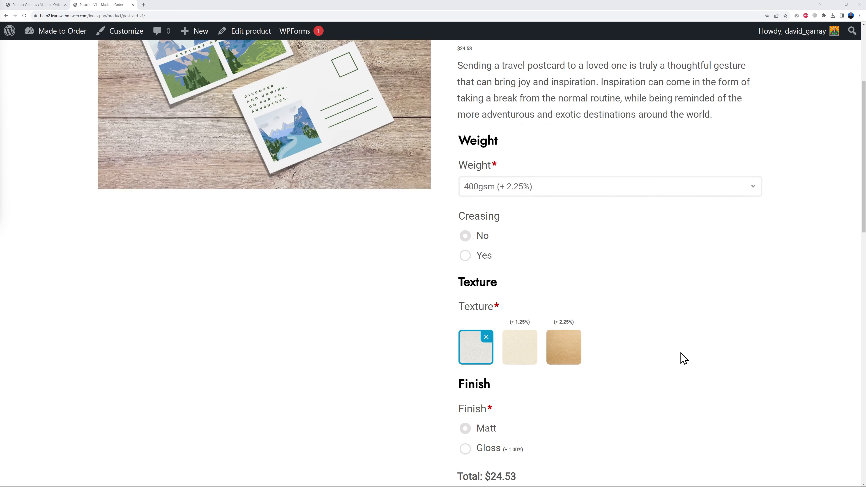
{"action": "scroll", "coordinate": [683, 358], "scroll_direction": "up", "scroll_amount": 3}
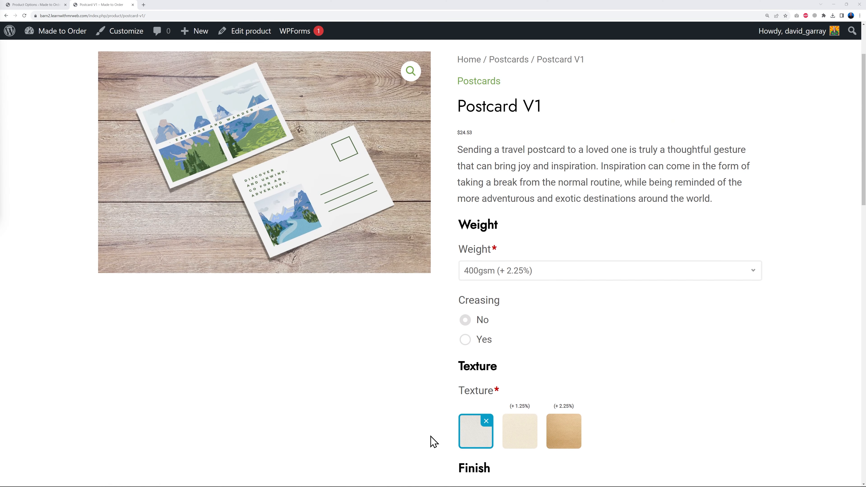
- Try the texture swatches on the Postcard V1 page to see how the main product image responds
{"action": "left_click", "coordinate": [485, 437]}
{"action": "left_click", "coordinate": [519, 446]}
{"action": "left_click", "coordinate": [521, 444]}
{"action": "left_click", "coordinate": [567, 435]}
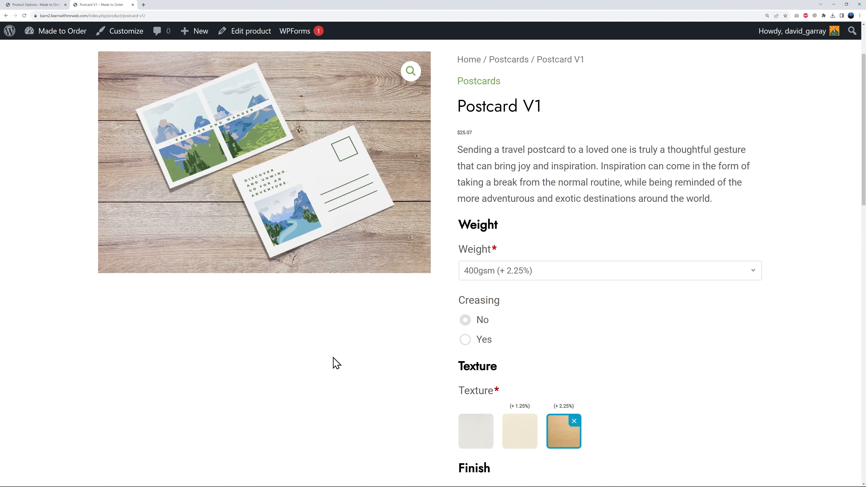
{"action": "left_click", "coordinate": [561, 431]}
{"action": "left_click", "coordinate": [478, 443]}
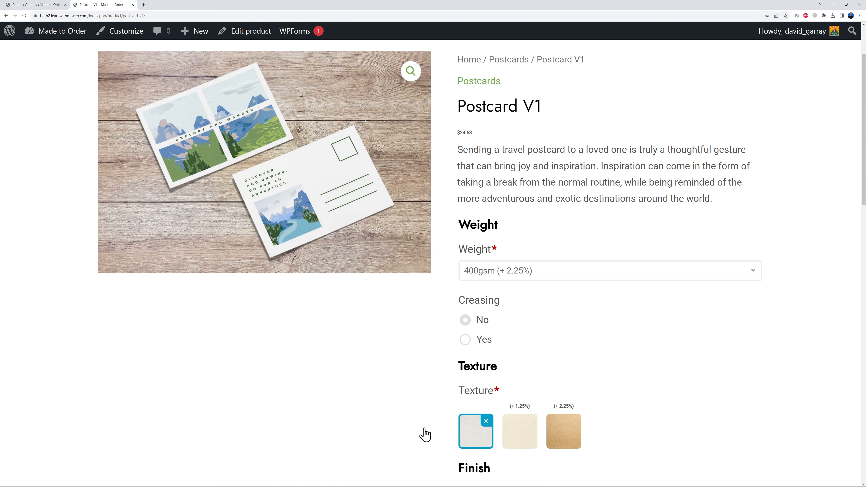
- Enable Update main image for the Texture option in the Texture option group and save the changes
{"action": "left_click", "coordinate": [46, 5]}
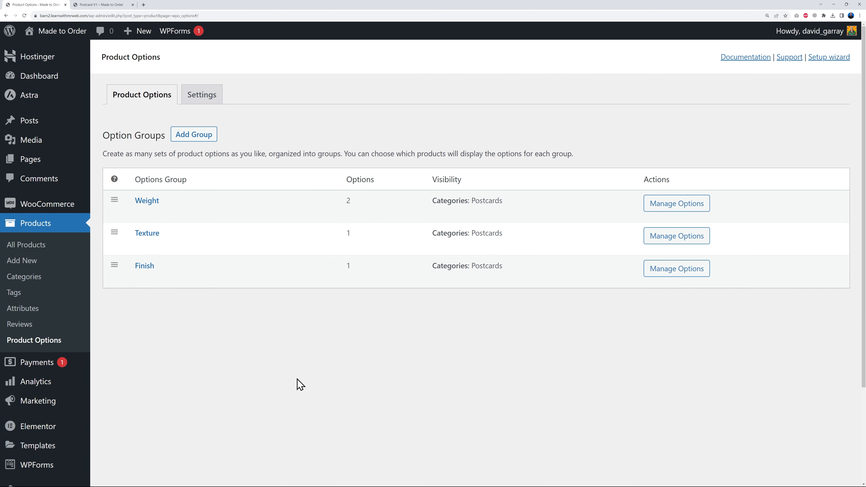
{"action": "left_click", "coordinate": [146, 234]}
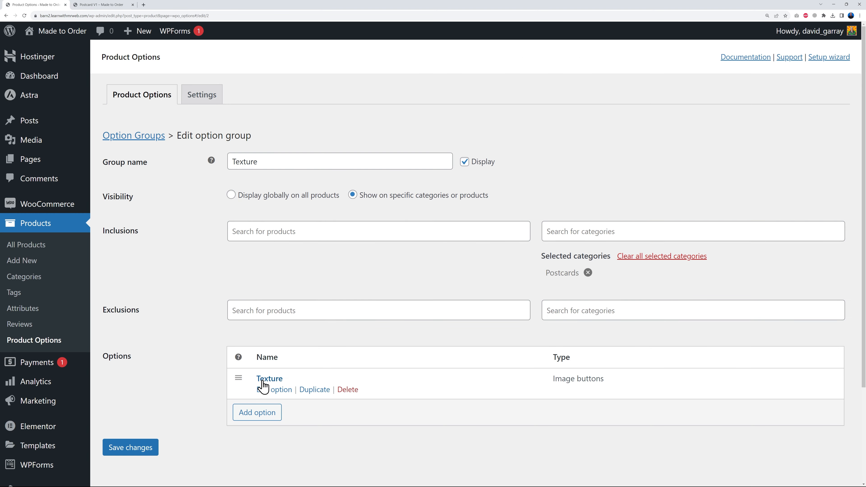
{"action": "left_click", "coordinate": [262, 386]}
{"action": "scroll", "coordinate": [324, 356], "scroll_direction": "down", "scroll_amount": 15}
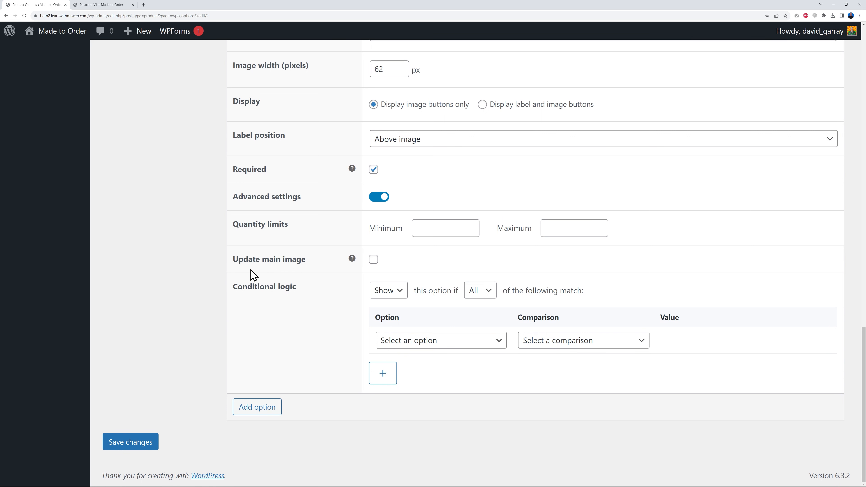
{"action": "left_click", "coordinate": [374, 262]}
{"action": "left_click", "coordinate": [152, 443]}
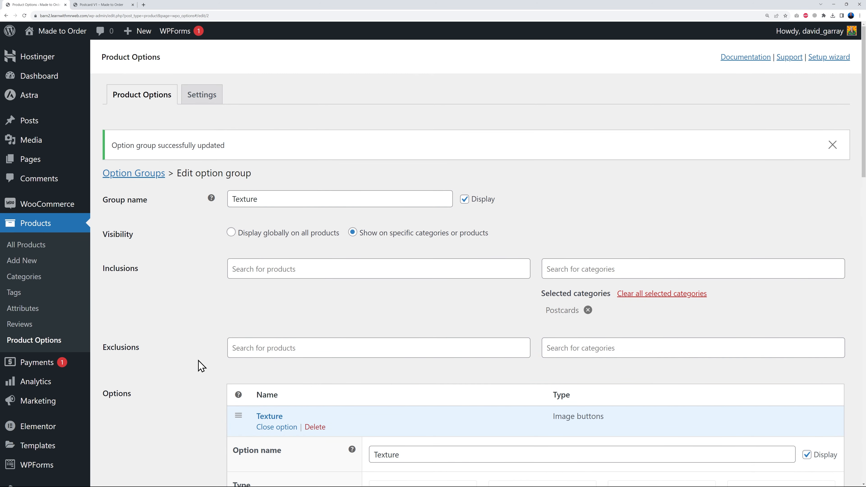
- Open the full product list in a new browser tab and open Postcard V1 for editing
{"action": "right_click", "coordinate": [30, 248]}
{"action": "left_click", "coordinate": [61, 251]}
{"action": "left_click", "coordinate": [96, 4]}
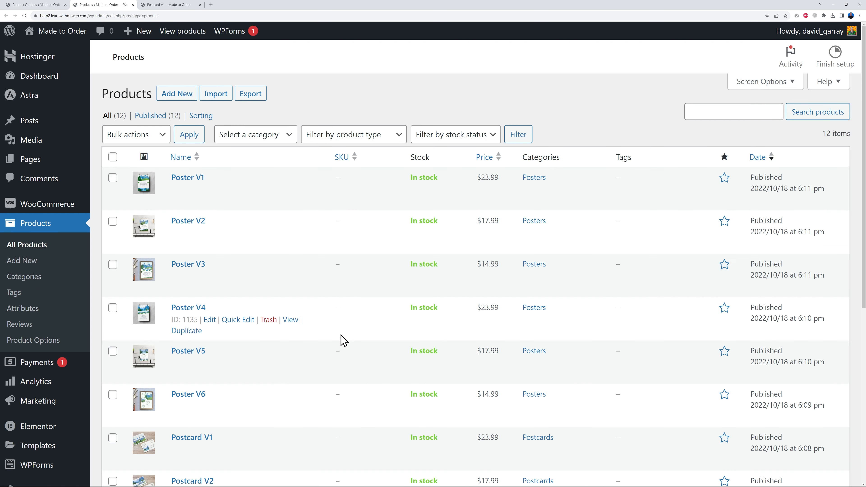
{"action": "scroll", "coordinate": [342, 340], "scroll_direction": "down", "scroll_amount": 4}
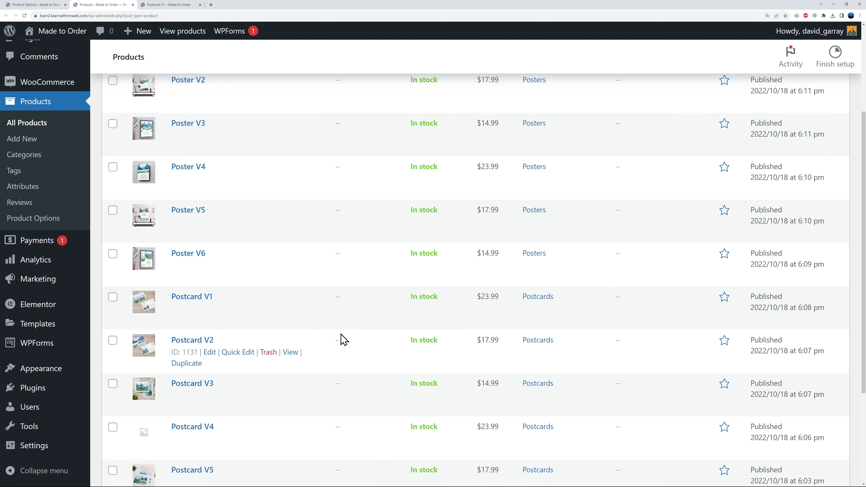
{"action": "left_click", "coordinate": [193, 298]}
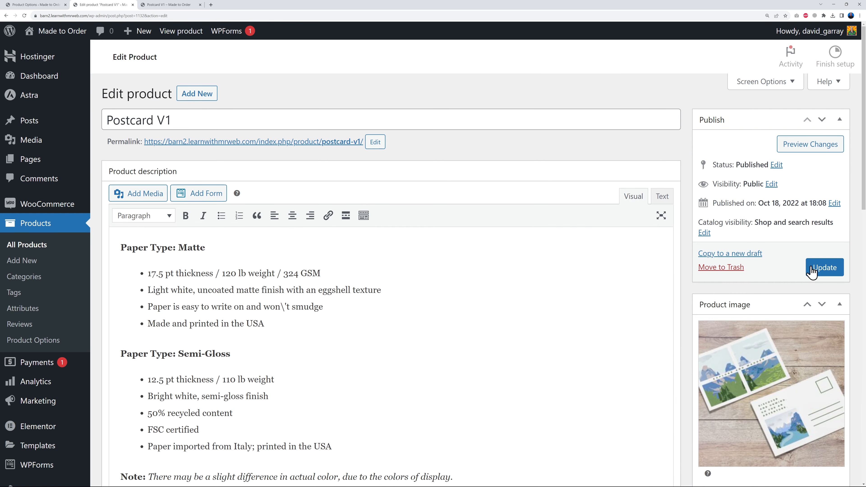
- Add the white, brown and cream paper texture images to Postcard V1's product gallery and update the product
{"action": "scroll", "coordinate": [812, 273], "scroll_direction": "down", "scroll_amount": 3}
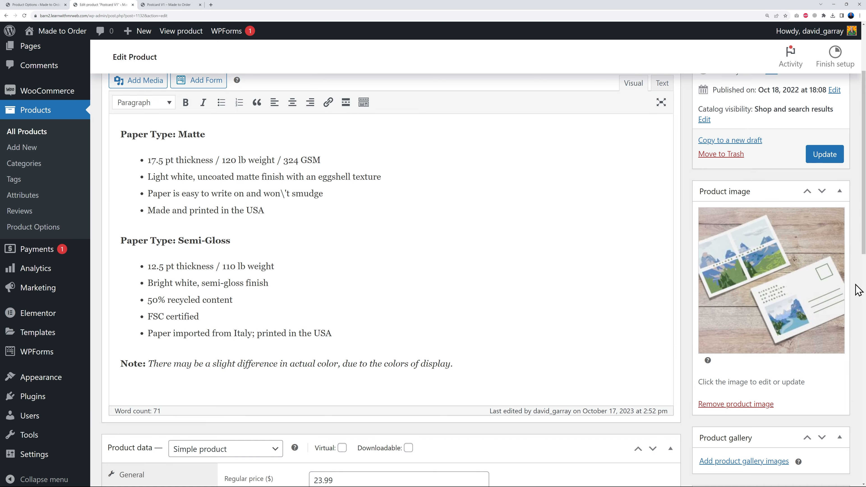
{"action": "scroll", "coordinate": [857, 289], "scroll_direction": "down", "scroll_amount": 5}
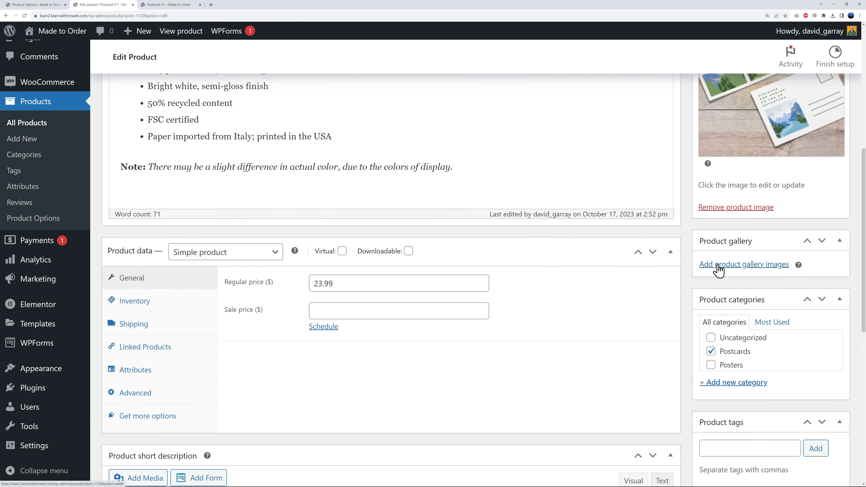
{"action": "left_click", "coordinate": [720, 265]}
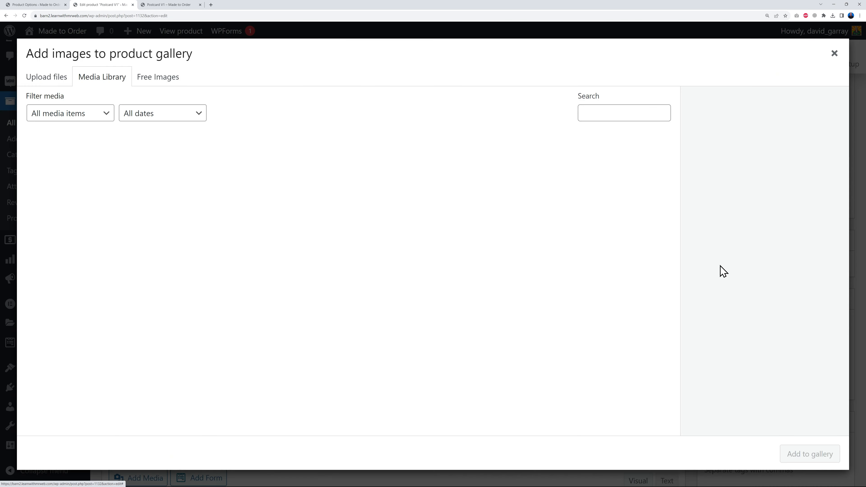
{"action": "left_click", "coordinate": [82, 184]}
{"action": "left_click", "coordinate": [128, 183]}
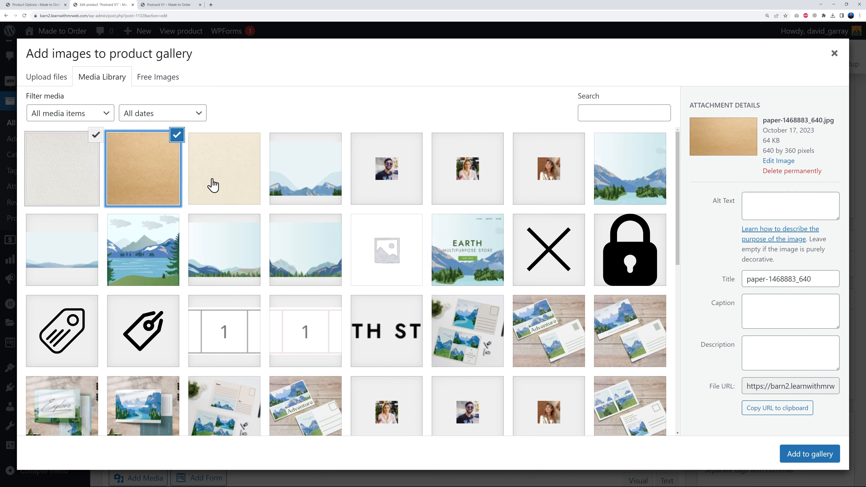
{"action": "left_click", "coordinate": [213, 187]}
{"action": "left_click", "coordinate": [799, 453]}
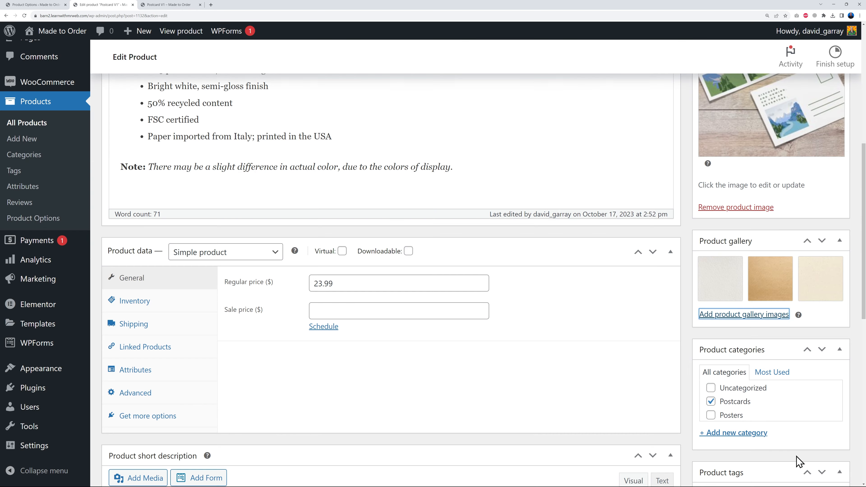
{"action": "scroll", "coordinate": [803, 265], "scroll_direction": "up", "scroll_amount": 3}
{"action": "left_click", "coordinate": [833, 273]}
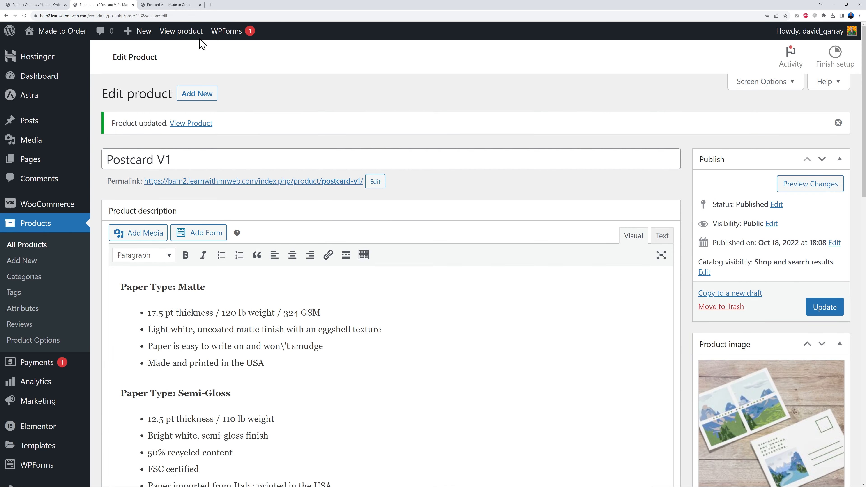
- Reload the Postcard V1 product page and test whether the white, cream and brown texture swatches change the main image
{"action": "left_click", "coordinate": [177, 4]}
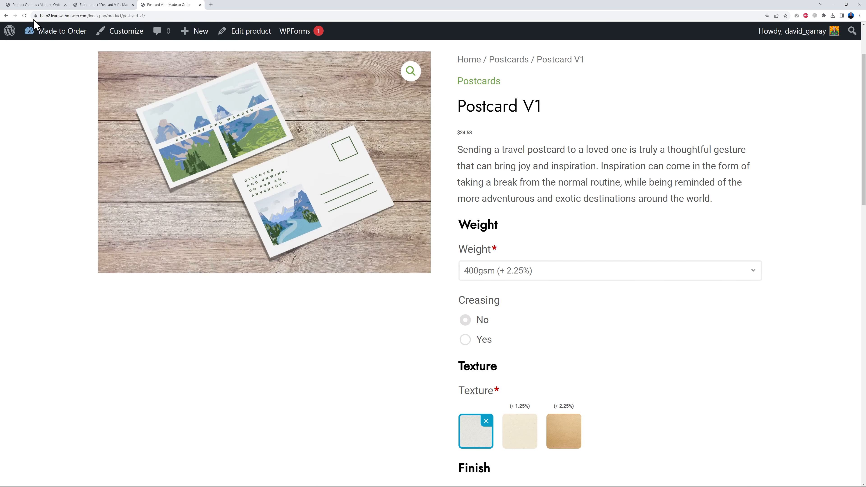
{"action": "left_click", "coordinate": [25, 16]}
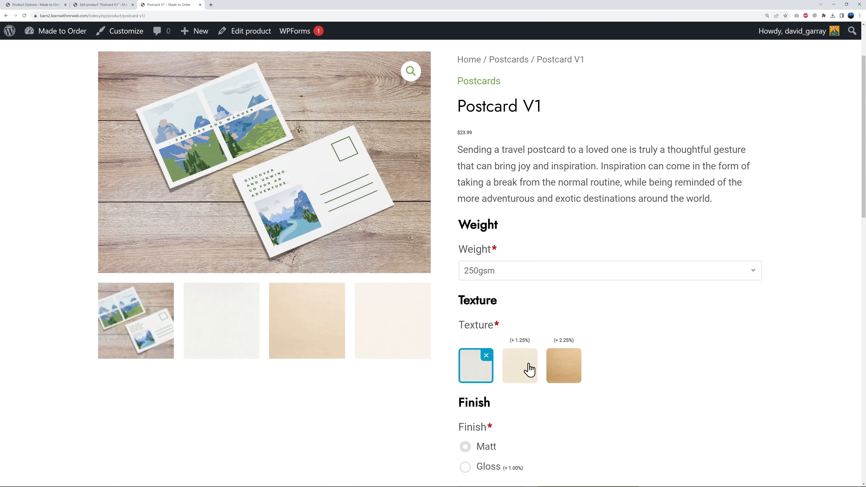
{"action": "left_click", "coordinate": [481, 363]}
{"action": "left_click", "coordinate": [573, 370]}
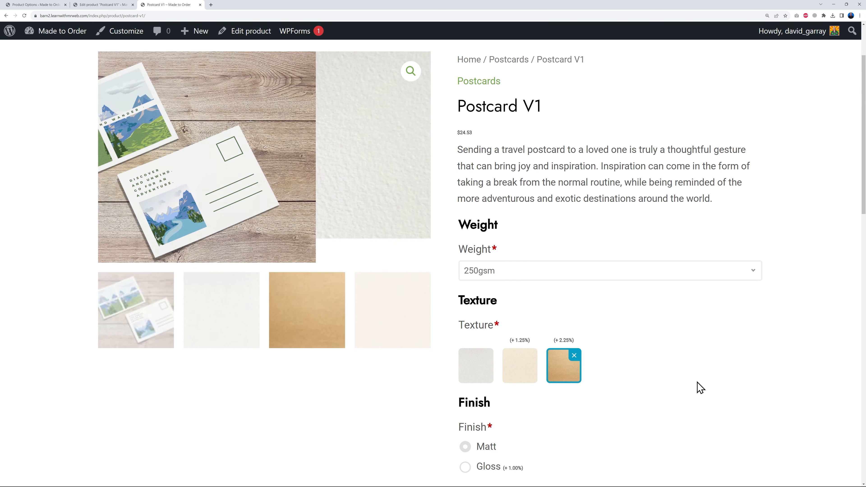
{"action": "left_click", "coordinate": [575, 374]}
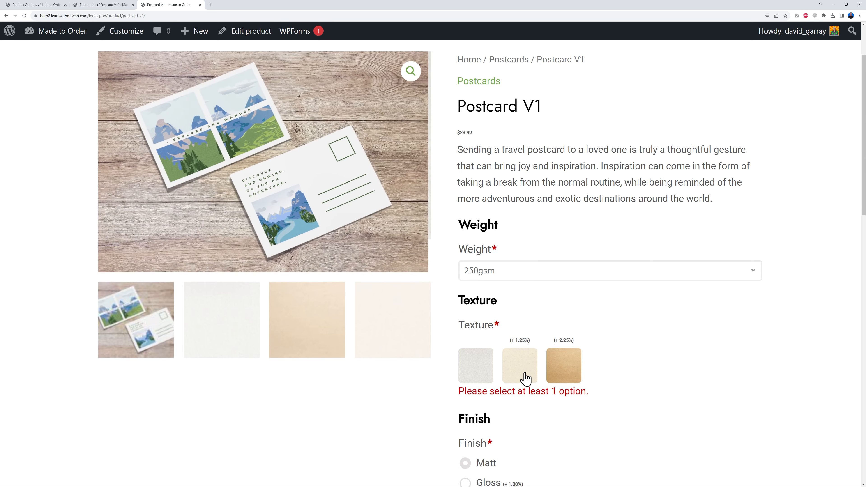
{"action": "left_click", "coordinate": [521, 377]}
{"action": "left_click", "coordinate": [523, 368]}
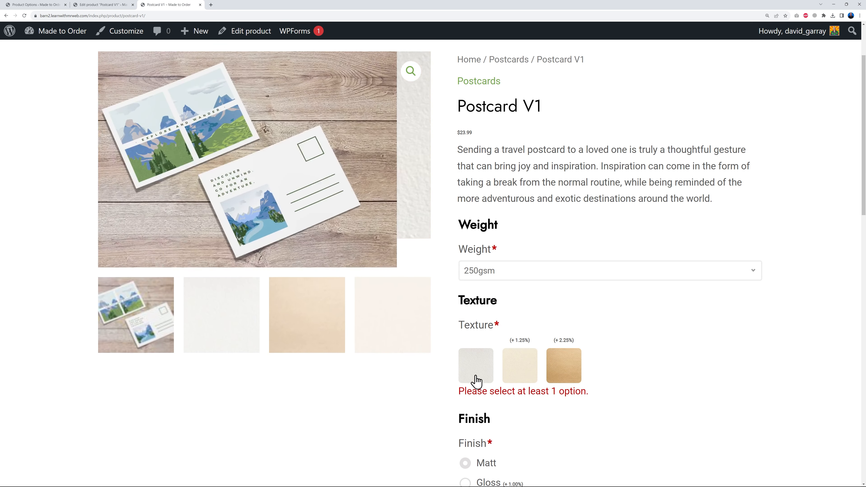
{"action": "left_click", "coordinate": [479, 375]}
{"action": "scroll", "coordinate": [704, 399], "scroll_direction": "up", "scroll_amount": 1}
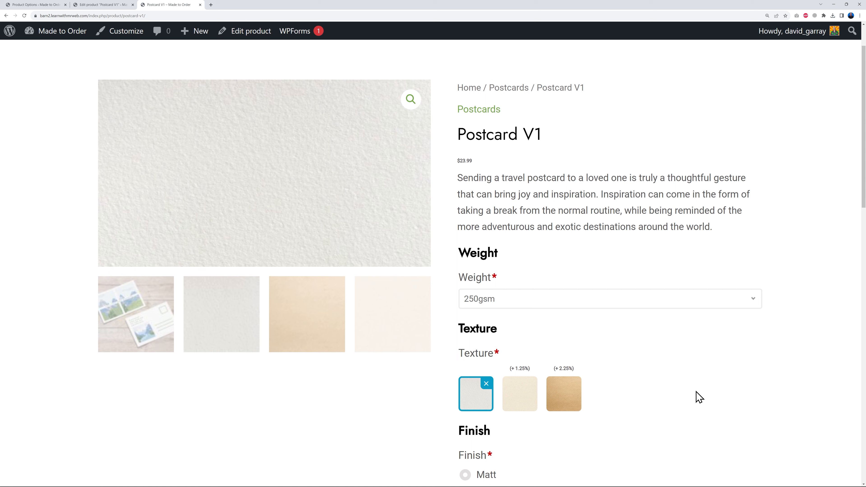
{"action": "left_click", "coordinate": [482, 404]}
{"action": "left_click", "coordinate": [522, 403]}
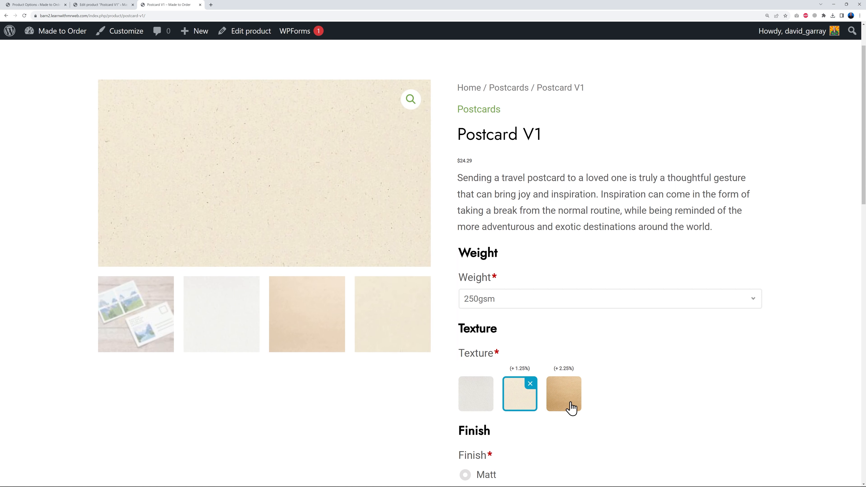
{"action": "left_click", "coordinate": [527, 410]}
{"action": "left_click", "coordinate": [578, 409]}
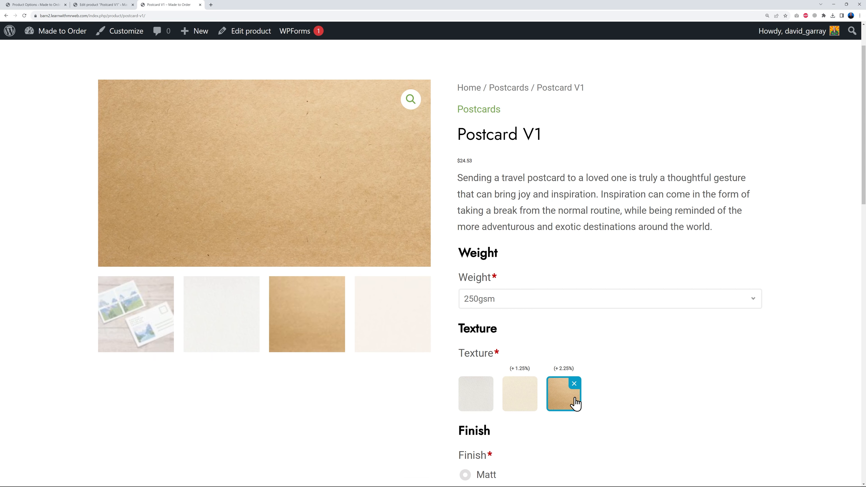
{"action": "left_click", "coordinate": [571, 404]}
{"action": "left_click", "coordinate": [528, 403]}
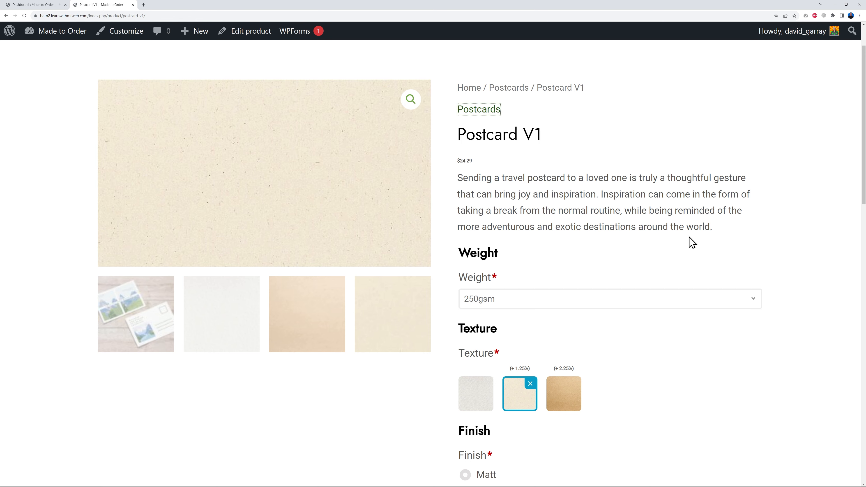
- Review the product table and its filters on the store's Shop page, and return to the WordPress dashboard
{"action": "scroll", "coordinate": [689, 237], "scroll_direction": "up", "scroll_amount": 2}
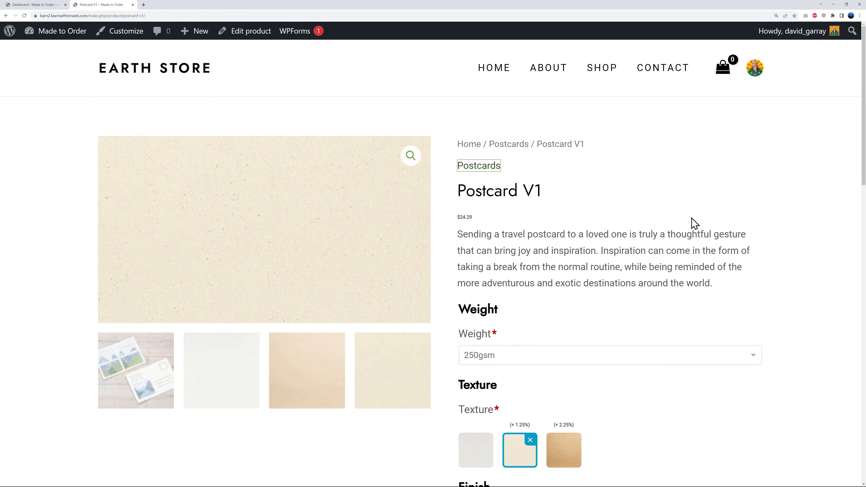
{"action": "left_click", "coordinate": [600, 70]}
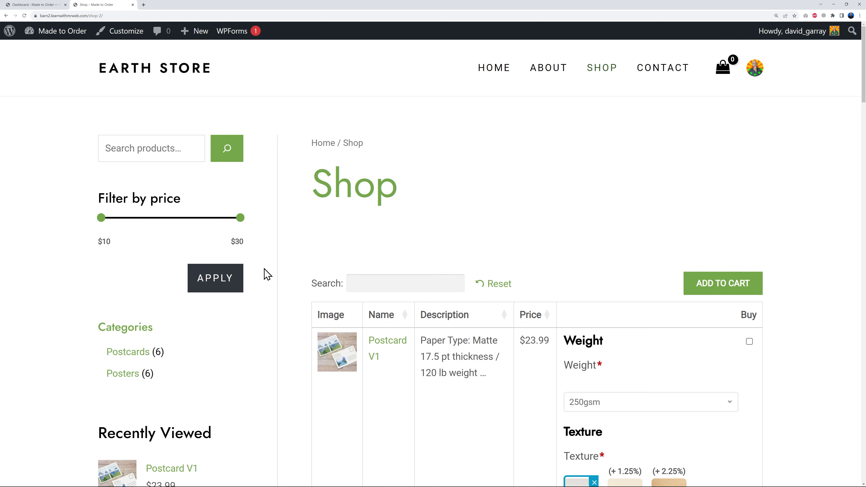
{"action": "scroll", "coordinate": [202, 387], "scroll_direction": "down", "scroll_amount": 4}
{"action": "scroll", "coordinate": [198, 365], "scroll_direction": "up", "scroll_amount": 3}
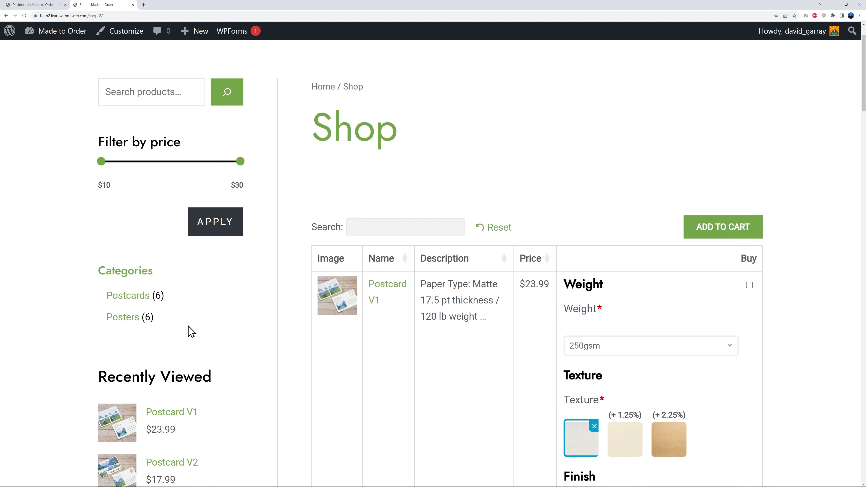
{"action": "scroll", "coordinate": [228, 339], "scroll_direction": "down", "scroll_amount": 3}
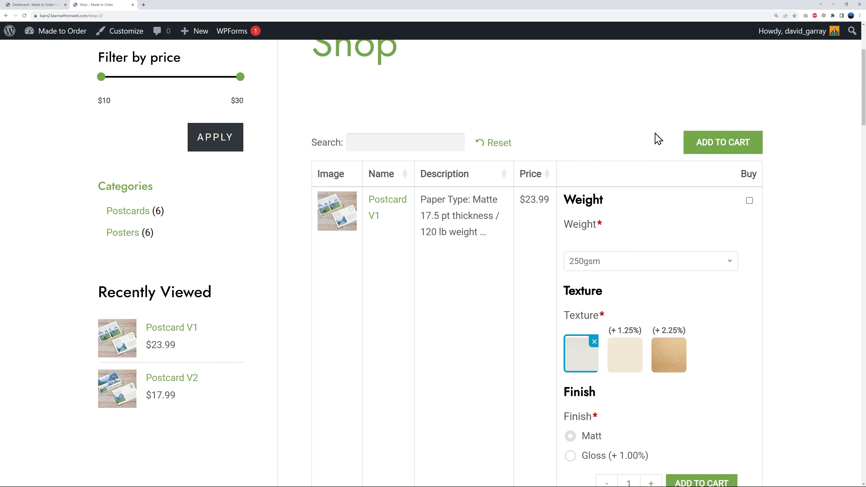
{"action": "scroll", "coordinate": [727, 271], "scroll_direction": "up", "scroll_amount": 4}
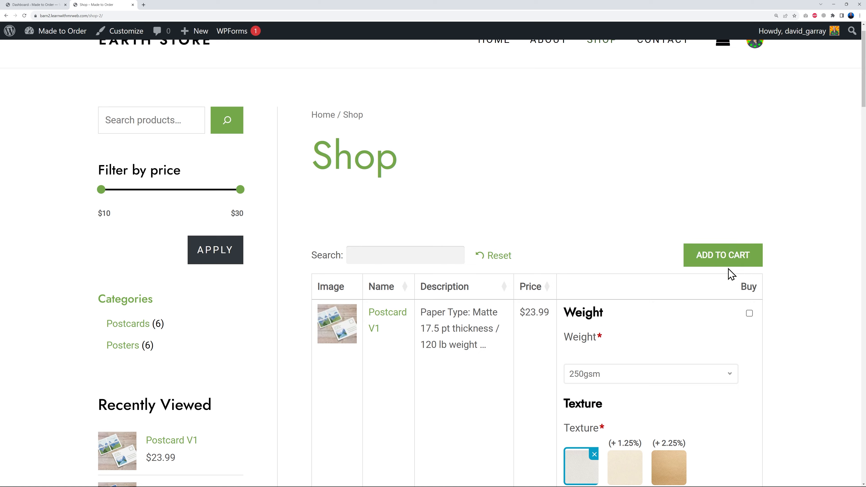
{"action": "left_click", "coordinate": [34, 5]}
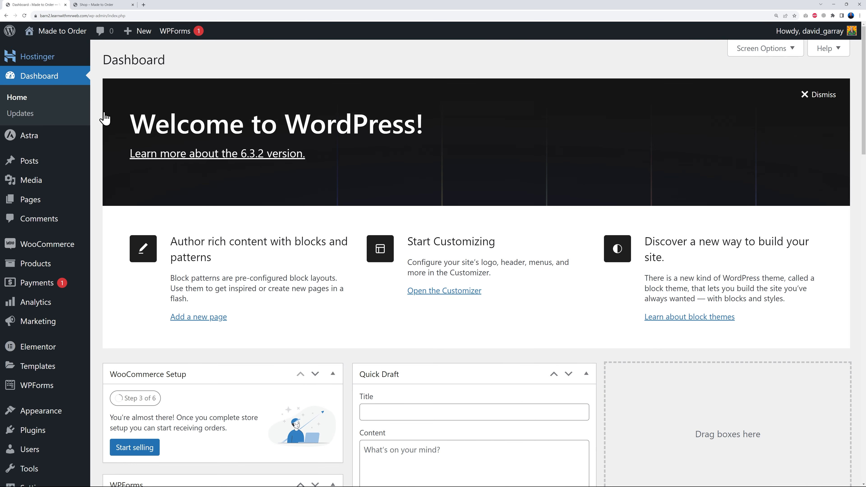
- Open the Elementor-built Shop page marked as the Shop Page from the site's page list for editing
{"action": "left_click", "coordinate": [37, 205]}
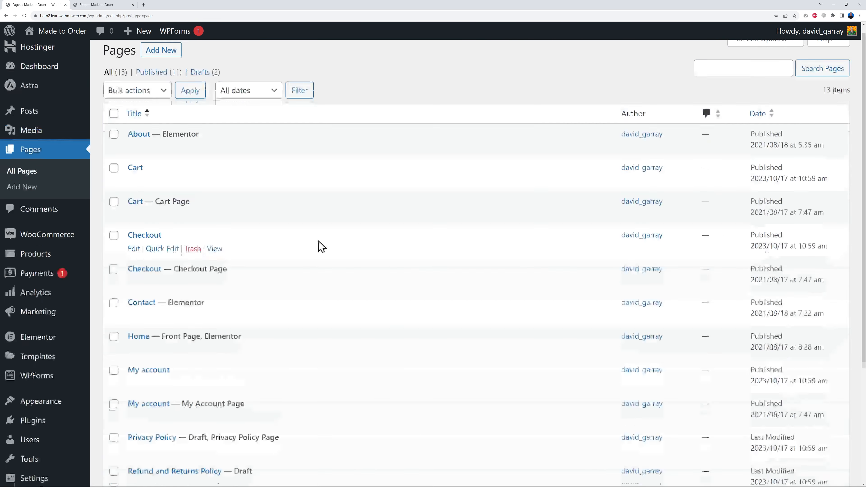
{"action": "scroll", "coordinate": [384, 247], "scroll_direction": "down", "scroll_amount": 4}
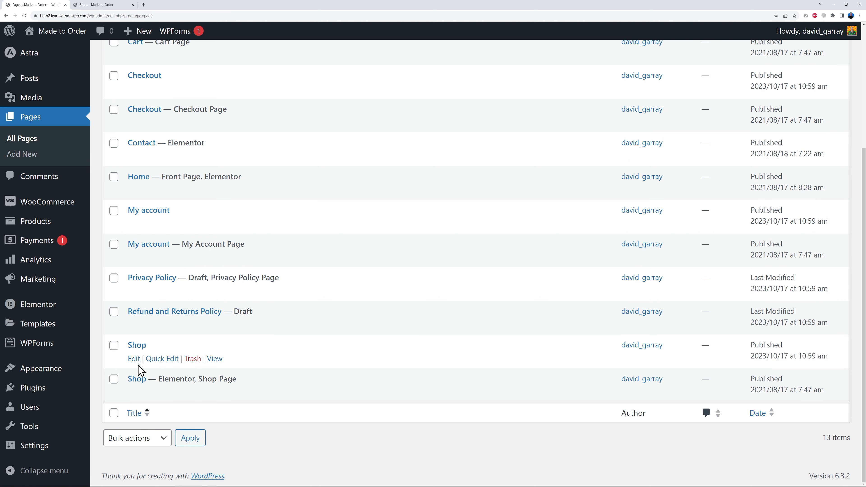
{"action": "left_click_drag", "start_coordinate": [199, 380], "coordinate": [242, 392]}
{"action": "left_click", "coordinate": [270, 439]}
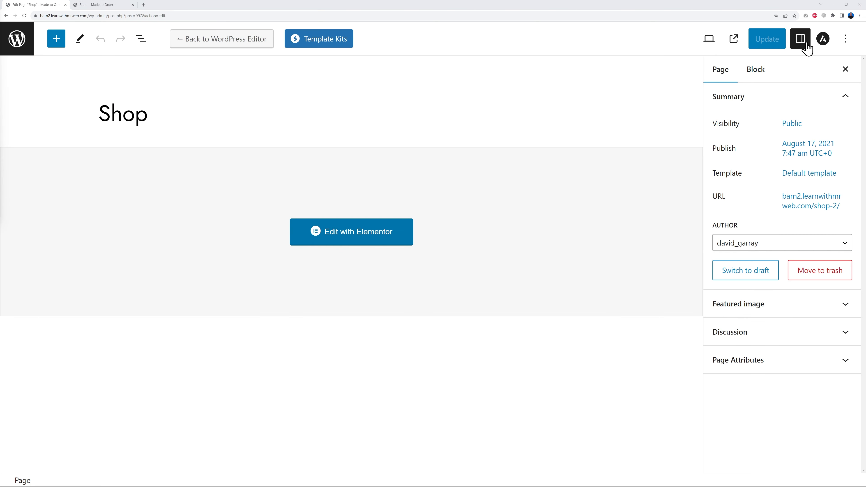
- In the Shop page's Astra settings, set the container layout to Normal and the sidebar layout to No Sidebar, and update the page
{"action": "left_click", "coordinate": [823, 39]}
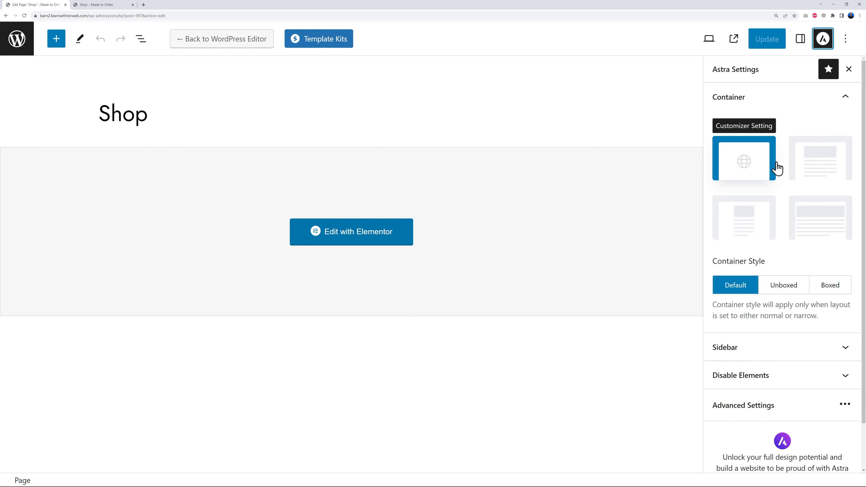
{"action": "left_click", "coordinate": [808, 170]}
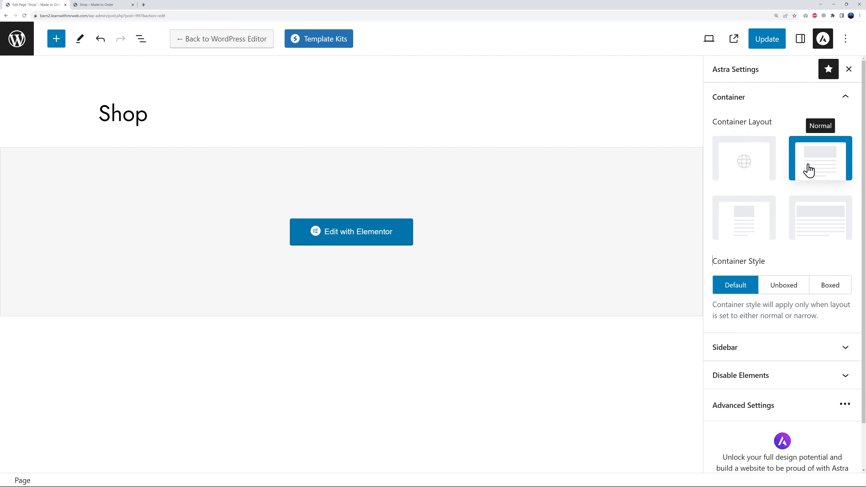
{"action": "left_click", "coordinate": [844, 351]}
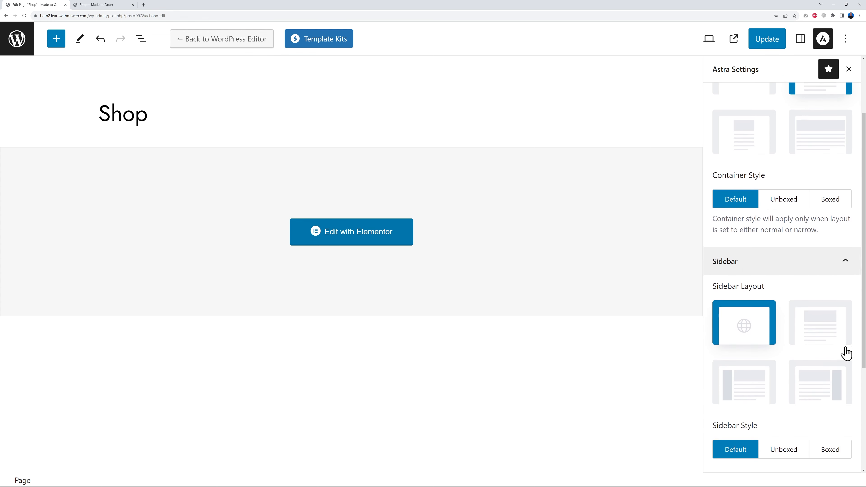
{"action": "left_click", "coordinate": [824, 340]}
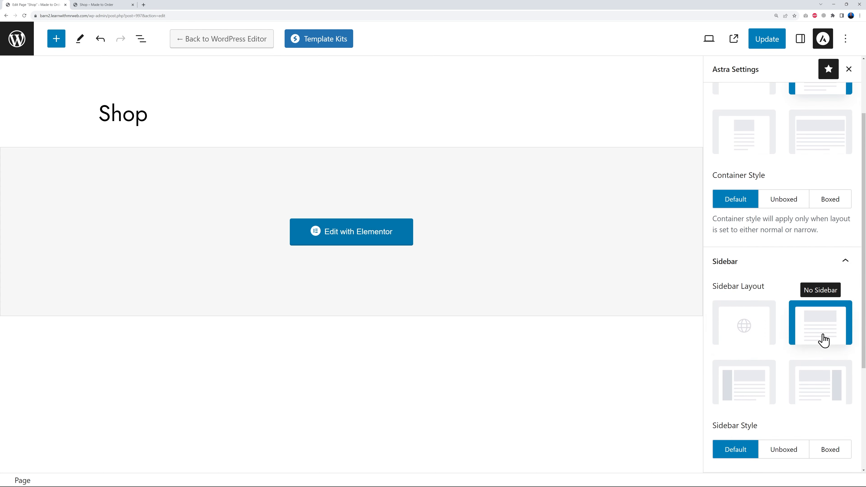
{"action": "left_click", "coordinate": [768, 41]}
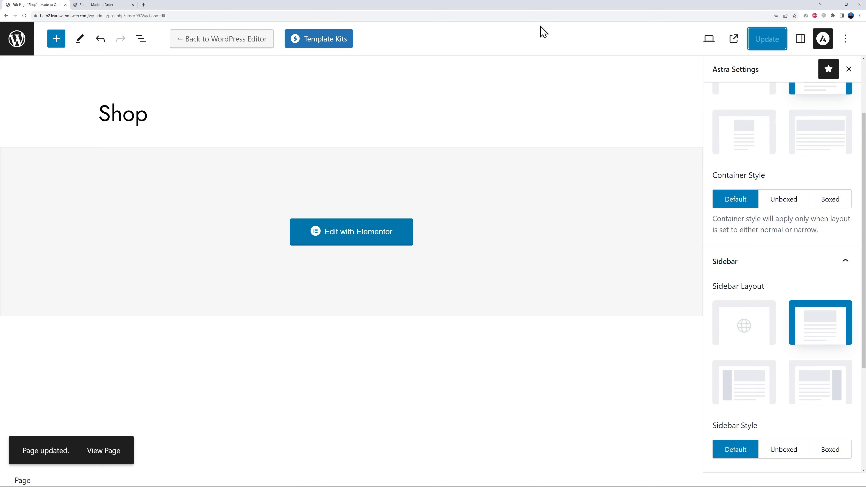
- Reload the store's Shop page and review the product table's layout and its postcard options
{"action": "left_click", "coordinate": [87, 6]}
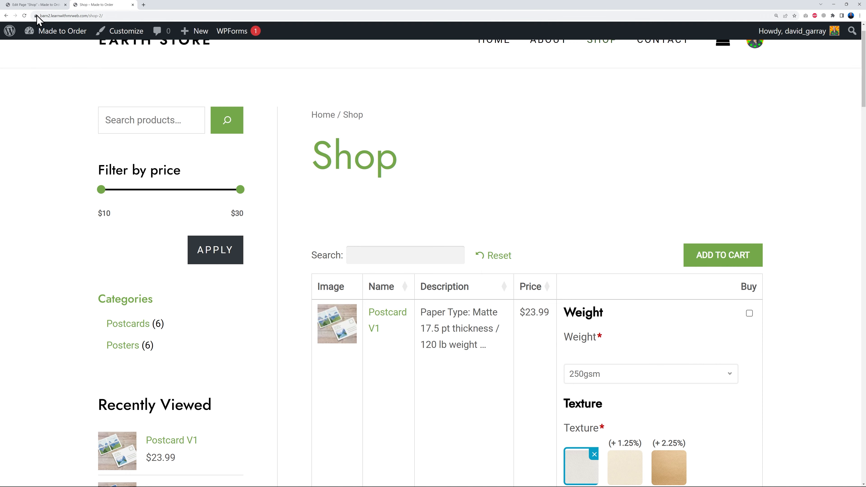
{"action": "left_click", "coordinate": [24, 16]}
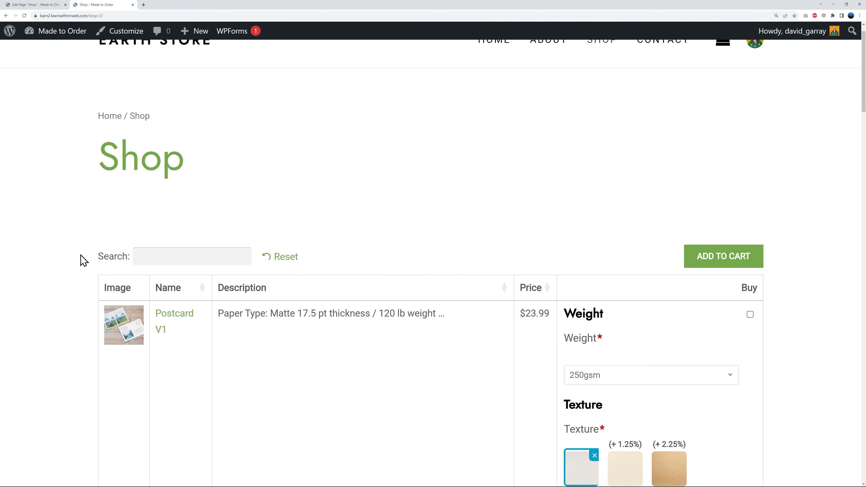
{"action": "scroll", "coordinate": [83, 260], "scroll_direction": "up", "scroll_amount": 1}
{"action": "scroll", "coordinate": [82, 261], "scroll_direction": "down", "scroll_amount": 6}
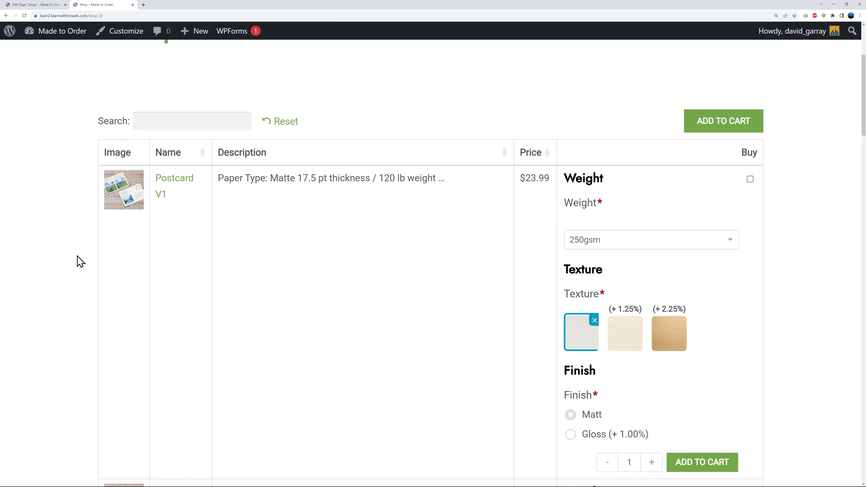
{"action": "scroll", "coordinate": [81, 262], "scroll_direction": "down", "scroll_amount": 11}
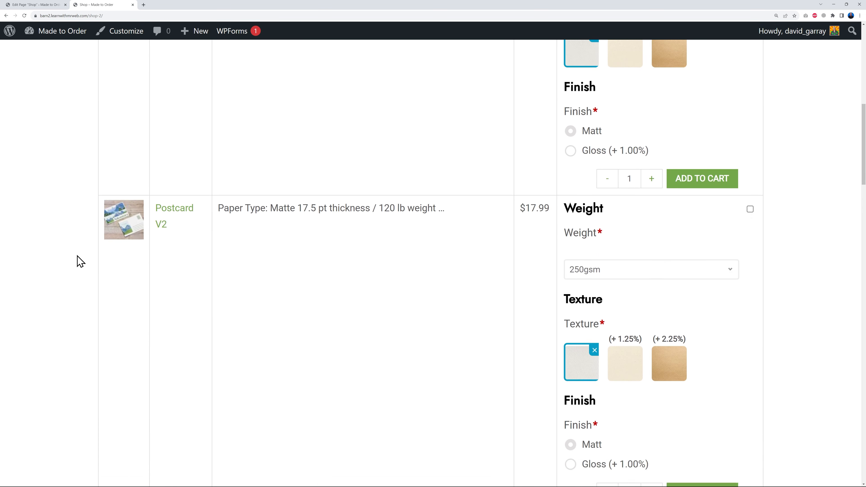
{"action": "scroll", "coordinate": [80, 262], "scroll_direction": "down", "scroll_amount": 4}
{"action": "scroll", "coordinate": [81, 262], "scroll_direction": "up", "scroll_amount": 7}
{"action": "scroll", "coordinate": [81, 261], "scroll_direction": "up", "scroll_amount": 11}
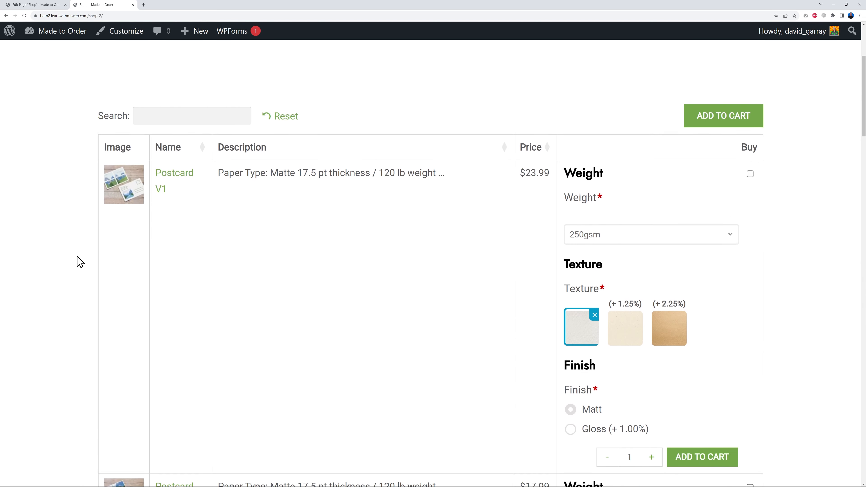
{"action": "scroll", "coordinate": [79, 262], "scroll_direction": "down", "scroll_amount": 1}
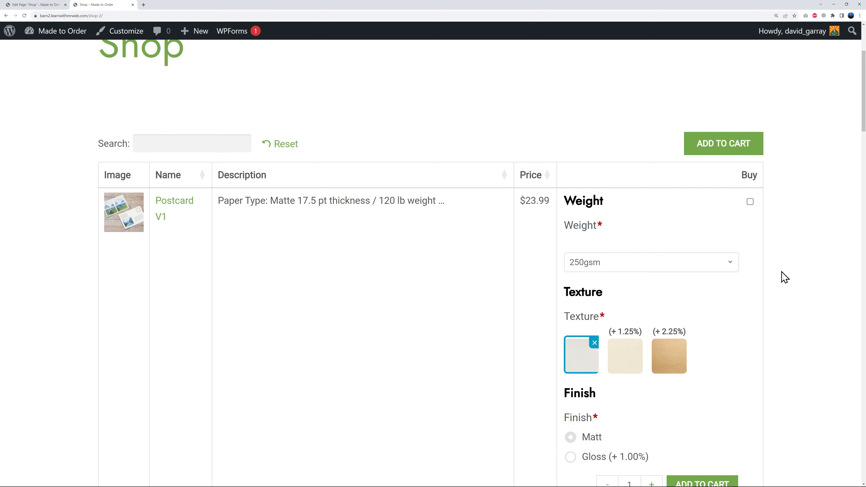
{"action": "scroll", "coordinate": [816, 379], "scroll_direction": "down", "scroll_amount": 14}
{"action": "scroll", "coordinate": [819, 382], "scroll_direction": "down", "scroll_amount": 5}
{"action": "scroll", "coordinate": [816, 380], "scroll_direction": "up", "scroll_amount": 20}
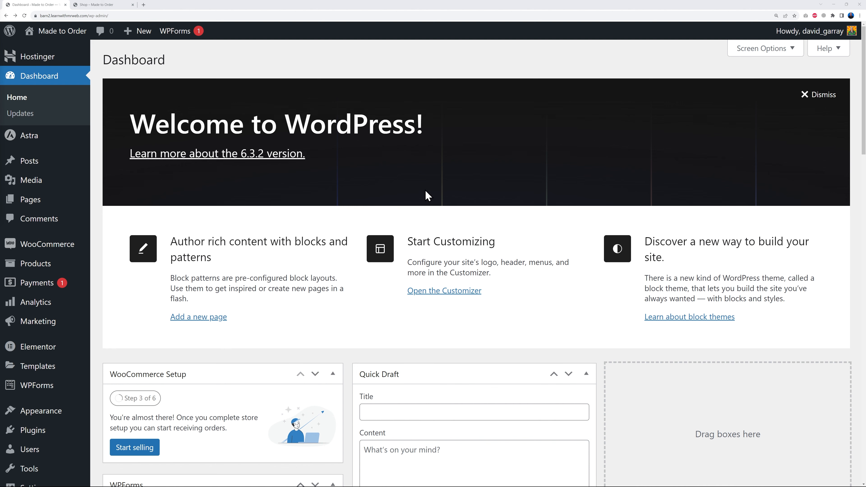
- Skip WooCommerce's guided setup, set the business location to Ireland — Dublin, and continue to the store
{"action": "mouse_move", "coordinate": [43, 251]}
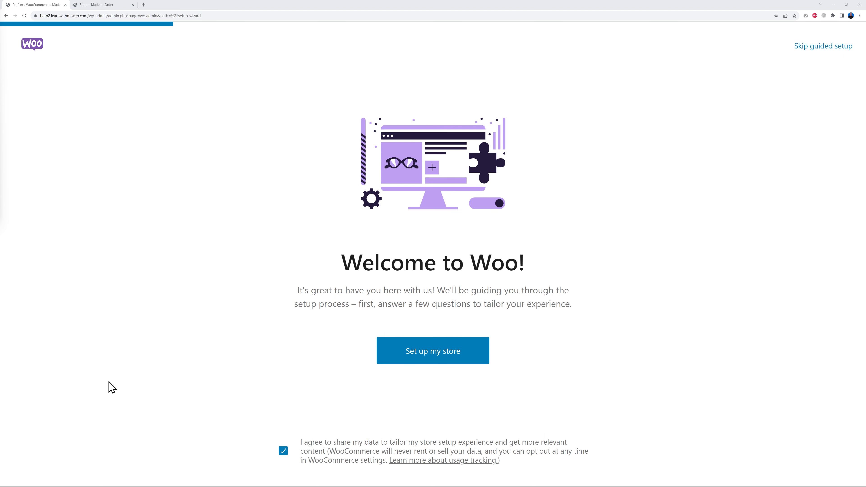
{"action": "left_click", "coordinate": [815, 48]}
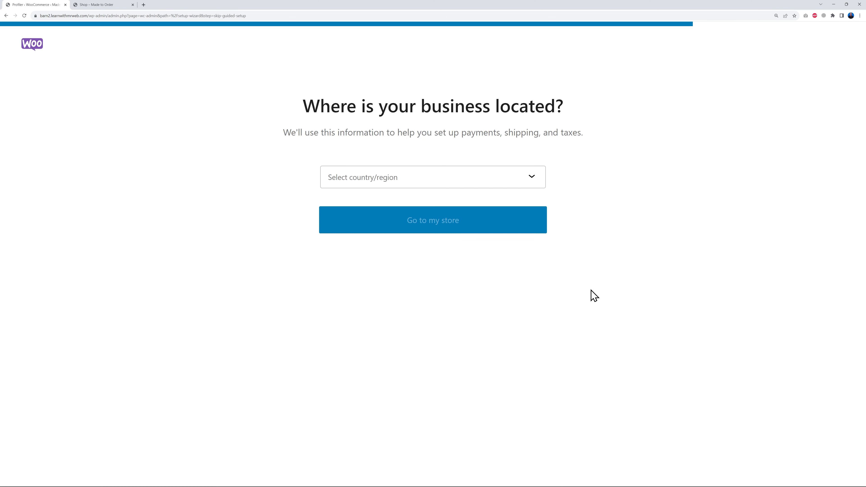
{"action": "left_click", "coordinate": [533, 187]}
{"action": "scroll", "coordinate": [457, 268], "scroll_direction": "down", "scroll_amount": 7}
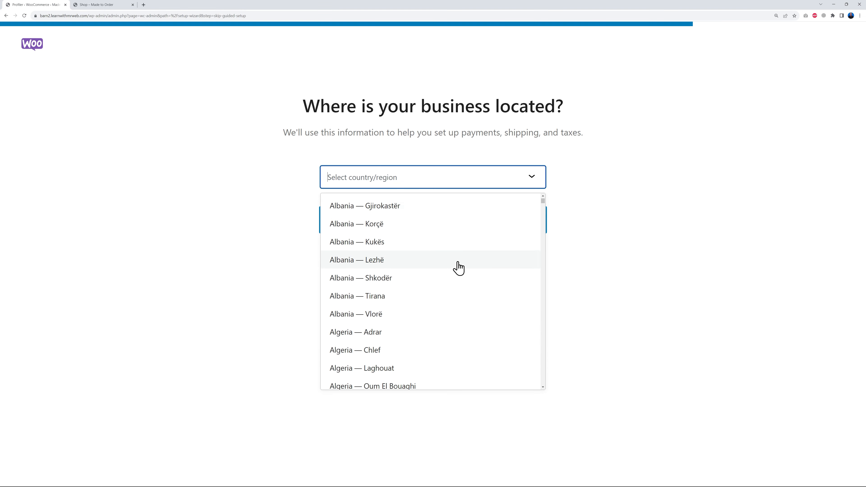
{"action": "scroll", "coordinate": [458, 270], "scroll_direction": "down", "scroll_amount": 20}
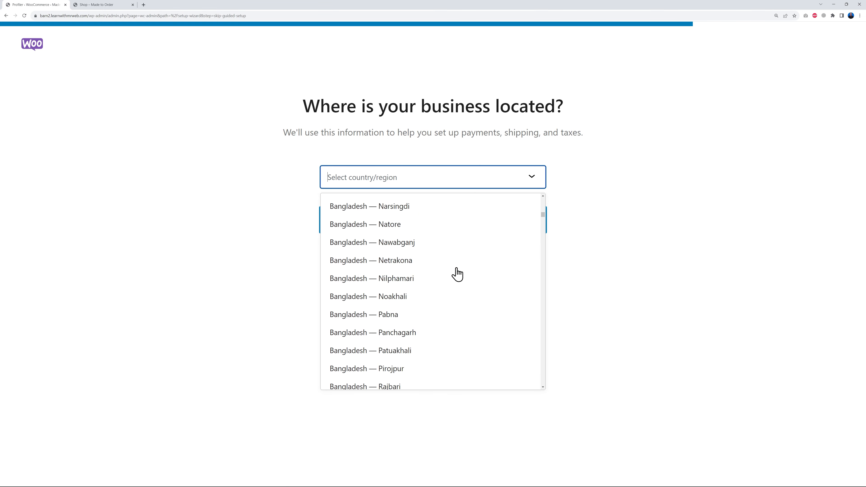
{"action": "scroll", "coordinate": [456, 273], "scroll_direction": "down", "scroll_amount": 20}
{"action": "left_click", "coordinate": [392, 269]}
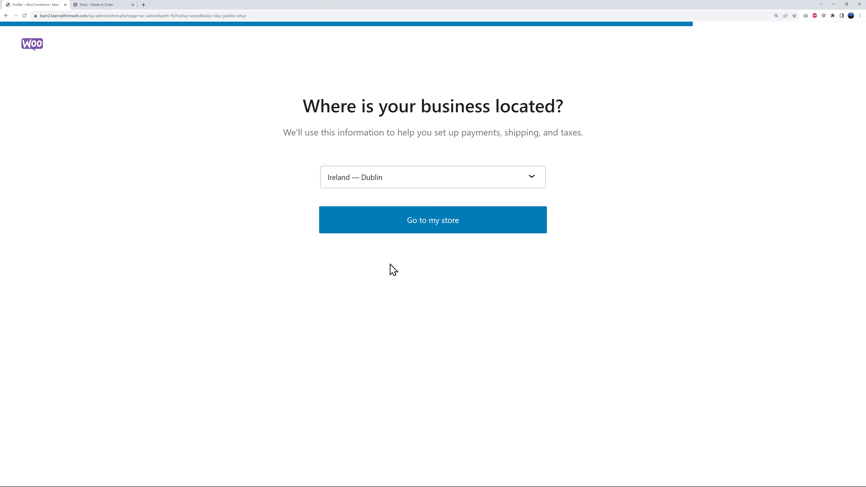
{"action": "left_click", "coordinate": [434, 229]}
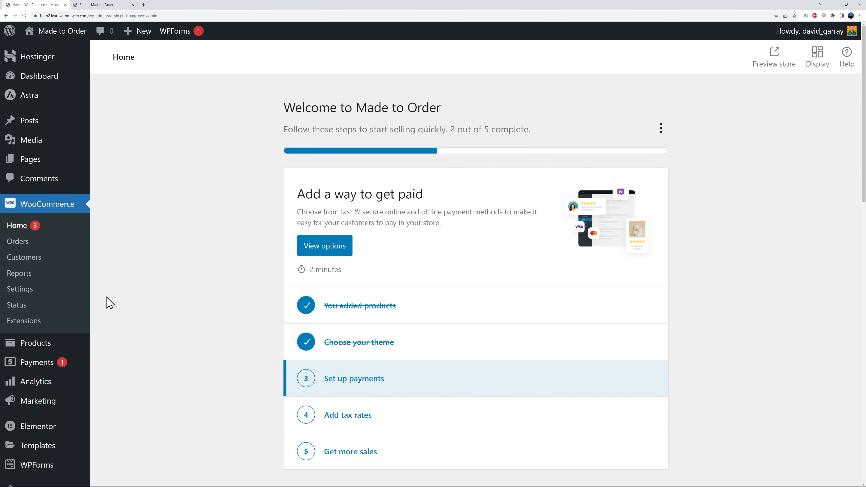
- Open WooCommerce's general settings and set the selling locations to "Sell to specific countries"
{"action": "left_click", "coordinate": [31, 293]}
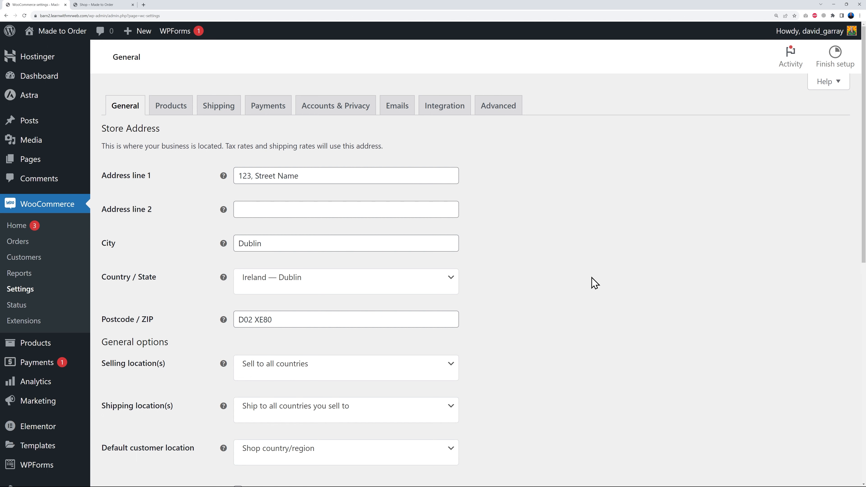
{"action": "scroll", "coordinate": [571, 260], "scroll_direction": "down", "scroll_amount": 2}
{"action": "scroll", "coordinate": [566, 252], "scroll_direction": "down", "scroll_amount": 3}
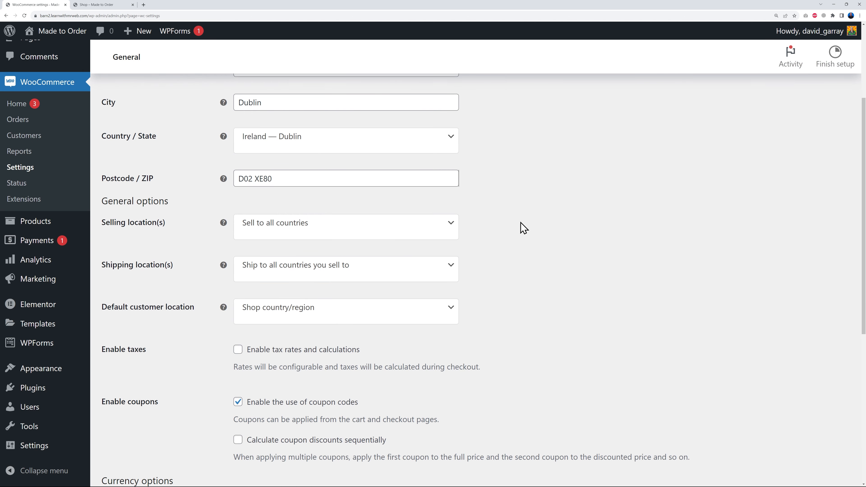
{"action": "left_click", "coordinate": [445, 225]}
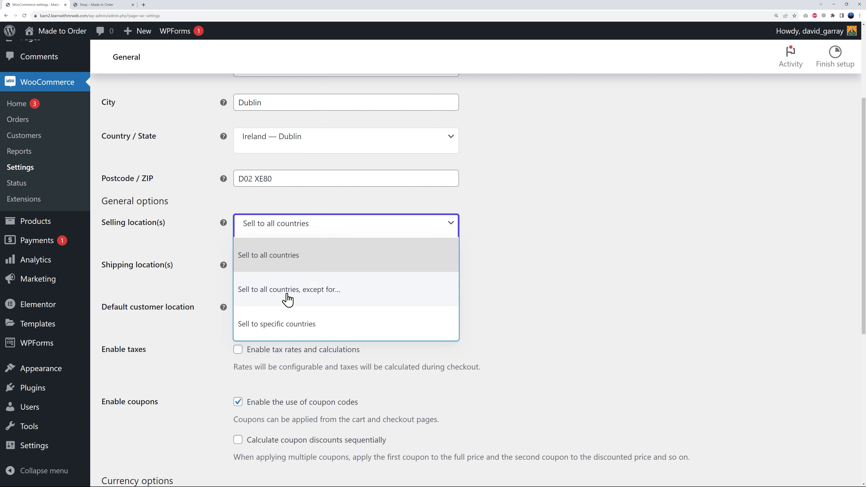
{"action": "left_click", "coordinate": [300, 325]}
- Add United States (US), Canada and Mexico as the specific countries the store sells to
{"action": "left_click", "coordinate": [288, 271]}
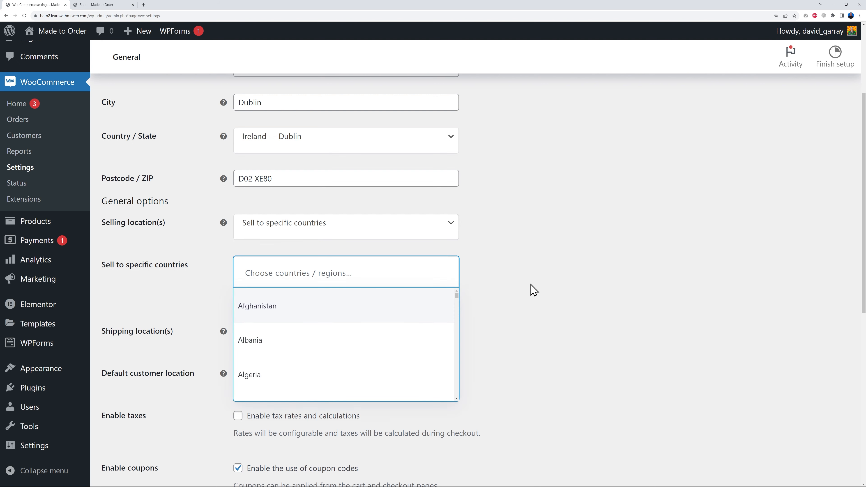
{"action": "left_click", "coordinate": [366, 272]}
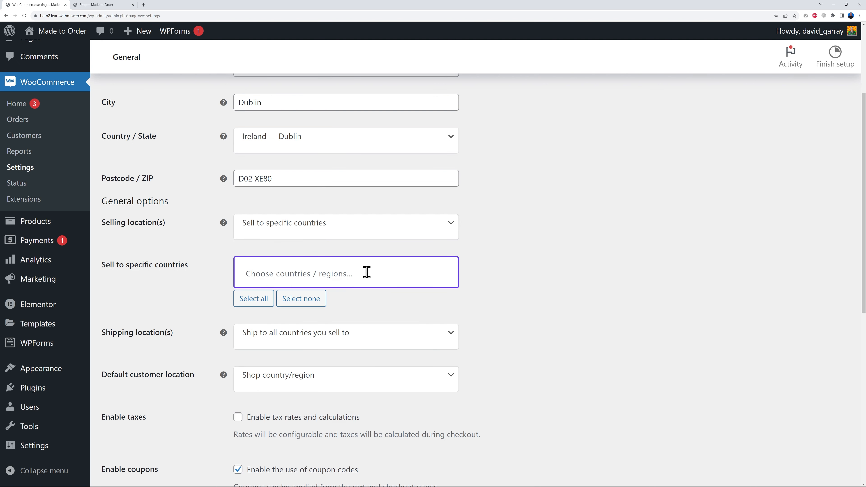
{"action": "type", "text": "unit"}
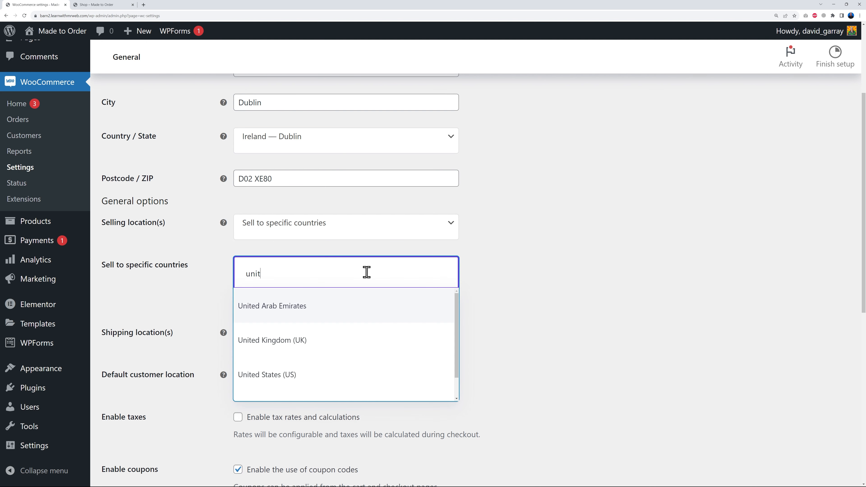
{"action": "type", "text": "ed"}
{"action": "left_click", "coordinate": [287, 377]}
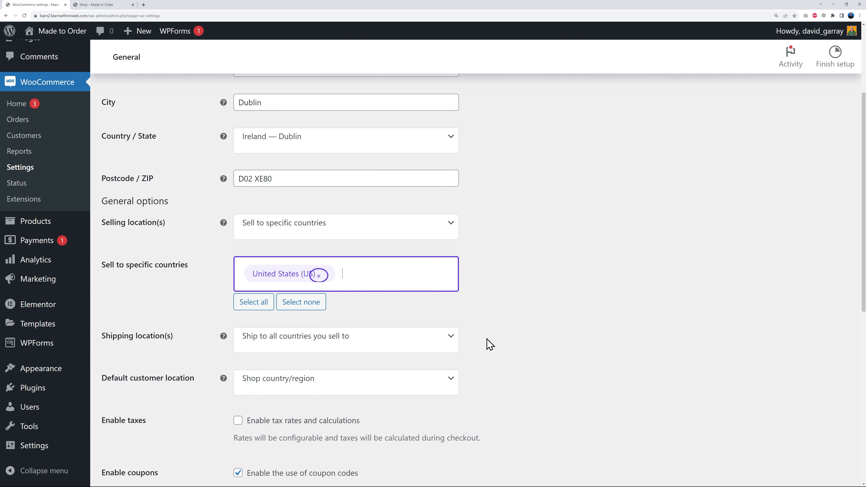
{"action": "left_click", "coordinate": [391, 274]}
{"action": "type", "text": "cana"}
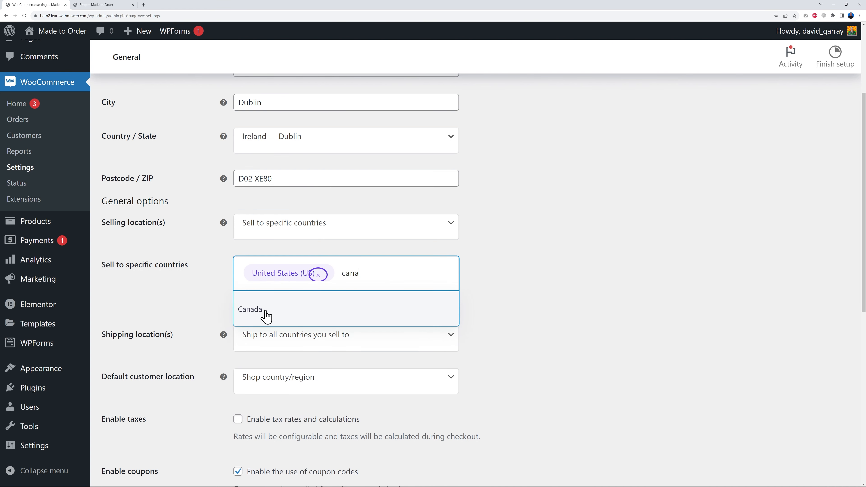
{"action": "left_click", "coordinate": [249, 309]}
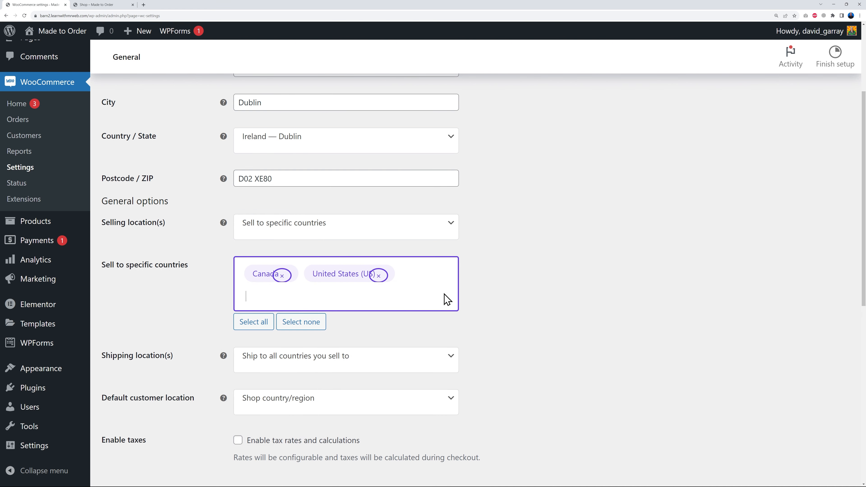
{"action": "left_click", "coordinate": [353, 297]}
{"action": "type", "text": "mexi"}
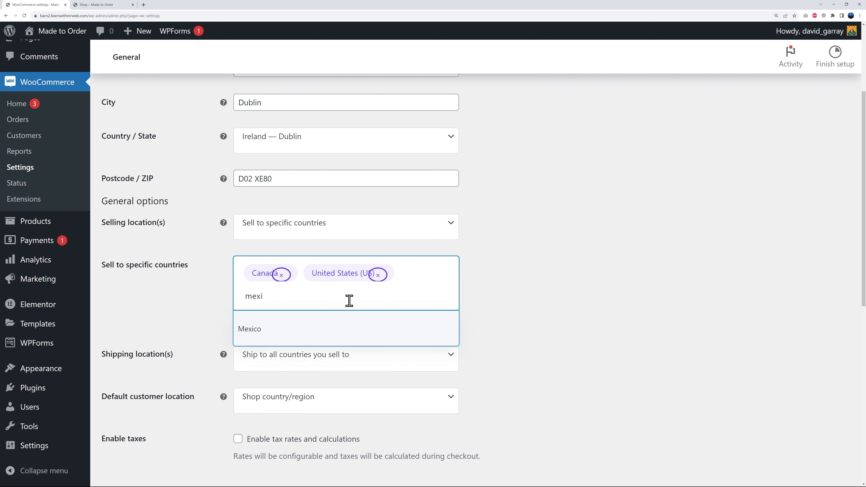
{"action": "left_click", "coordinate": [249, 336]}
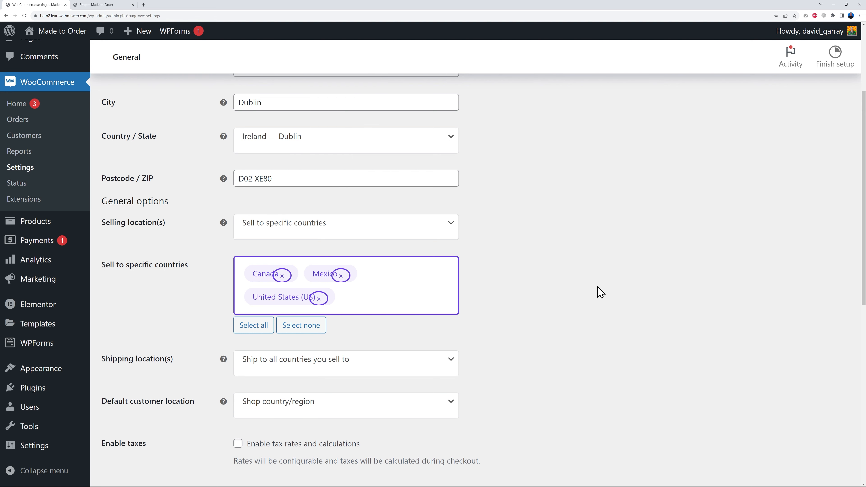
- Select "Ship to all countries you sell to" as the store's shipping locations
{"action": "scroll", "coordinate": [595, 286], "scroll_direction": "down", "scroll_amount": 5}
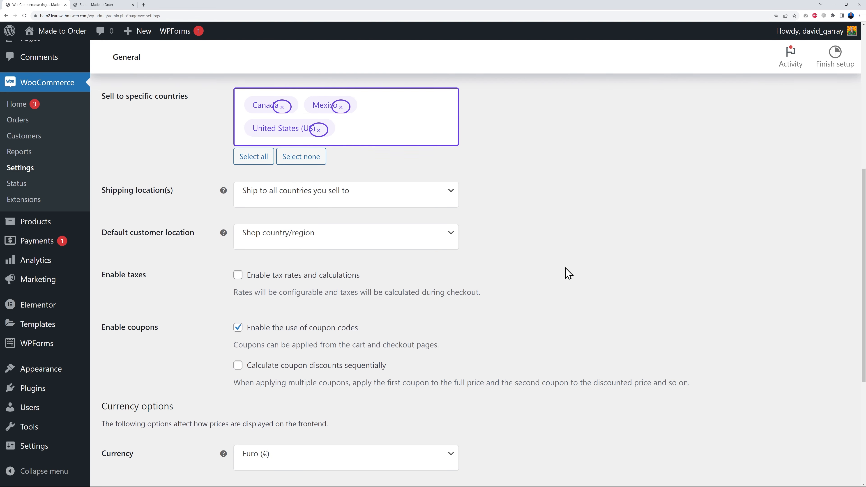
{"action": "scroll", "coordinate": [566, 273], "scroll_direction": "up", "scroll_amount": 1}
{"action": "left_click", "coordinate": [448, 228]}
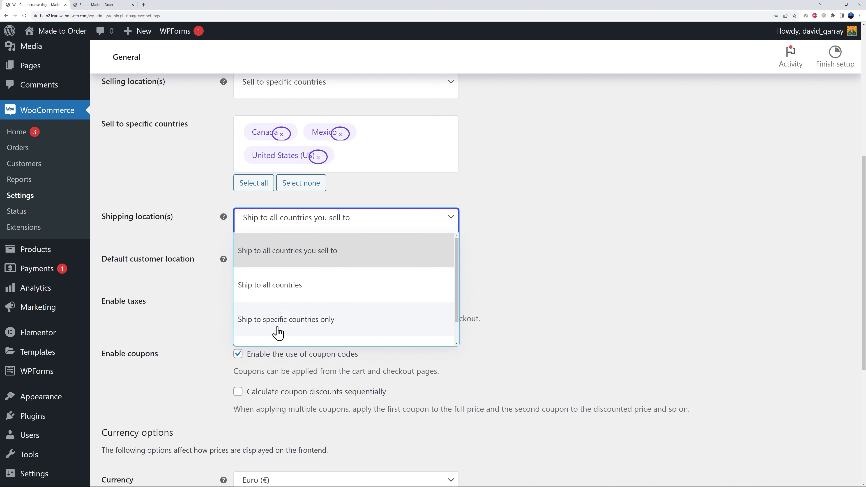
{"action": "left_click", "coordinate": [328, 259]}
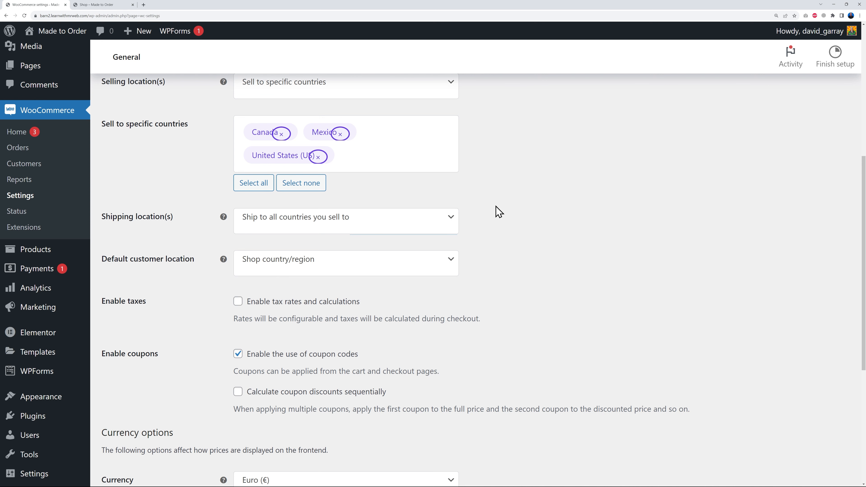
- Enable tax rates and calculations in the store's general settings
{"action": "scroll", "coordinate": [543, 263], "scroll_direction": "down", "scroll_amount": 2}
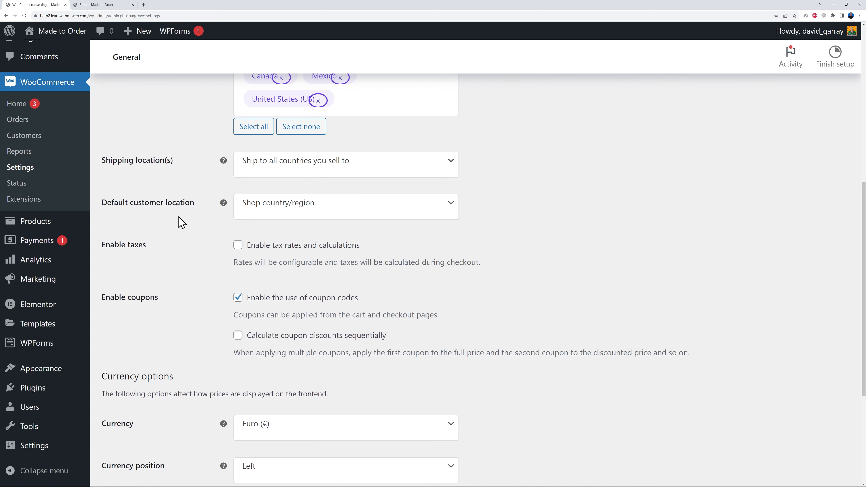
{"action": "scroll", "coordinate": [579, 263], "scroll_direction": "down", "scroll_amount": 3}
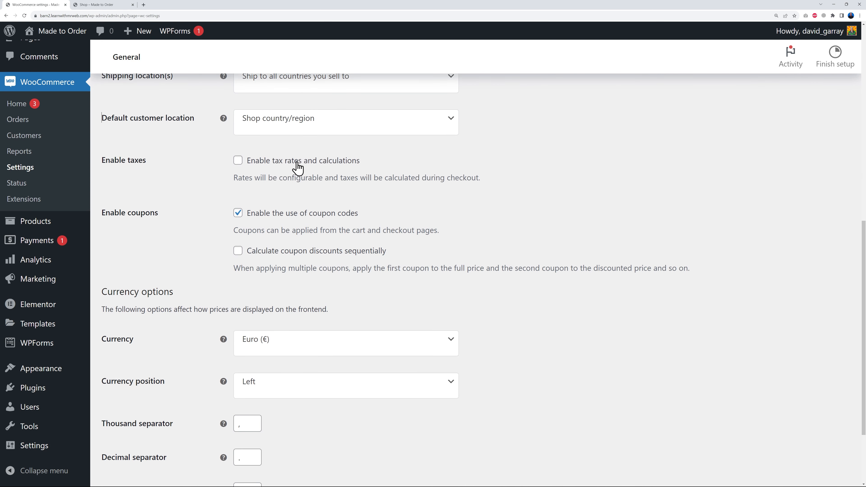
{"action": "left_click", "coordinate": [238, 160]}
{"action": "left_click", "coordinate": [456, 210]}
{"action": "scroll", "coordinate": [471, 228], "scroll_direction": "down", "scroll_amount": 1}
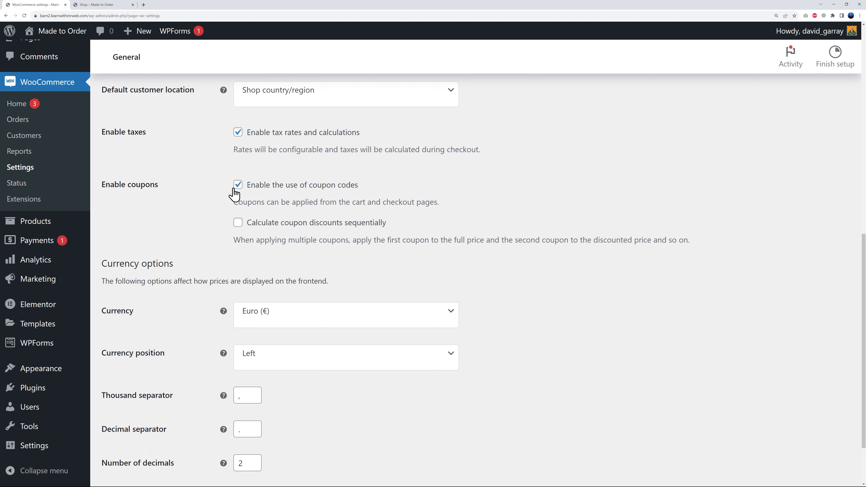
- Set the store currency to United States (US) dollar ($) and save the general settings
{"action": "scroll", "coordinate": [570, 374], "scroll_direction": "down", "scroll_amount": 2}
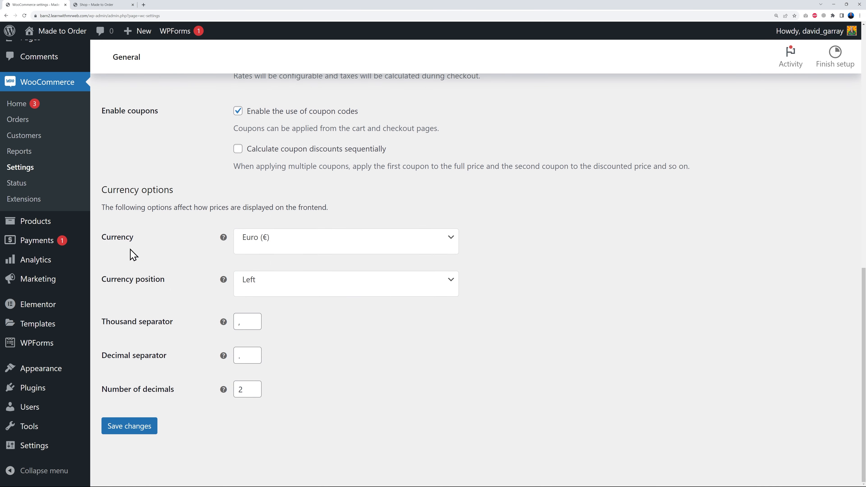
{"action": "left_click", "coordinate": [440, 243]}
{"action": "left_click", "coordinate": [357, 268]}
{"action": "type", "text": "usd"}
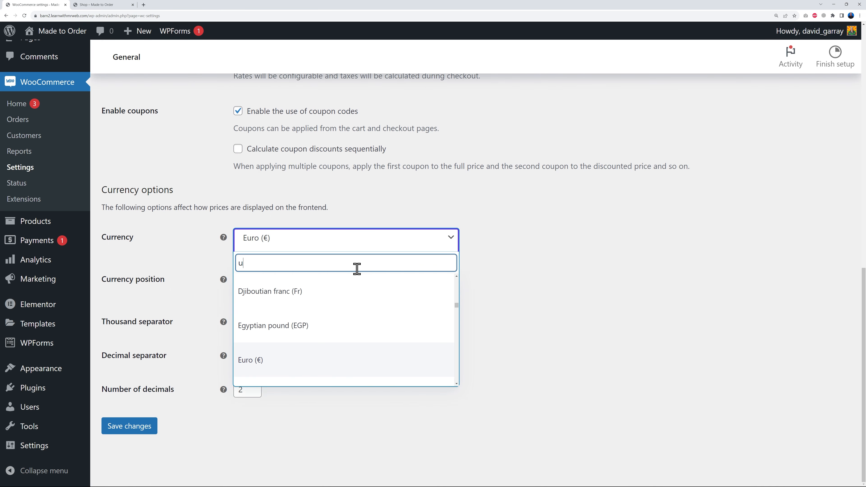
{"action": "key", "text": "BackSpace"}
{"action": "key", "text": "BackSpace"}
{"action": "key", "text": "BackSpace"}
{"action": "type", "text": "uni"}
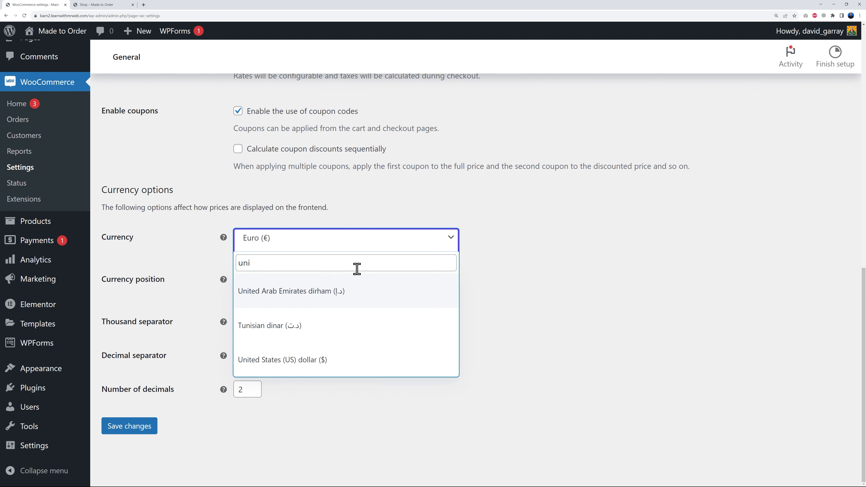
{"action": "left_click", "coordinate": [327, 360]}
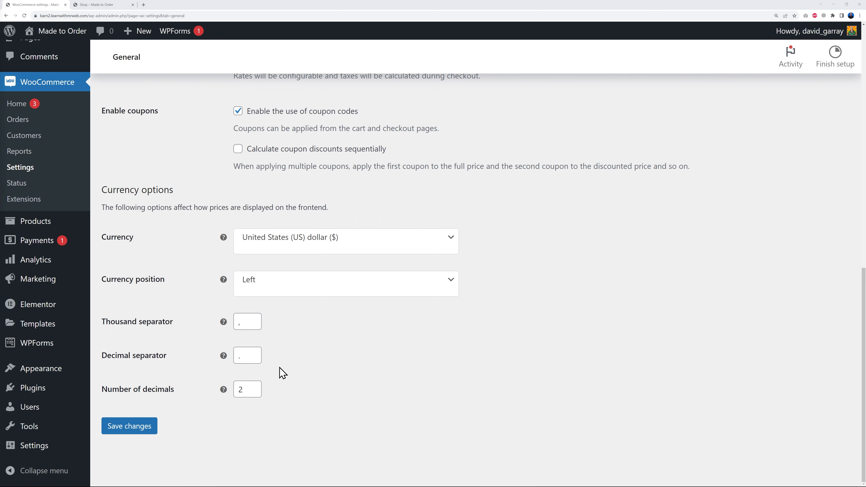
{"action": "left_click", "coordinate": [152, 440]}
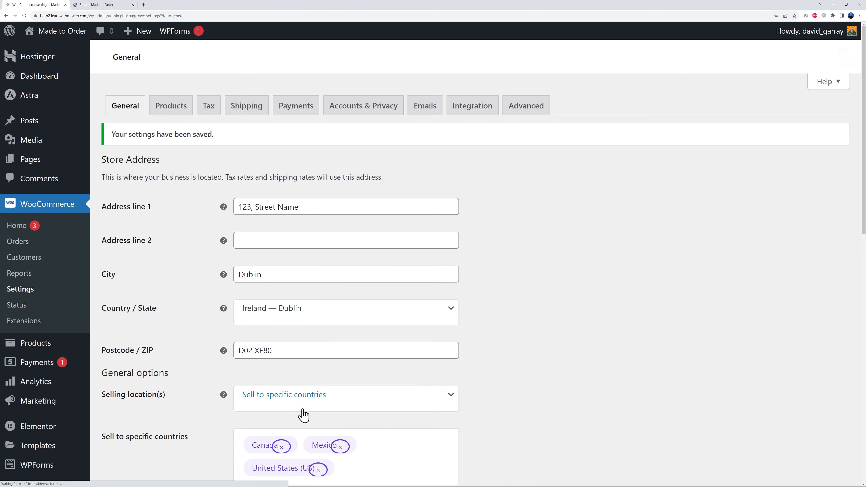
- In the tax options, enter prices inclusive of tax, display shop and cart/checkout prices including tax, and save
{"action": "left_click", "coordinate": [206, 109]}
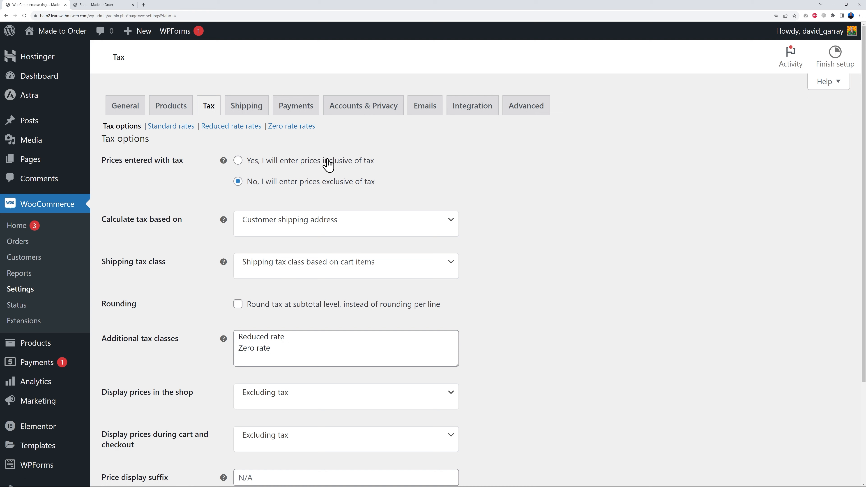
{"action": "left_click", "coordinate": [290, 162]}
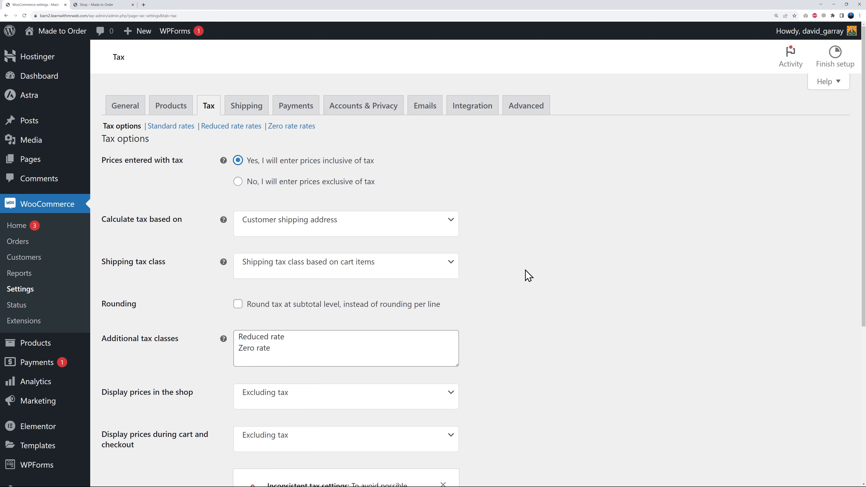
{"action": "scroll", "coordinate": [528, 275], "scroll_direction": "down", "scroll_amount": 6}
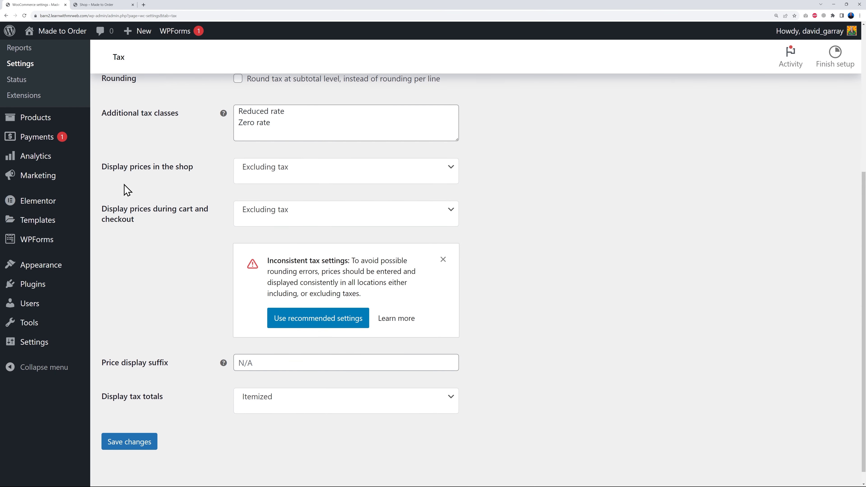
{"action": "left_click", "coordinate": [317, 176]}
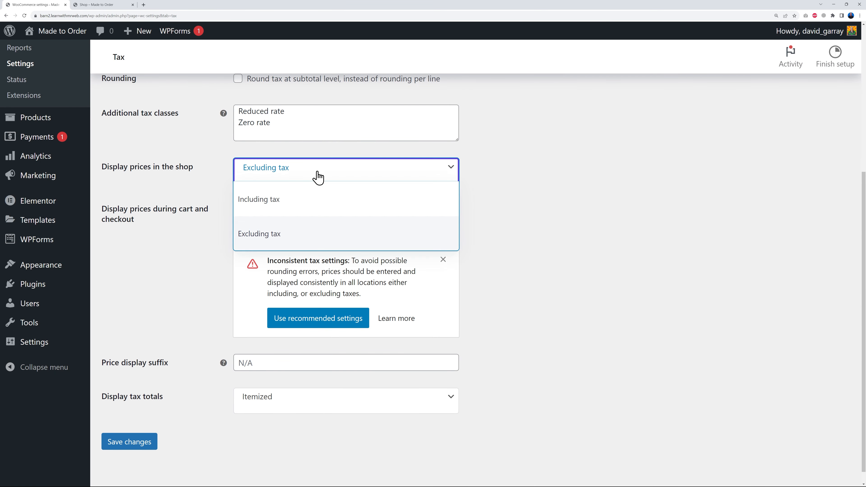
{"action": "left_click", "coordinate": [280, 201]}
{"action": "left_click", "coordinate": [299, 219]}
{"action": "left_click", "coordinate": [314, 241]}
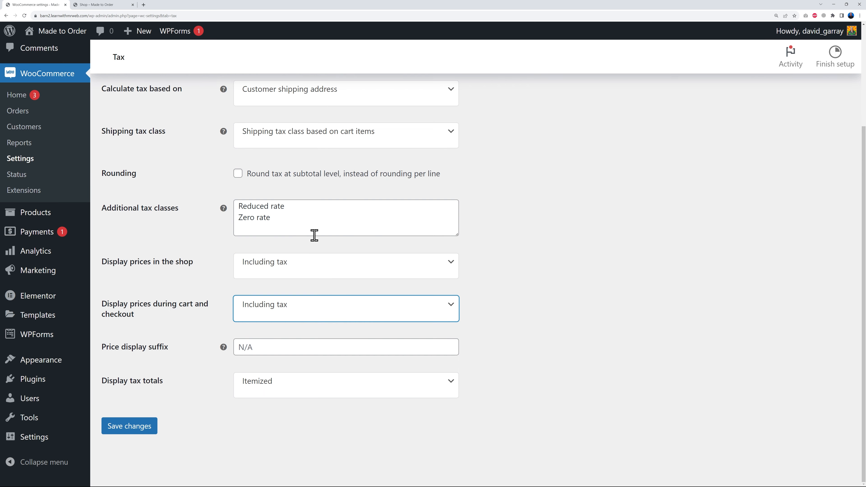
{"action": "left_click", "coordinate": [525, 282]}
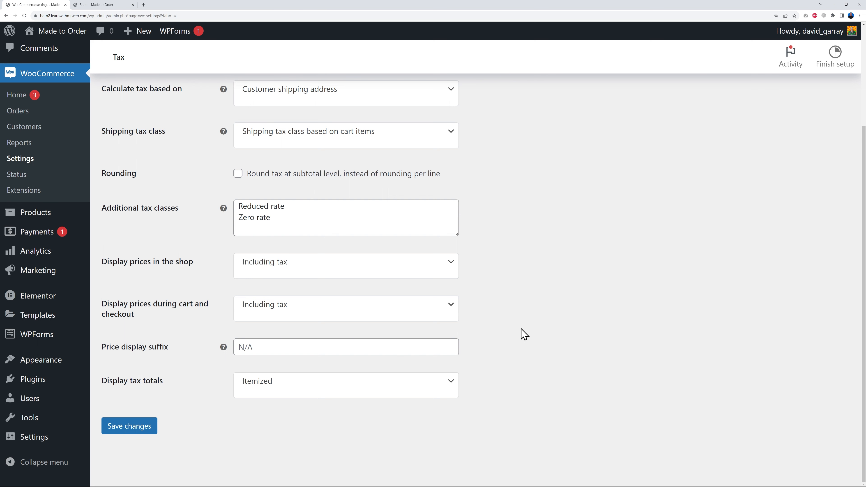
{"action": "left_click", "coordinate": [143, 429]}
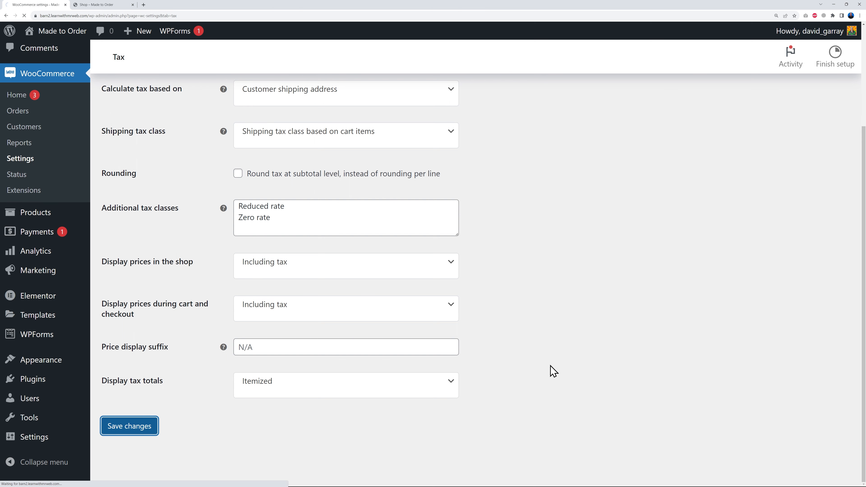
- Add a standard tax rate for country code US with a rate of 10% and the tax name "10% Taxes"
{"action": "left_click", "coordinate": [168, 131]}
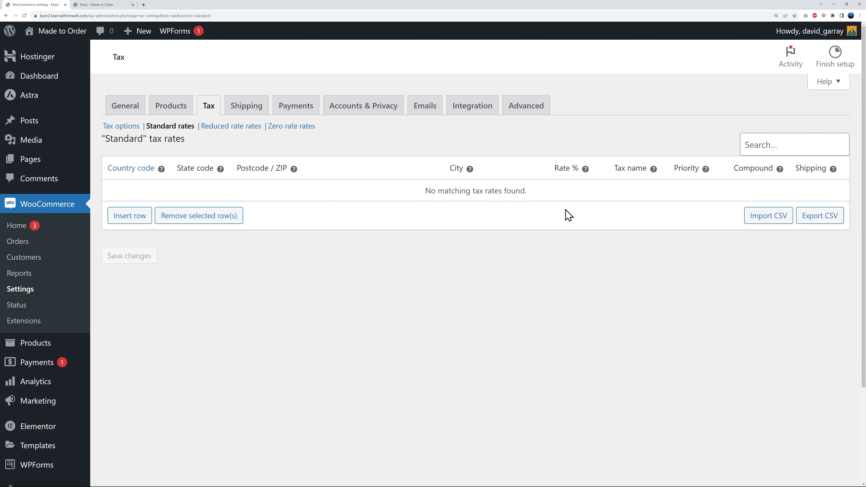
{"action": "left_click", "coordinate": [131, 214]}
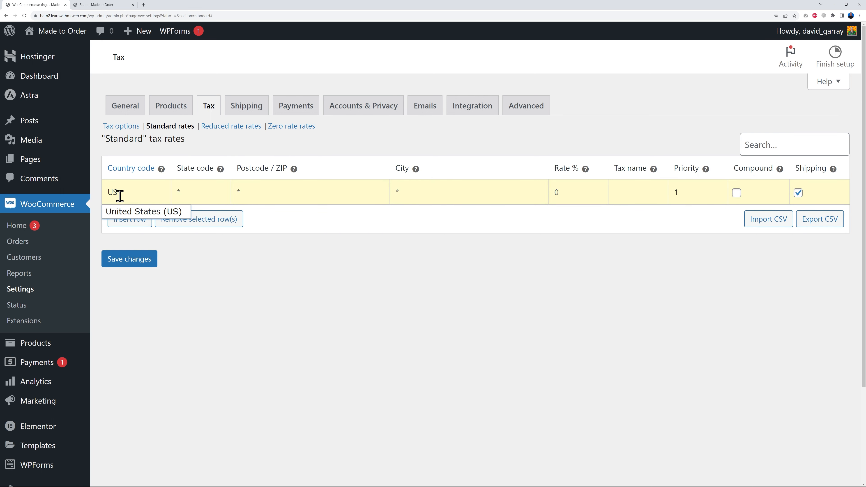
{"action": "left_click", "coordinate": [131, 213]}
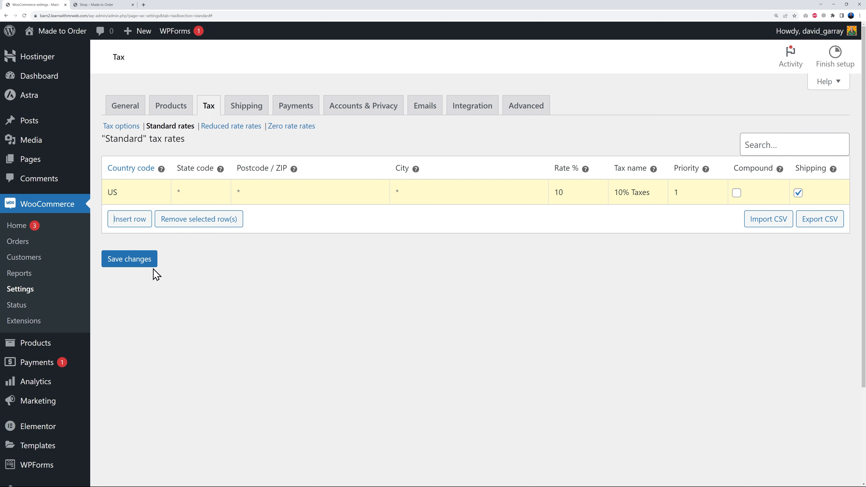
- Add standard tax rate rows for Canada (CA) and Mexico (MX), both with the tax name "Export", and save the rates
{"action": "left_click", "coordinate": [136, 223]}
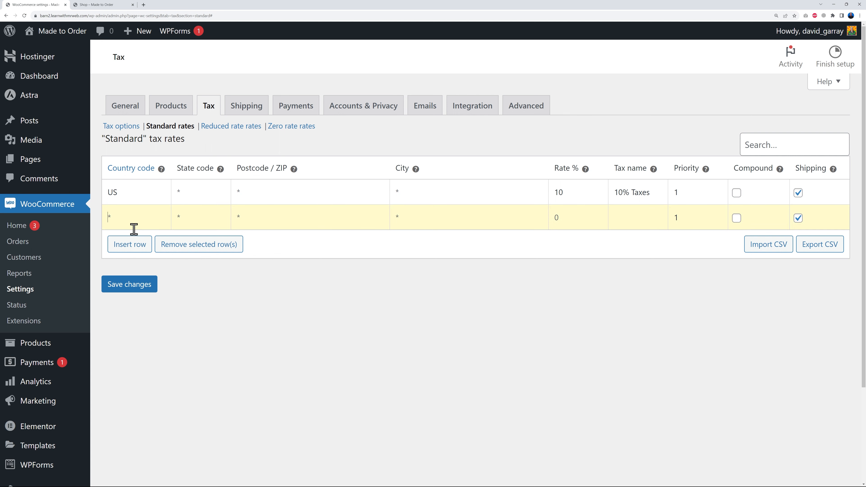
{"action": "left_click", "coordinate": [132, 238]}
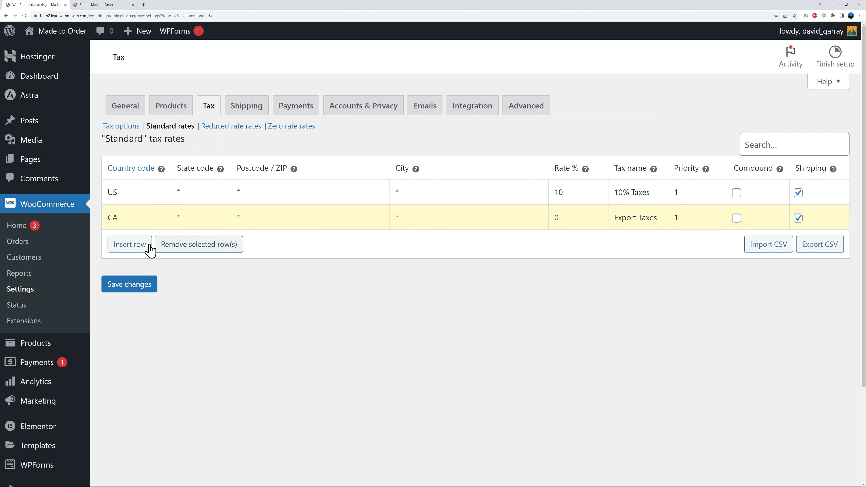
{"action": "left_click", "coordinate": [138, 245]}
{"action": "type", "text": "ME"}
{"action": "left_click", "coordinate": [116, 265]}
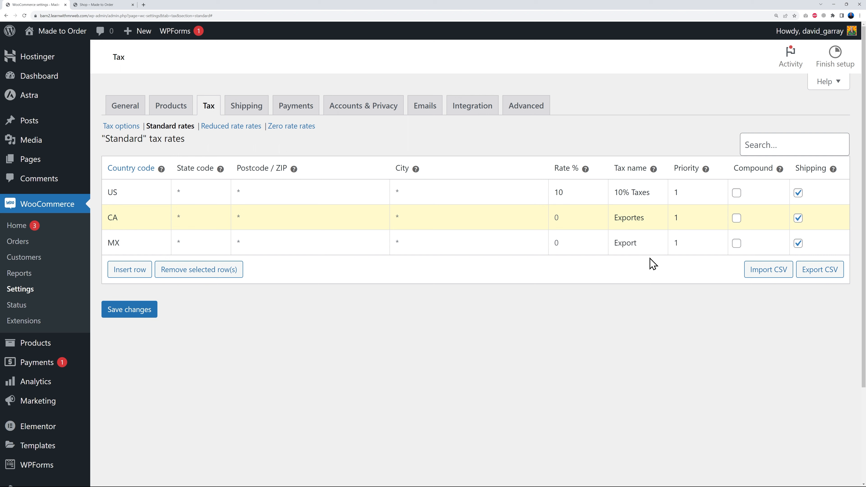
{"action": "left_click", "coordinate": [133, 312]}
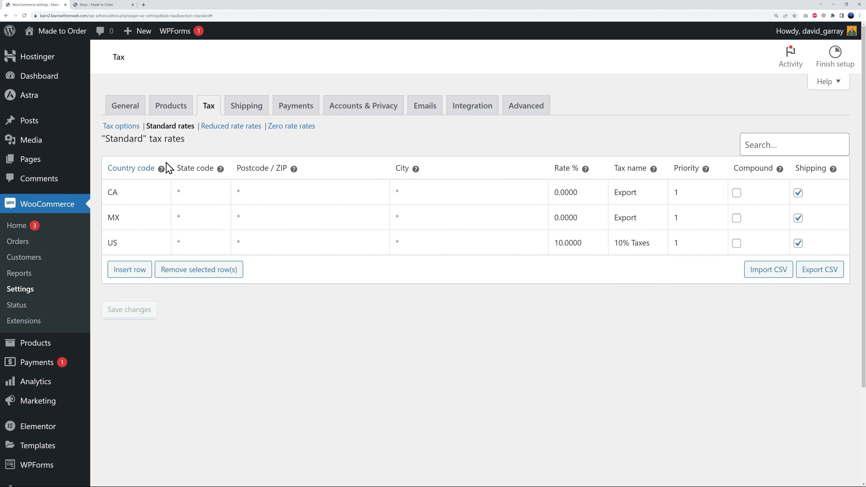
{"action": "left_click", "coordinate": [230, 127]}
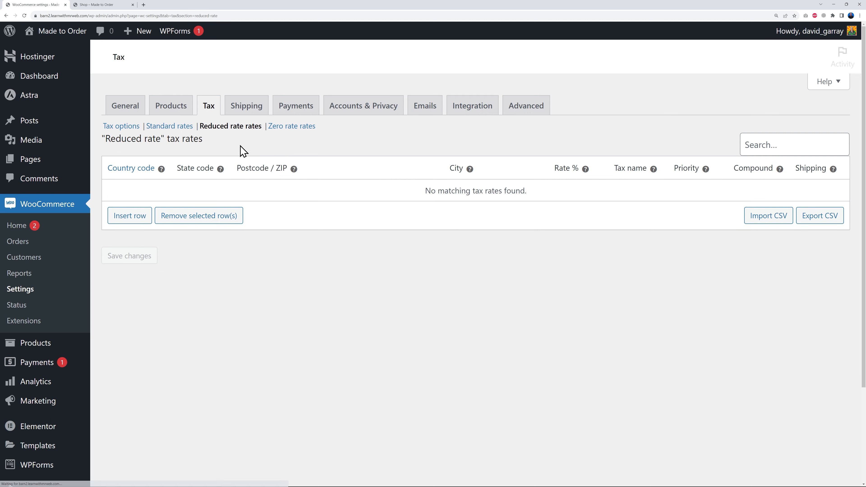
{"action": "left_click", "coordinate": [297, 127]}
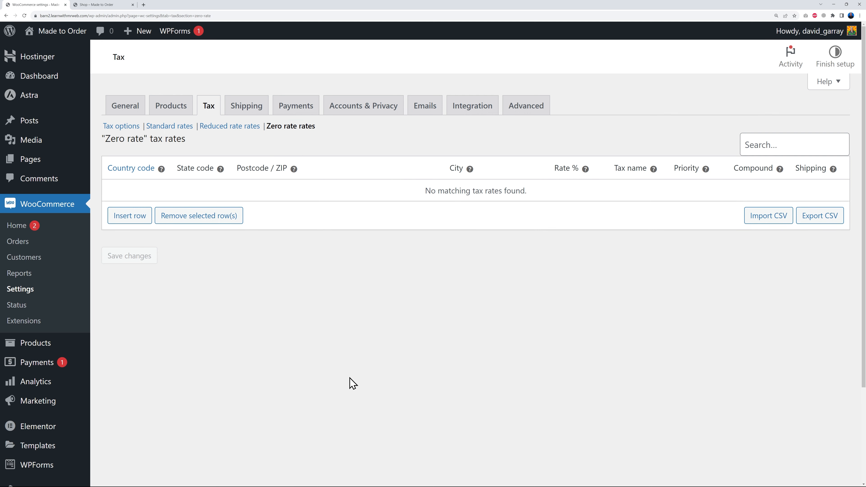
- Create a shipping zone named "United States" with North America as its zone region
{"action": "left_click", "coordinate": [247, 106]}
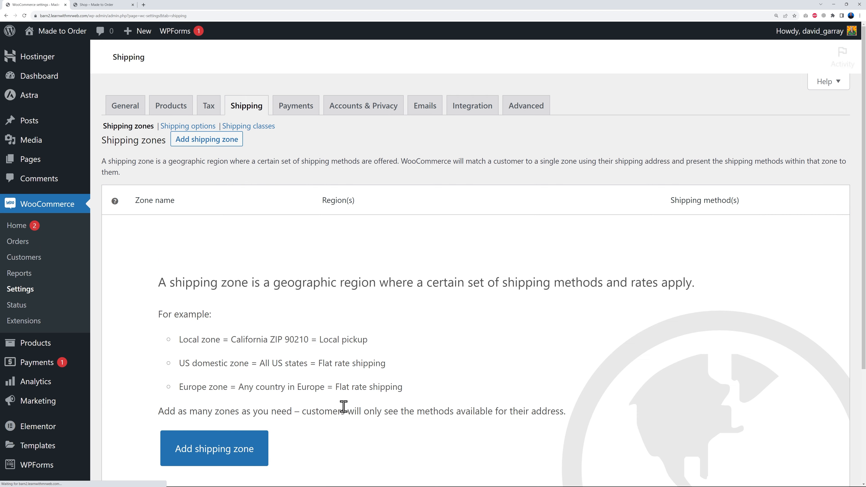
{"action": "scroll", "coordinate": [343, 406], "scroll_direction": "down", "scroll_amount": 3}
{"action": "left_click", "coordinate": [248, 342]}
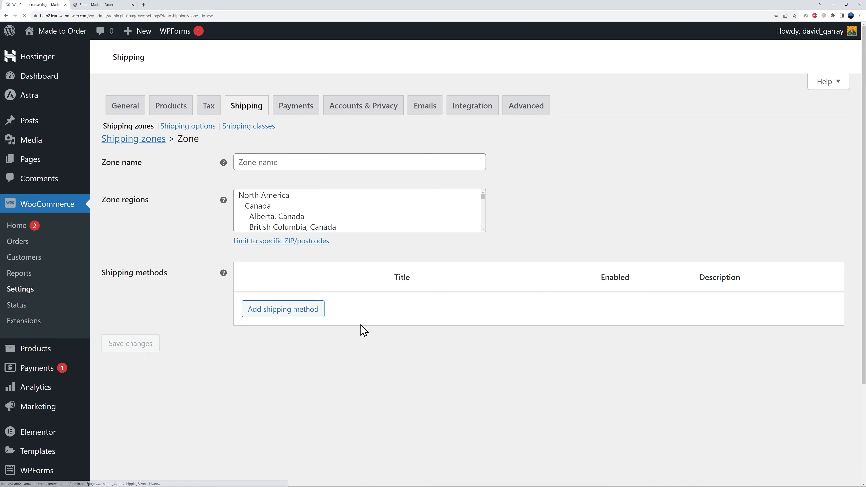
{"action": "left_click", "coordinate": [368, 166]}
{"action": "type", "text": "United States"}
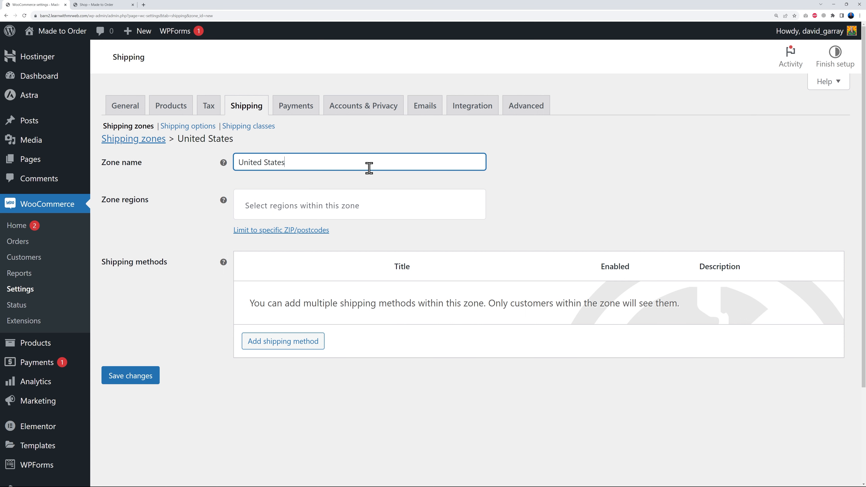
{"action": "left_click", "coordinate": [264, 205]}
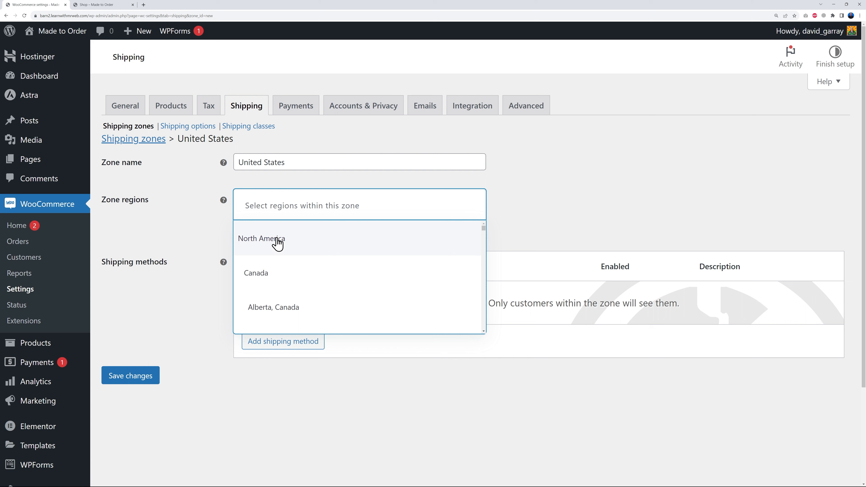
{"action": "scroll", "coordinate": [270, 278], "scroll_direction": "down", "scroll_amount": 6}
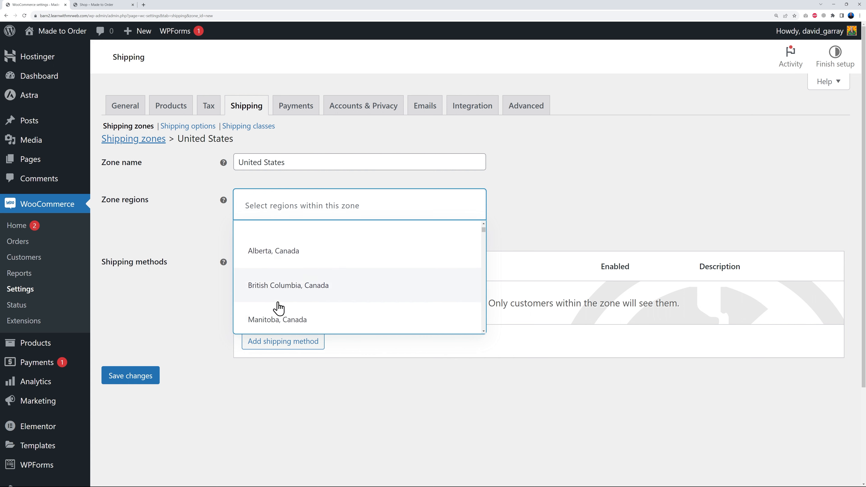
{"action": "scroll", "coordinate": [276, 306], "scroll_direction": "up", "scroll_amount": 6}
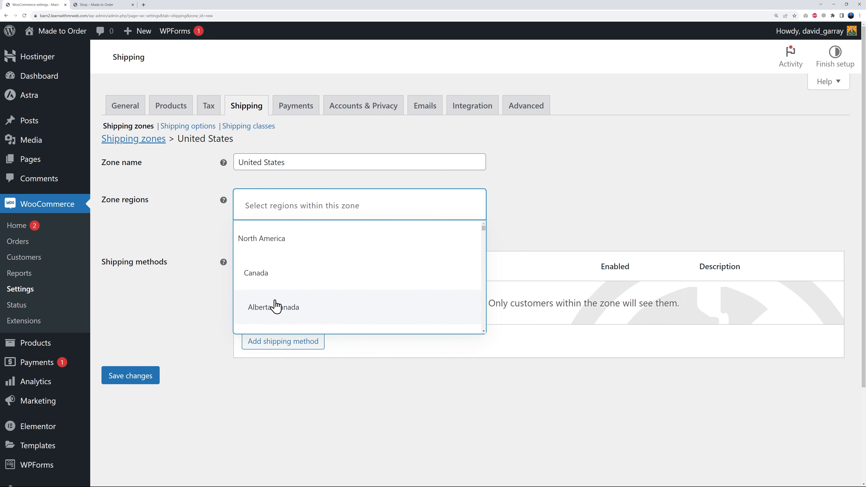
{"action": "left_click", "coordinate": [271, 244]}
{"action": "left_click", "coordinate": [542, 221]}
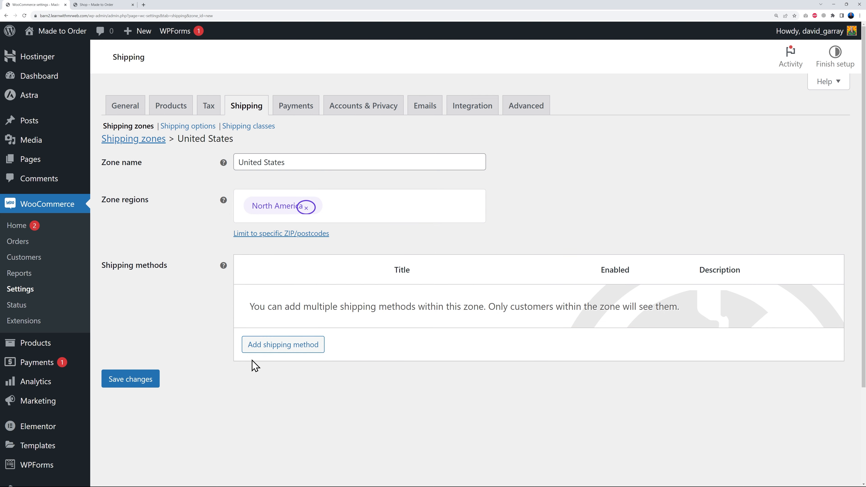
- Add a Flat rate shipping method to the United States shipping zone
{"action": "left_click", "coordinate": [269, 347]}
{"action": "left_click", "coordinate": [338, 261]}
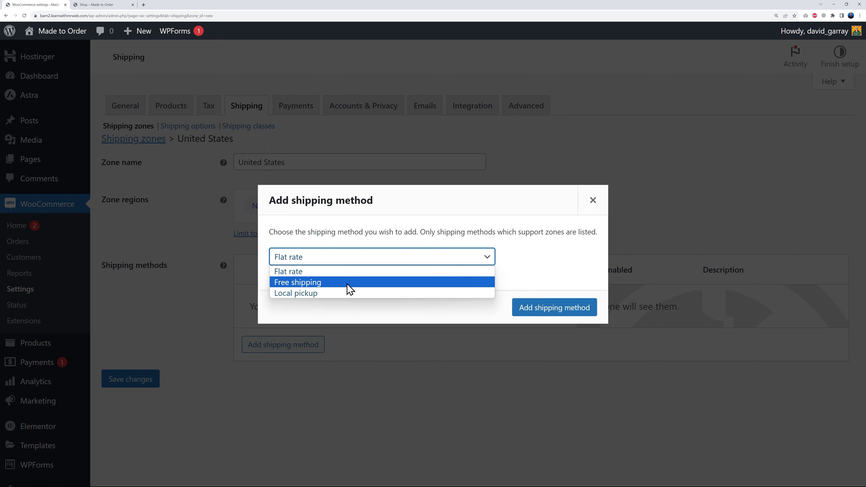
{"action": "left_click", "coordinate": [320, 272]}
{"action": "left_click", "coordinate": [548, 312]}
- Set the Flat rate shipping method's cost to 9.99 and save its settings
{"action": "mouse_move", "coordinate": [276, 306]}
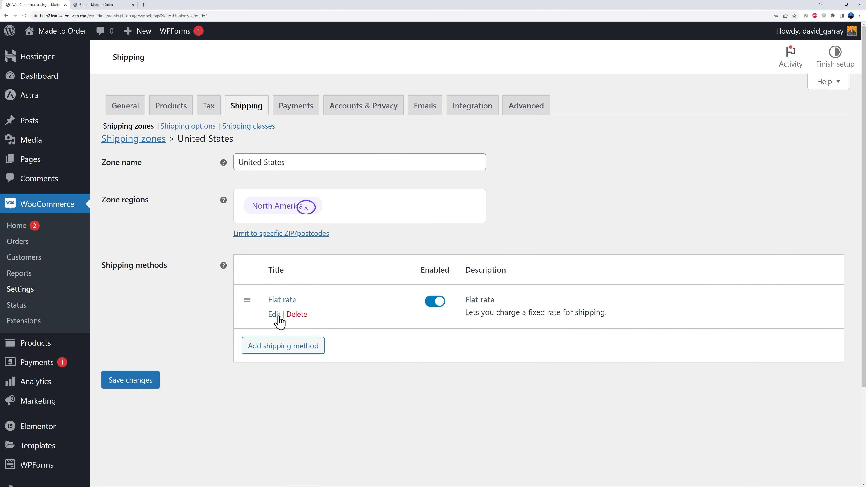
{"action": "left_click", "coordinate": [275, 315]}
{"action": "left_click", "coordinate": [373, 288]}
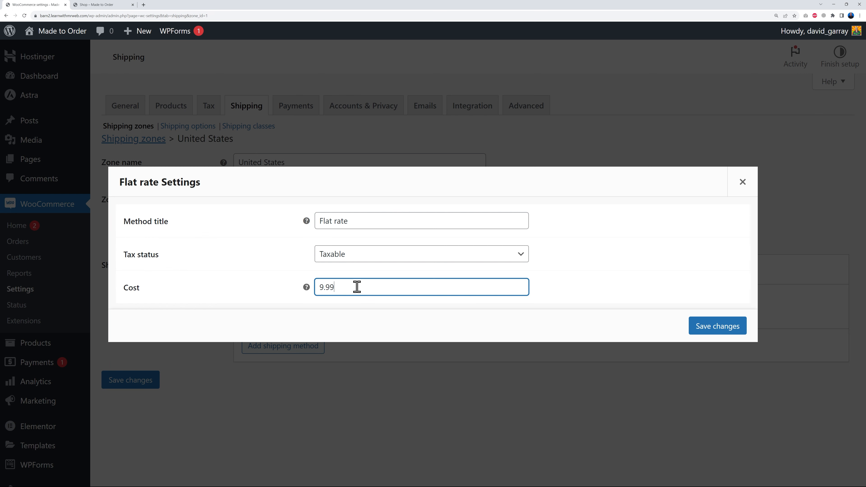
{"action": "type", "text": "9.99"}
{"action": "left_click", "coordinate": [712, 325]}
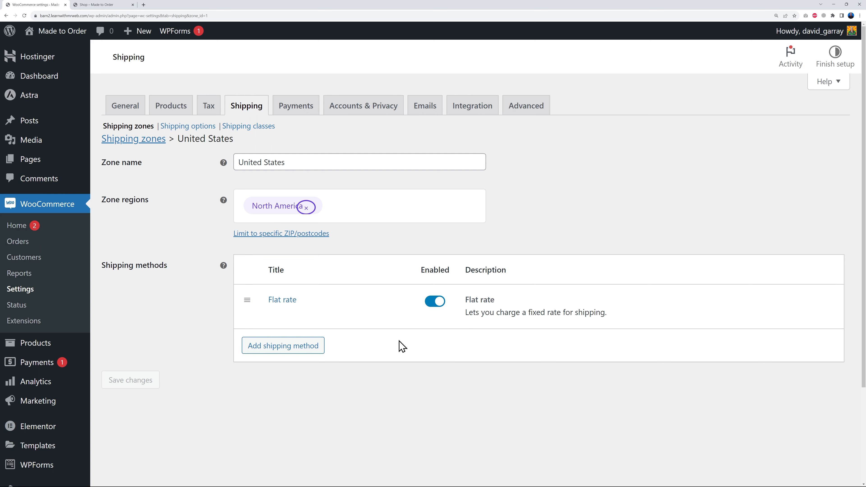
- Open the site's Plugins page in a new browser tab, keeping the United States shipping zone open
{"action": "scroll", "coordinate": [62, 378], "scroll_direction": "down", "scroll_amount": 3}
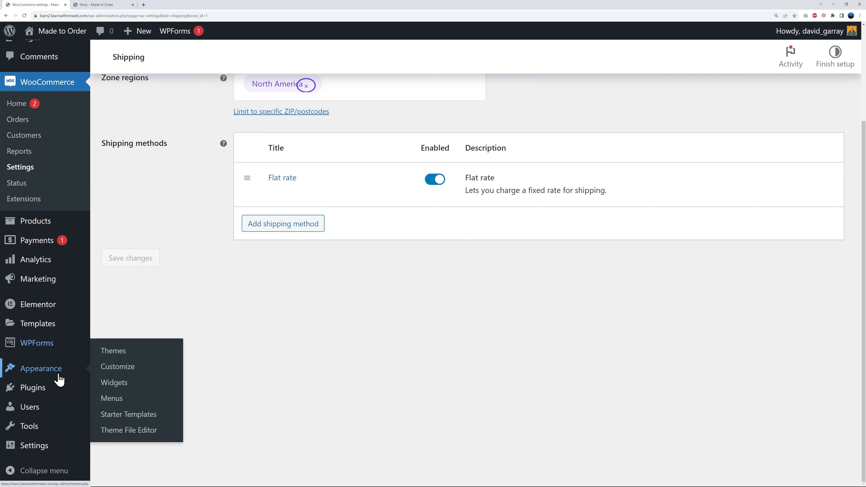
{"action": "right_click", "coordinate": [38, 390]}
{"action": "left_click", "coordinate": [65, 392]}
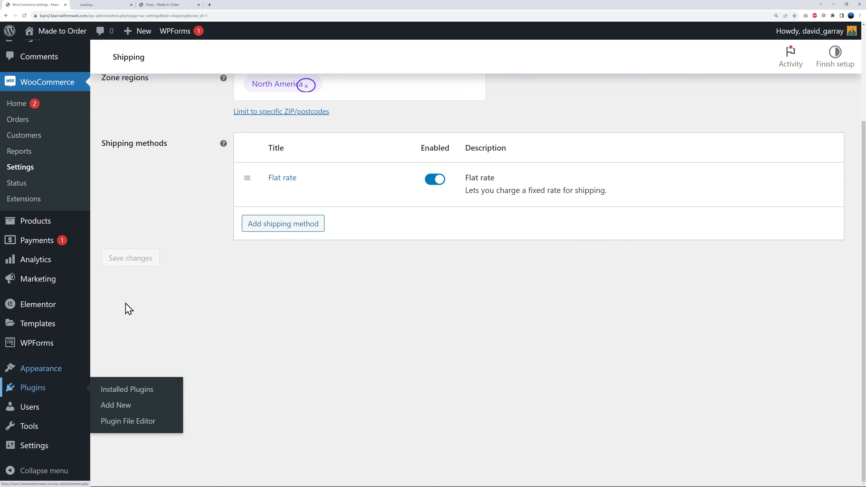
{"action": "left_click", "coordinate": [89, 6]}
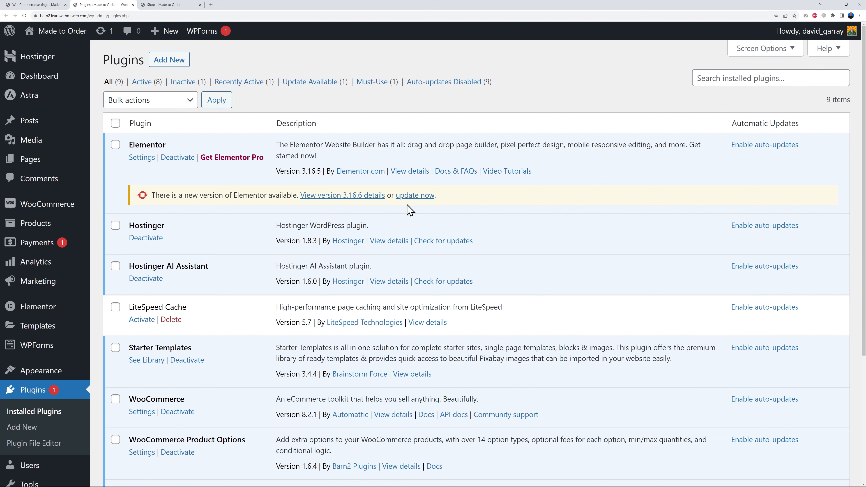
- Search the plugin directory for "woocommerce usps", and install and activate USPS Simple Shipping for Woocommerce
{"action": "left_click", "coordinate": [167, 64]}
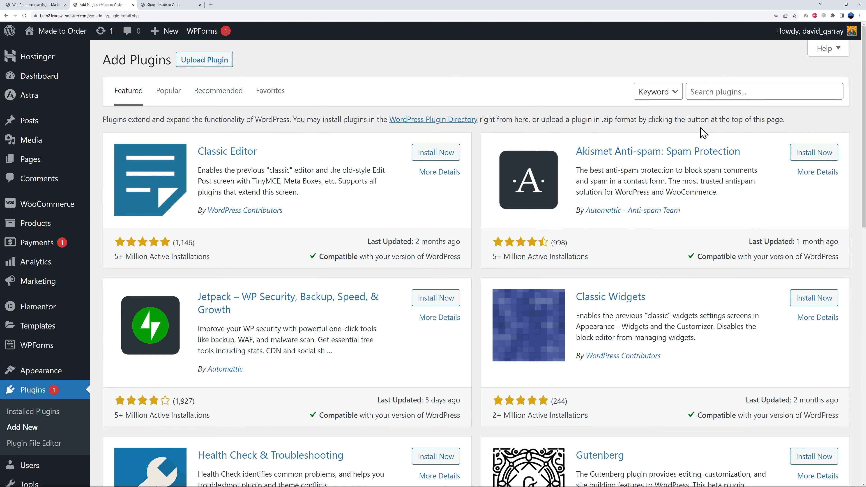
{"action": "left_click", "coordinate": [709, 91]}
{"action": "type", "text": "woocommerce usps"}
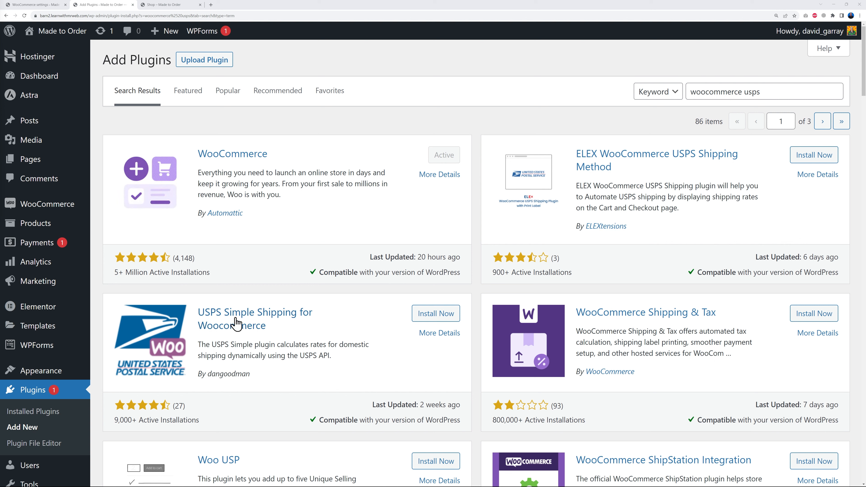
{"action": "left_click", "coordinate": [440, 318]}
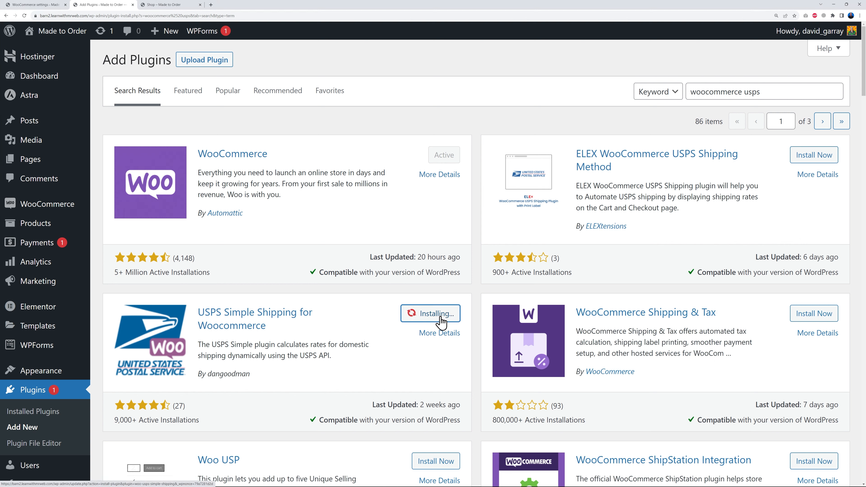
{"action": "left_click", "coordinate": [430, 313]}
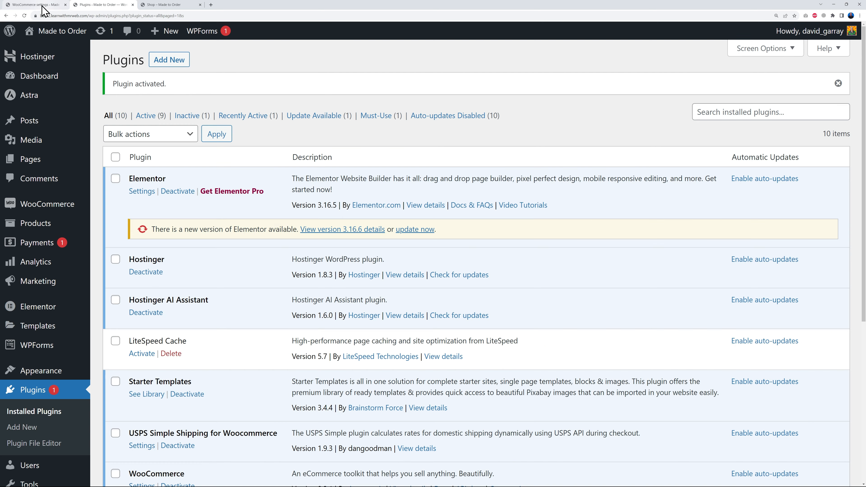
- Reload the WooCommerce shipping settings and review the USPS Simple options and mail services
{"action": "left_click", "coordinate": [42, 6]}
{"action": "scroll", "coordinate": [303, 291], "scroll_direction": "up", "scroll_amount": 3}
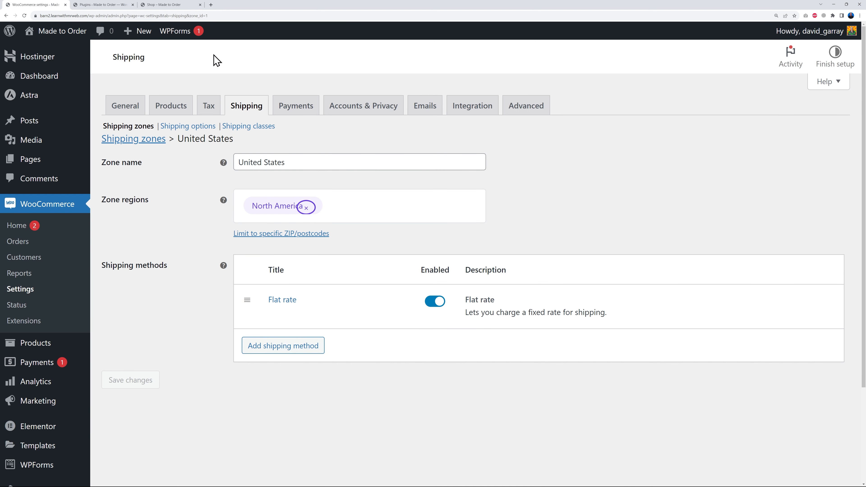
{"action": "left_click", "coordinate": [24, 16]}
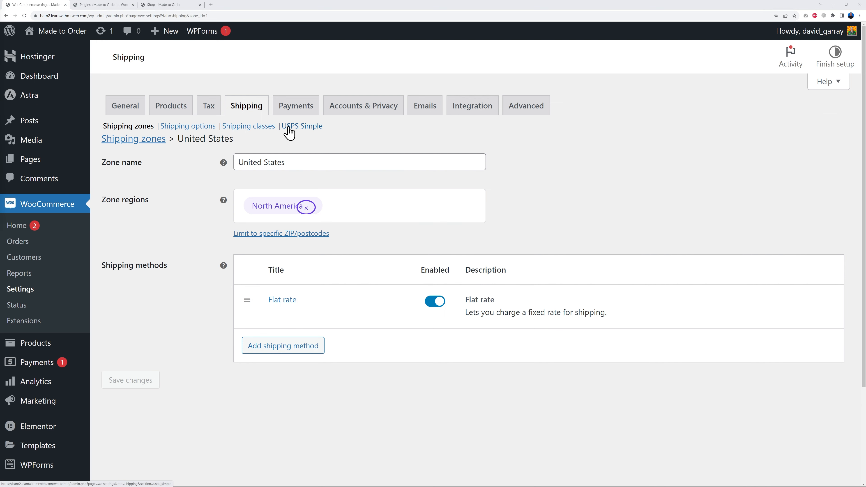
{"action": "left_click", "coordinate": [301, 130]}
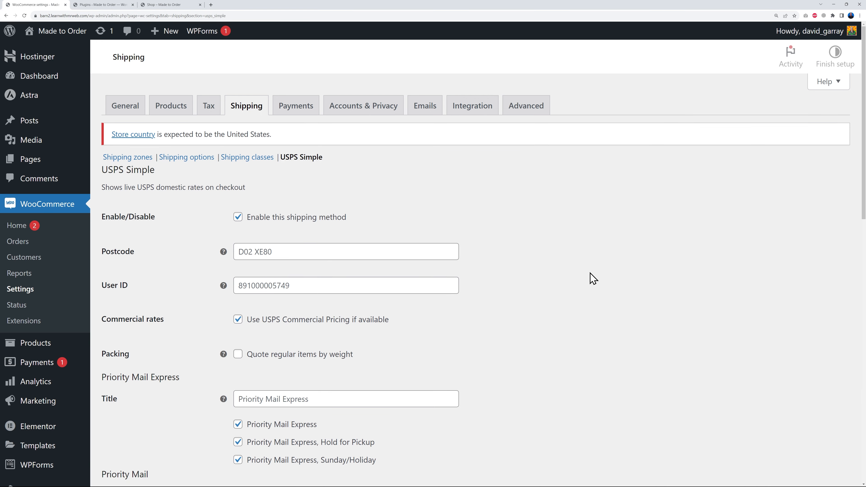
{"action": "scroll", "coordinate": [587, 278], "scroll_direction": "down", "scroll_amount": 3}
{"action": "scroll", "coordinate": [586, 278], "scroll_direction": "down", "scroll_amount": 10}
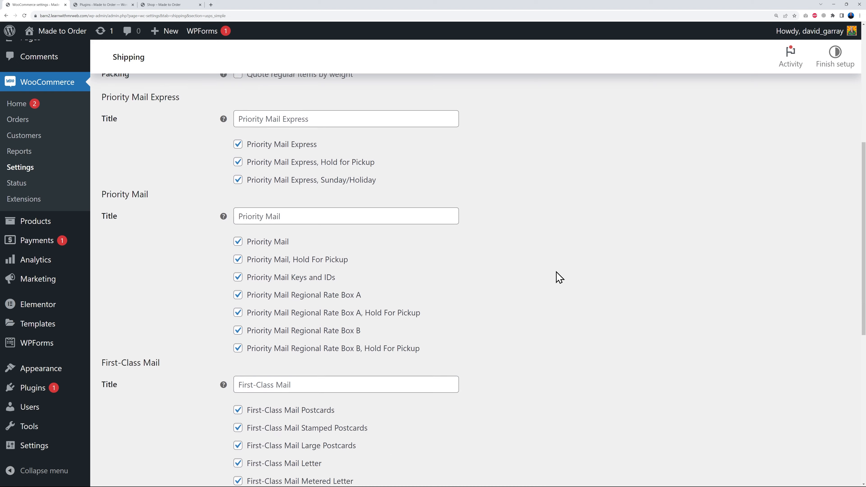
{"action": "scroll", "coordinate": [546, 283], "scroll_direction": "down", "scroll_amount": 4}
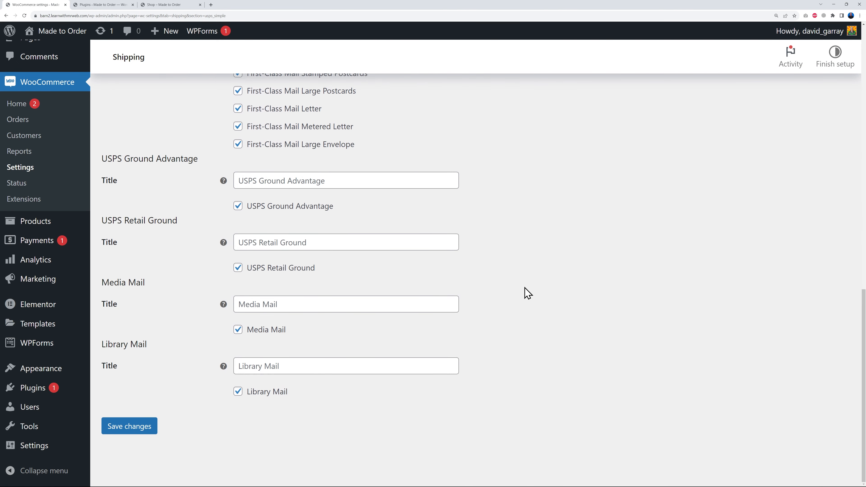
{"action": "scroll", "coordinate": [526, 293], "scroll_direction": "up", "scroll_amount": 5}
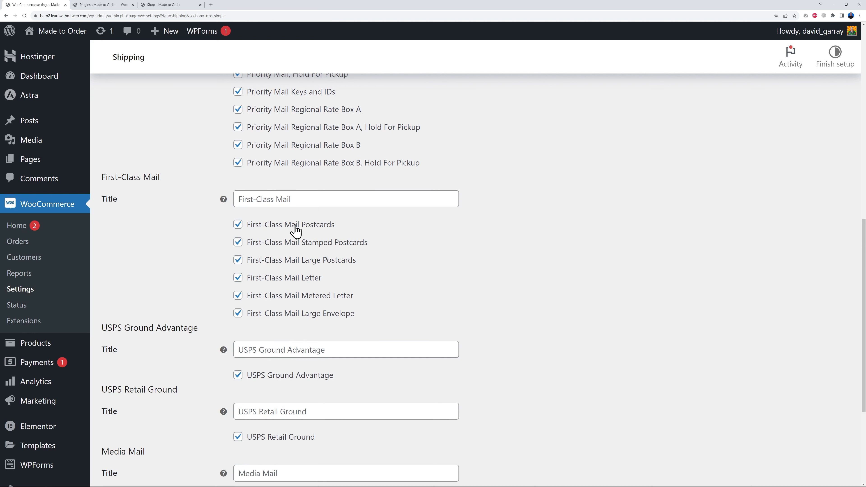
{"action": "scroll", "coordinate": [454, 305], "scroll_direction": "up", "scroll_amount": 6}
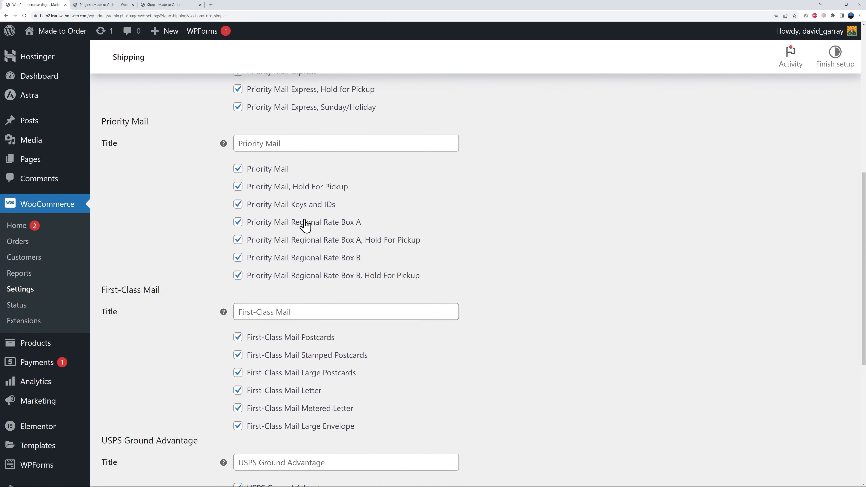
{"action": "scroll", "coordinate": [506, 265], "scroll_direction": "up", "scroll_amount": 8}
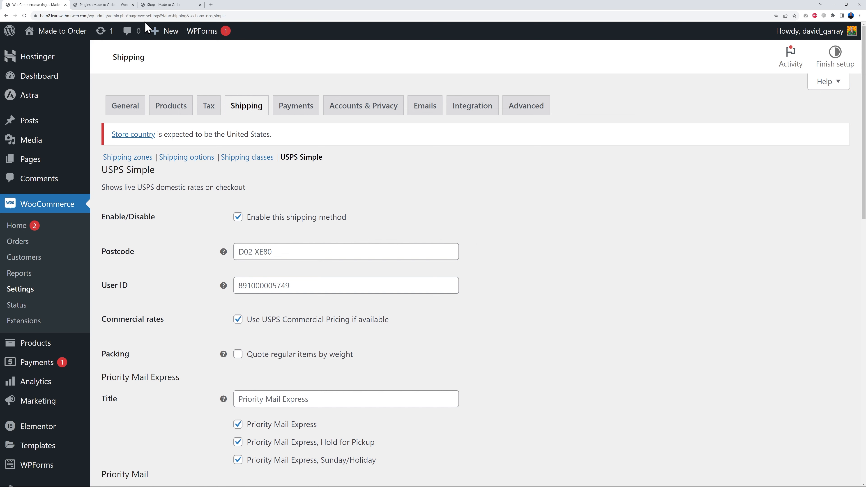
- Search the plugin directory for "woocommerce dhl" to look at the available DHL shipping plugins
{"action": "left_click", "coordinate": [100, 5]}
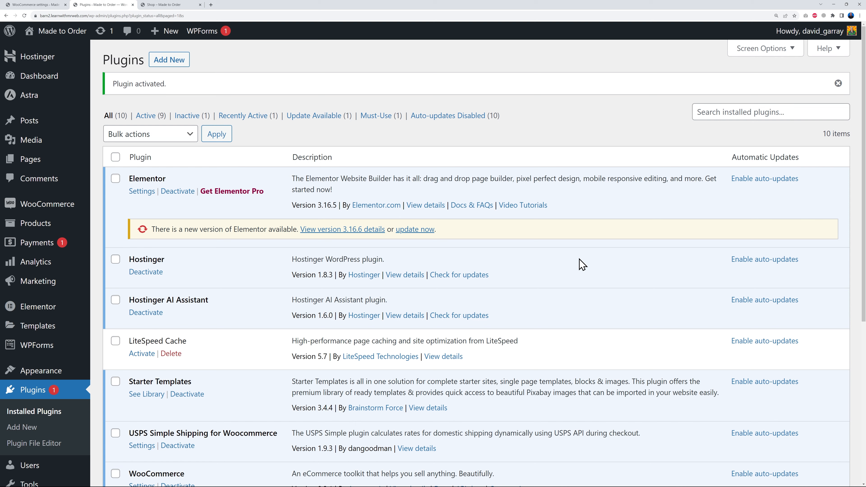
{"action": "left_click", "coordinate": [169, 60]}
{"action": "left_click", "coordinate": [710, 96]}
{"action": "type", "text": "woo"}
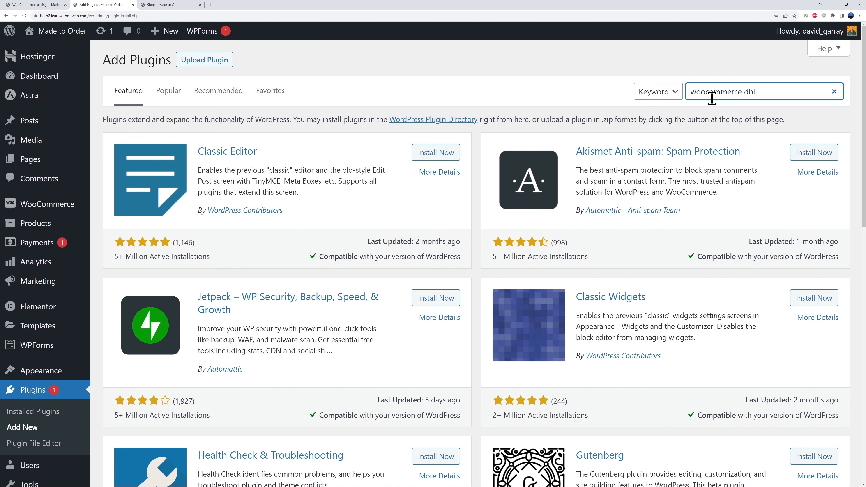
{"action": "type", "text": "commerce dhl"}
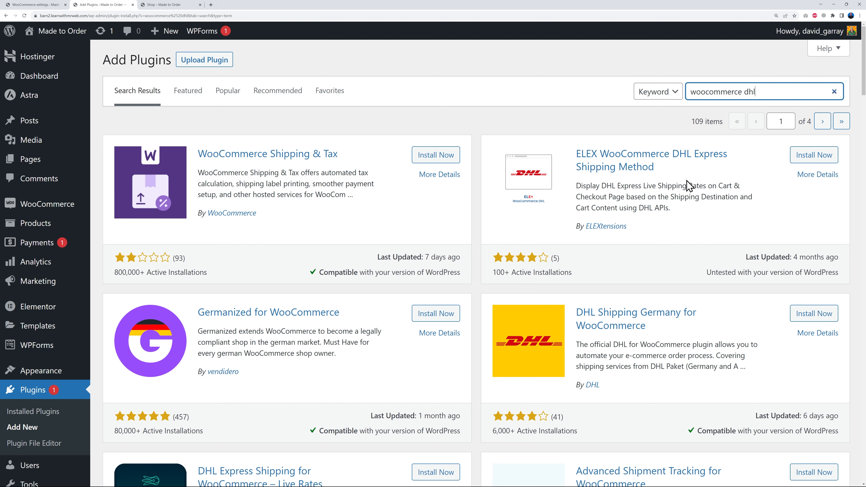
- Return to the WooCommerce settings and open the payment settings
{"action": "left_click", "coordinate": [46, 5]}
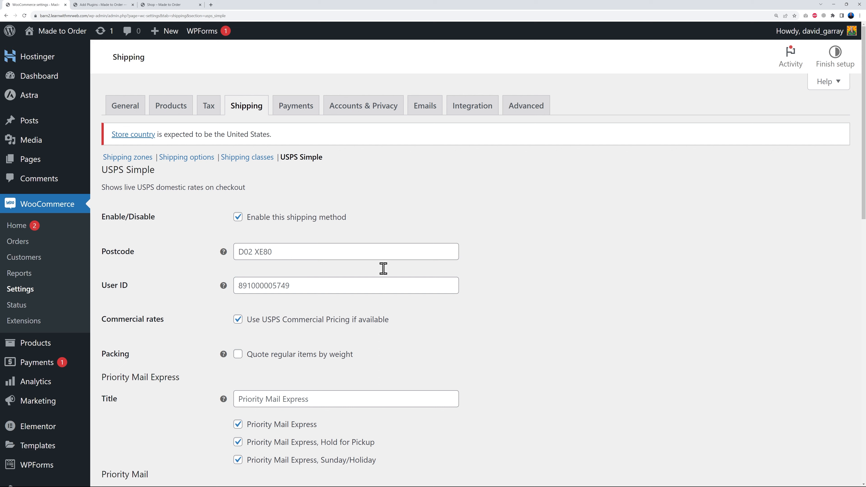
{"action": "left_click", "coordinate": [293, 109]}
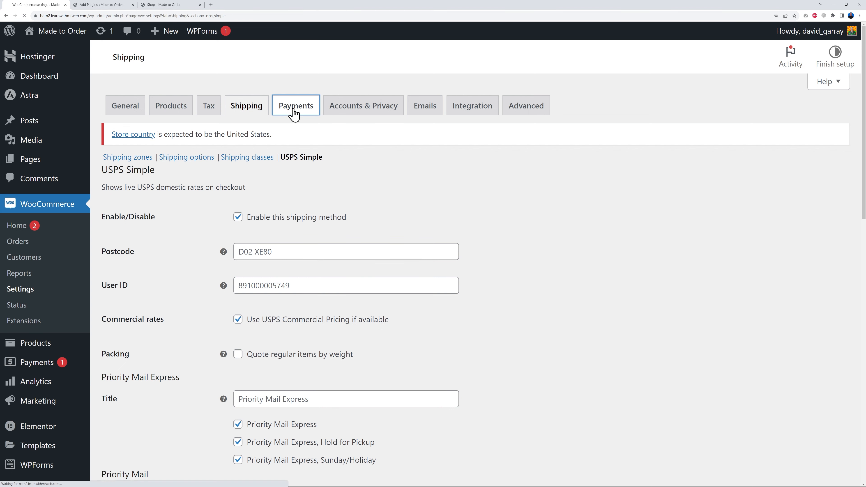
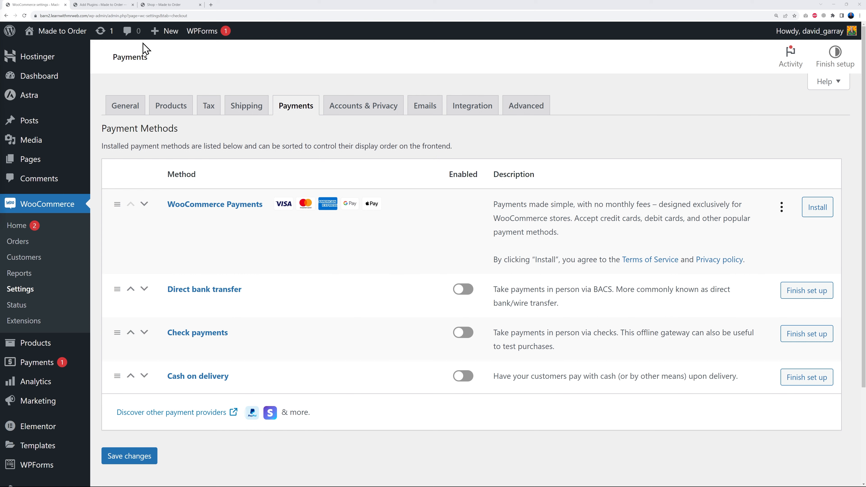
- Search the plugin directory for "woocommerce paypal" to look at the available PayPal payment plugins
{"action": "left_click", "coordinate": [103, 4]}
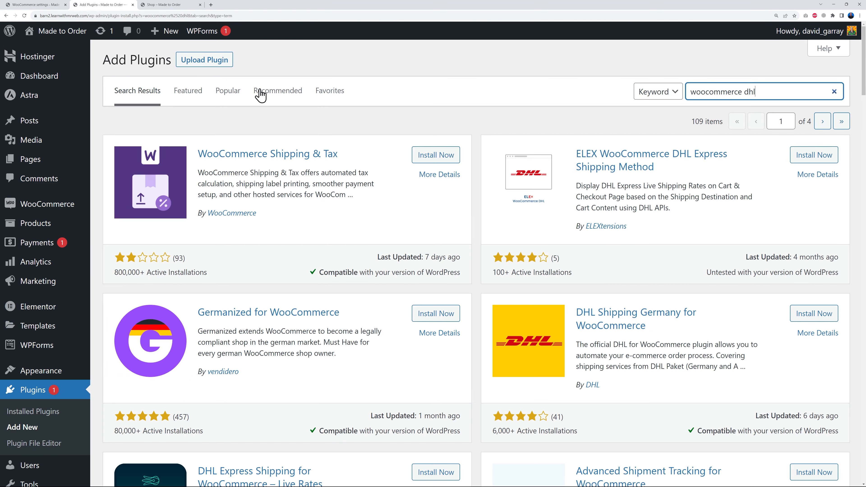
{"action": "left_click", "coordinate": [200, 69]}
{"action": "left_click", "coordinate": [200, 69]}
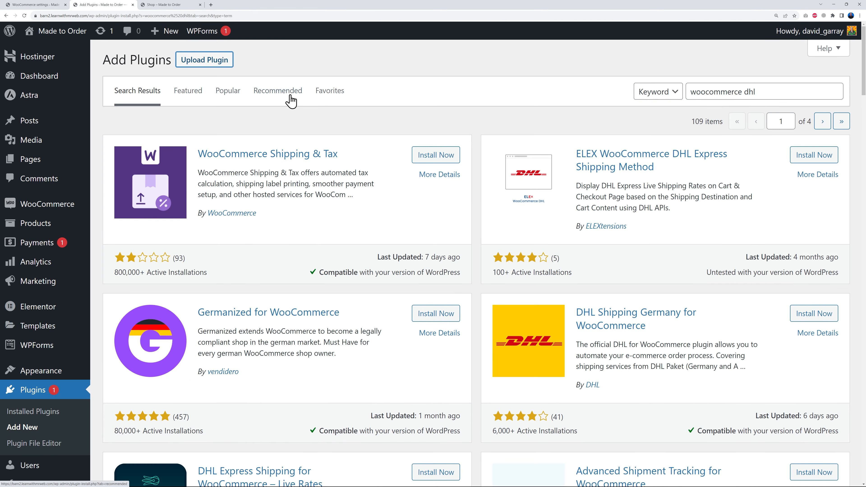
{"action": "triple_click", "coordinate": [739, 93]}
{"action": "left_click", "coordinate": [752, 91]}
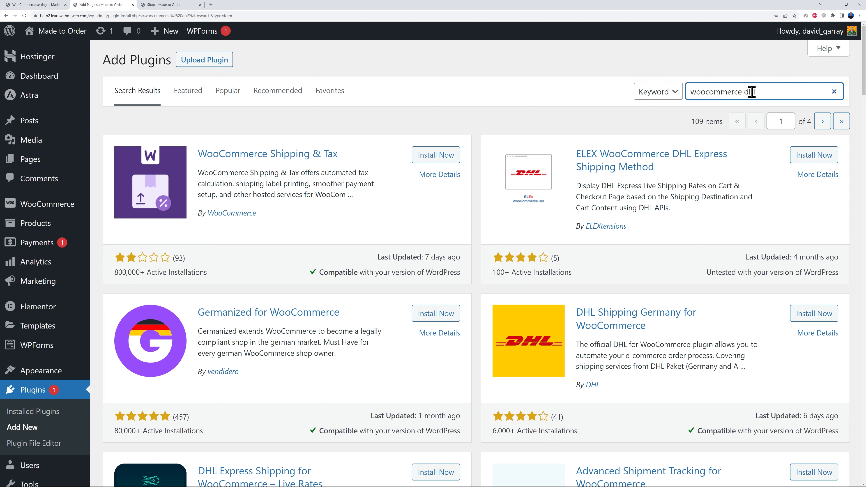
{"action": "left_click_drag", "start_coordinate": [745, 92], "coordinate": [765, 92]}
{"action": "type", "text": "paypa"}
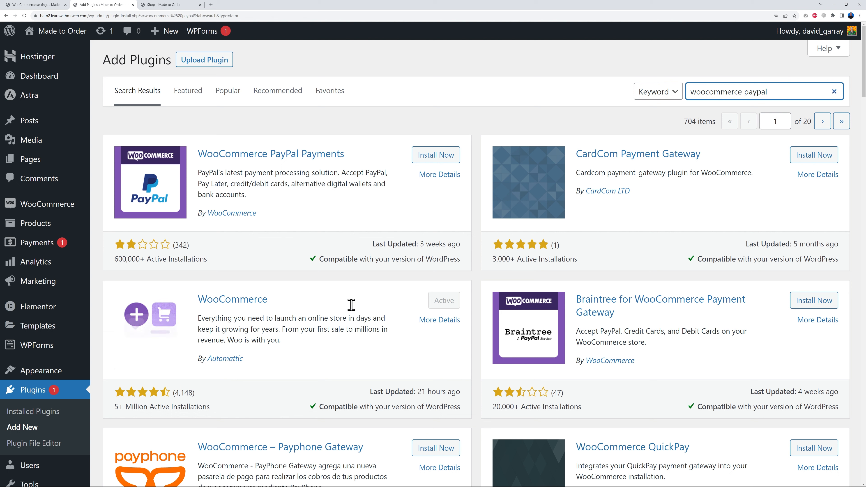
- Search the plugin directory for "woocommerce stripe", and install and activate Payment Plugins for Stripe WooCommerce
{"action": "double_click", "coordinate": [747, 91]}
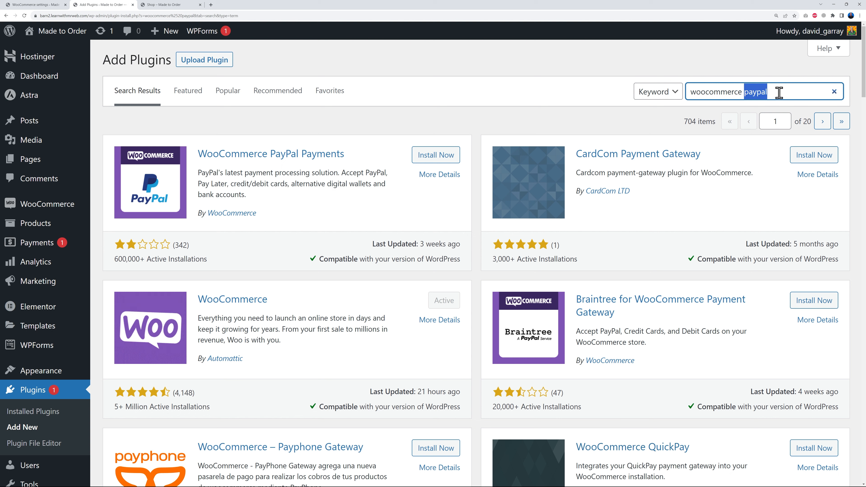
{"action": "type", "text": "stripe"}
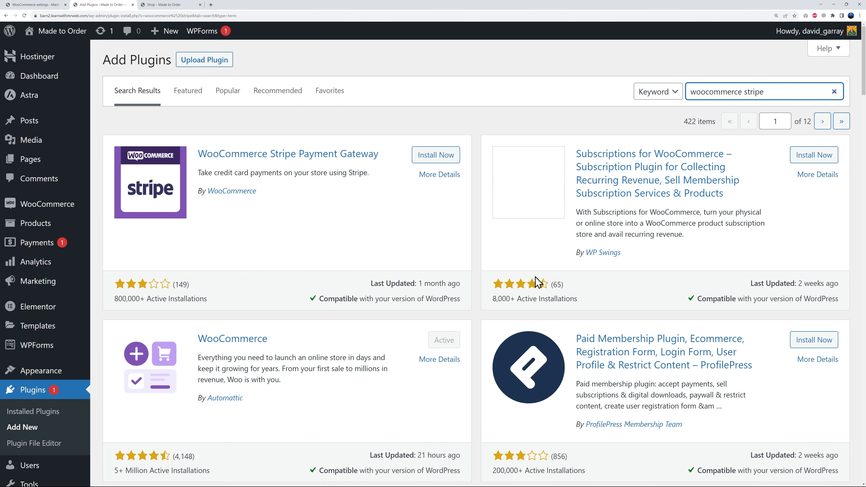
{"action": "scroll", "coordinate": [682, 358], "scroll_direction": "down", "scroll_amount": 3}
{"action": "scroll", "coordinate": [682, 358], "scroll_direction": "down", "scroll_amount": 7}
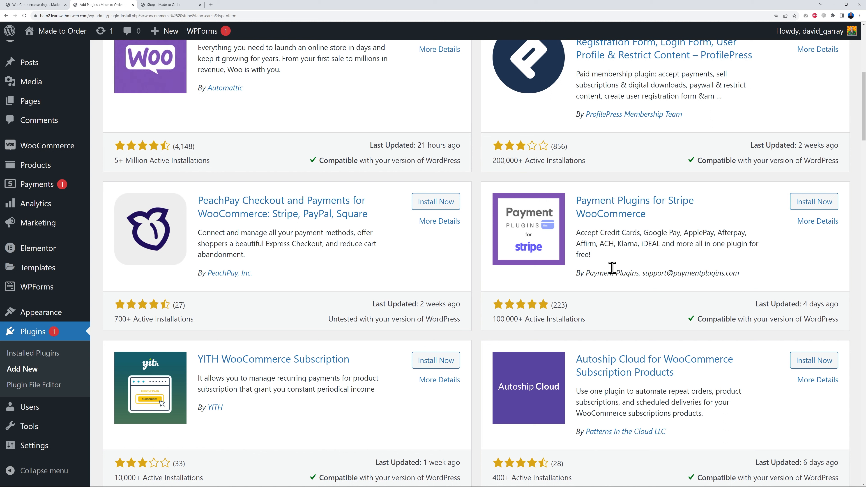
{"action": "left_click", "coordinate": [818, 202]}
{"action": "left_click", "coordinate": [810, 207]}
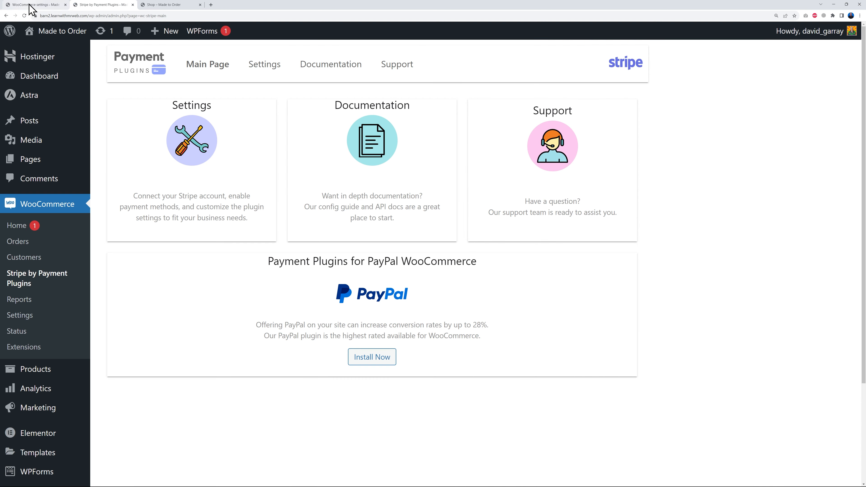
- Reload the WooCommerce payment settings and review the payment methods added by the Stripe plugin
{"action": "left_click", "coordinate": [33, 4]}
{"action": "left_click", "coordinate": [24, 15]}
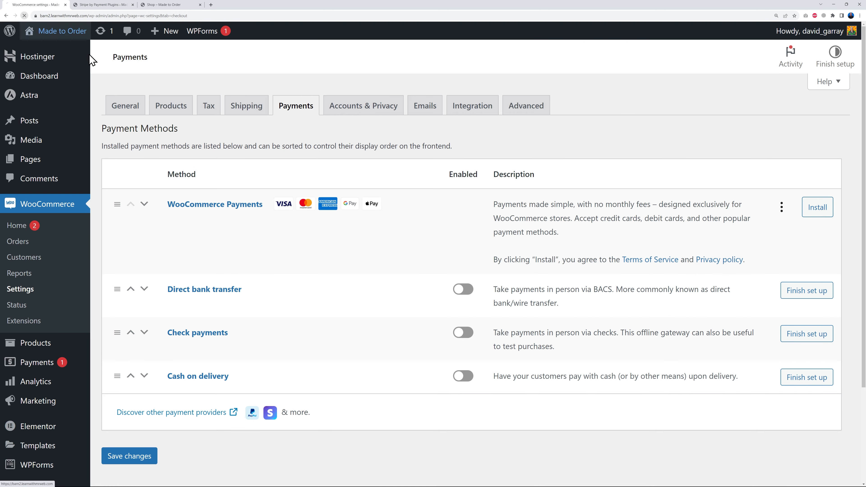
{"action": "scroll", "coordinate": [363, 293], "scroll_direction": "down", "scroll_amount": 7}
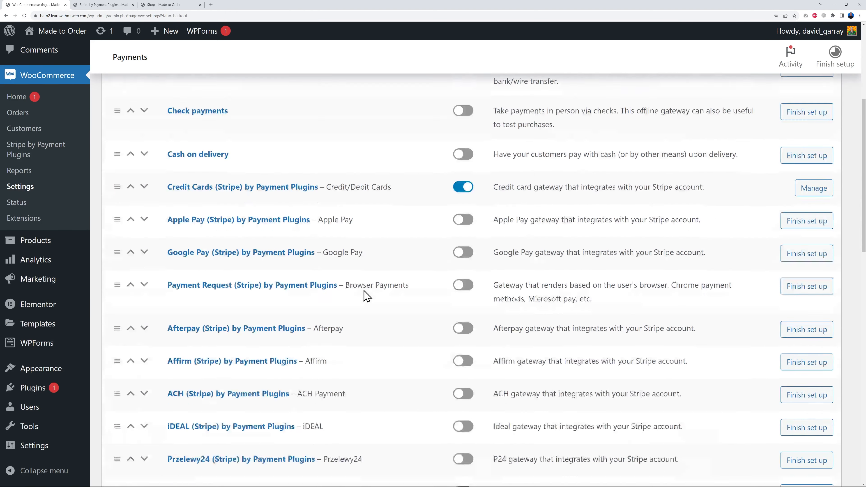
{"action": "scroll", "coordinate": [388, 334], "scroll_direction": "down", "scroll_amount": 8}
{"action": "scroll", "coordinate": [383, 350], "scroll_direction": "up", "scroll_amount": 9}
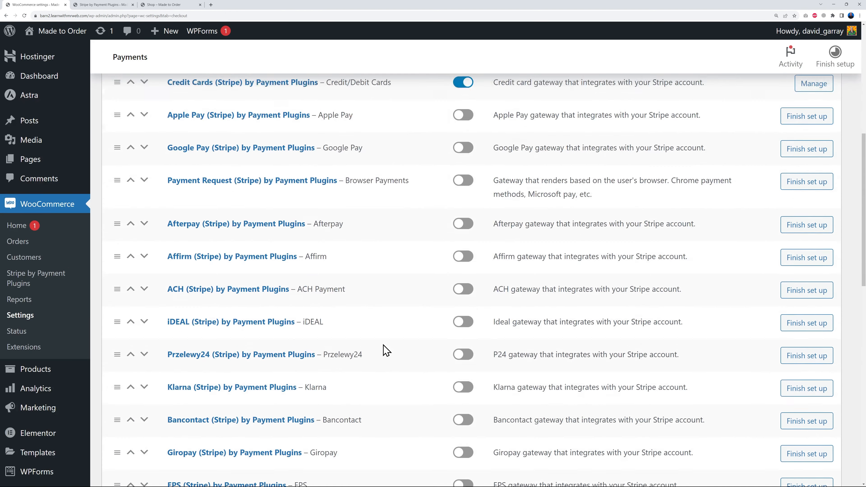
{"action": "scroll", "coordinate": [491, 315], "scroll_direction": "up", "scroll_amount": 2}
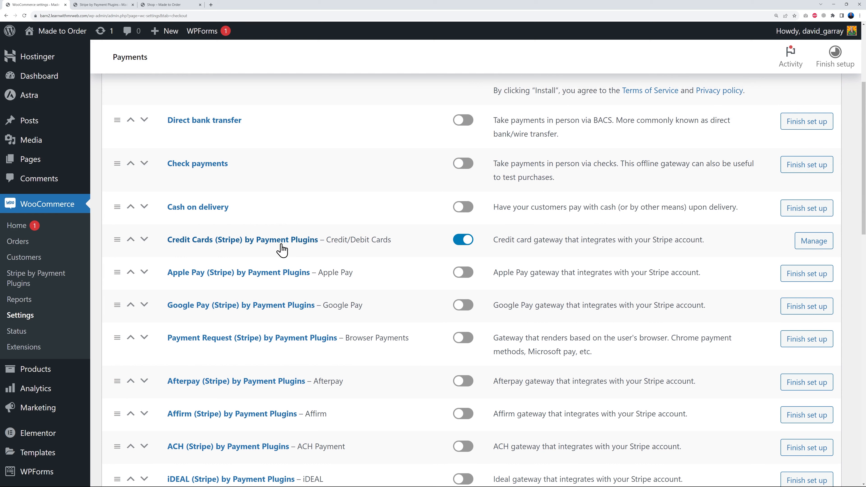
- Open the API settings of the Stripe credit card gateway and connect the Everything Custom-Built Stripe account in Test mode
{"action": "left_click", "coordinate": [242, 246]}
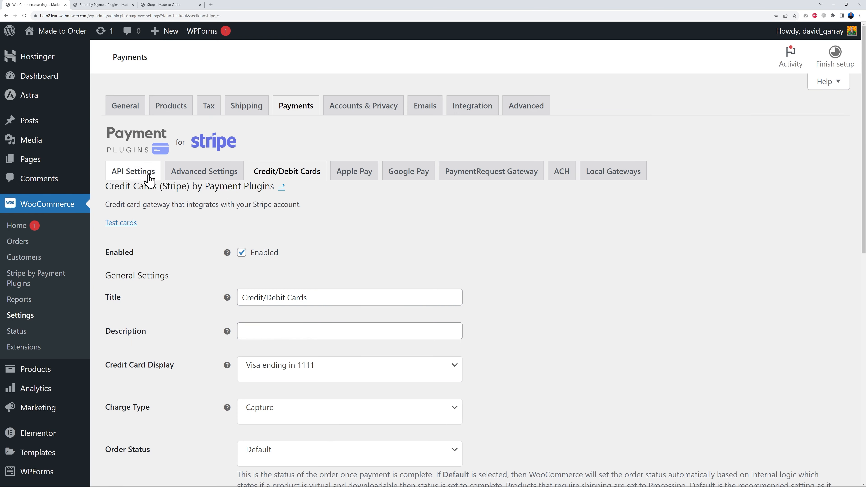
{"action": "left_click", "coordinate": [152, 179]}
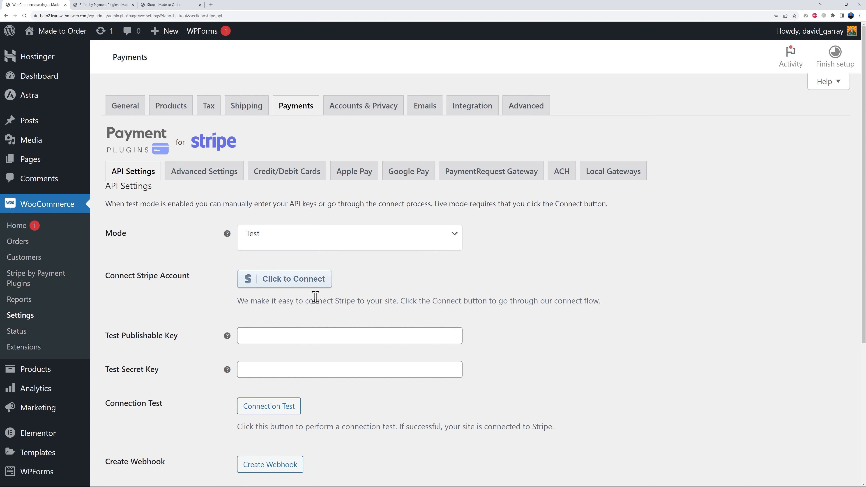
{"action": "left_click", "coordinate": [291, 287]}
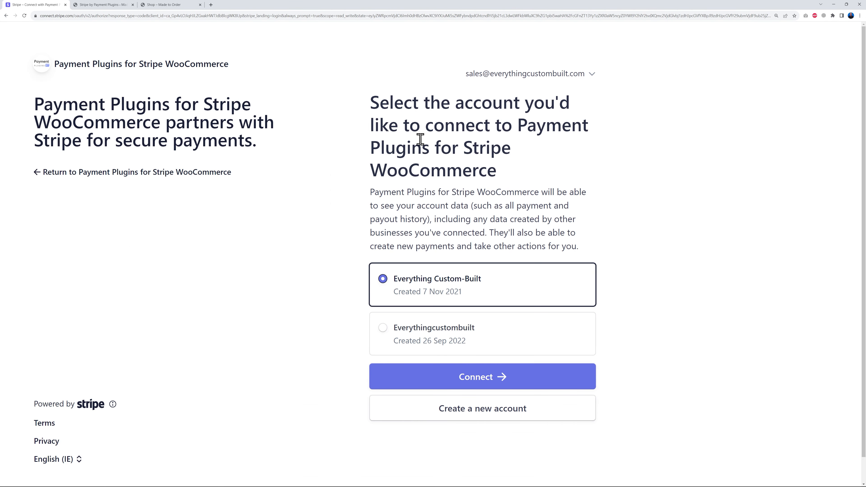
{"action": "left_click", "coordinate": [485, 384]}
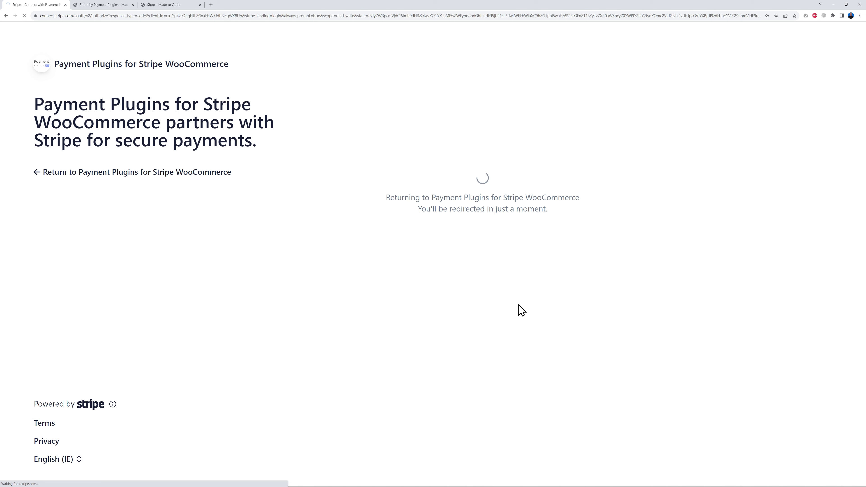
{"action": "scroll", "coordinate": [601, 319], "scroll_direction": "down", "scroll_amount": 4}
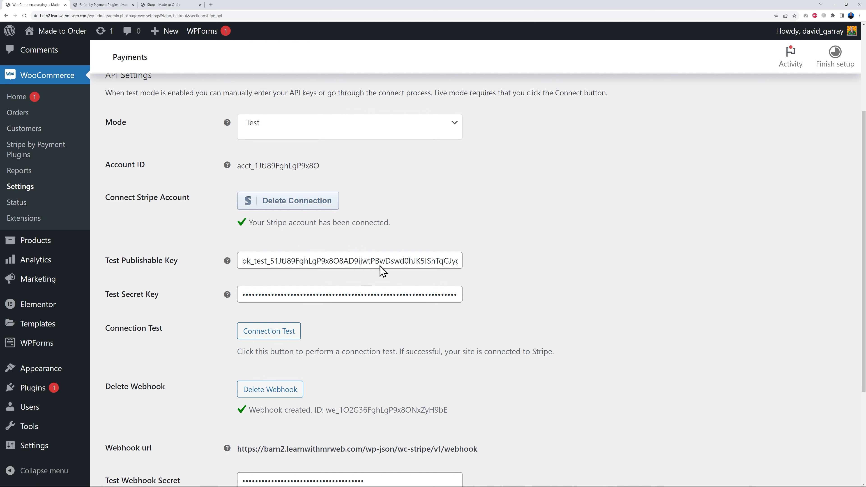
{"action": "scroll", "coordinate": [613, 334], "scroll_direction": "up", "scroll_amount": 4}
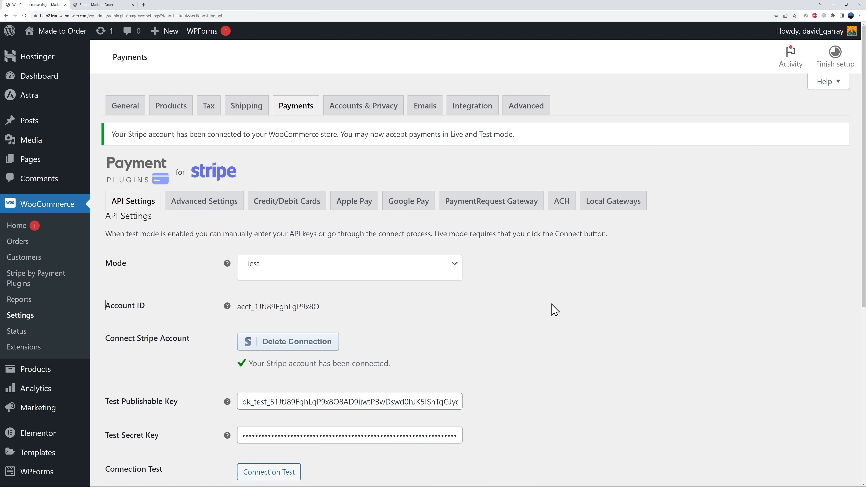
- Open the WooCommerce email settings, review the New order notification's options and return to the notification list
{"action": "left_click", "coordinate": [423, 108]}
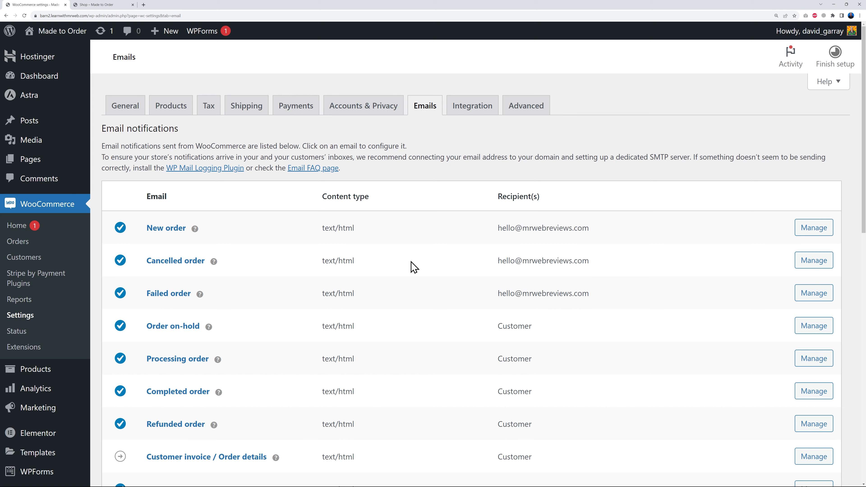
{"action": "left_click", "coordinate": [161, 236]}
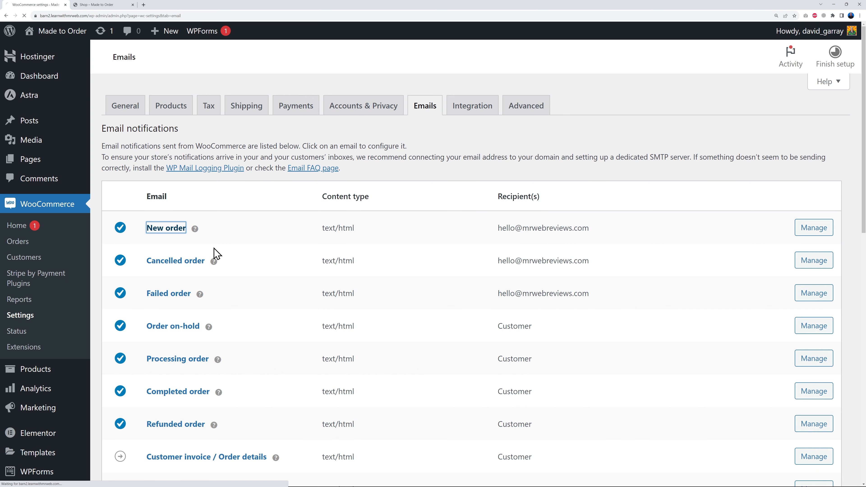
{"action": "scroll", "coordinate": [531, 341], "scroll_direction": "down", "scroll_amount": 3}
{"action": "scroll", "coordinate": [504, 328], "scroll_direction": "up", "scroll_amount": 3}
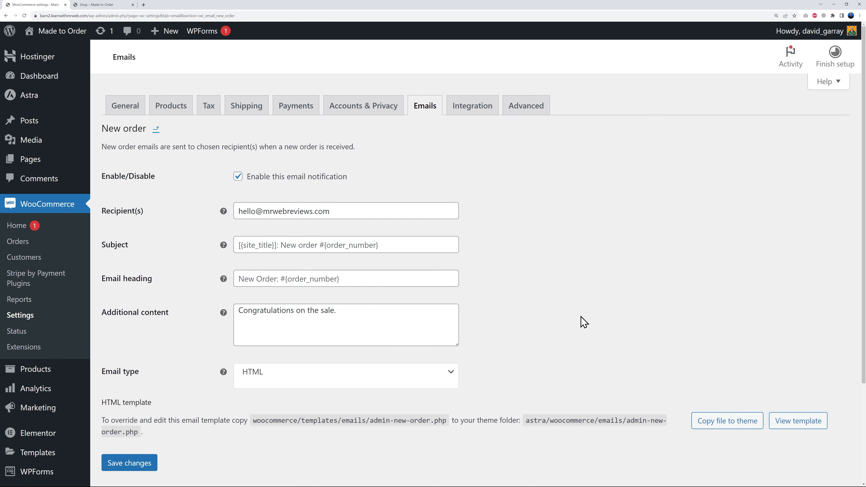
{"action": "left_click", "coordinate": [156, 129]}
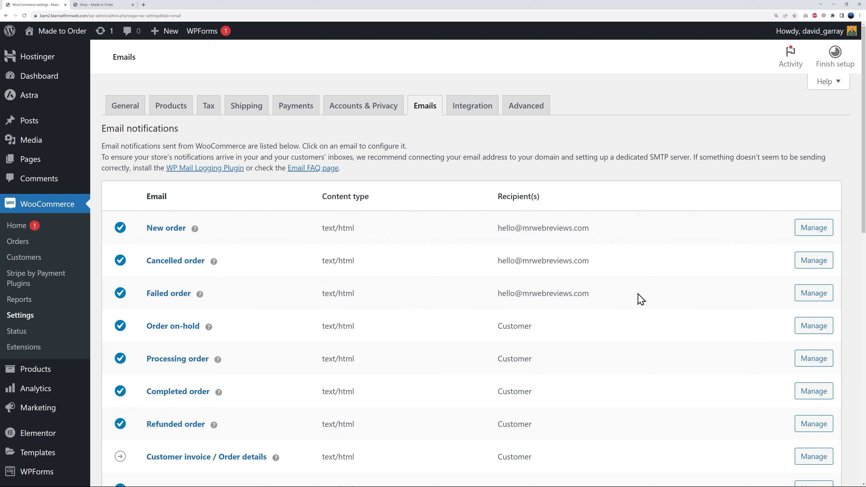
- Set the email template's base color to red #f61212 and save the email settings
{"action": "scroll", "coordinate": [641, 299], "scroll_direction": "down", "scroll_amount": 20}
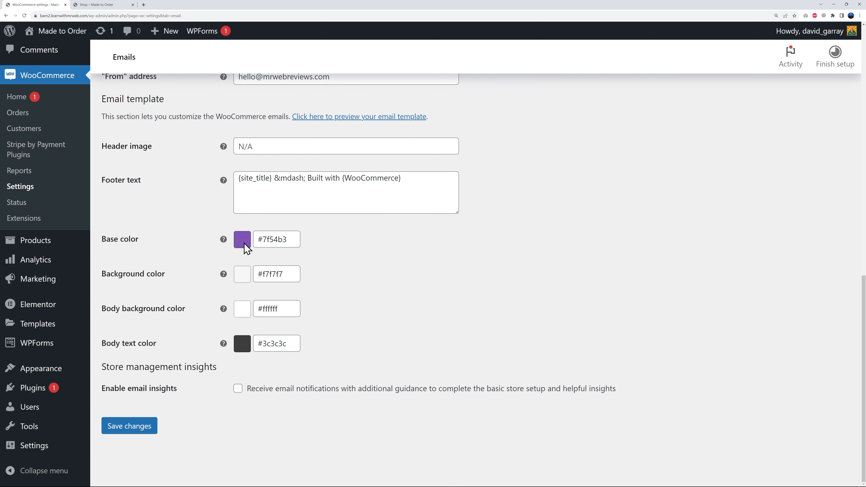
{"action": "left_click", "coordinate": [263, 240]}
{"action": "left_click_drag", "start_coordinate": [332, 314], "coordinate": [333, 341]}
{"action": "left_click", "coordinate": [306, 315]}
{"action": "left_click", "coordinate": [266, 239]}
{"action": "left_click_drag", "start_coordinate": [312, 303], "coordinate": [316, 296]}
{"action": "left_click", "coordinate": [398, 293]}
{"action": "left_click", "coordinate": [146, 426]}
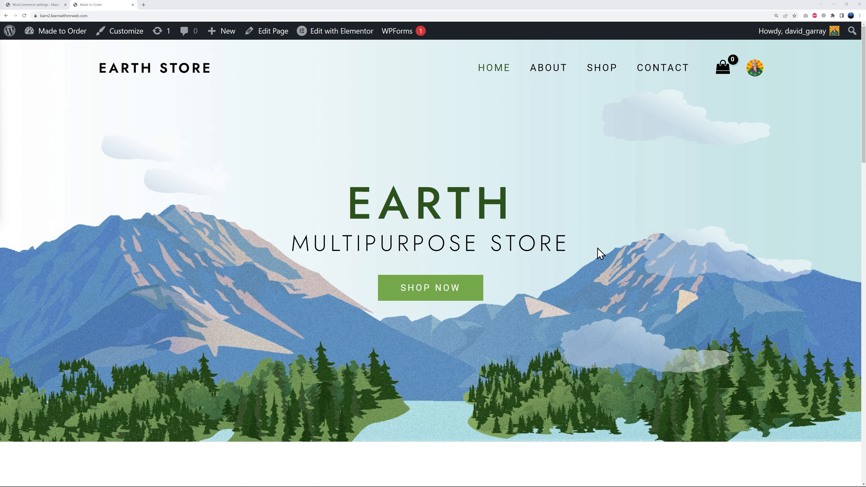
- Review the store's live home page from the hero section through the products to the footer
{"action": "scroll", "coordinate": [746, 304], "scroll_direction": "down", "scroll_amount": 8}
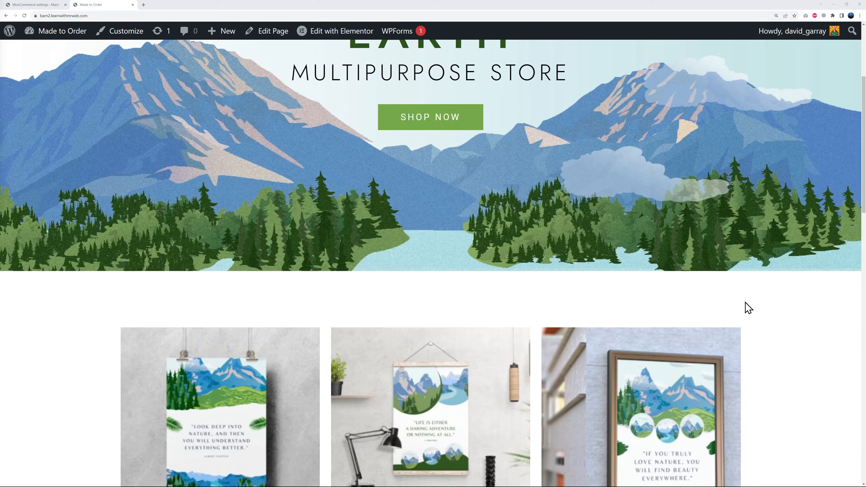
{"action": "scroll", "coordinate": [775, 309], "scroll_direction": "up", "scroll_amount": 8}
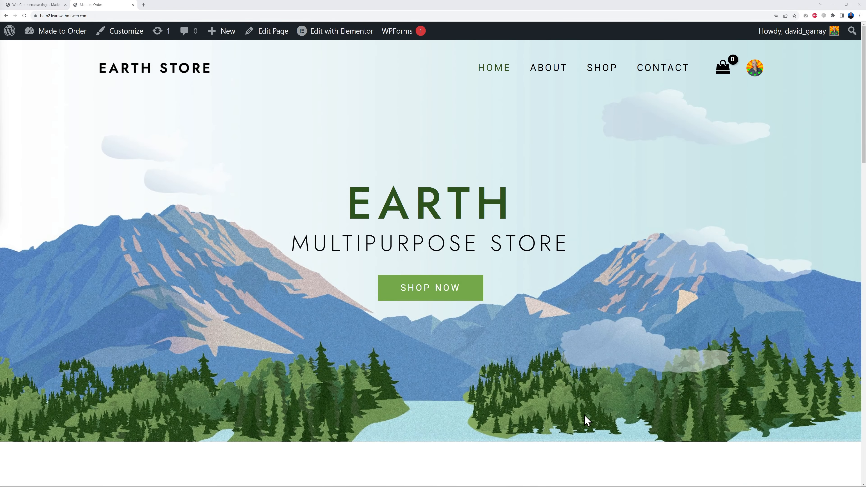
{"action": "scroll", "coordinate": [765, 300], "scroll_direction": "down", "scroll_amount": 10}
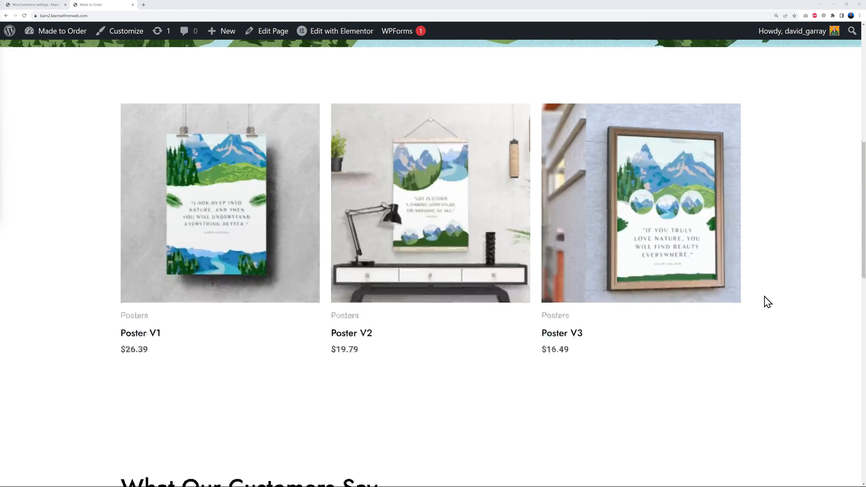
{"action": "scroll", "coordinate": [768, 301], "scroll_direction": "down", "scroll_amount": 10}
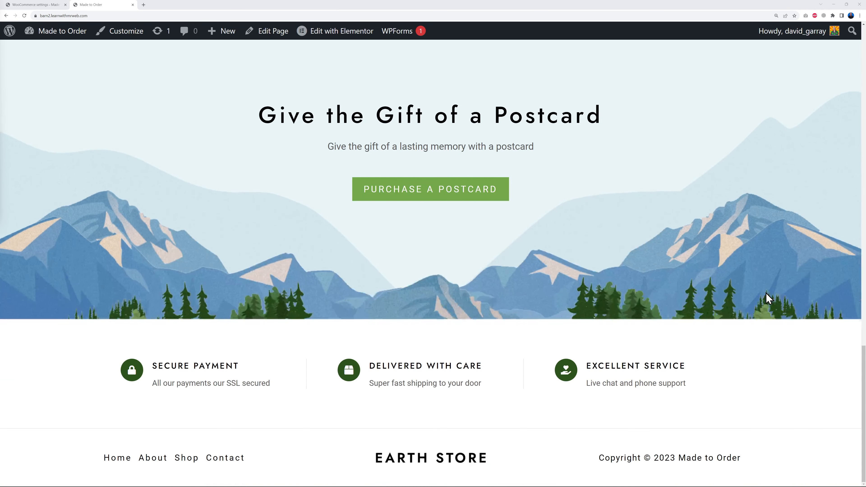
{"action": "scroll", "coordinate": [767, 299], "scroll_direction": "up", "scroll_amount": 20}
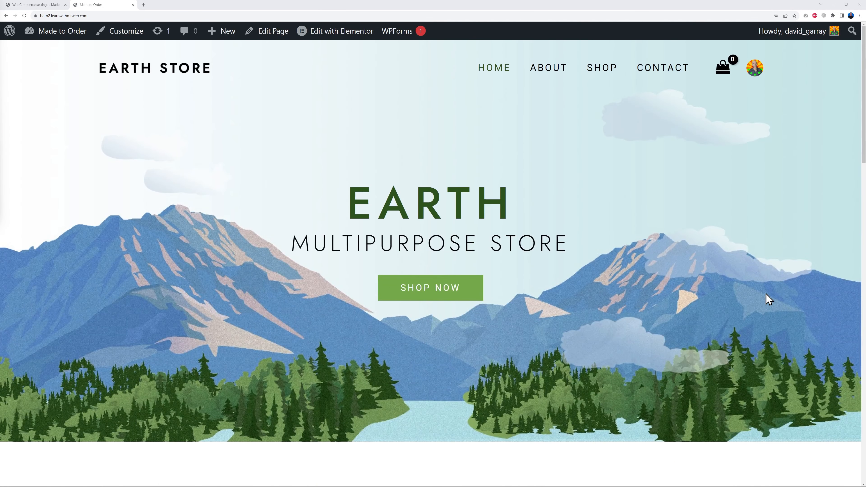
- Go to the site's pages, open the Home front page in the Elementor editor and open the hero section's settings
{"action": "left_click", "coordinate": [36, 4]}
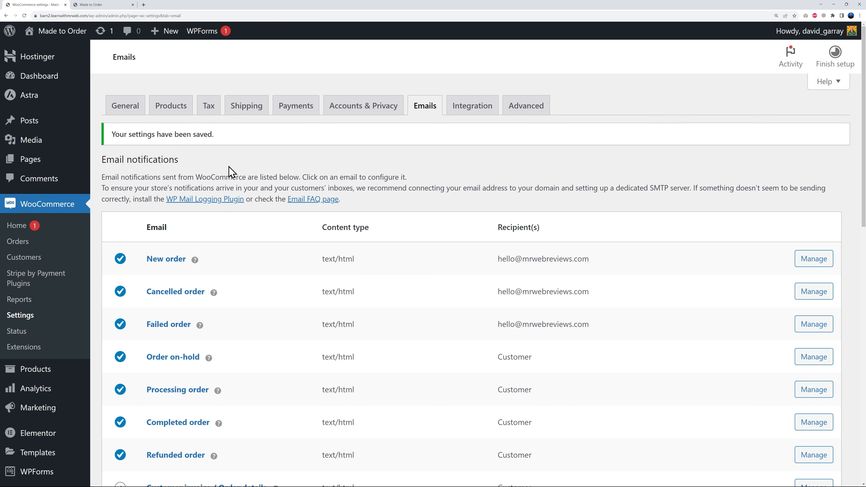
{"action": "left_click", "coordinate": [36, 161]}
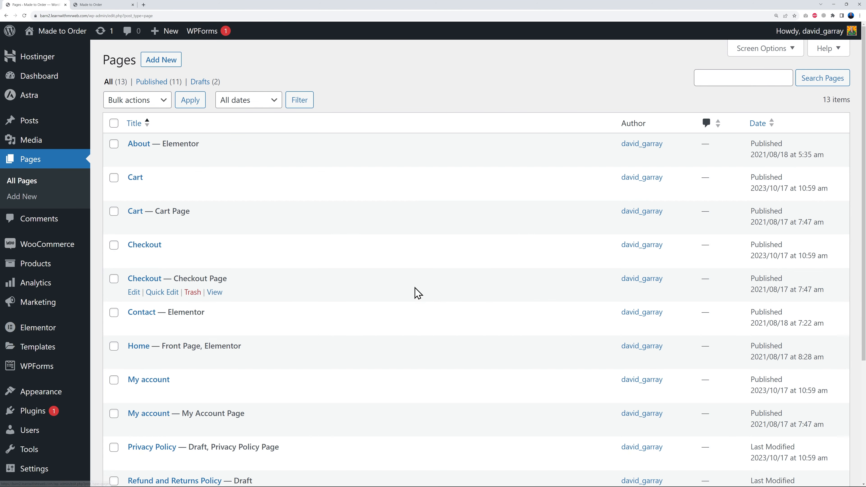
{"action": "scroll", "coordinate": [415, 292], "scroll_direction": "down", "scroll_amount": 3}
{"action": "scroll", "coordinate": [415, 292], "scroll_direction": "down", "scroll_amount": 2}
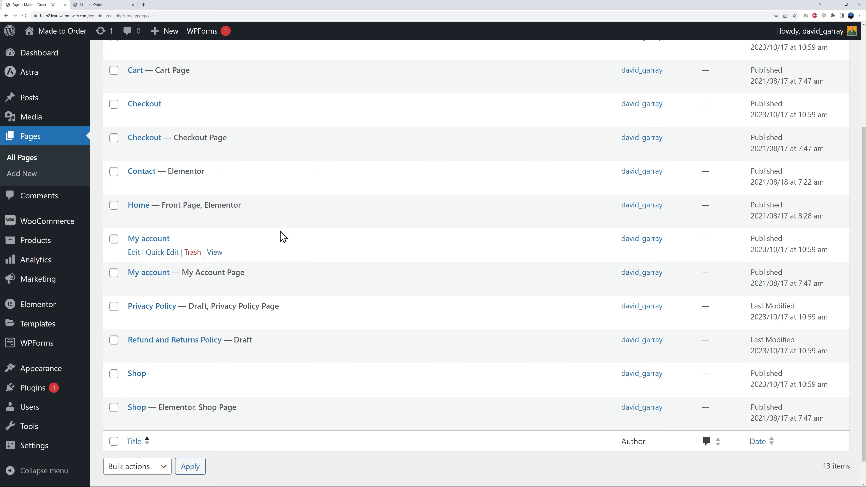
{"action": "left_click", "coordinate": [265, 222]}
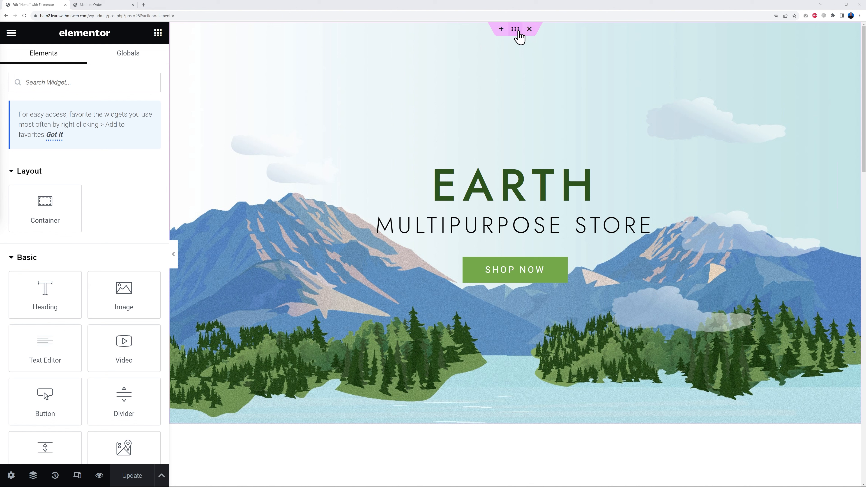
{"action": "left_click", "coordinate": [515, 30]}
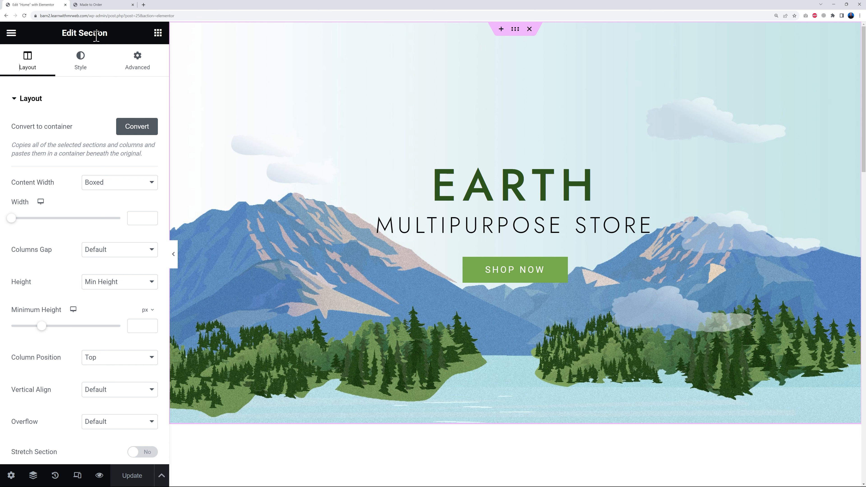
- Replace the hero section's background image with printing-house-2159700_1920.jpg from the media library
{"action": "left_click", "coordinate": [81, 72]}
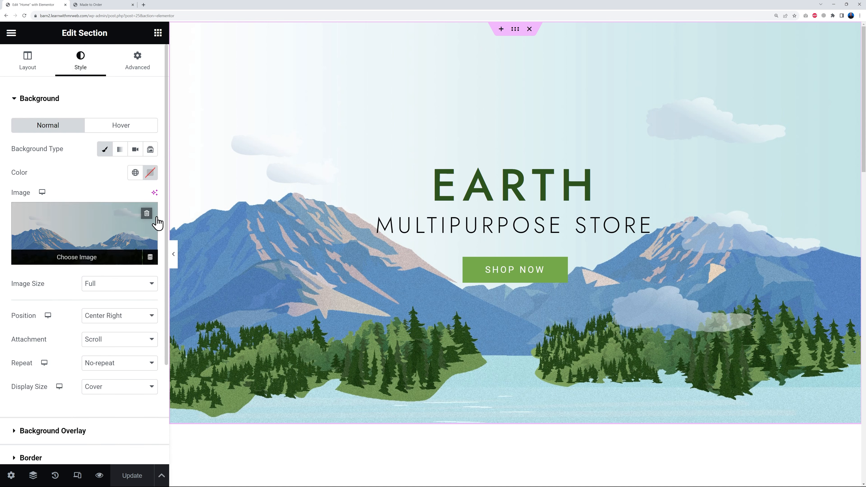
{"action": "mouse_move", "coordinate": [120, 226]}
{"action": "left_click", "coordinate": [107, 229]}
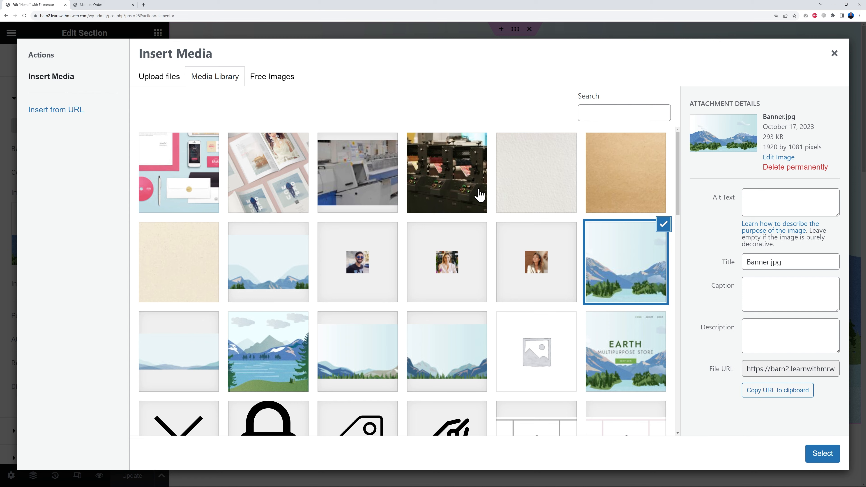
{"action": "left_click", "coordinate": [457, 191]}
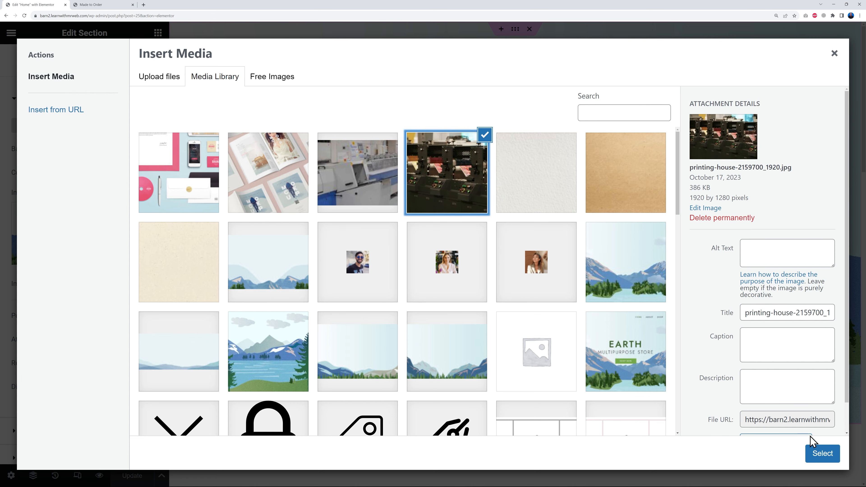
{"action": "left_click", "coordinate": [821, 453]}
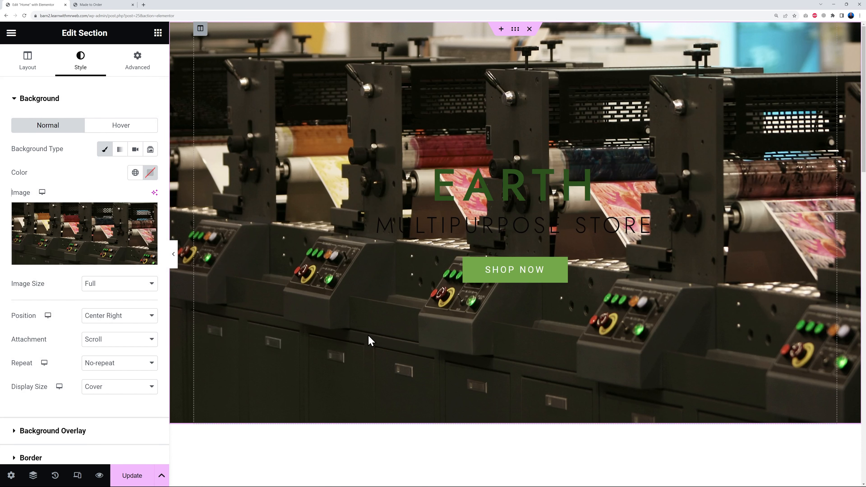
- Try home-banner2.jpg from the media library as the hero section's background image
{"action": "left_click", "coordinate": [126, 227]}
{"action": "left_click", "coordinate": [345, 193]}
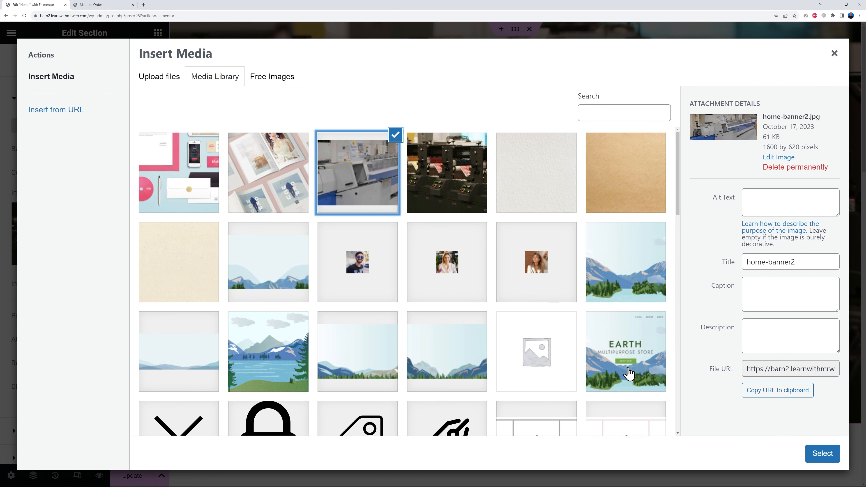
{"action": "left_click", "coordinate": [817, 454]}
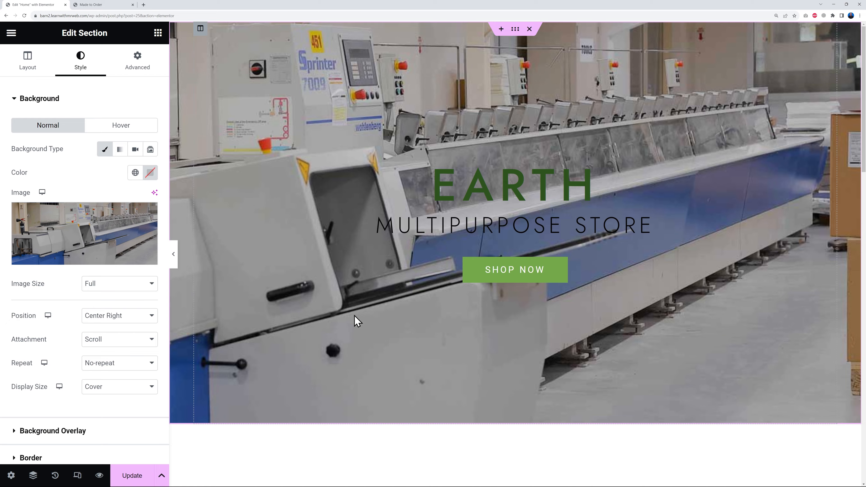
- Set the hero section's background image to print-mockup-example.jpg from the media library
{"action": "left_click", "coordinate": [115, 235]}
{"action": "left_click", "coordinate": [288, 200]}
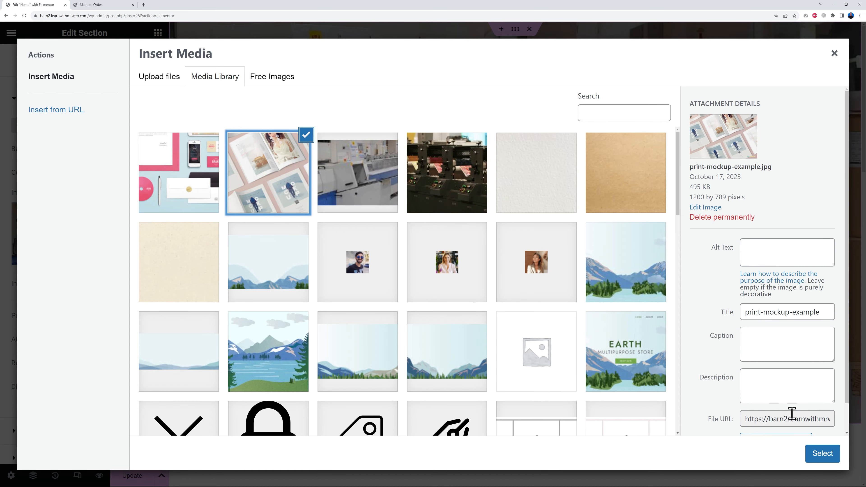
{"action": "left_click", "coordinate": [820, 454]}
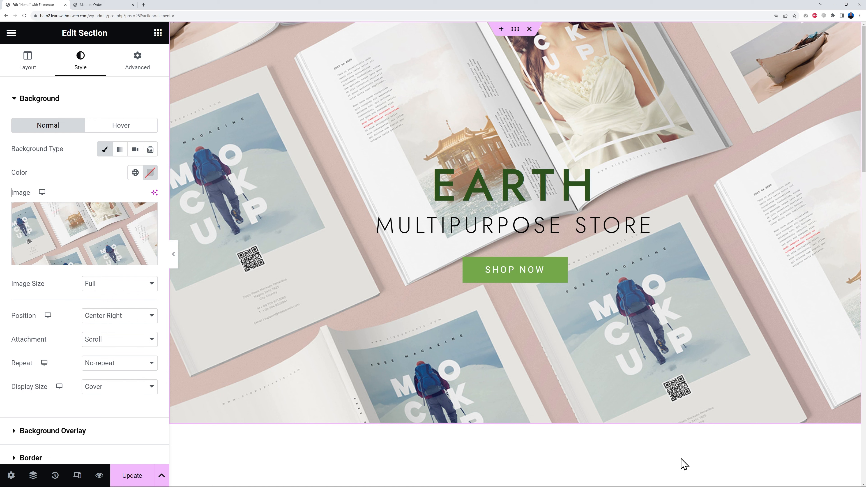
- Try Untitled-12.jpg as the hero section's background image and switch back to print-mockup-example.jpg
{"action": "left_click", "coordinate": [114, 234]}
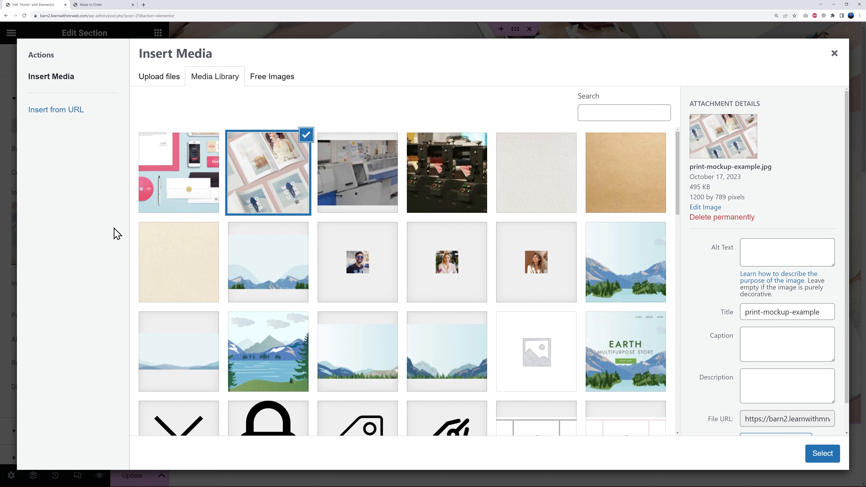
{"action": "left_click", "coordinate": [195, 204]}
{"action": "left_click", "coordinate": [818, 454]}
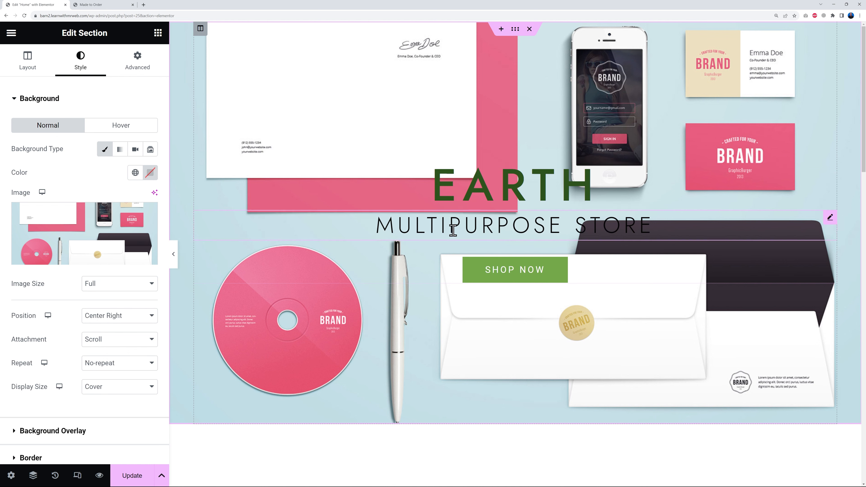
{"action": "left_click", "coordinate": [130, 244]}
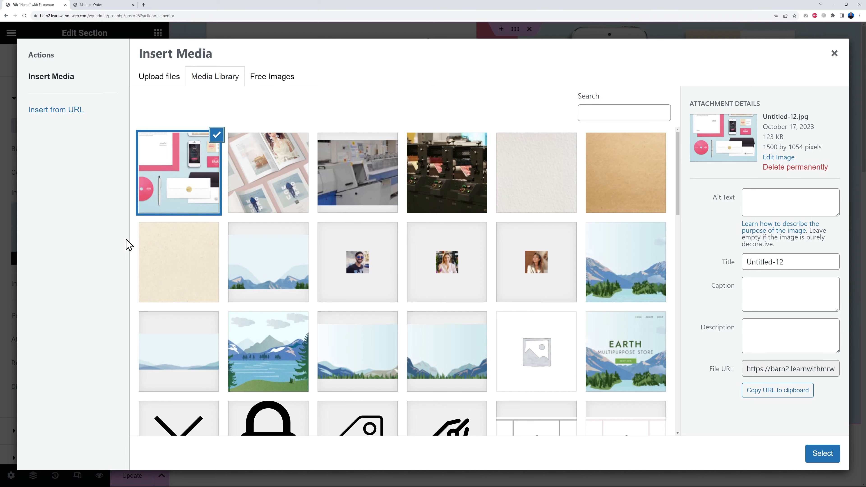
{"action": "left_click", "coordinate": [269, 186]}
{"action": "left_click", "coordinate": [821, 458]}
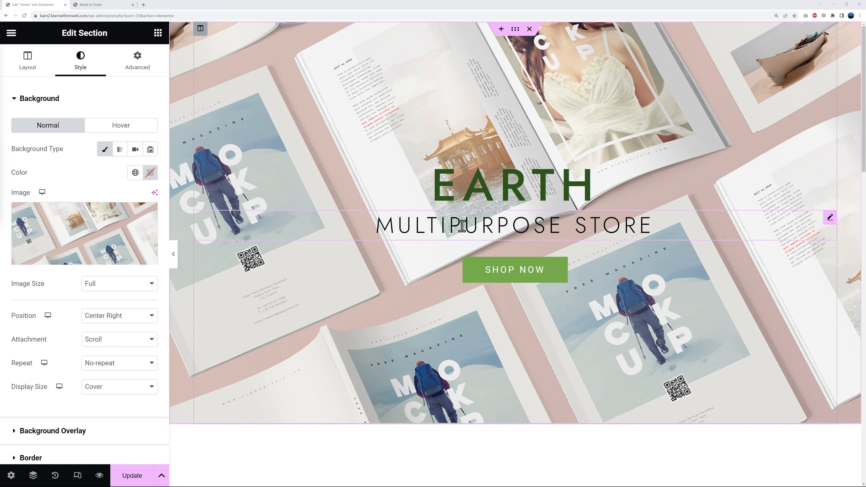
- Change the hero section's main heading text to "NY PRINTING"
{"action": "left_click", "coordinate": [486, 195]}
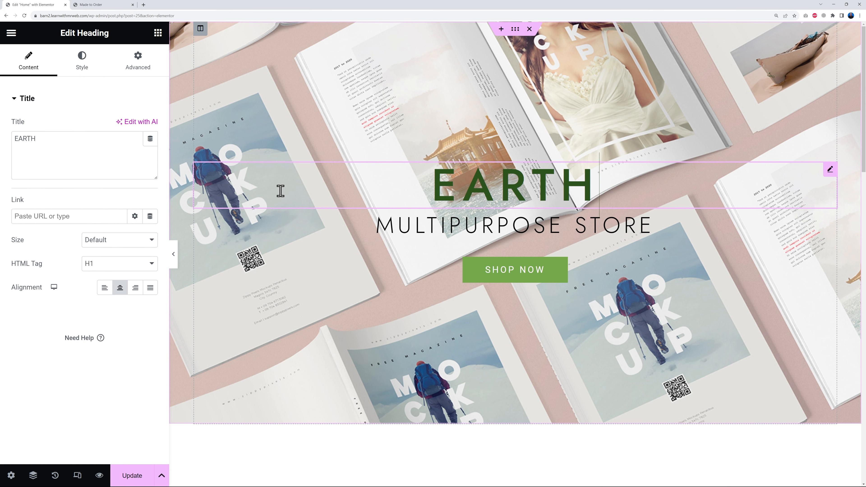
{"action": "triple_click", "coordinate": [102, 146]}
{"action": "type", "text": "N"}
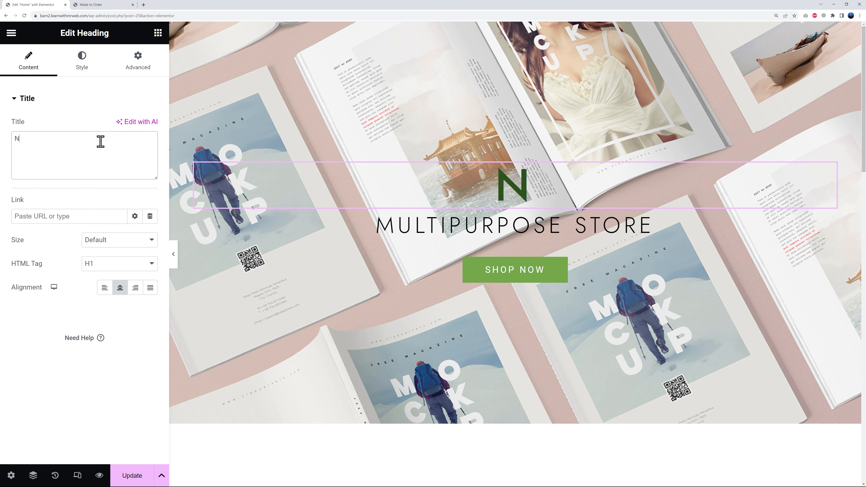
{"action": "type", "text": "Y PRINTING"}
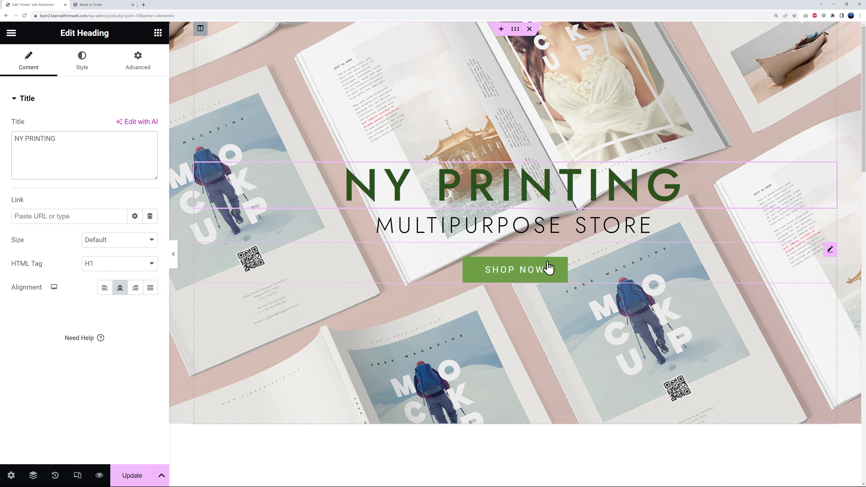
- Replace the hero subheading text with "NEXT DAY DELIVERY IN USA, CANADA & MEXICO"
{"action": "left_click", "coordinate": [533, 225]}
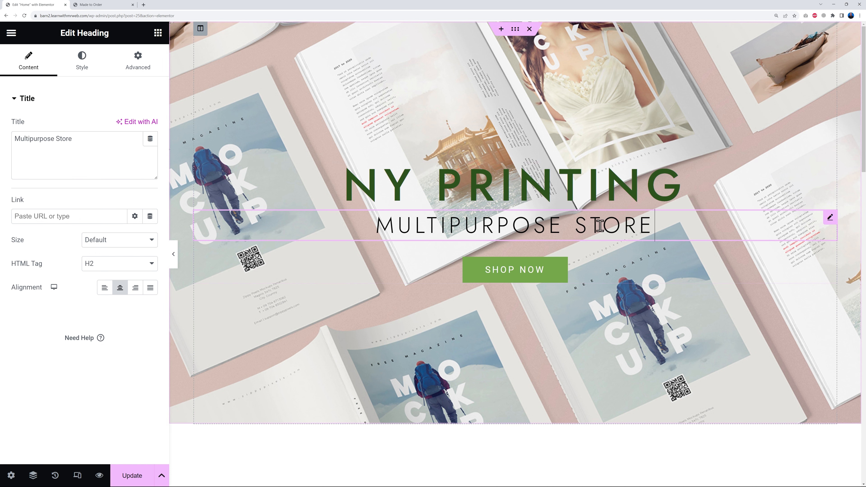
{"action": "left_click", "coordinate": [89, 148]}
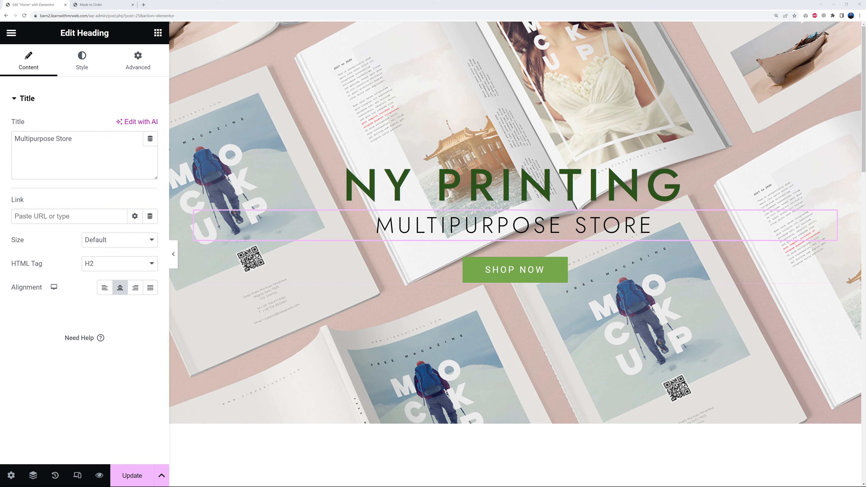
{"action": "left_click", "coordinate": [127, 153]}
{"action": "triple_click", "coordinate": [112, 155]}
{"action": "type", "text": "NEXT DAY DELIVERY IN USA, CANADA & MEXICO"}
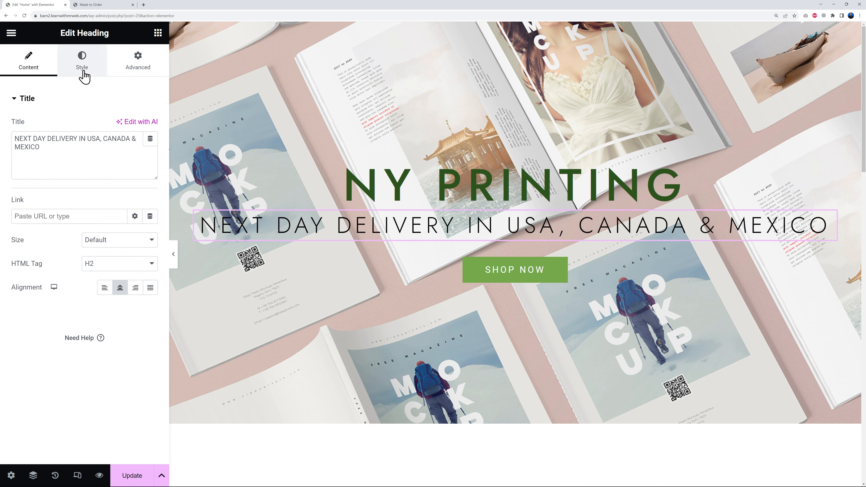
- Set the delivery subheading's font size to 30 px in its typography settings
{"action": "left_click", "coordinate": [83, 72]}
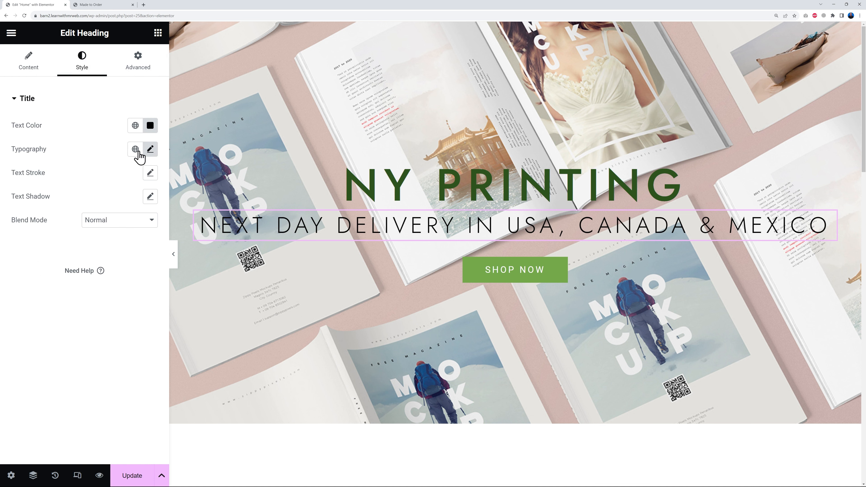
{"action": "left_click", "coordinate": [149, 128]}
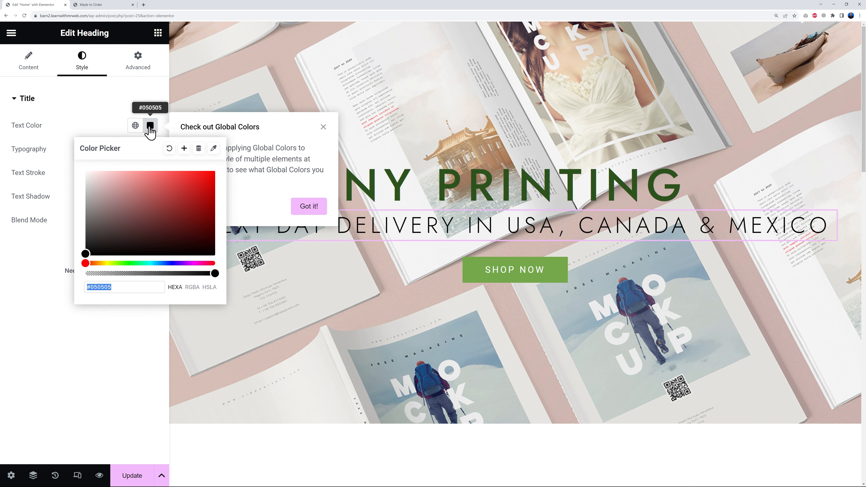
{"action": "left_click", "coordinate": [150, 128]}
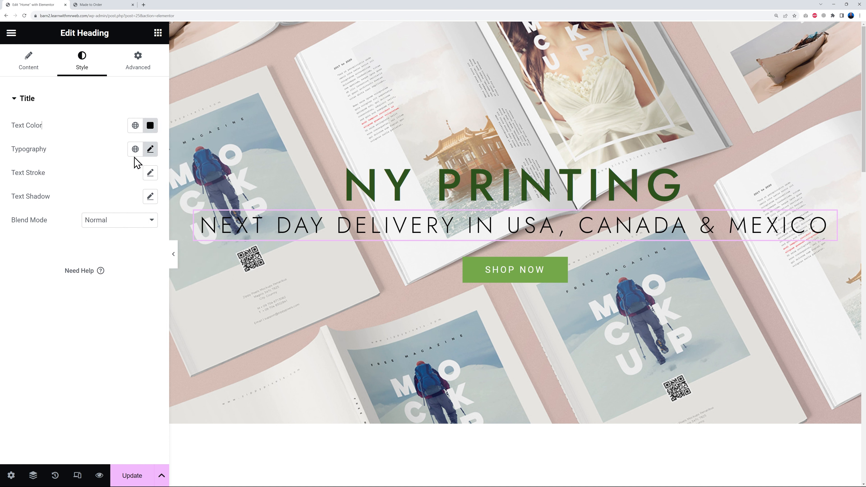
{"action": "left_click", "coordinate": [151, 149]}
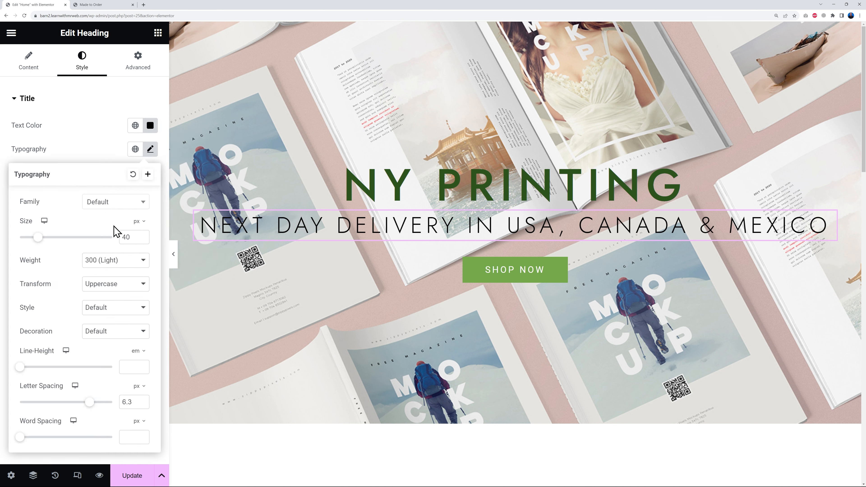
{"action": "left_click", "coordinate": [143, 206]}
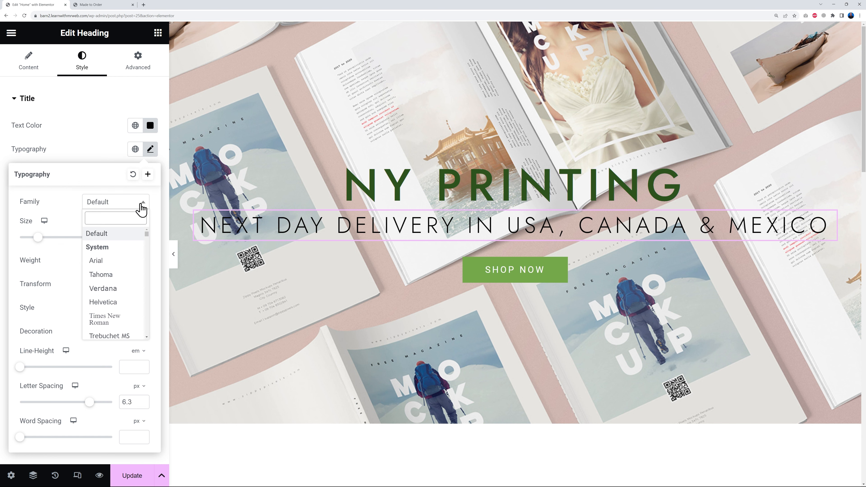
{"action": "left_click", "coordinate": [141, 204]}
{"action": "left_click_drag", "start_coordinate": [38, 237], "coordinate": [35, 239]}
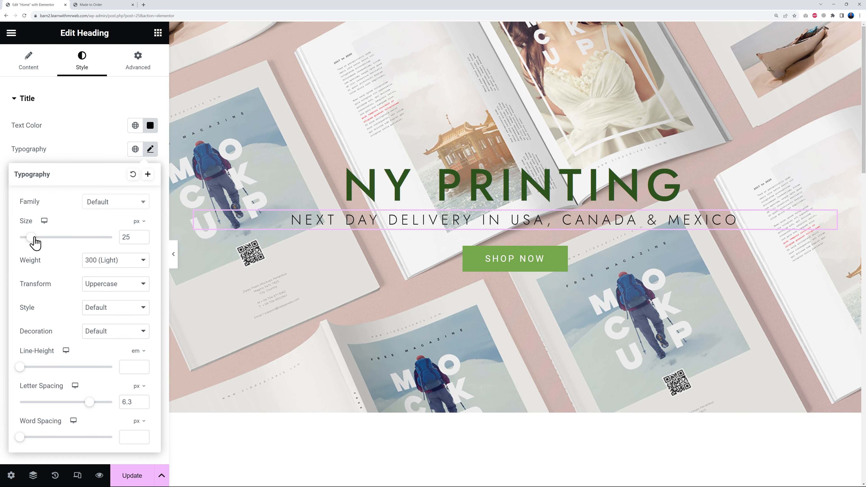
{"action": "left_click", "coordinate": [142, 235]}
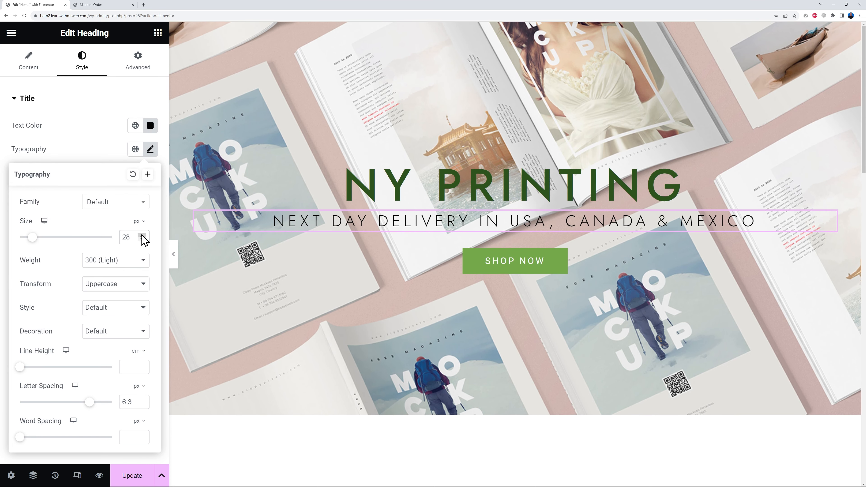
{"action": "left_click", "coordinate": [142, 235]}
{"action": "left_click", "coordinate": [142, 235]}
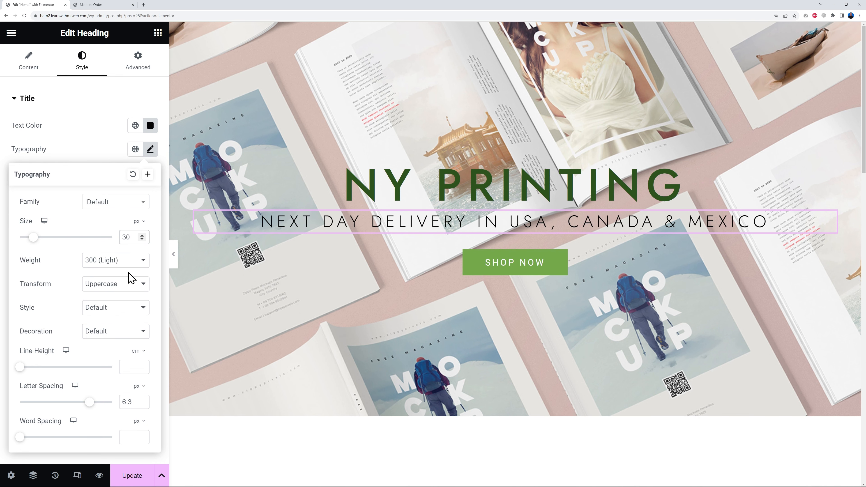
- Try the 900, 200, 400 and 600 font weights on the delivery subheading and return it to 300 (Light)
{"action": "left_click", "coordinate": [122, 263]}
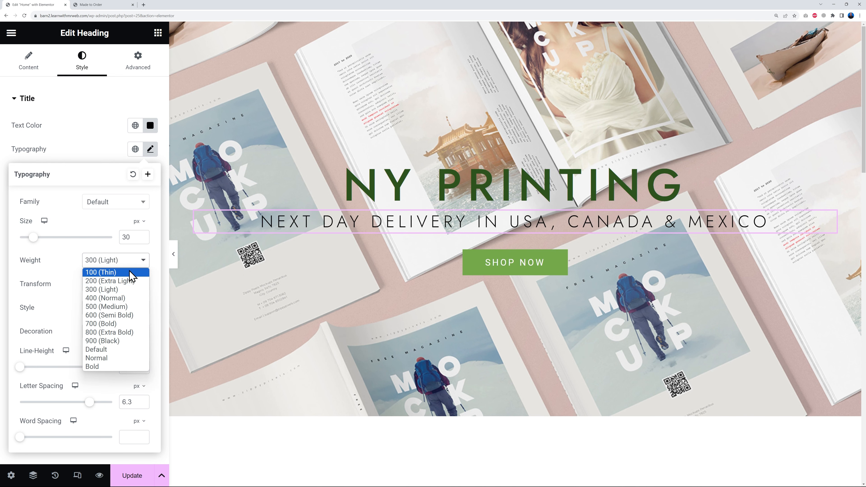
{"action": "left_click", "coordinate": [123, 340]}
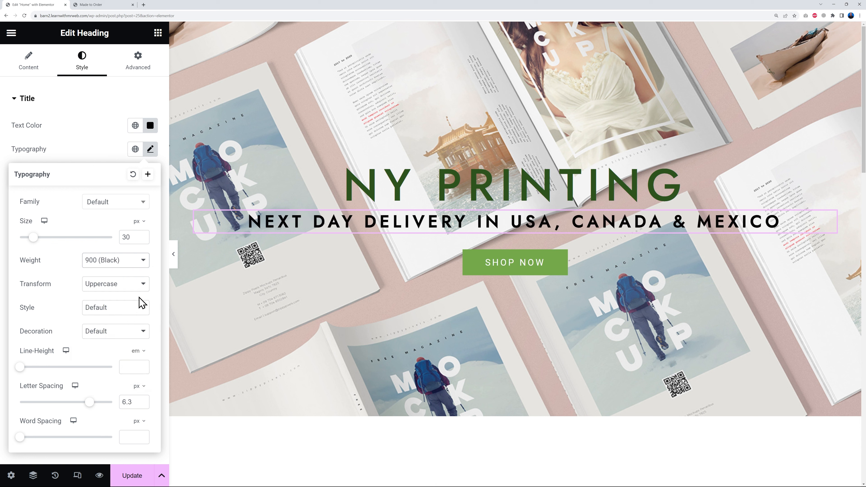
{"action": "left_click", "coordinate": [141, 263]}
{"action": "left_click", "coordinate": [130, 286]}
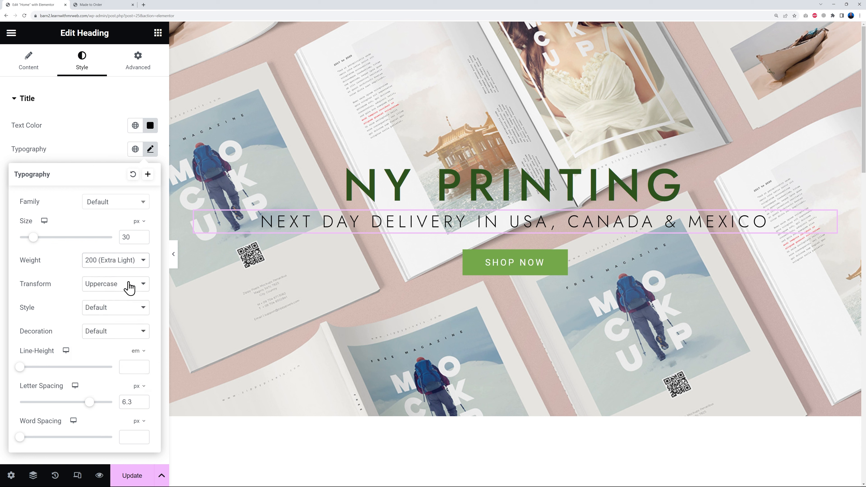
{"action": "left_click", "coordinate": [131, 269]}
{"action": "left_click", "coordinate": [128, 289]}
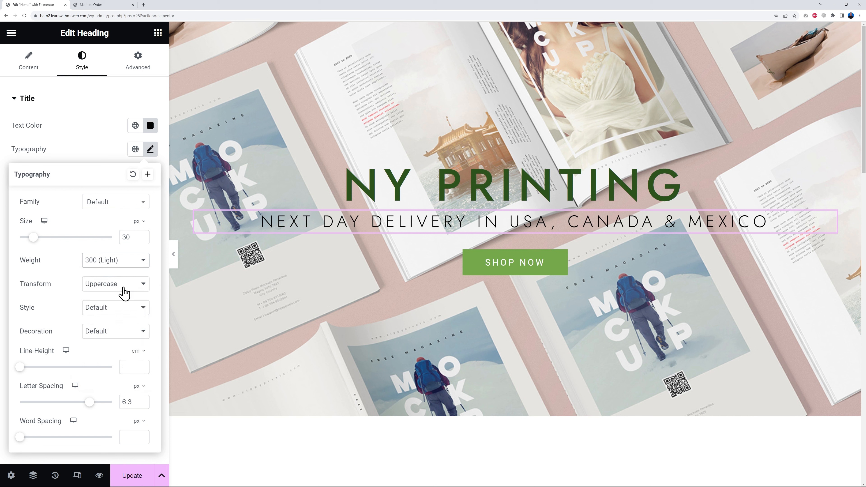
{"action": "left_click", "coordinate": [132, 268]}
{"action": "left_click", "coordinate": [133, 298]}
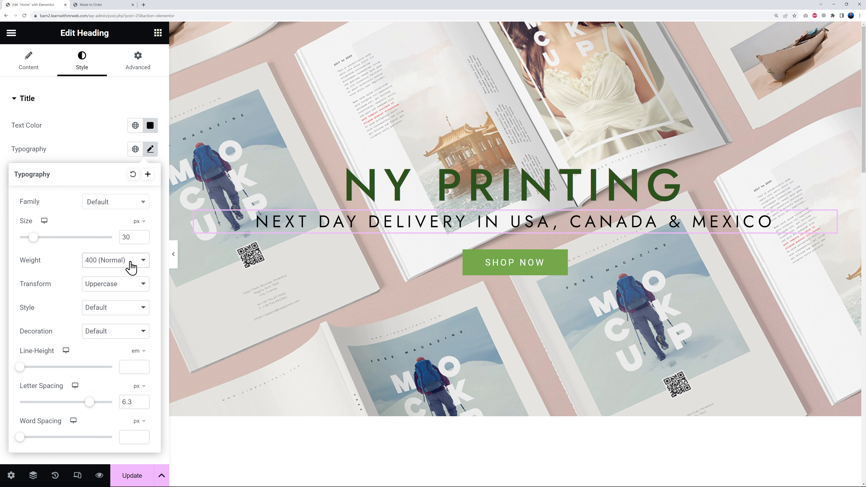
{"action": "left_click", "coordinate": [131, 268]}
{"action": "left_click", "coordinate": [135, 316]}
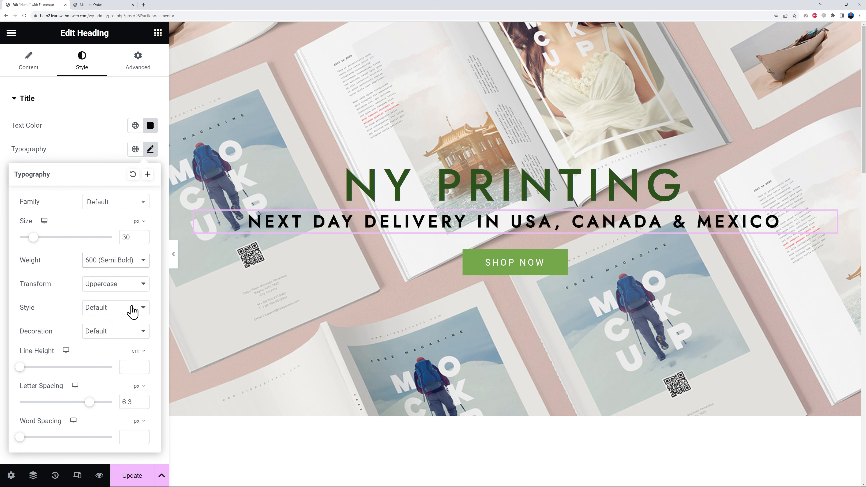
{"action": "left_click", "coordinate": [139, 267]}
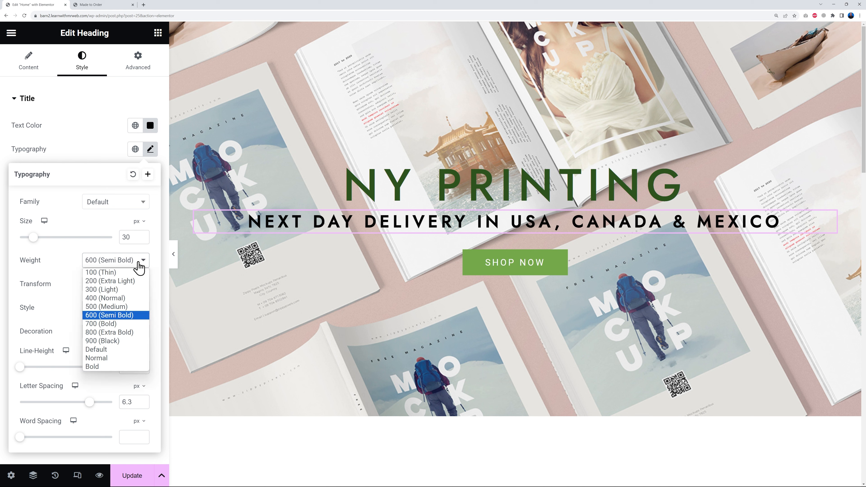
{"action": "left_click", "coordinate": [133, 290]}
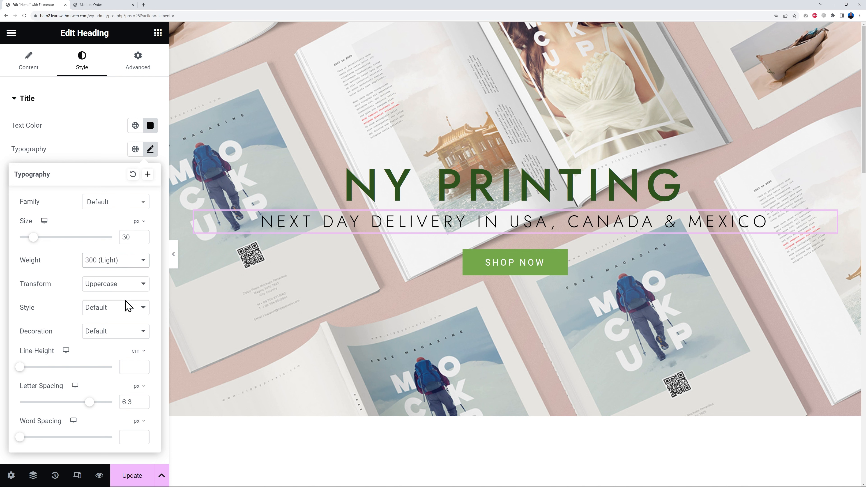
- Look through the transform, style, decoration and text shadow options of the delivery subheading, leaving each at its current setting
{"action": "left_click", "coordinate": [138, 291]}
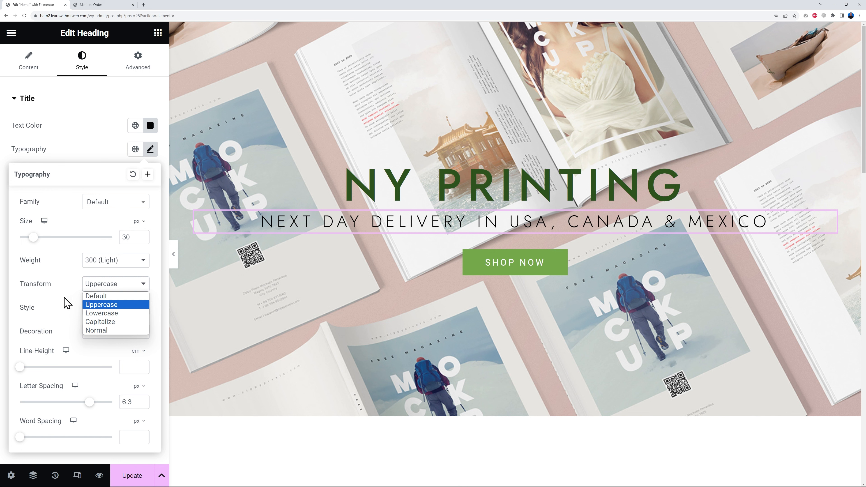
{"action": "left_click", "coordinate": [68, 304]}
{"action": "left_click", "coordinate": [108, 309]}
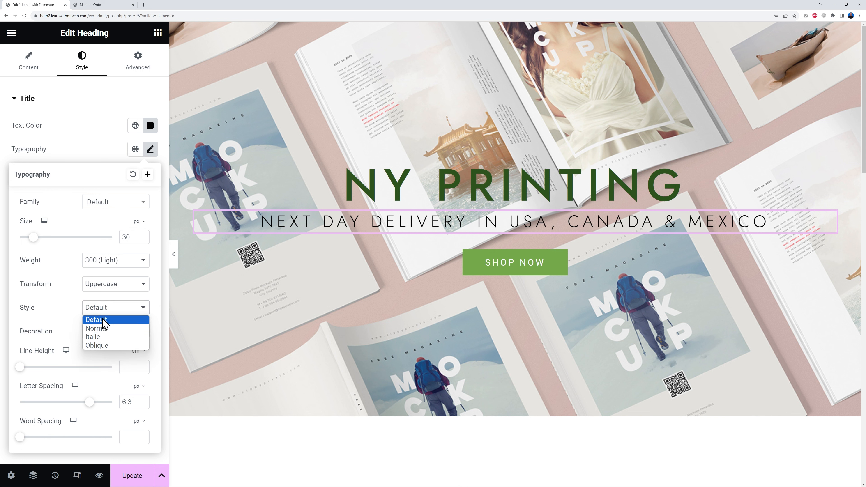
{"action": "left_click", "coordinate": [80, 305]}
{"action": "left_click", "coordinate": [126, 332]}
{"action": "left_click", "coordinate": [127, 335]}
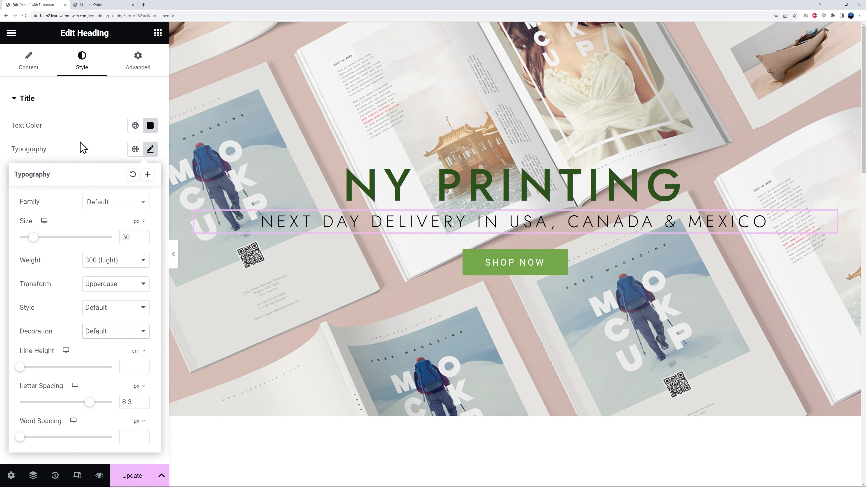
{"action": "left_click", "coordinate": [99, 157]}
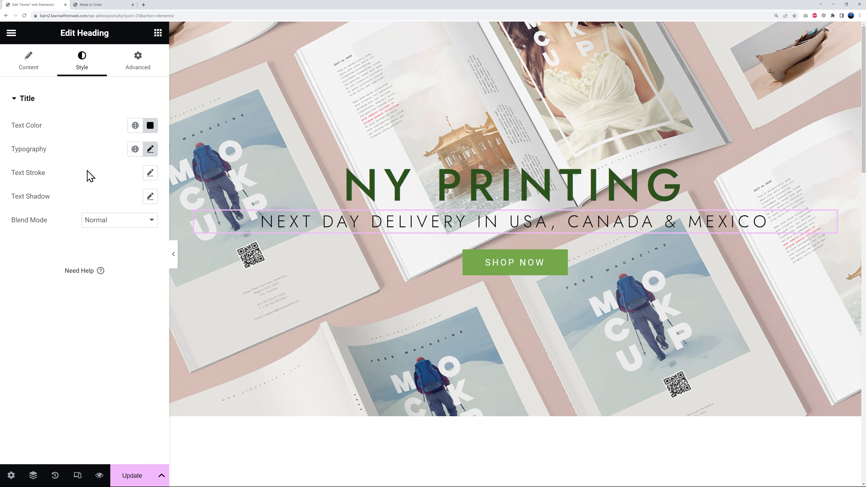
{"action": "left_click", "coordinate": [150, 196]}
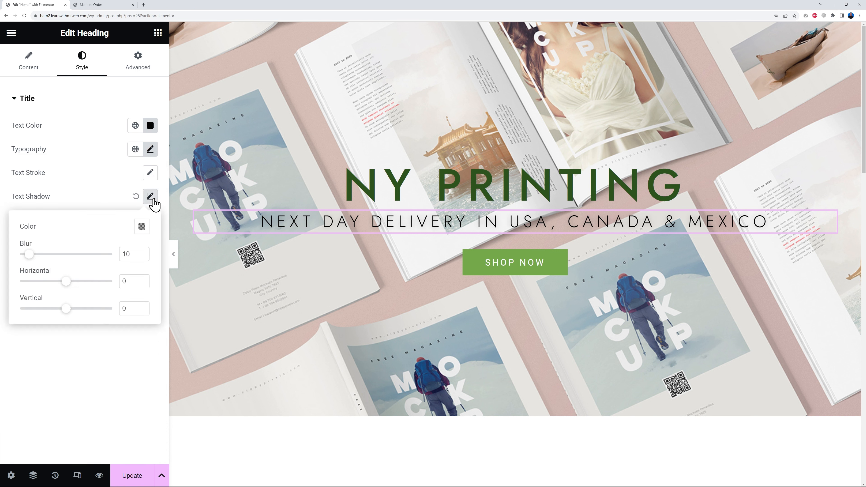
{"action": "left_click", "coordinate": [137, 197]}
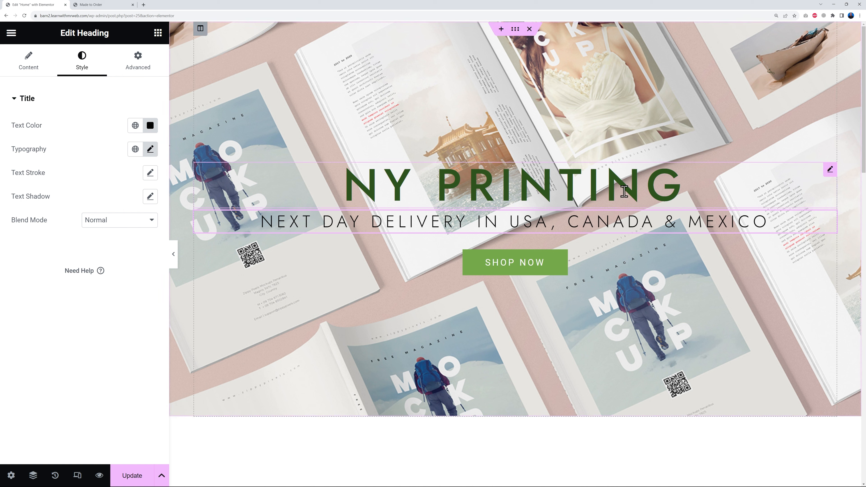
- Set the font weight of the "NY PRINTING" heading to 900 (Black) in its typography settings
{"action": "left_click", "coordinate": [829, 170]}
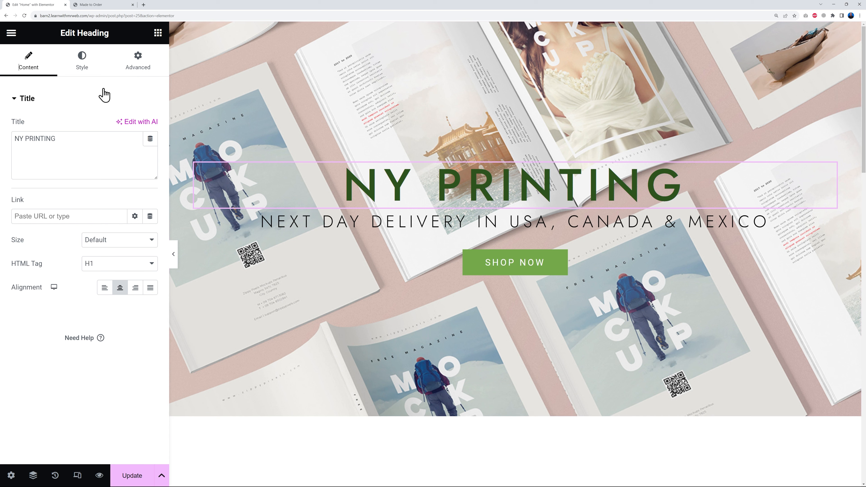
{"action": "left_click", "coordinate": [82, 66]}
{"action": "left_click", "coordinate": [150, 149]}
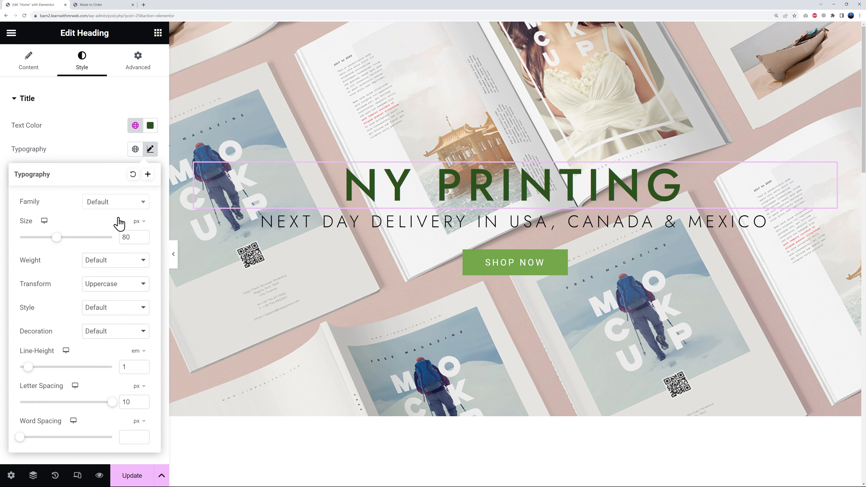
{"action": "left_click", "coordinate": [139, 268]}
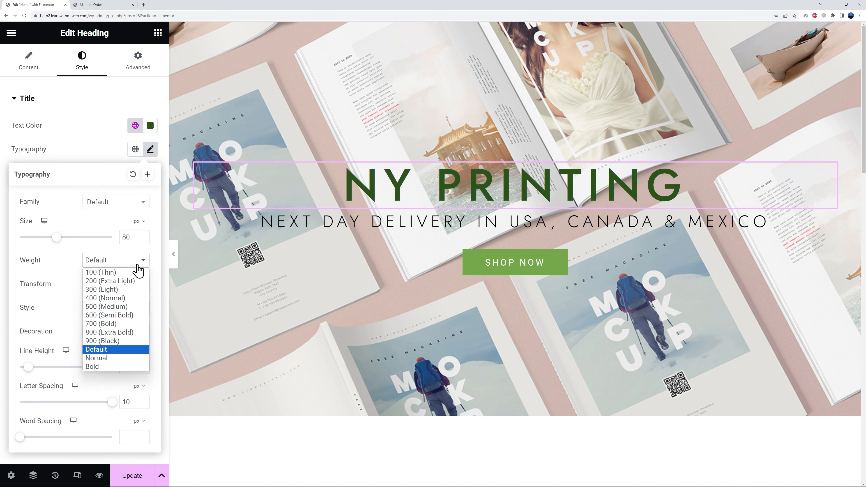
{"action": "left_click", "coordinate": [128, 350]}
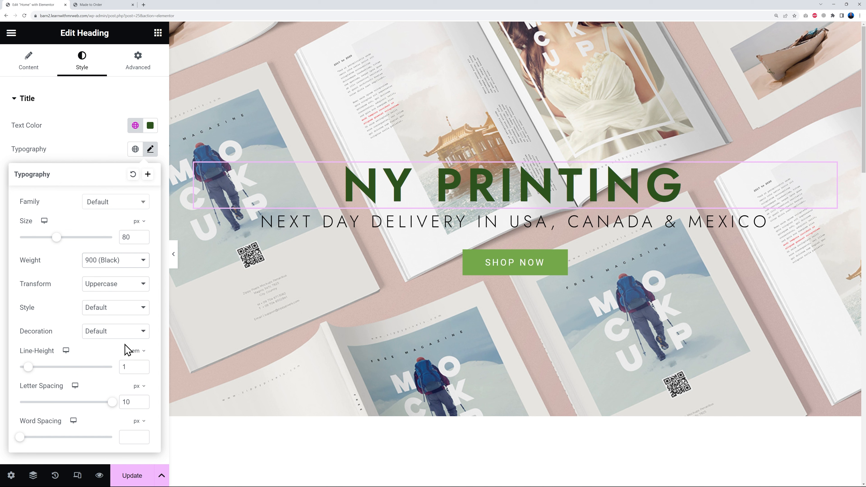
{"action": "left_click", "coordinate": [109, 152]}
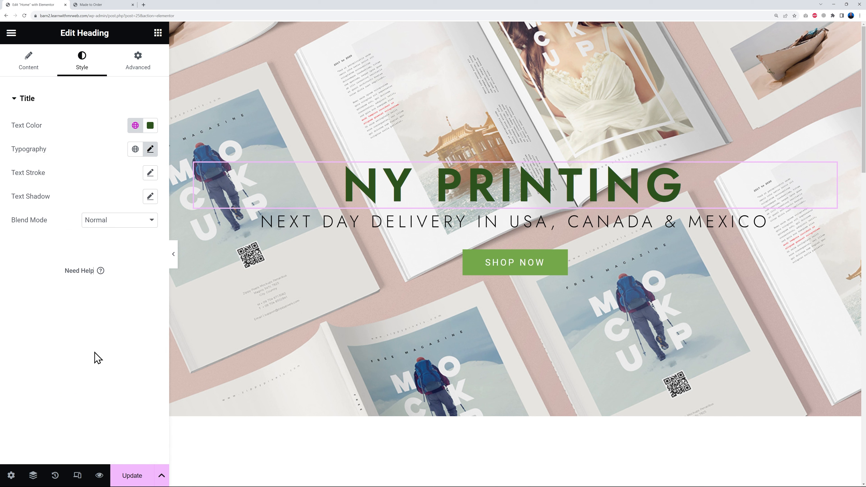
- Give the hero section a black (#000000) background overlay with an opacity of 0.3
{"action": "mouse_move", "coordinate": [290, 323]}
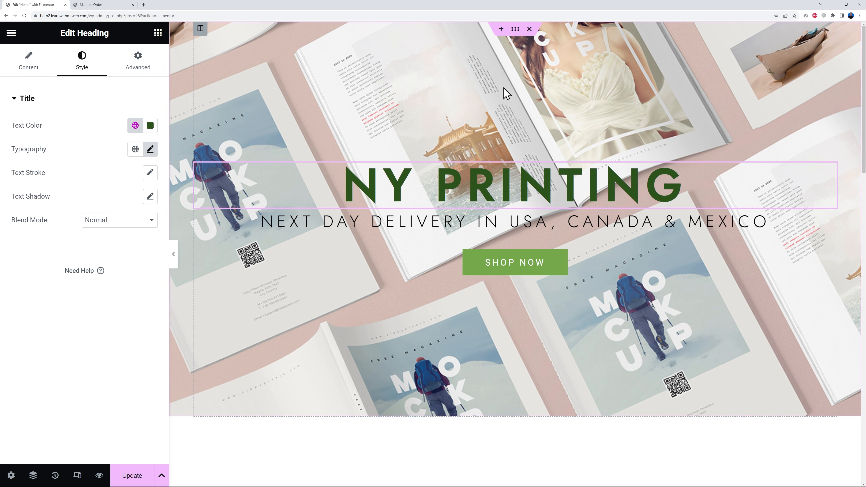
{"action": "left_click", "coordinate": [515, 30]}
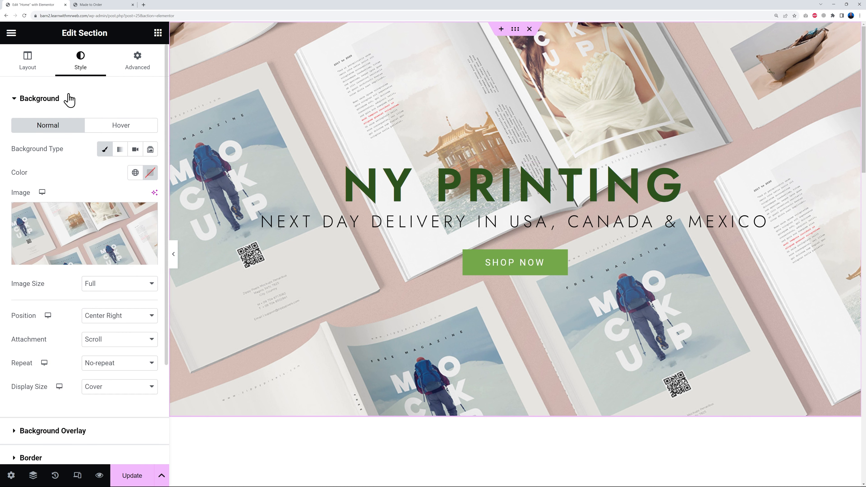
{"action": "left_click", "coordinate": [54, 432]}
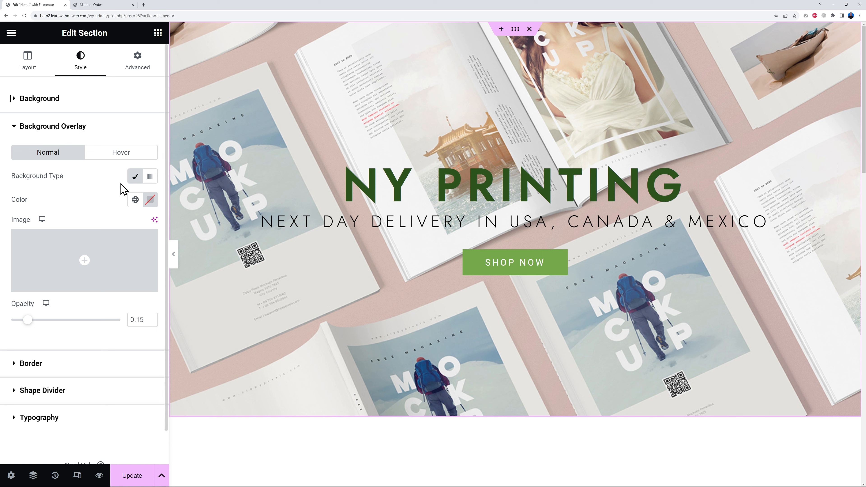
{"action": "left_click", "coordinate": [150, 202]}
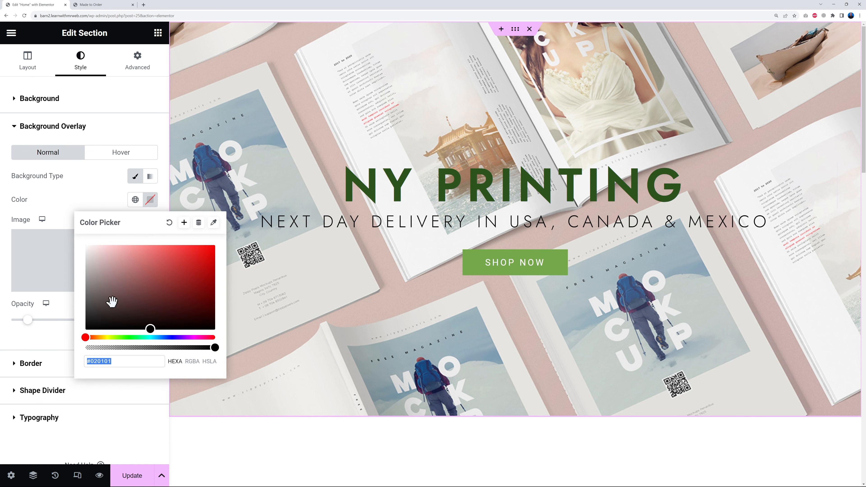
{"action": "left_click", "coordinate": [90, 329]}
{"action": "left_click_drag", "start_coordinate": [90, 331], "coordinate": [84, 335]}
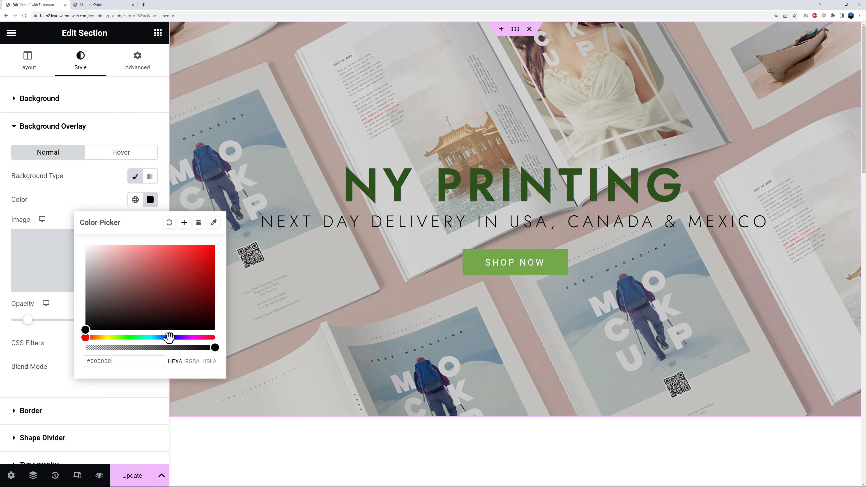
{"action": "left_click", "coordinate": [93, 191]}
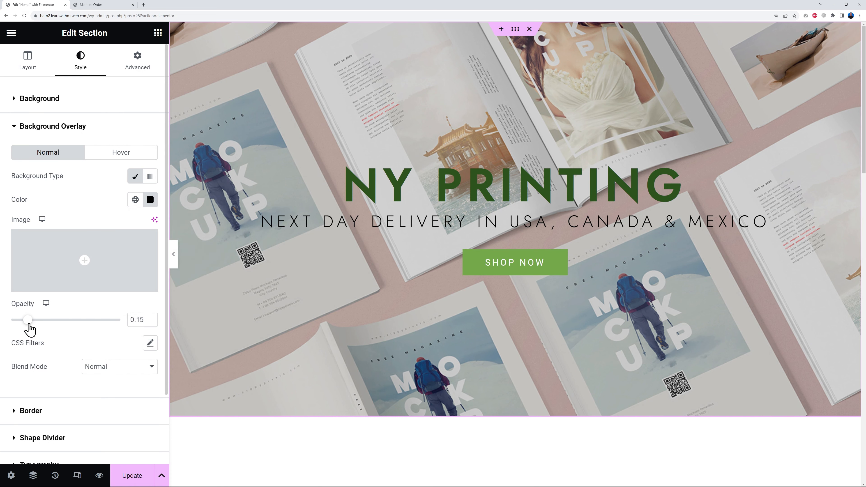
{"action": "left_click_drag", "start_coordinate": [30, 324], "coordinate": [46, 328]}
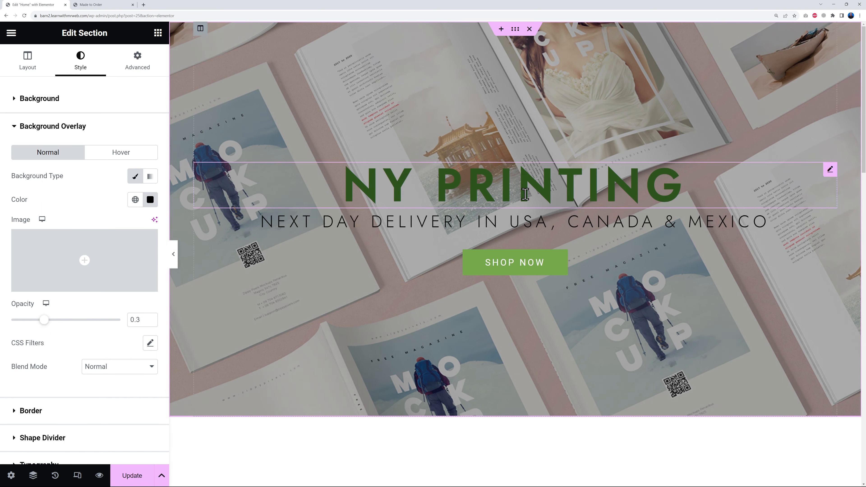
- Change the text color of the "NY PRINTING" heading to white (#FFFFFF)
{"action": "left_click", "coordinate": [830, 170]}
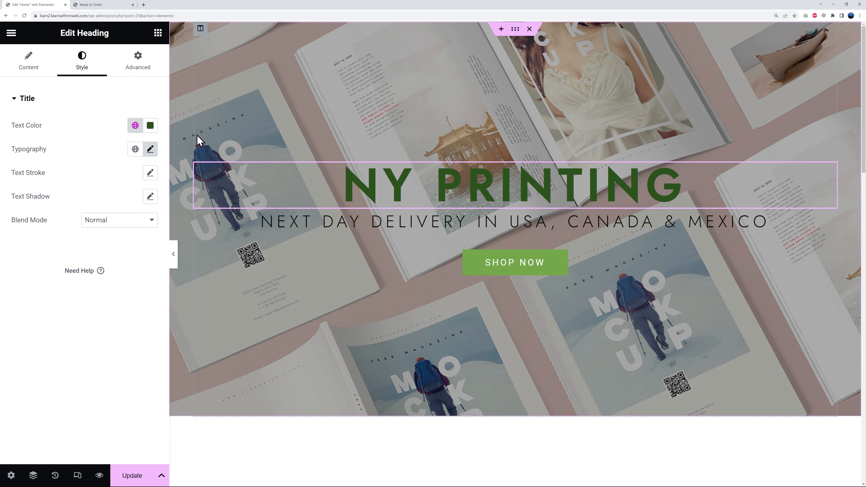
{"action": "left_click", "coordinate": [150, 125]}
{"action": "left_click", "coordinate": [86, 172]}
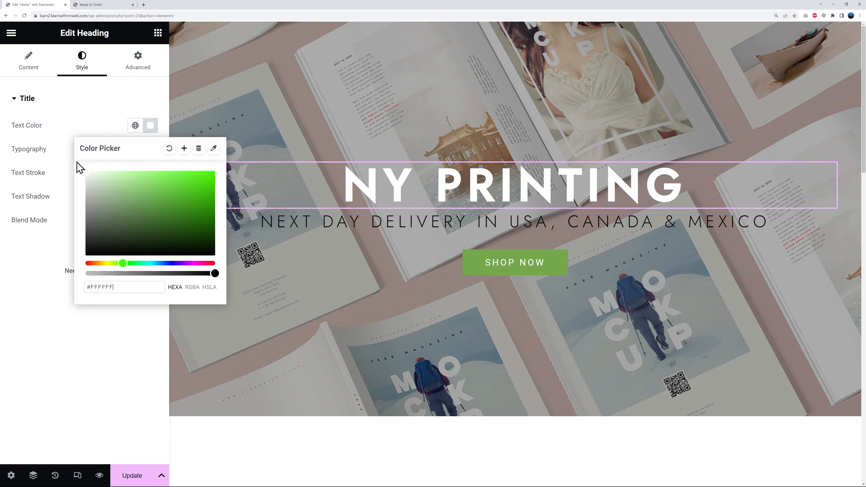
{"action": "left_click", "coordinate": [56, 350]}
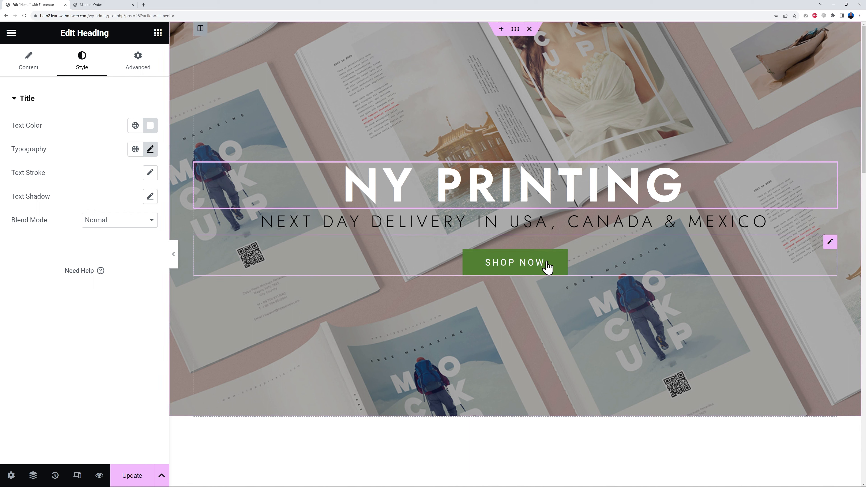
{"action": "left_click", "coordinate": [830, 242]}
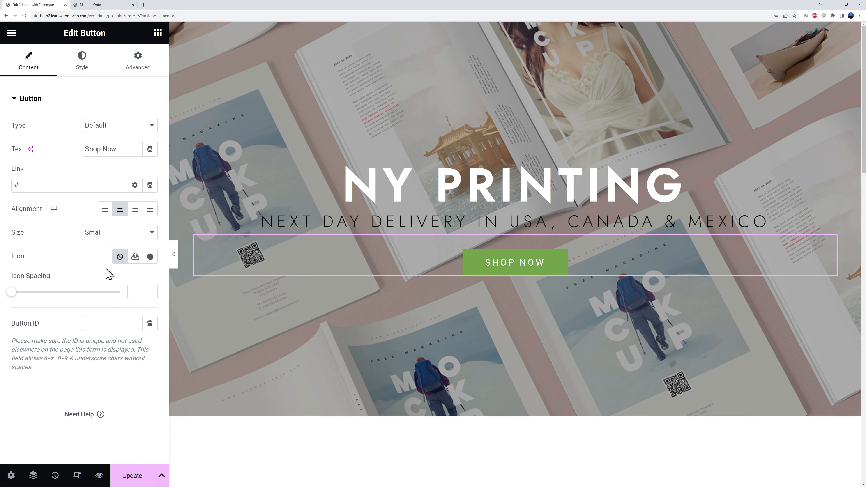
{"action": "left_click", "coordinate": [91, 5]}
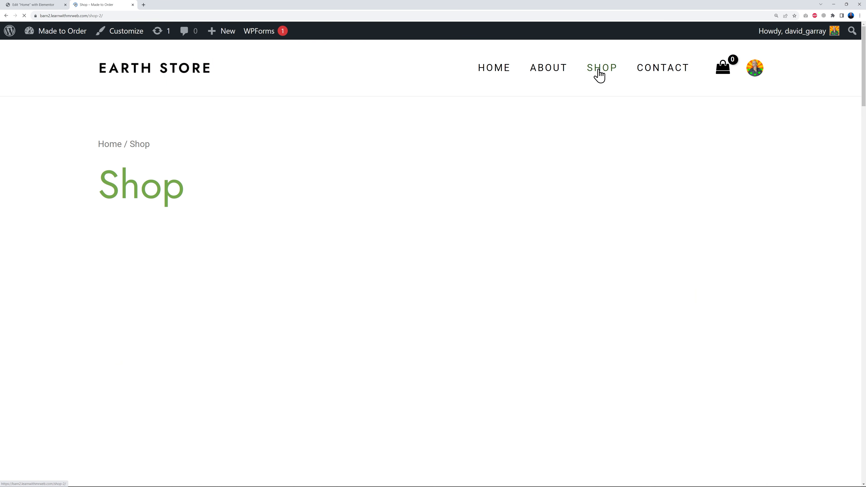
{"action": "scroll", "coordinate": [414, 153], "scroll_direction": "down", "scroll_amount": 8}
{"action": "scroll", "coordinate": [373, 376], "scroll_direction": "up", "scroll_amount": 8}
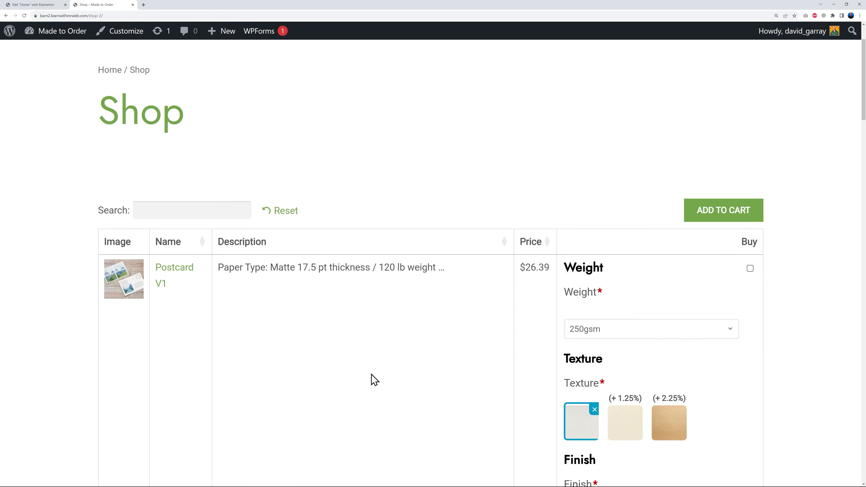
{"action": "left_click", "coordinate": [114, 16]}
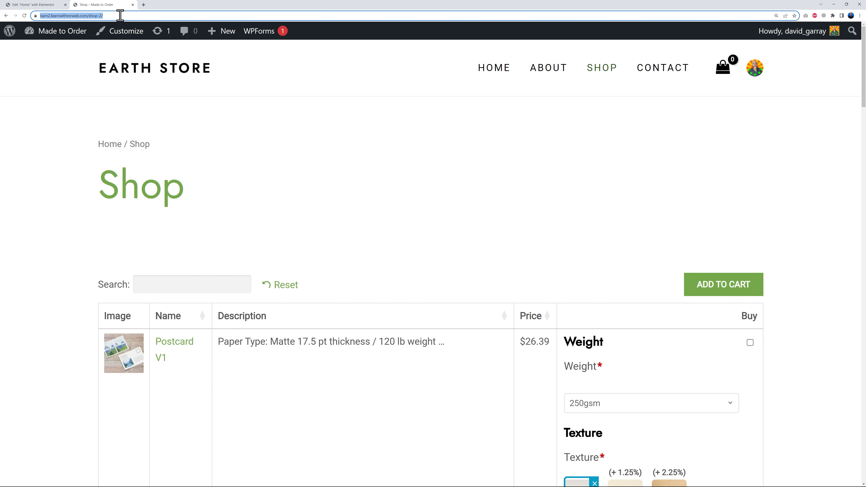
{"action": "left_click", "coordinate": [46, 5]}
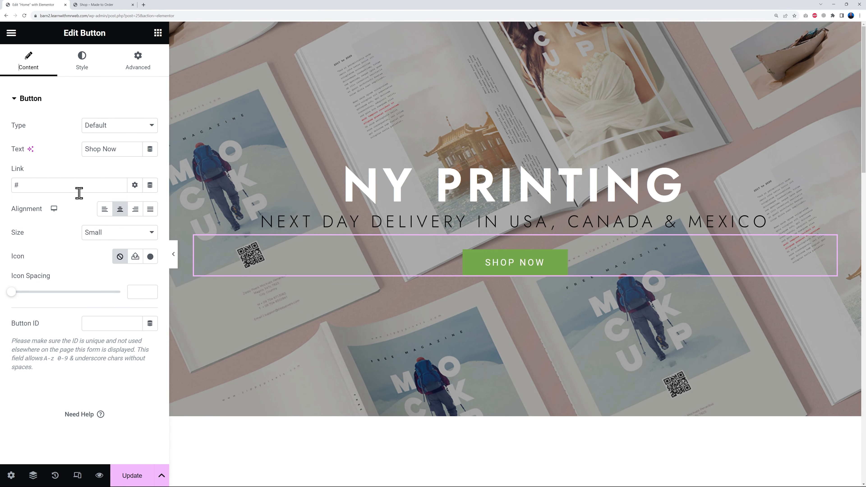
{"action": "double_click", "coordinate": [16, 185]}
{"action": "key", "text": "ctrl+v"}
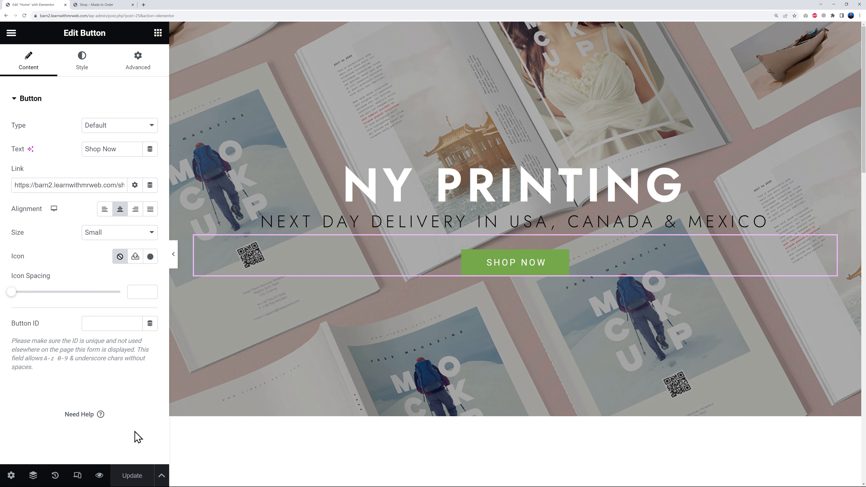
- Check the live home page, test that the Shop Now button opens the Shop page, and review the product row below the hero
{"action": "left_click", "coordinate": [109, 5]}
{"action": "left_click", "coordinate": [484, 79]}
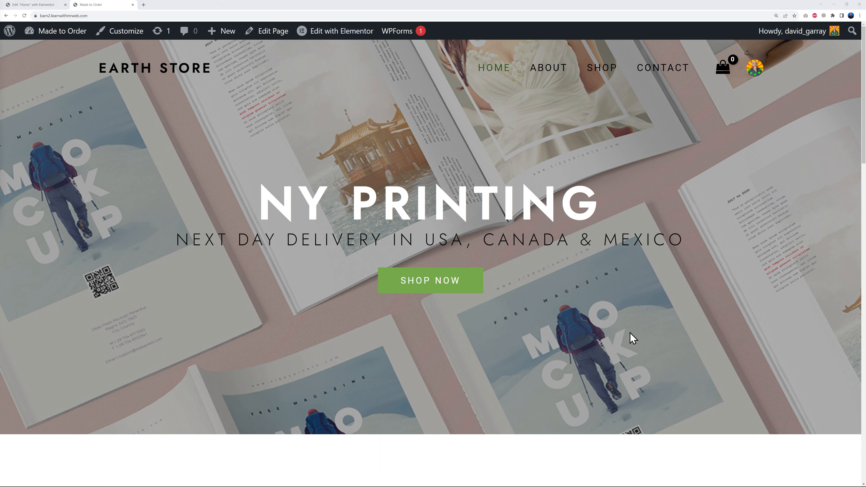
{"action": "left_click", "coordinate": [431, 290]}
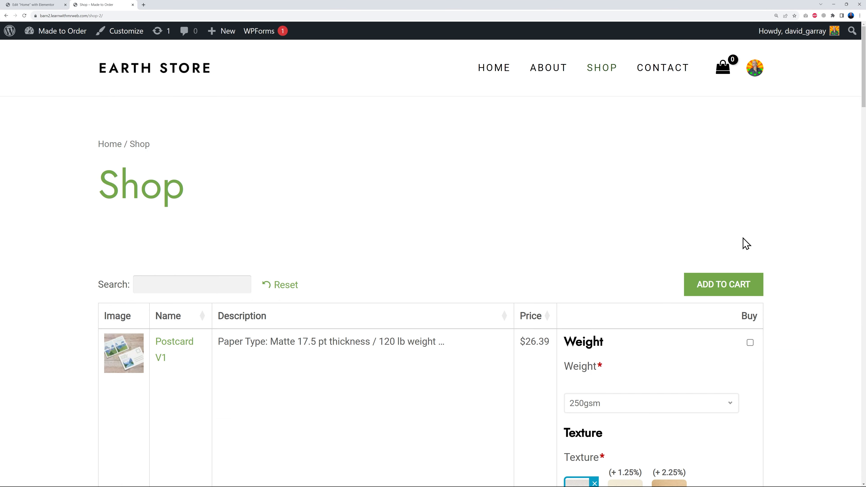
{"action": "scroll", "coordinate": [813, 250], "scroll_direction": "down", "scroll_amount": 6}
{"action": "scroll", "coordinate": [813, 250], "scroll_direction": "down", "scroll_amount": 4}
{"action": "scroll", "coordinate": [812, 250], "scroll_direction": "up", "scroll_amount": 10}
{"action": "left_click", "coordinate": [503, 78]}
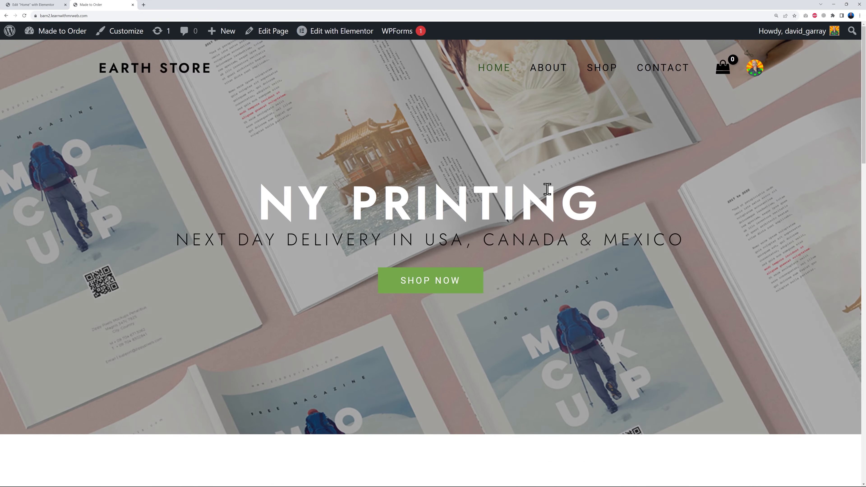
{"action": "scroll", "coordinate": [746, 259], "scroll_direction": "down", "scroll_amount": 10}
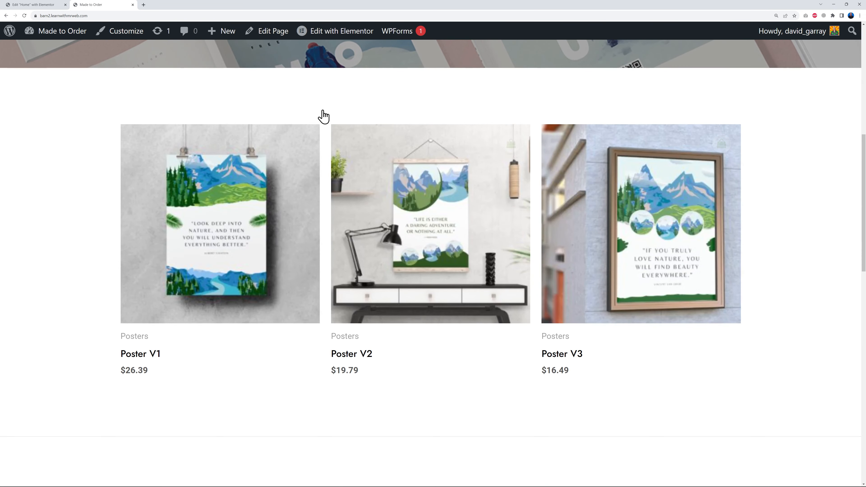
- Return to the Elementor editor and set the limit to 6 in the products shortcode below the hero section
{"action": "left_click", "coordinate": [33, 6]}
{"action": "scroll", "coordinate": [599, 267], "scroll_direction": "down", "scroll_amount": 6}
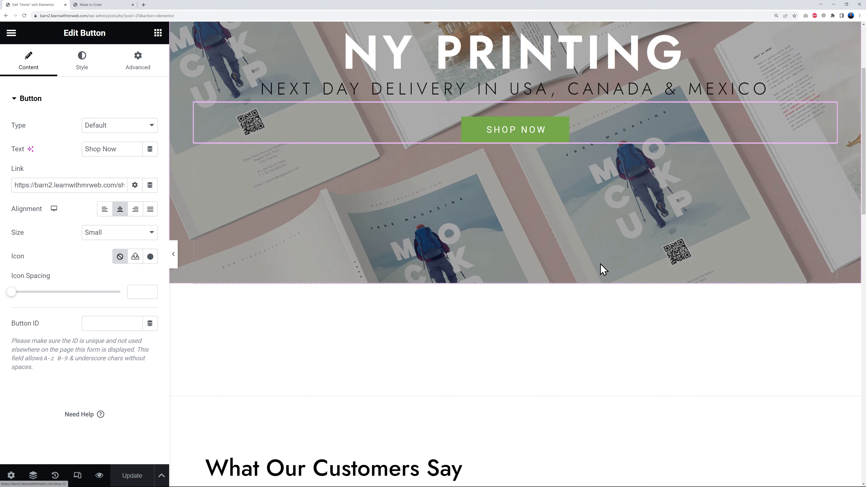
{"action": "scroll", "coordinate": [594, 278], "scroll_direction": "up", "scroll_amount": 2}
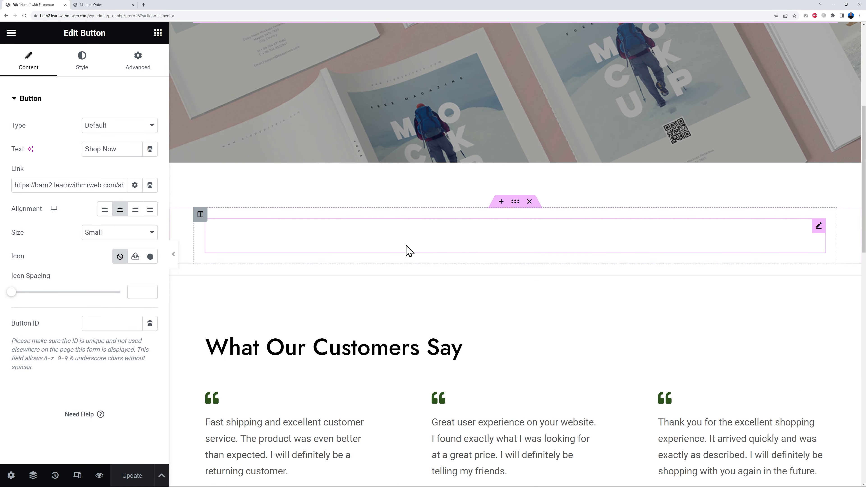
{"action": "left_click", "coordinate": [815, 233]}
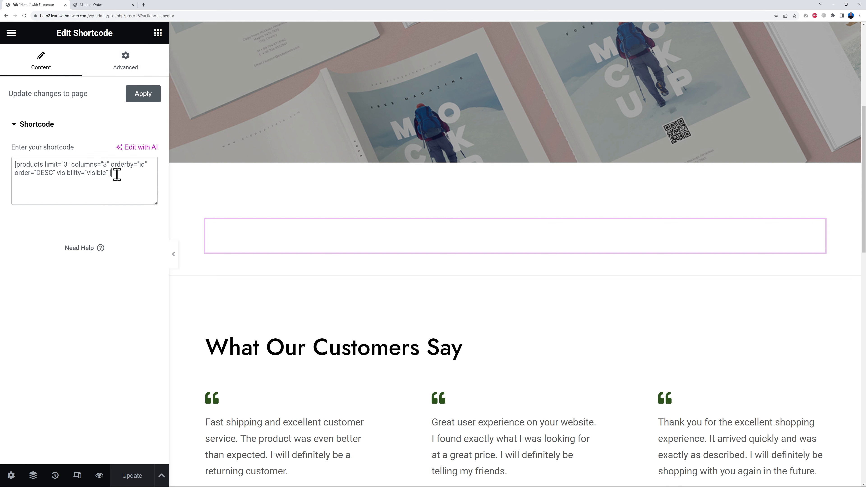
{"action": "left_click_drag", "start_coordinate": [114, 173], "coordinate": [12, 163]}
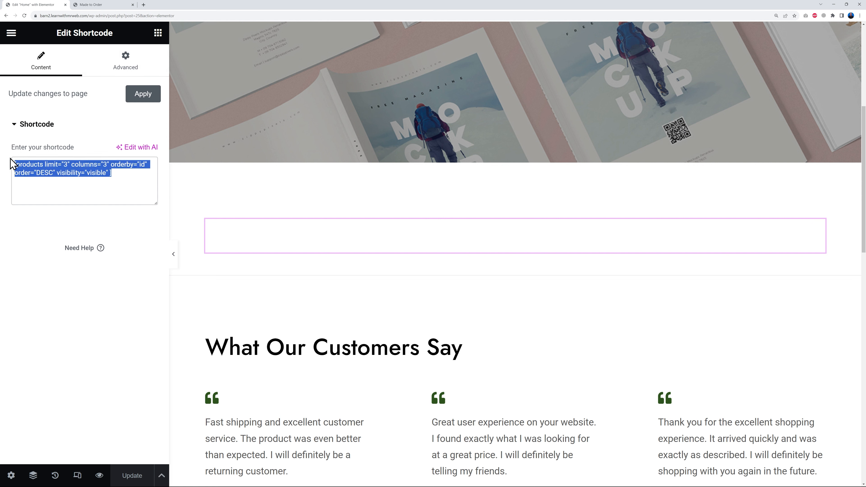
{"action": "left_click", "coordinate": [126, 184]}
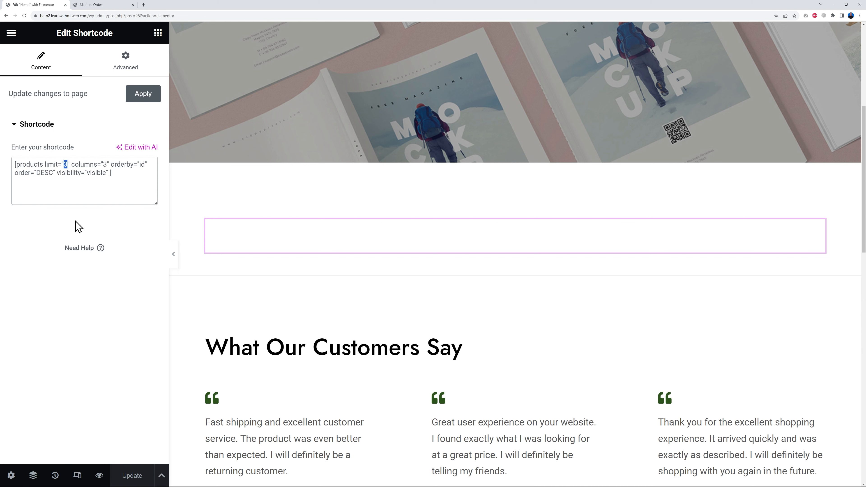
{"action": "type", "text": "6"}
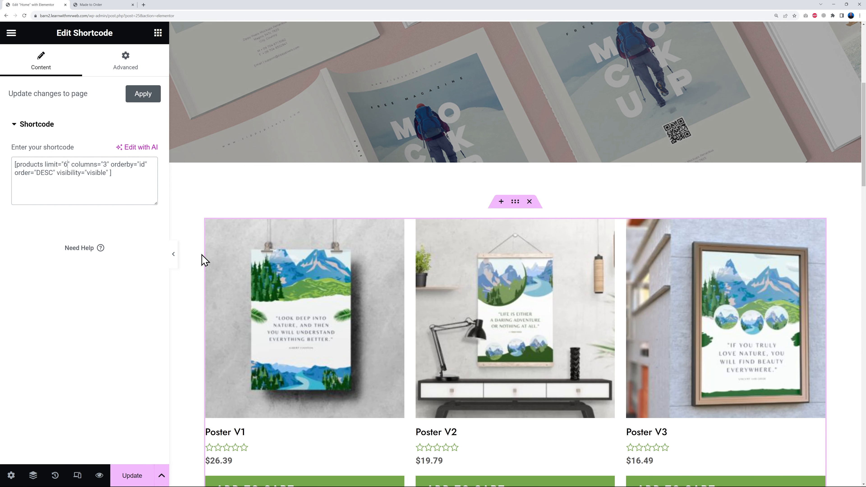
{"action": "scroll", "coordinate": [279, 321], "scroll_direction": "down", "scroll_amount": 4}
{"action": "scroll", "coordinate": [279, 307], "scroll_direction": "down", "scroll_amount": 4}
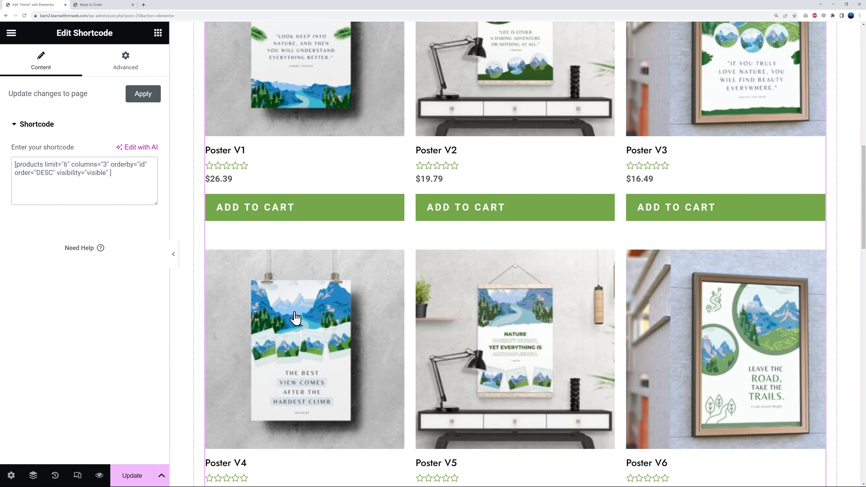
- Try a limit of 4 products in 2 columns in the products shortcode and look over the layout
{"action": "key", "text": "BackSpace"}
{"action": "type", "text": "4"}
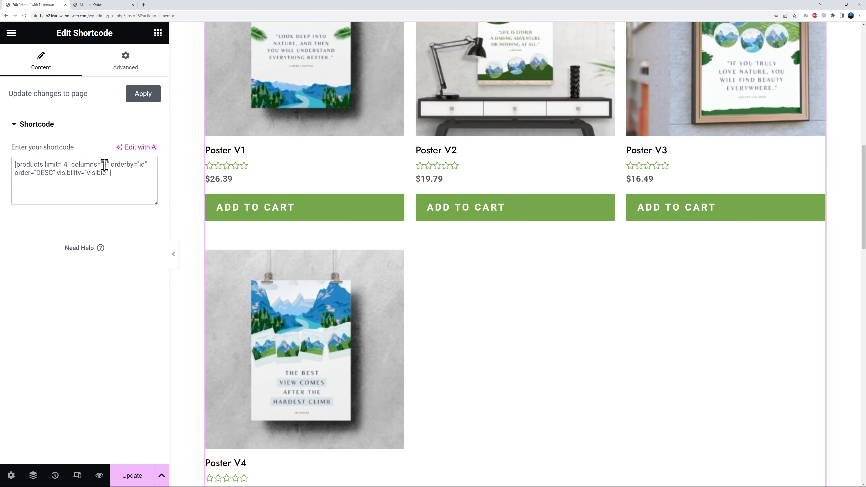
{"action": "key", "text": "BackSpace"}
{"action": "type", "text": "2"}
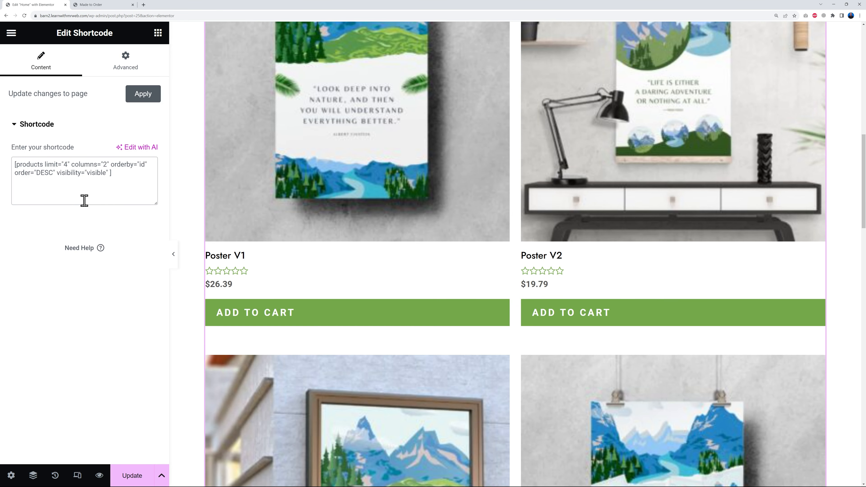
{"action": "scroll", "coordinate": [630, 334], "scroll_direction": "down", "scroll_amount": 4}
{"action": "scroll", "coordinate": [623, 330], "scroll_direction": "up", "scroll_amount": 7}
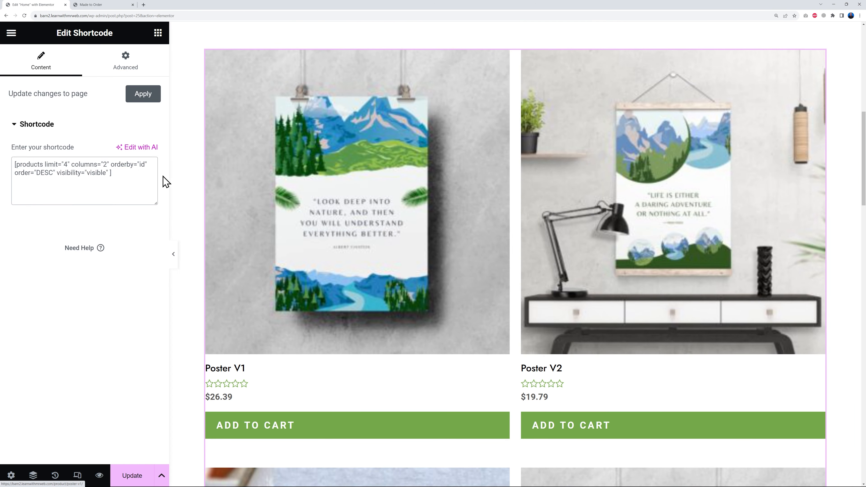
- Set the products shortcode to 3 columns with a limit of 6 products
{"action": "key", "text": "BackSpace"}
{"action": "type", "text": "3"}
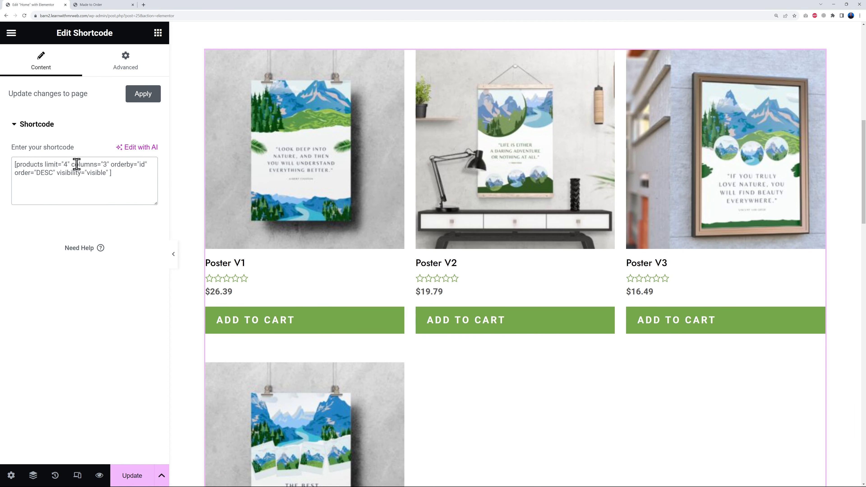
{"action": "key", "text": "BackSpace"}
{"action": "type", "text": "6"}
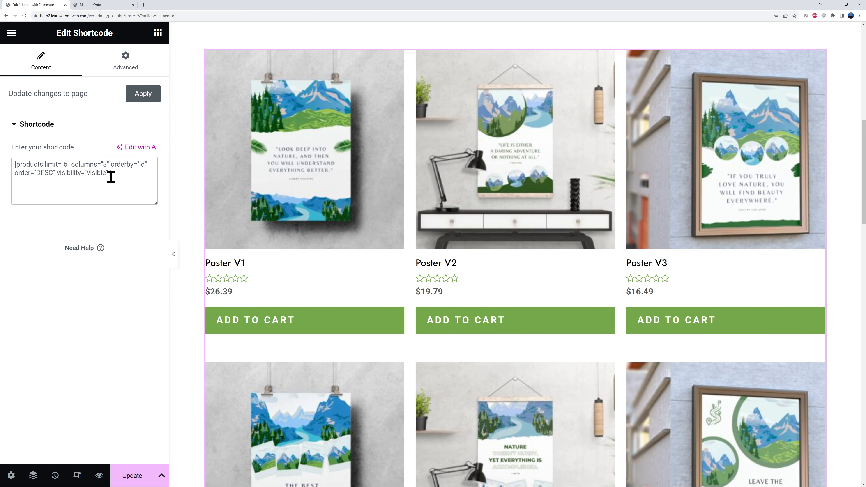
- Try removing the orderby="id" attribute from the products shortcode, and undo the removal
{"action": "left_click", "coordinate": [73, 188]}
{"action": "left_click_drag", "start_coordinate": [111, 164], "coordinate": [148, 165]}
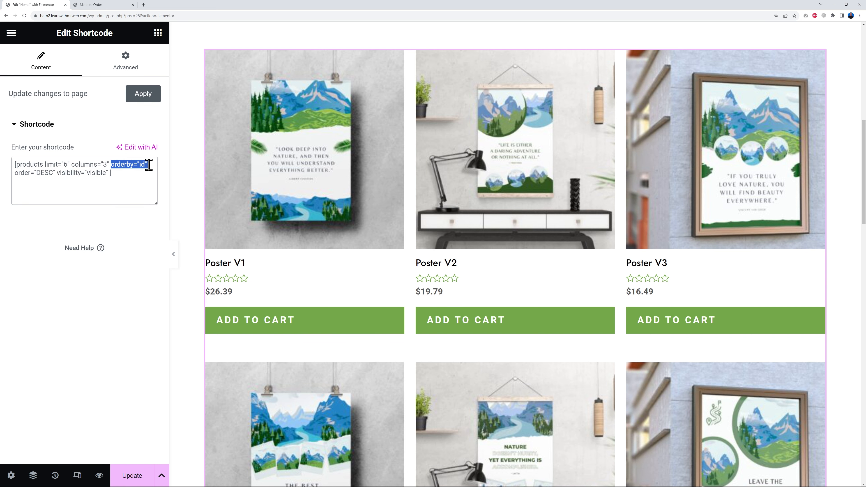
{"action": "key", "text": "BackSpace"}
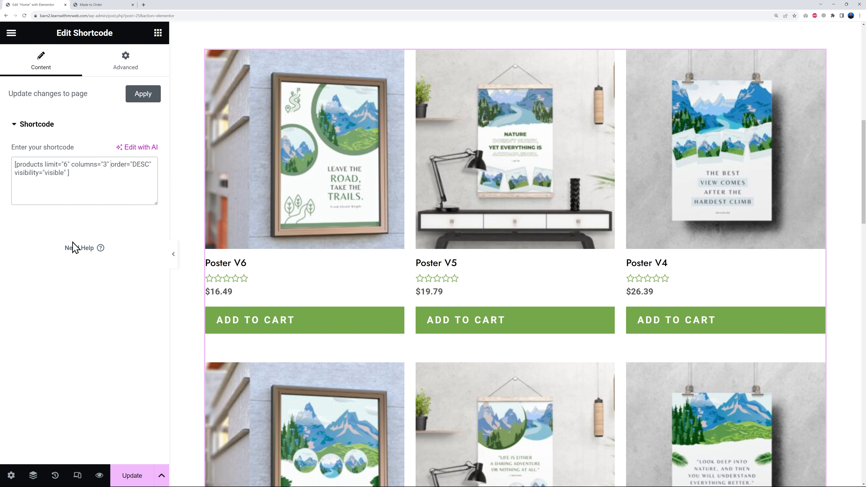
{"action": "key", "text": "ctrl+z"}
{"action": "left_click", "coordinate": [121, 180]}
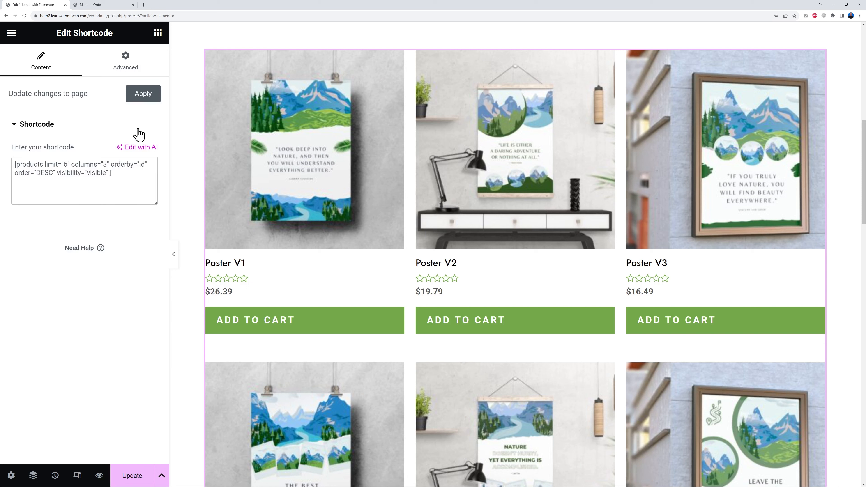
- Update the page and review the product rows below the hero on the live home page
{"action": "left_click", "coordinate": [129, 475]}
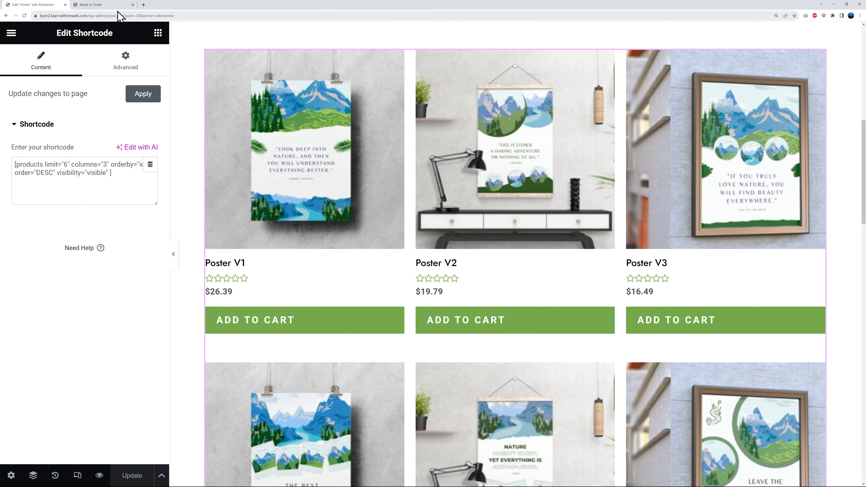
{"action": "left_click", "coordinate": [106, 5]}
{"action": "scroll", "coordinate": [307, 218], "scroll_direction": "up", "scroll_amount": 4}
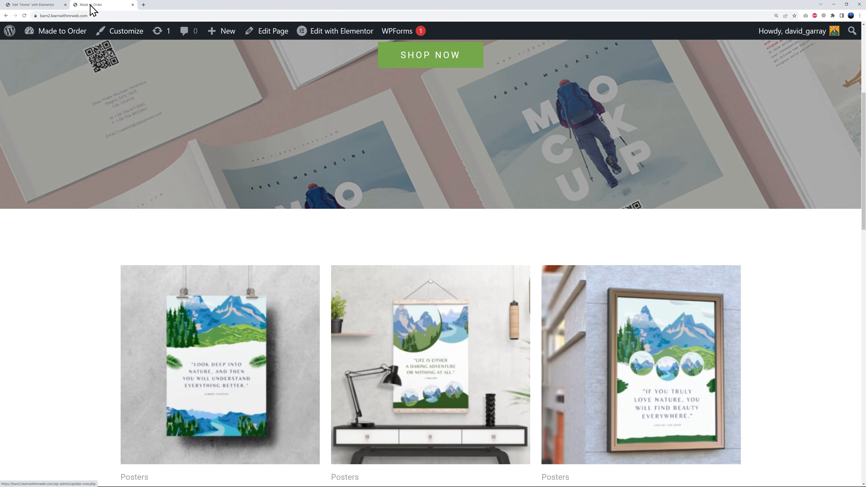
{"action": "scroll", "coordinate": [809, 260], "scroll_direction": "down", "scroll_amount": 4}
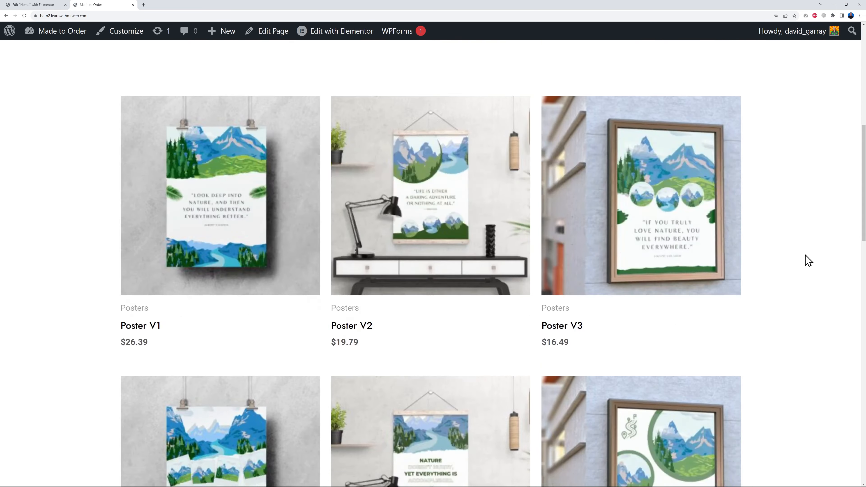
{"action": "scroll", "coordinate": [805, 260], "scroll_direction": "down", "scroll_amount": 6}
{"action": "scroll", "coordinate": [775, 308], "scroll_direction": "up", "scroll_amount": 3}
{"action": "scroll", "coordinate": [774, 308], "scroll_direction": "up", "scroll_amount": 7}
{"action": "scroll", "coordinate": [779, 306], "scroll_direction": "down", "scroll_amount": 3}
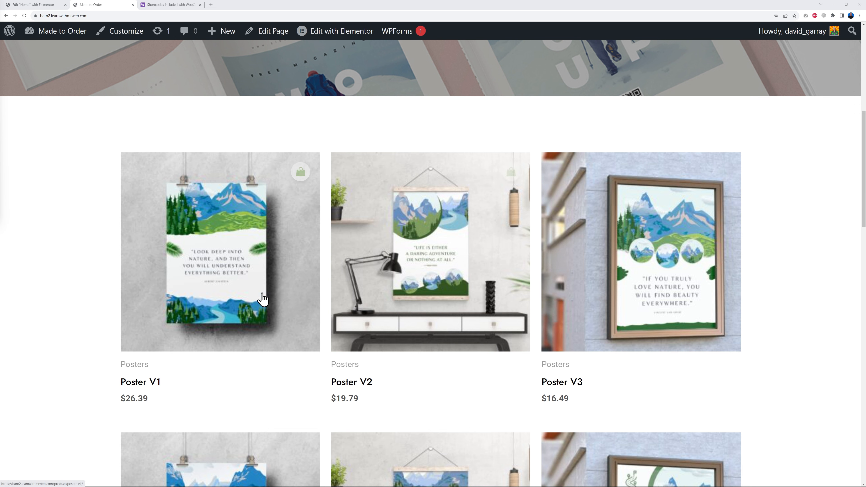
{"action": "scroll", "coordinate": [792, 269], "scroll_direction": "down", "scroll_amount": 4}
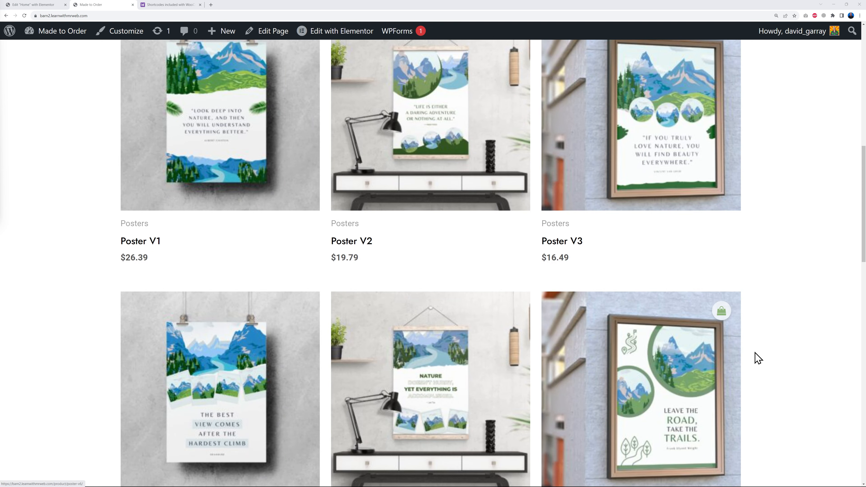
{"action": "scroll", "coordinate": [783, 354], "scroll_direction": "up", "scroll_amount": 3}
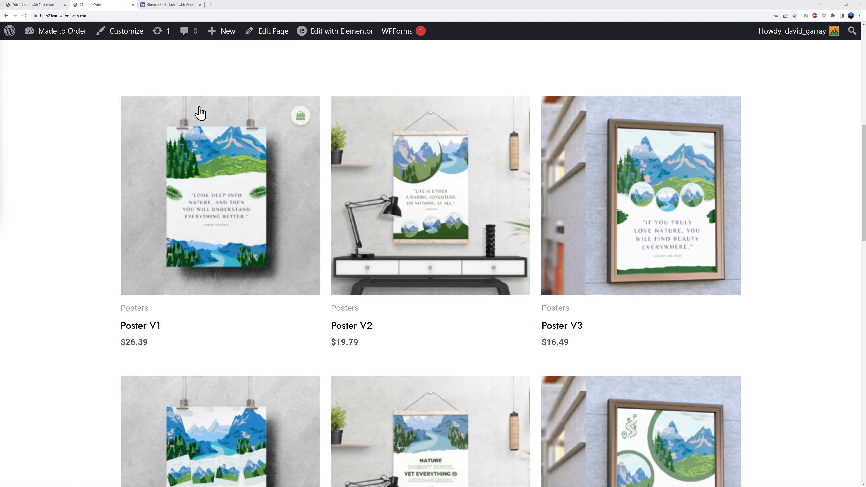
- Read the available product attributes in the WooCommerce shortcodes documentation, comparing them with the page's shortcode and focusing on the category attribute
{"action": "left_click", "coordinate": [170, 5]}
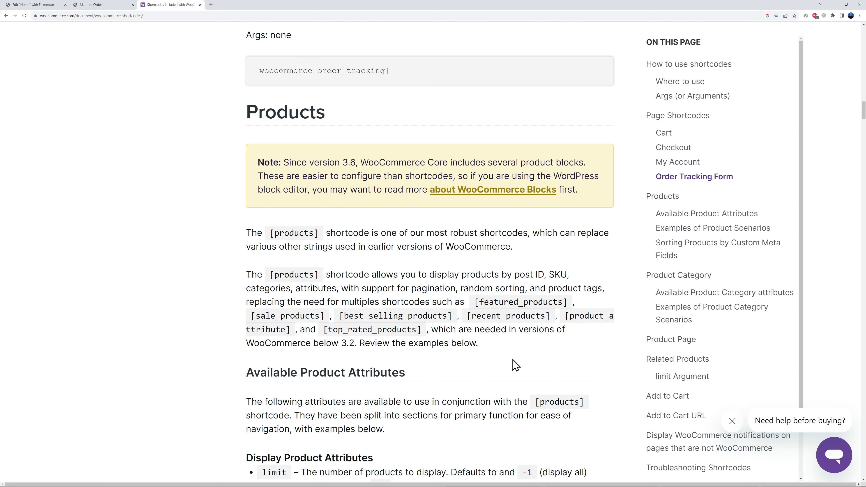
{"action": "scroll", "coordinate": [515, 364], "scroll_direction": "down", "scroll_amount": 1}
{"action": "scroll", "coordinate": [416, 261], "scroll_direction": "down", "scroll_amount": 1}
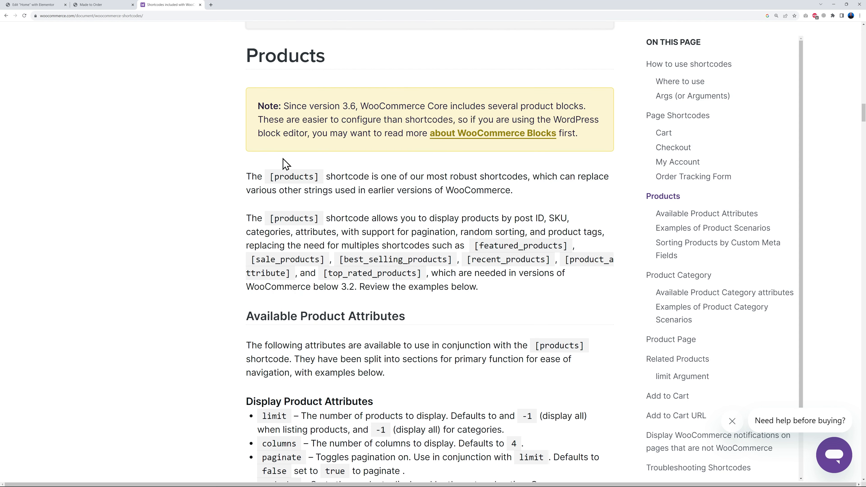
{"action": "left_click", "coordinate": [36, 4]}
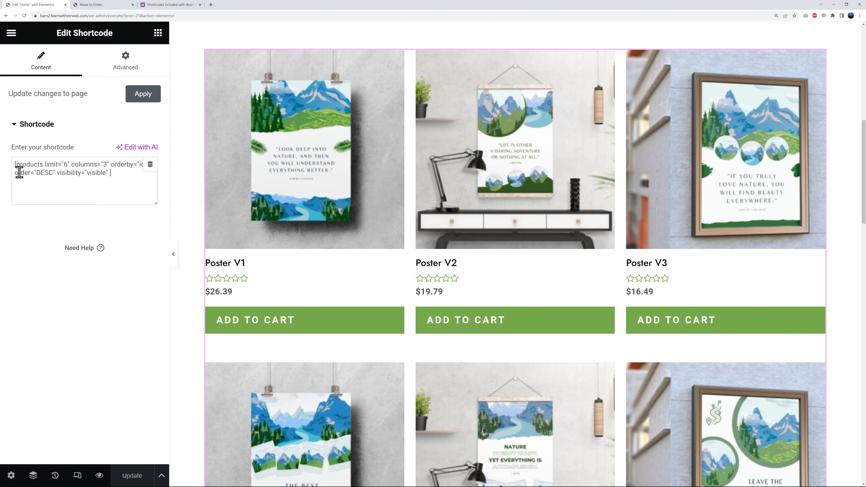
{"action": "left_click_drag", "start_coordinate": [44, 165], "coordinate": [108, 174]}
{"action": "left_click", "coordinate": [118, 179]}
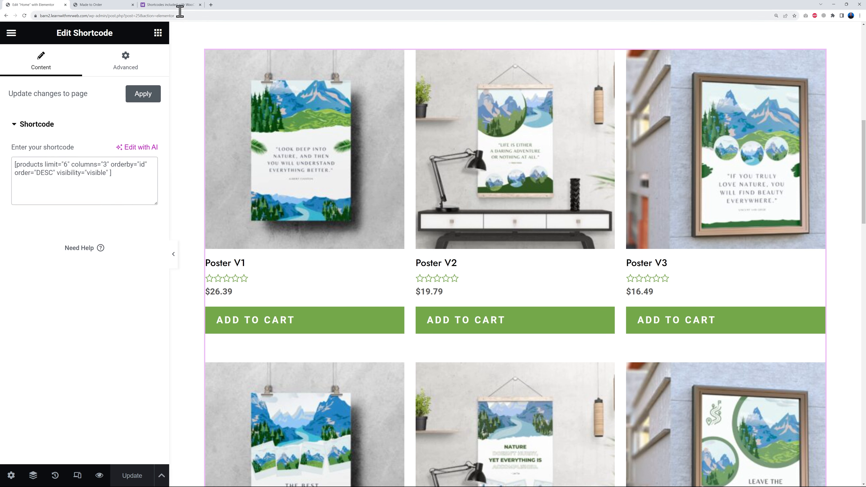
{"action": "left_click", "coordinate": [169, 5]}
{"action": "scroll", "coordinate": [492, 266], "scroll_direction": "down", "scroll_amount": 2}
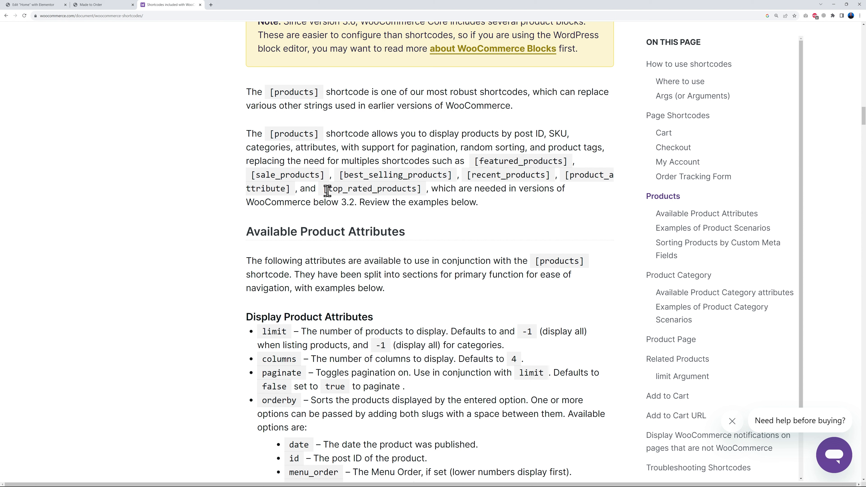
{"action": "scroll", "coordinate": [538, 235], "scroll_direction": "down", "scroll_amount": 6}
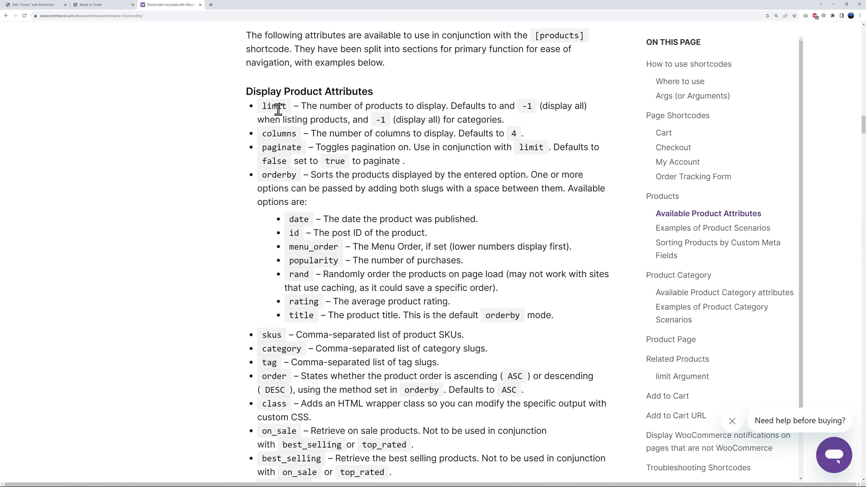
{"action": "scroll", "coordinate": [369, 188], "scroll_direction": "down", "scroll_amount": 2}
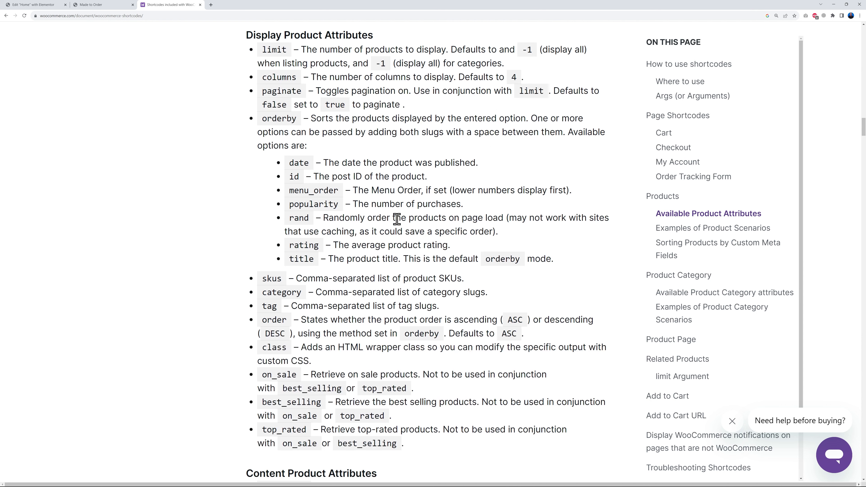
{"action": "scroll", "coordinate": [392, 222], "scroll_direction": "down", "scroll_amount": 2}
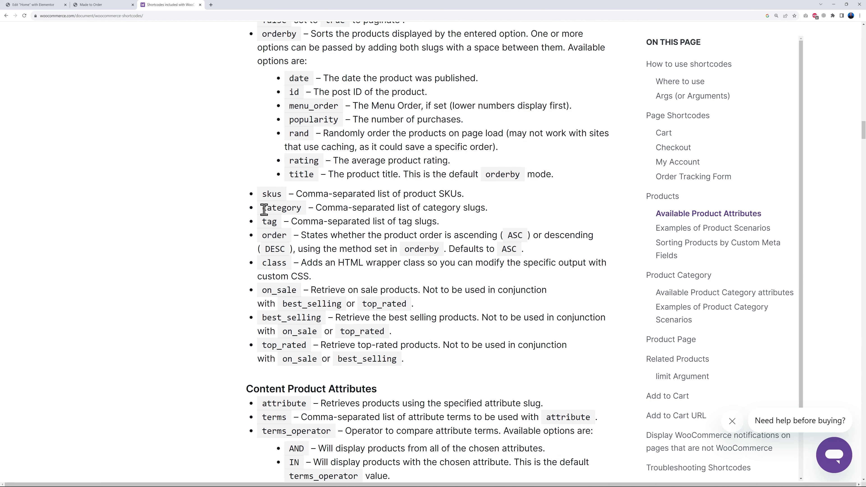
{"action": "left_click_drag", "start_coordinate": [263, 209], "coordinate": [301, 212]}
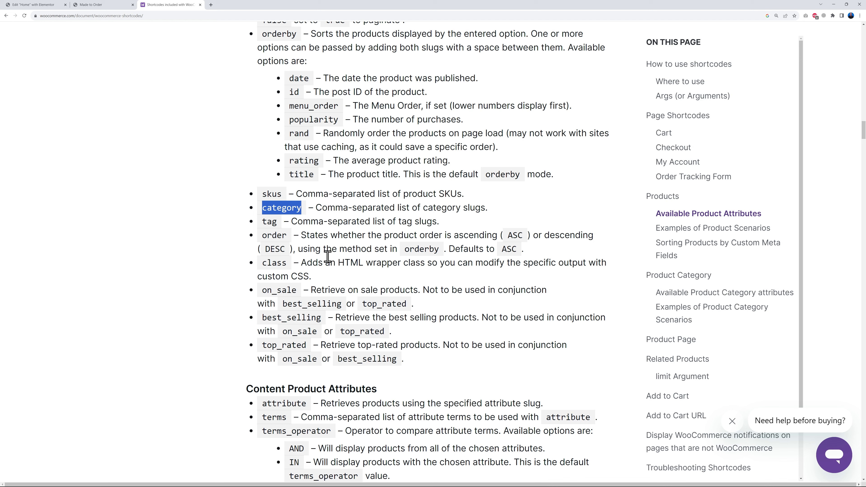
- Replace the orderby, order and visibility attributes in the home page's products shortcode with an empty category="" attribute
{"action": "left_click", "coordinate": [44, 5]}
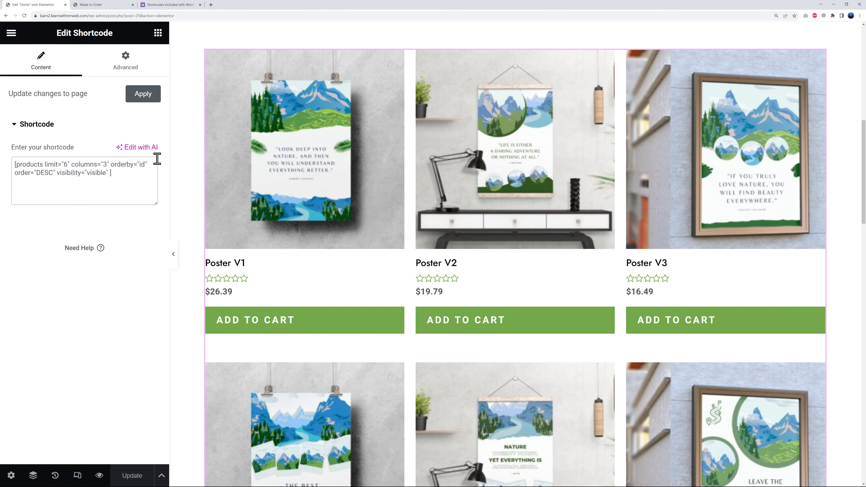
{"action": "left_click_drag", "start_coordinate": [112, 164], "coordinate": [109, 173]}
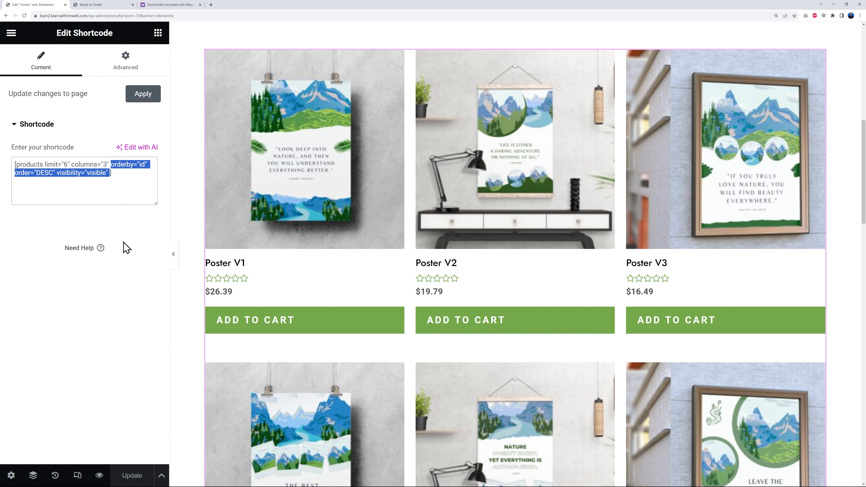
{"action": "key", "text": "BackSpace"}
{"action": "type", "text": "category=\""}
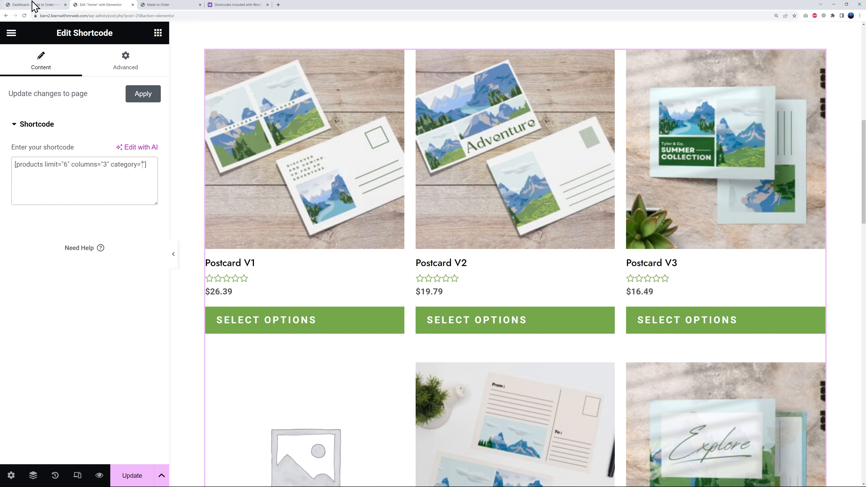
- Open the store's product categories page in the WordPress dashboard
{"action": "left_click", "coordinate": [21, 5]}
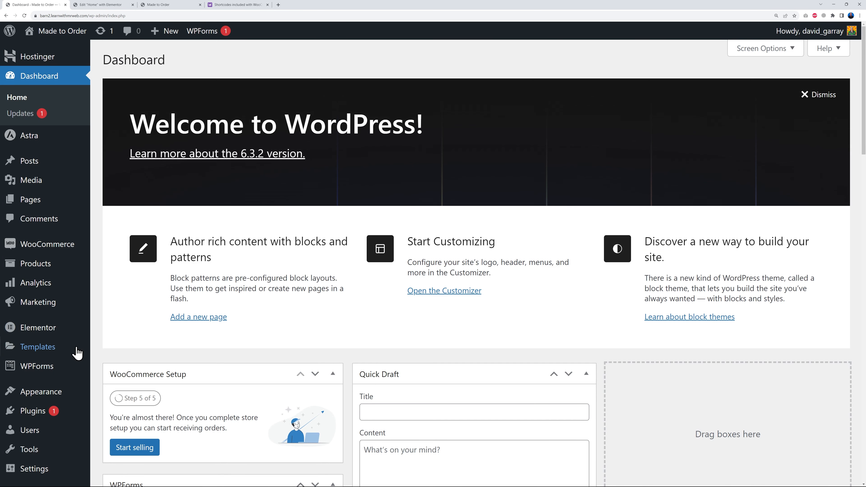
{"action": "mouse_move", "coordinate": [40, 267]}
{"action": "left_click", "coordinate": [127, 302]}
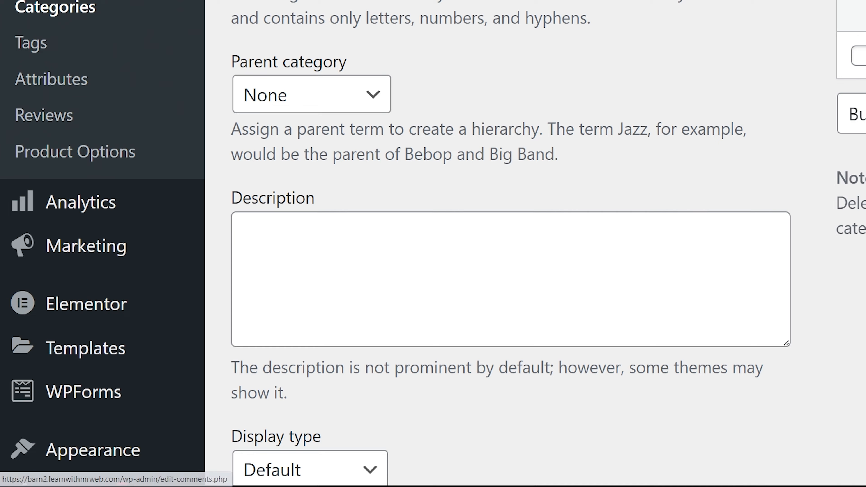
- Set the category attribute of the home page's products shortcode to 18 in Elementor and check the filtered product grid
{"action": "left_click", "coordinate": [114, 6]}
{"action": "type", "text": "18"}
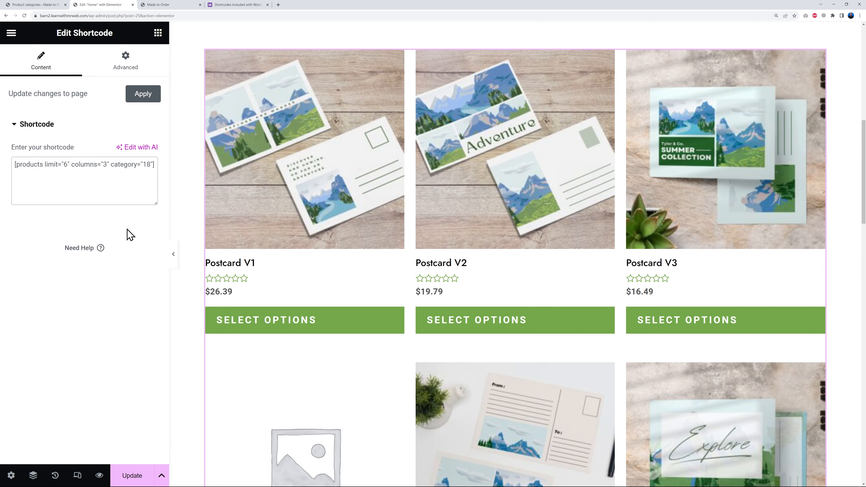
{"action": "scroll", "coordinate": [626, 325], "scroll_direction": "down", "scroll_amount": 5}
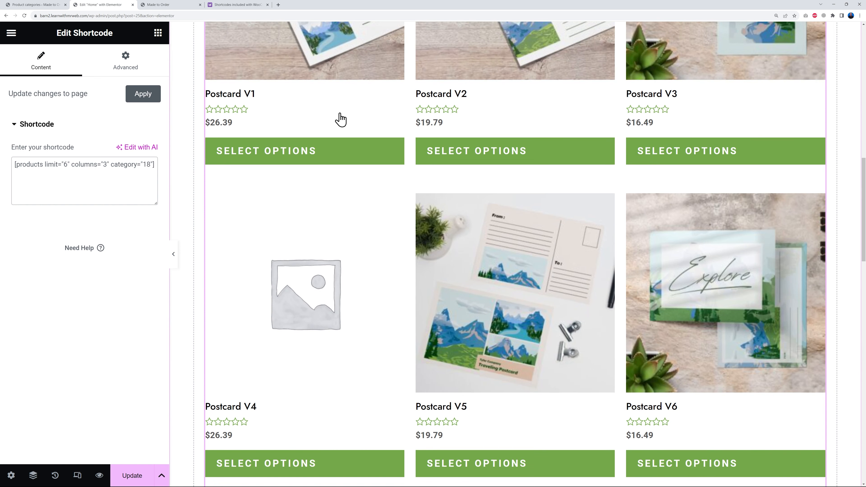
{"action": "scroll", "coordinate": [661, 325], "scroll_direction": "up", "scroll_amount": 5}
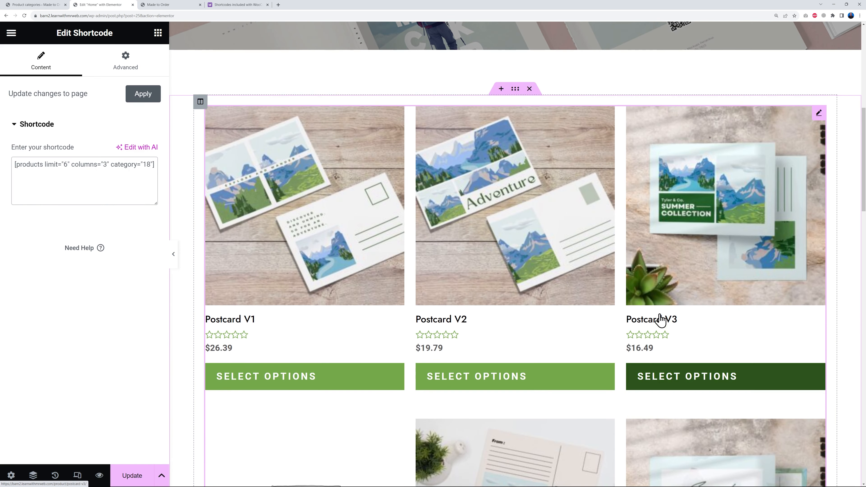
{"action": "scroll", "coordinate": [660, 320], "scroll_direction": "up", "scroll_amount": 2}
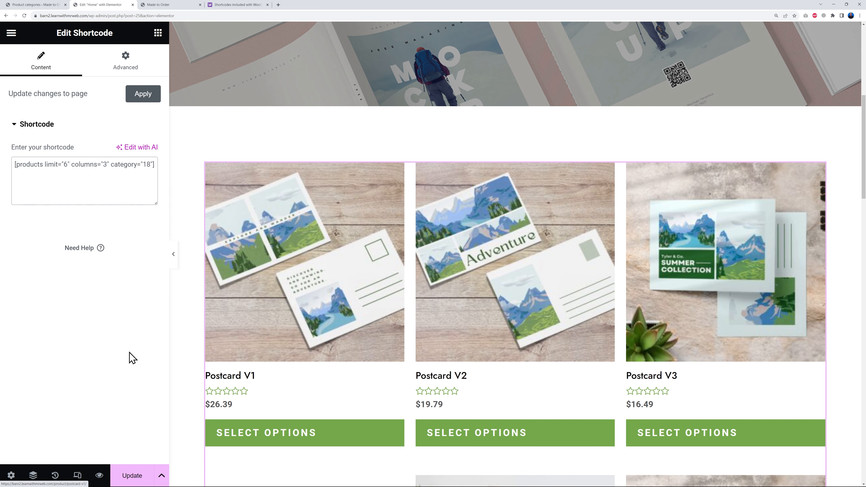
{"action": "scroll", "coordinate": [265, 234], "scroll_direction": "down", "scroll_amount": 3}
{"action": "scroll", "coordinate": [316, 235], "scroll_direction": "down", "scroll_amount": 1}
{"action": "scroll", "coordinate": [315, 235], "scroll_direction": "up", "scroll_amount": 1}
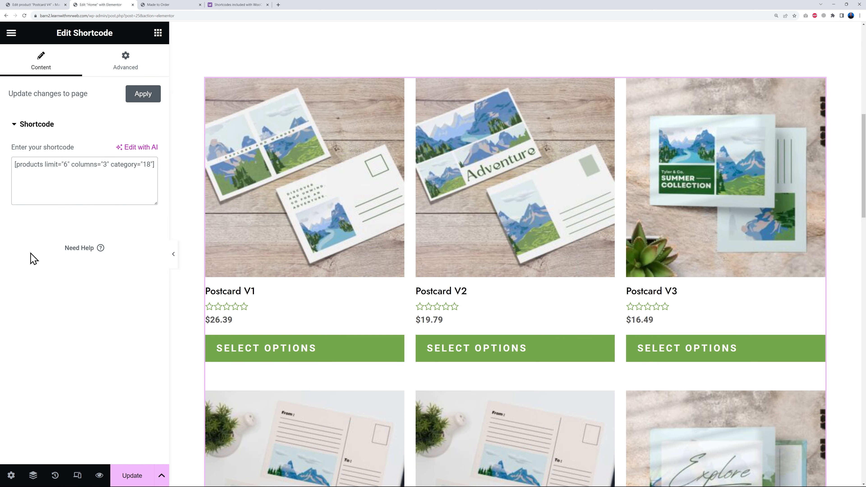
- Set both the limit and the columns attributes of the postcards products shortcode to 4
{"action": "key", "text": "BackSpace"}
{"action": "type", "text": "4"}
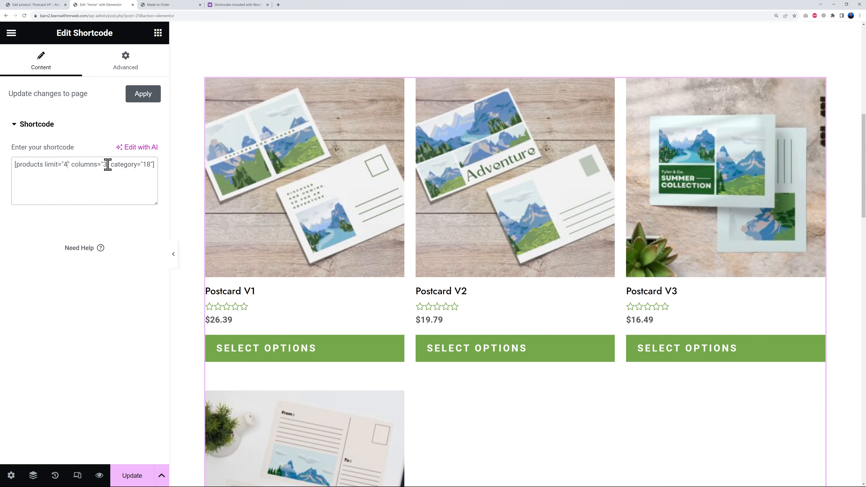
{"action": "key", "text": "BackSpace"}
{"action": "type", "text": "4"}
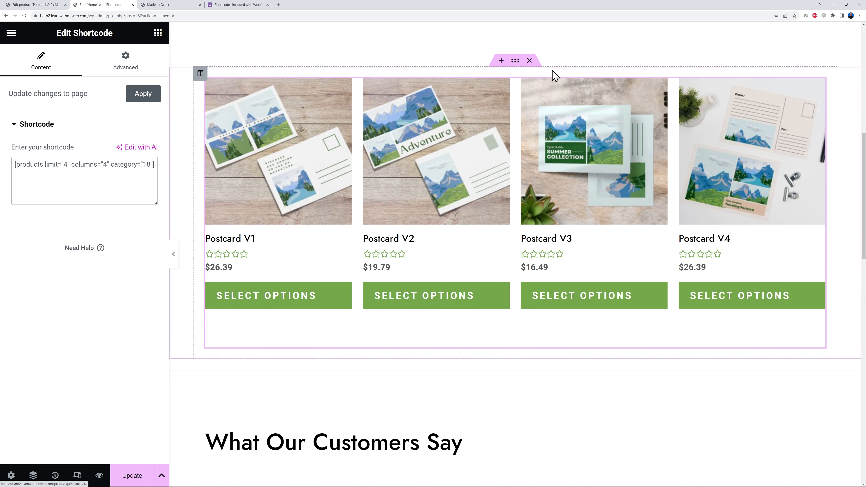
- Duplicate the postcards product section directly below the original
{"action": "right_click", "coordinate": [515, 61]}
{"action": "left_click", "coordinate": [548, 92]}
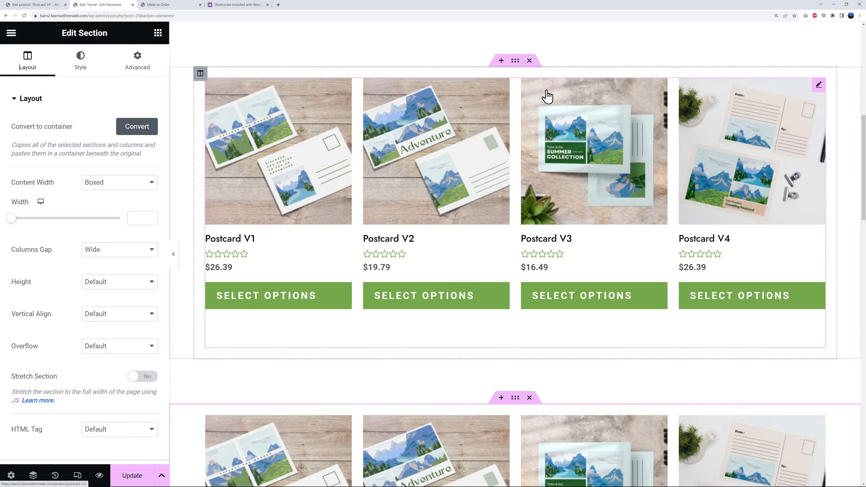
{"action": "scroll", "coordinate": [552, 218], "scroll_direction": "down", "scroll_amount": 5}
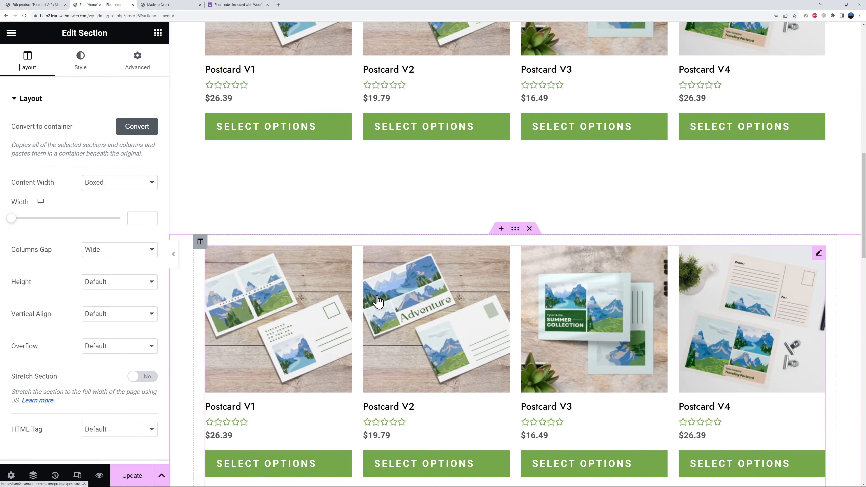
- Look up the Posters category ID in the store's product categories and set the duplicated section's shortcode category to 19
{"action": "left_click", "coordinate": [819, 254]}
{"action": "left_click", "coordinate": [139, 184]}
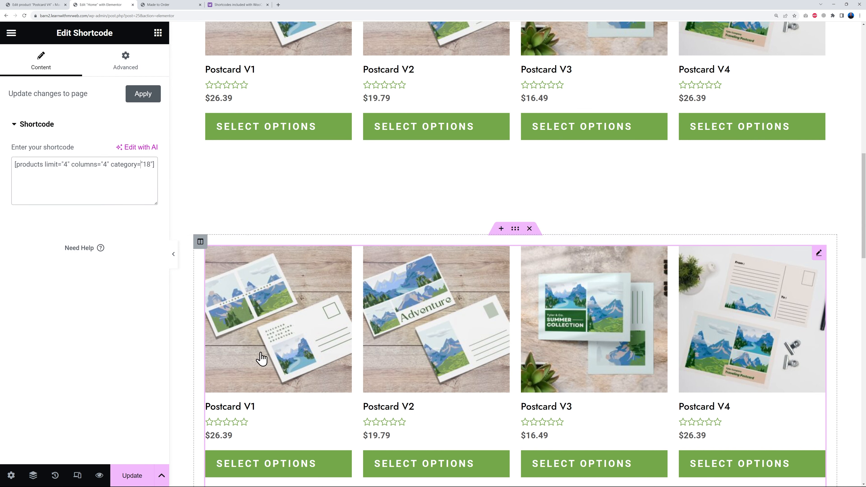
{"action": "left_click", "coordinate": [47, 5]}
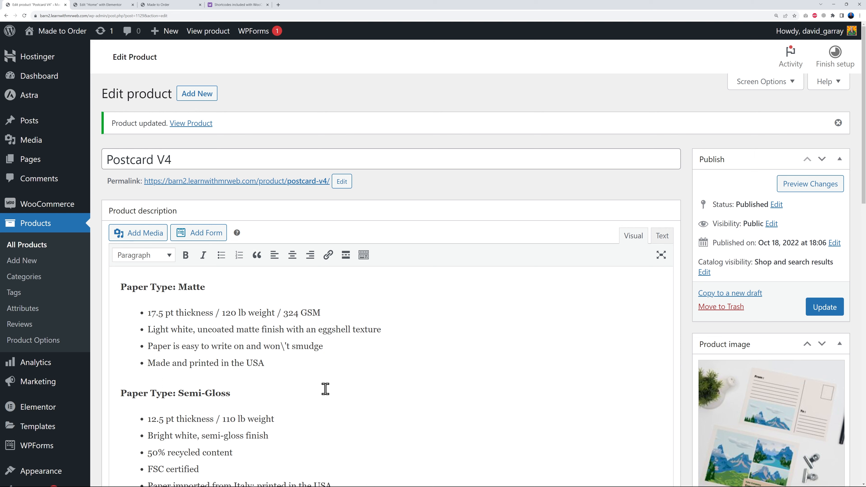
{"action": "left_click", "coordinate": [35, 283]}
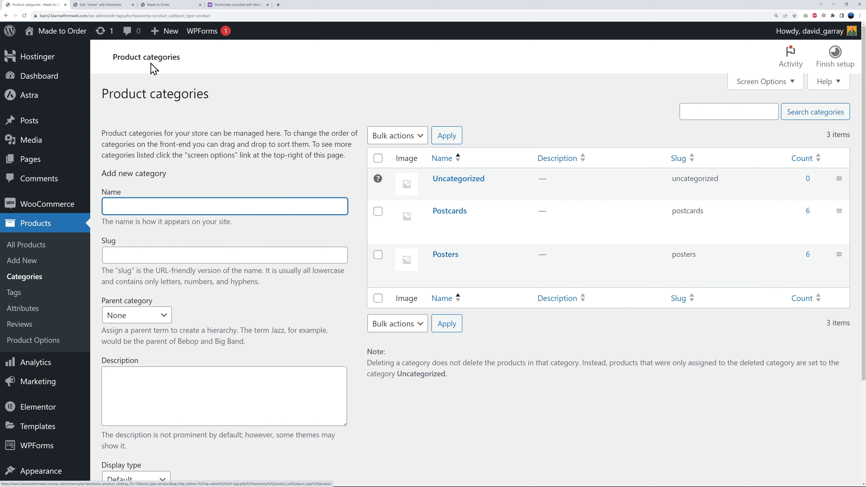
{"action": "left_click", "coordinate": [115, 5]}
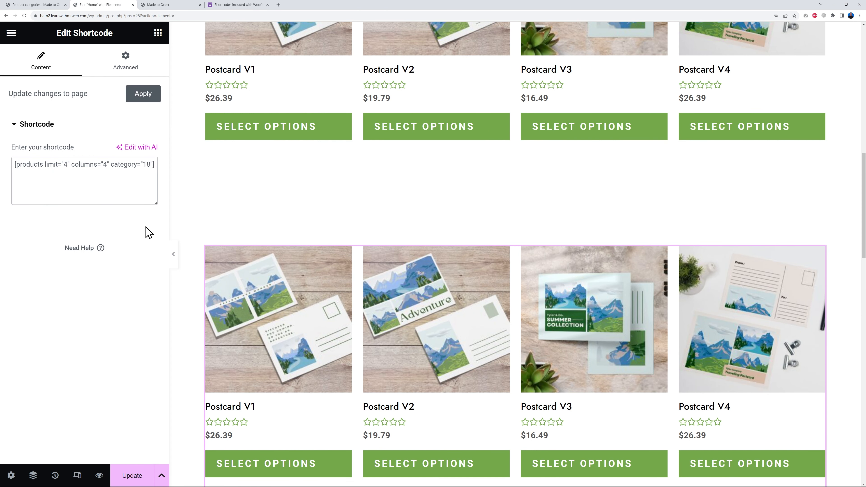
{"action": "key", "text": "BackSpace"}
{"action": "type", "text": "9"}
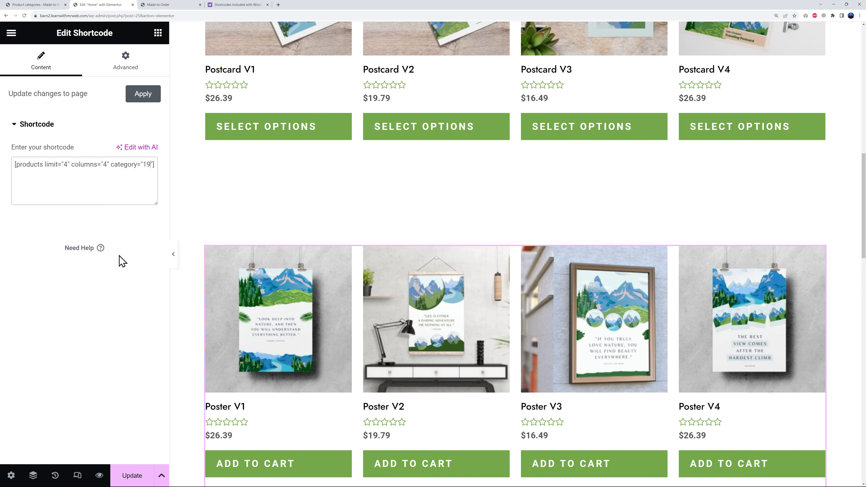
- Add a Heading widget above the postcard products with the title POSTCARDS
{"action": "scroll", "coordinate": [199, 300], "scroll_direction": "up", "scroll_amount": 5}
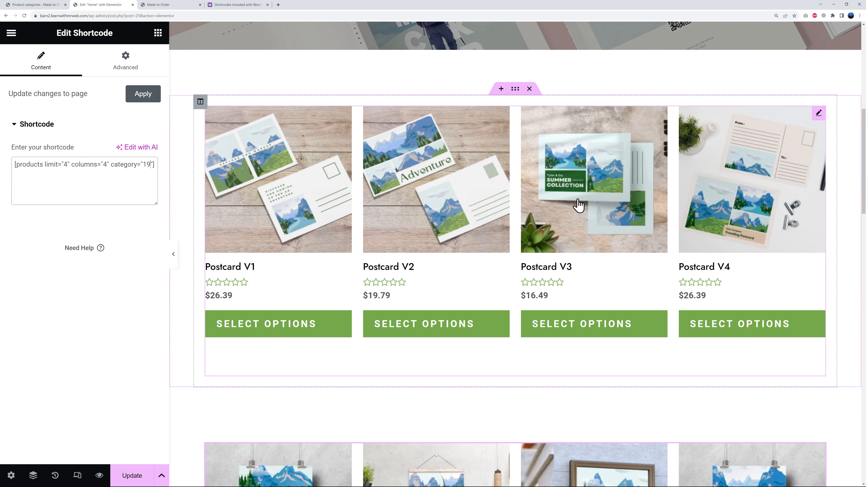
{"action": "scroll", "coordinate": [562, 218], "scroll_direction": "down", "scroll_amount": 5}
{"action": "scroll", "coordinate": [546, 307], "scroll_direction": "up", "scroll_amount": 5}
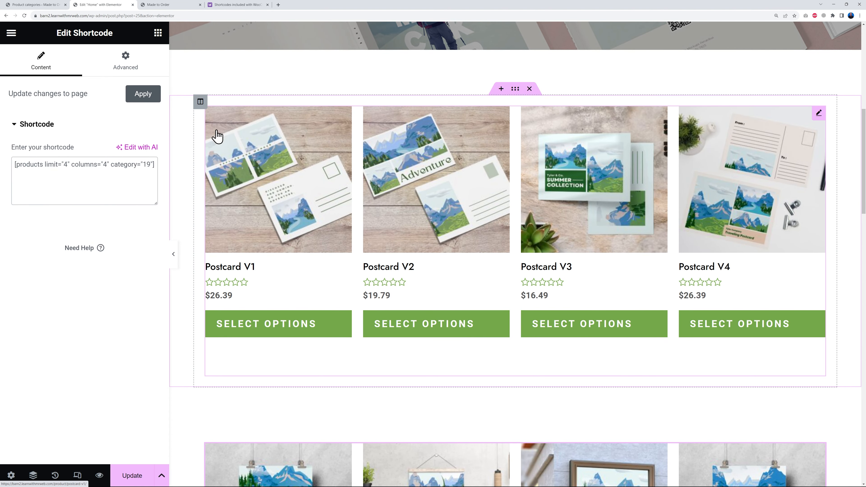
{"action": "left_click", "coordinate": [158, 33]}
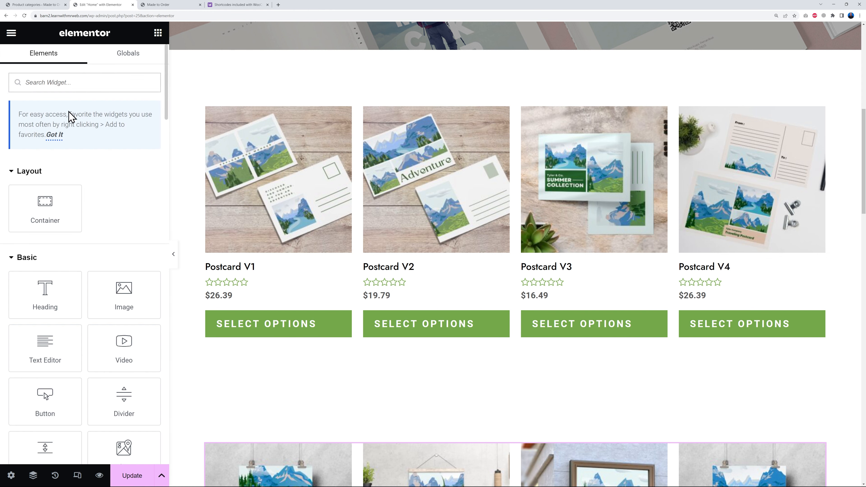
{"action": "scroll", "coordinate": [102, 309], "scroll_direction": "down", "scroll_amount": 1}
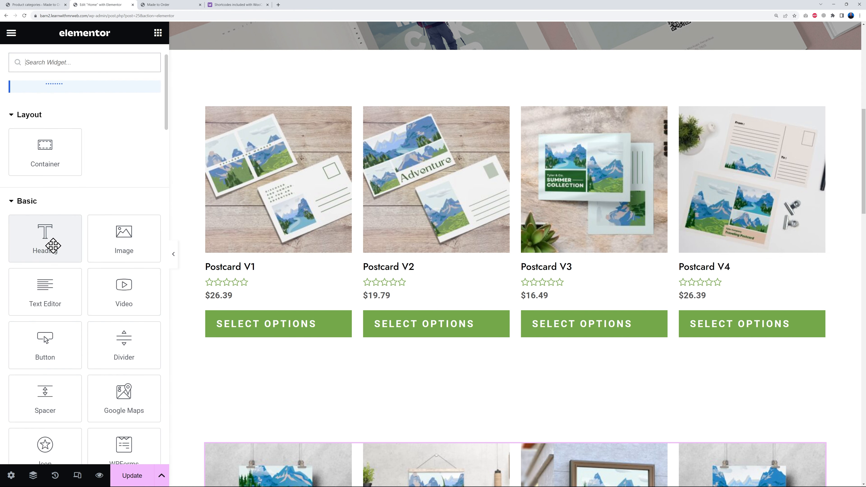
{"action": "left_click_drag", "start_coordinate": [50, 246], "coordinate": [253, 126]}
{"action": "triple_click", "coordinate": [109, 143]}
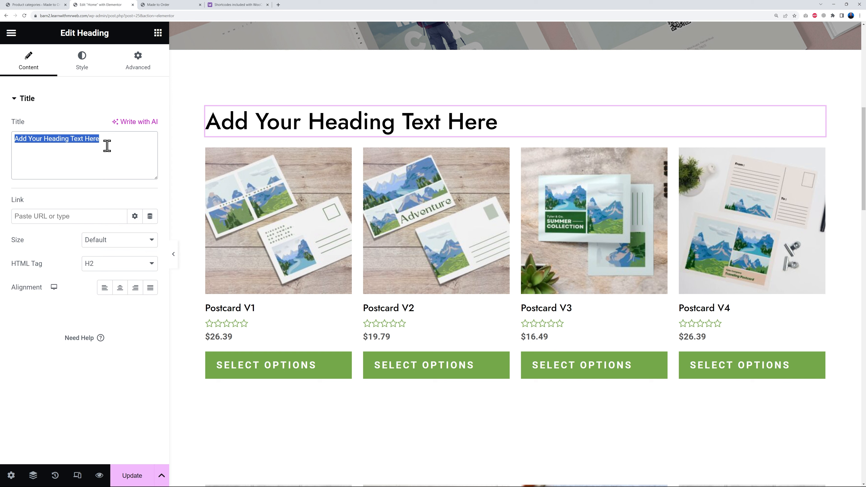
{"action": "type", "text": "POSTCARDS"}
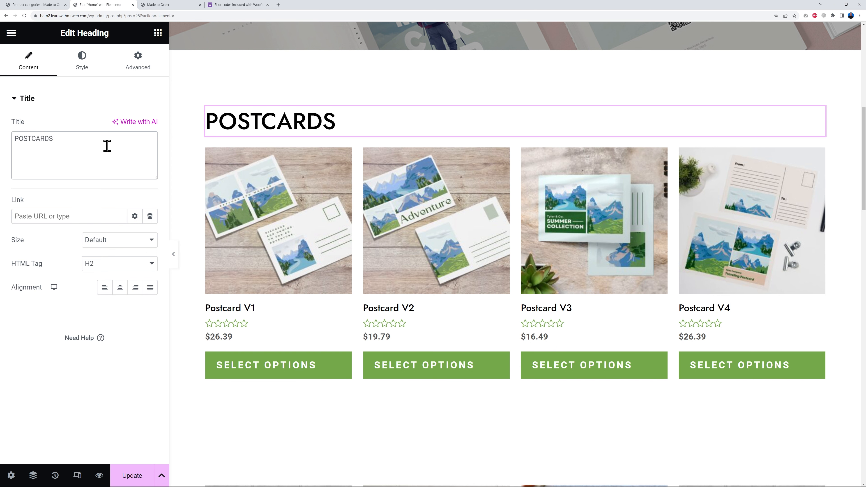
- Add a Heading widget above the poster products with the title POSTERS
{"action": "scroll", "coordinate": [477, 197], "scroll_direction": "down", "scroll_amount": 2}
{"action": "scroll", "coordinate": [477, 197], "scroll_direction": "down", "scroll_amount": 2}
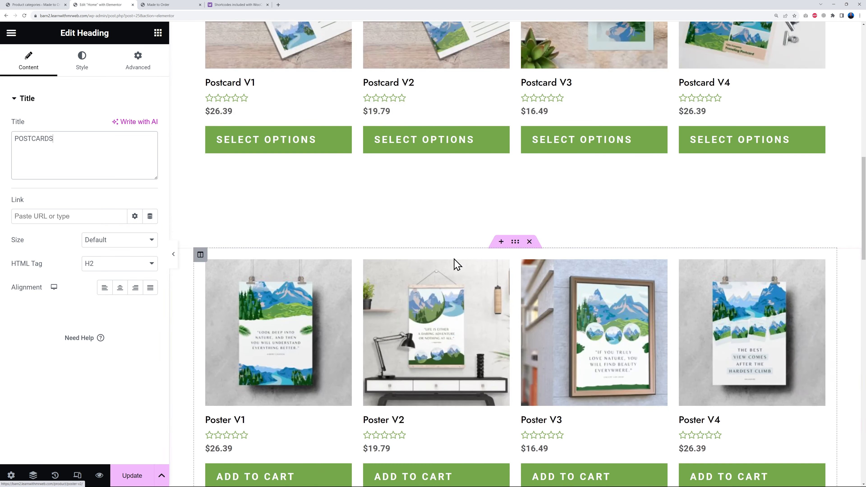
{"action": "left_click", "coordinate": [158, 33]}
{"action": "left_click_drag", "start_coordinate": [53, 290], "coordinate": [249, 276]}
{"action": "triple_click", "coordinate": [125, 149]}
{"action": "type", "text": "POT"}
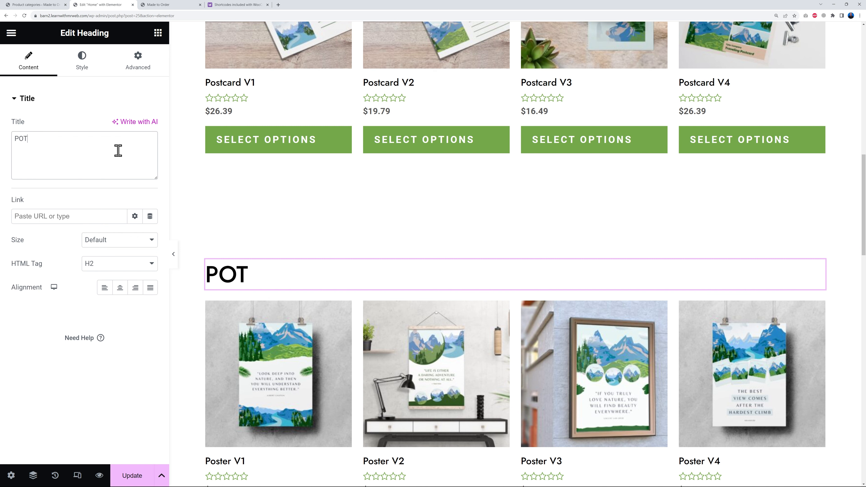
{"action": "type", "text": "TERS"}
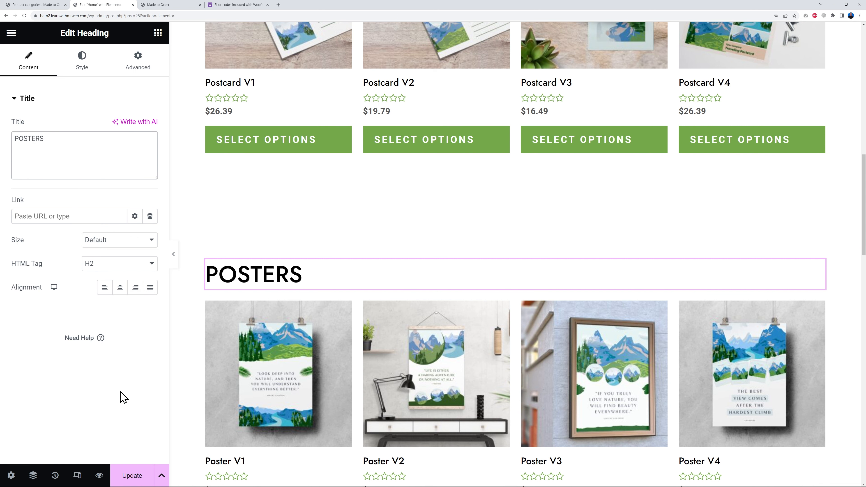
- Review both headed product sections and the further product attributes in the WooCommerce shortcodes documentation
{"action": "scroll", "coordinate": [795, 276], "scroll_direction": "up", "scroll_amount": 7}
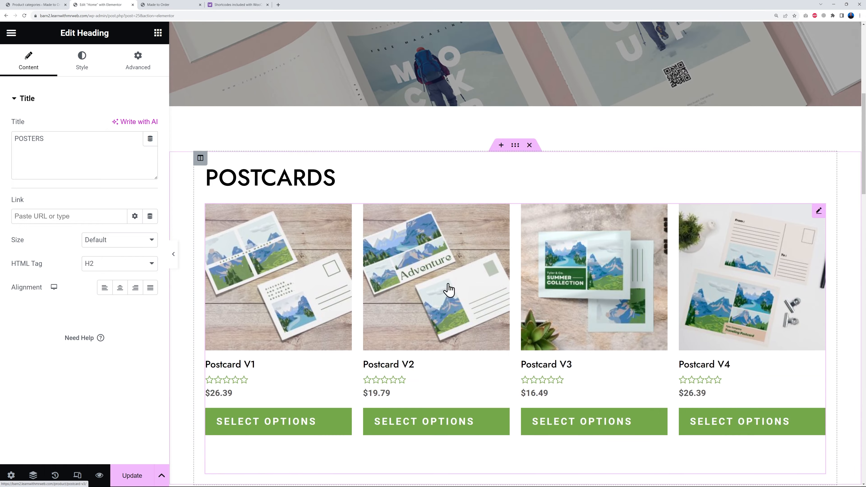
{"action": "scroll", "coordinate": [491, 307], "scroll_direction": "down", "scroll_amount": 7}
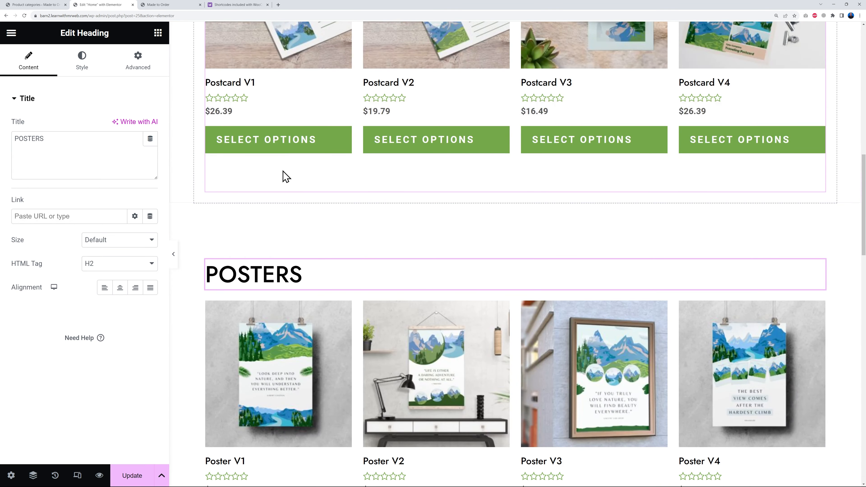
{"action": "left_click", "coordinate": [228, 5]}
{"action": "left_click", "coordinate": [555, 286]}
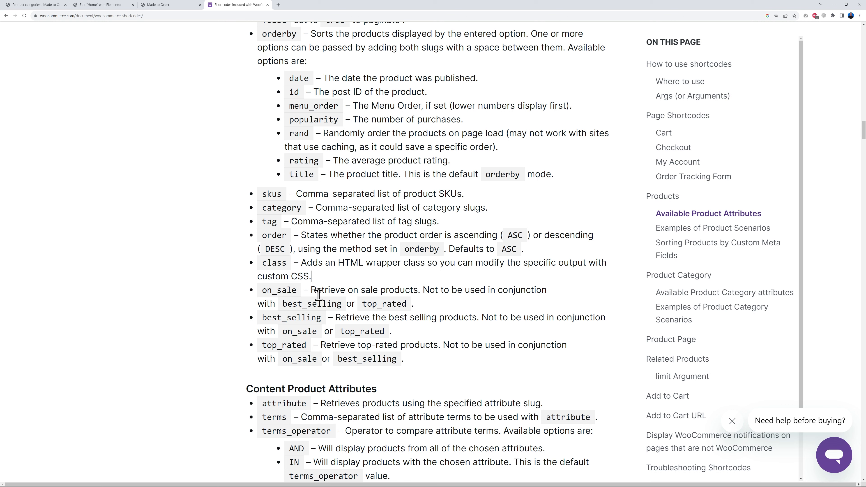
- Update the page, reload the live home page and review its POSTCARDS and POSTERS sections below the hero
{"action": "left_click", "coordinate": [107, 6]}
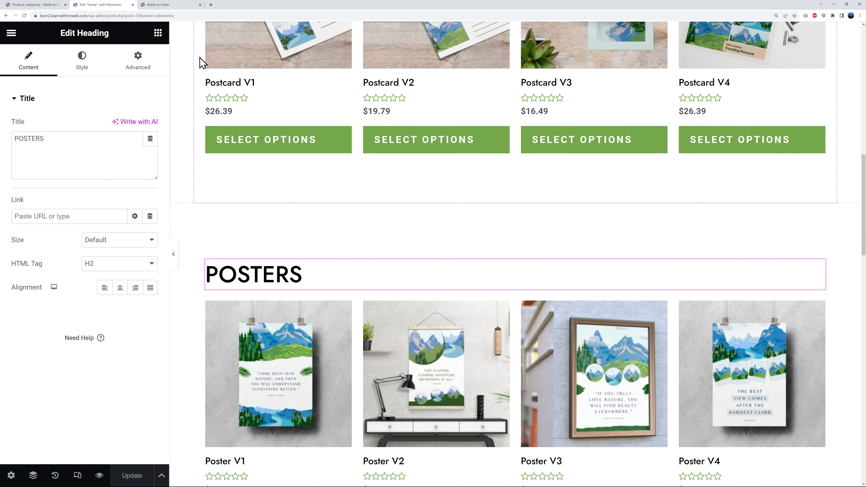
{"action": "left_click", "coordinate": [173, 6]}
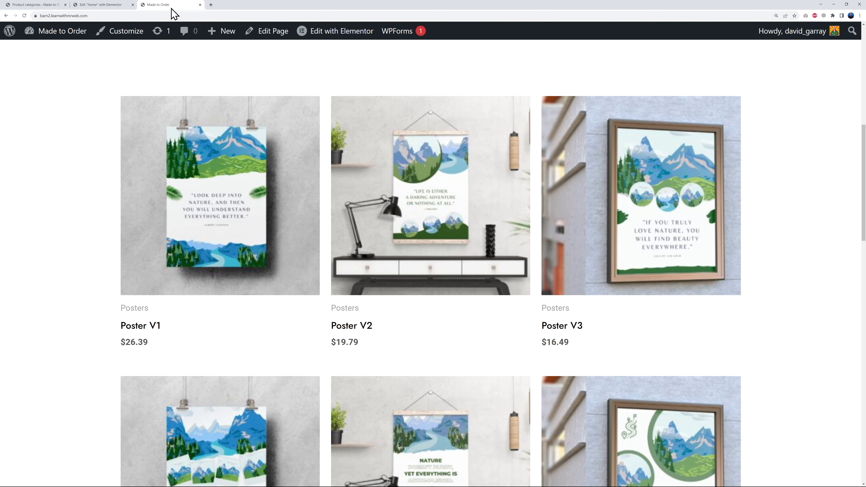
{"action": "left_click", "coordinate": [25, 16]}
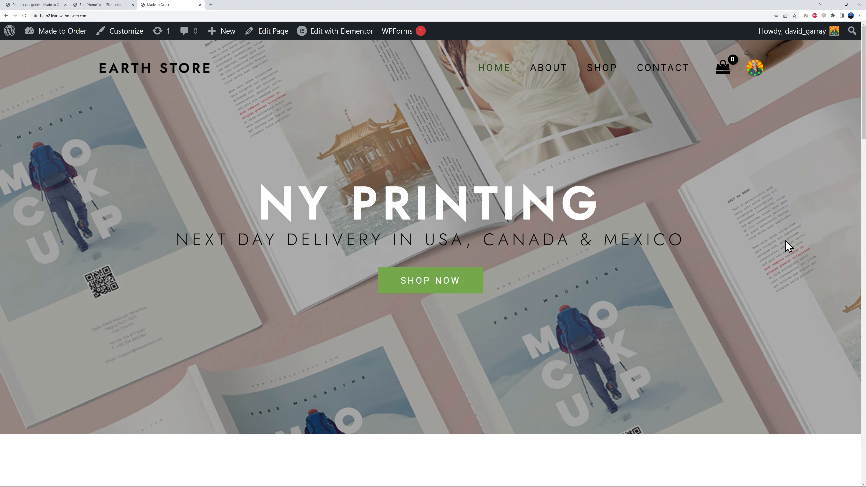
{"action": "scroll", "coordinate": [787, 245], "scroll_direction": "down", "scroll_amount": 7}
{"action": "scroll", "coordinate": [803, 251], "scroll_direction": "down", "scroll_amount": 10}
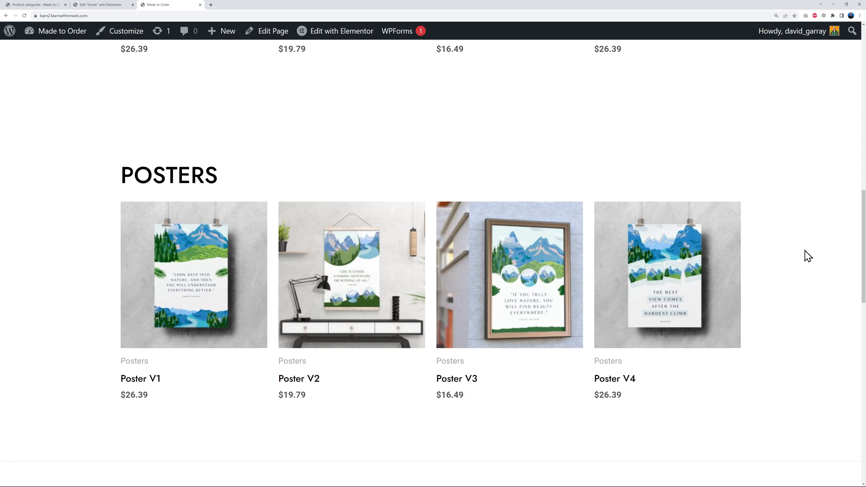
{"action": "scroll", "coordinate": [810, 257], "scroll_direction": "down", "scroll_amount": 2}
{"action": "scroll", "coordinate": [812, 261], "scroll_direction": "up", "scroll_amount": 6}
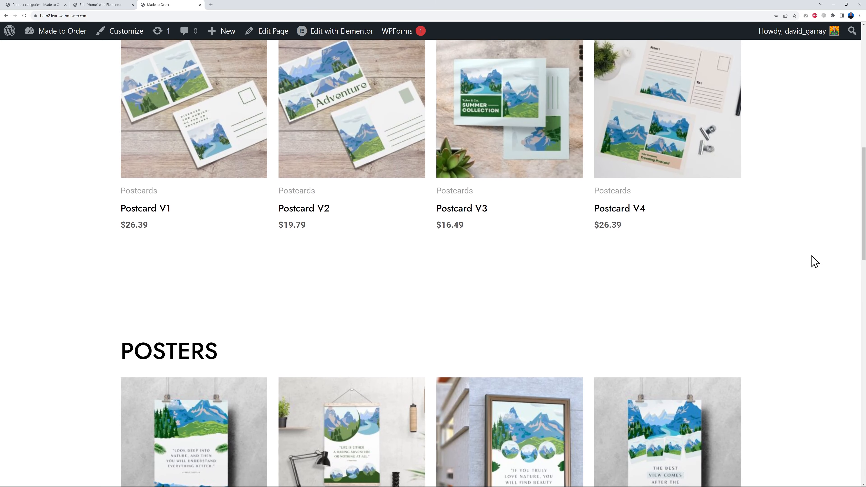
{"action": "scroll", "coordinate": [811, 256], "scroll_direction": "up", "scroll_amount": 9}
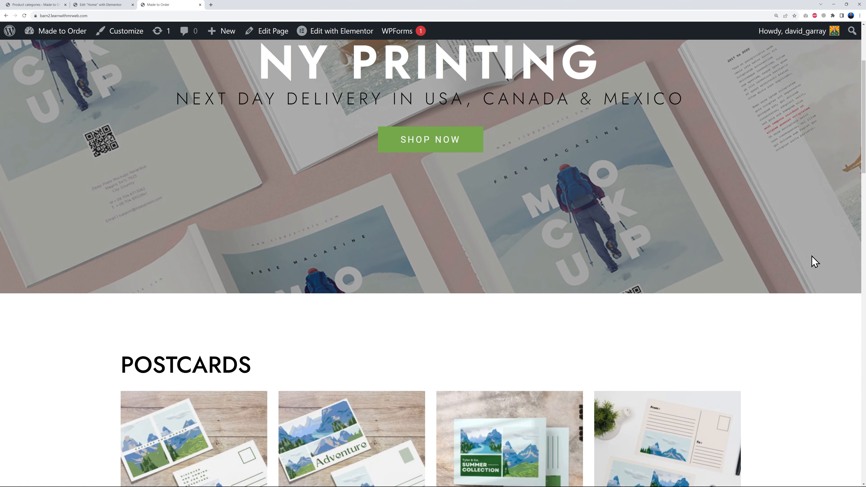
{"action": "scroll", "coordinate": [811, 255], "scroll_direction": "up", "scroll_amount": 4}
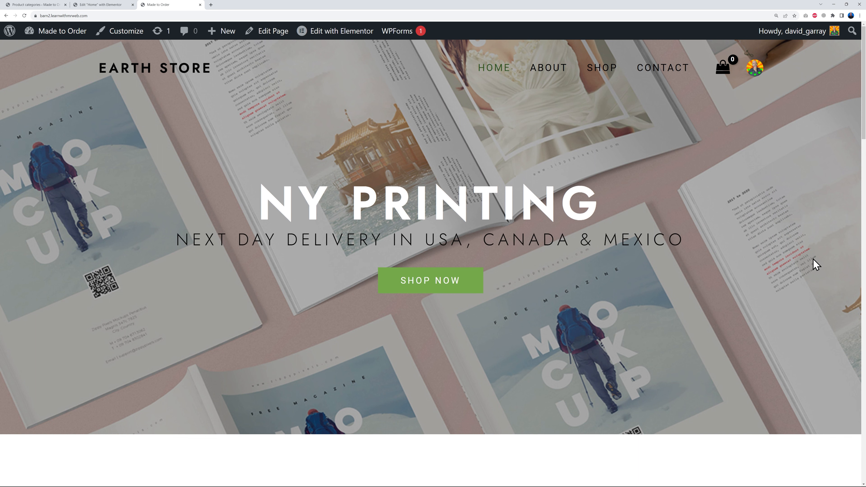
{"action": "scroll", "coordinate": [813, 259], "scroll_direction": "down", "scroll_amount": 8}
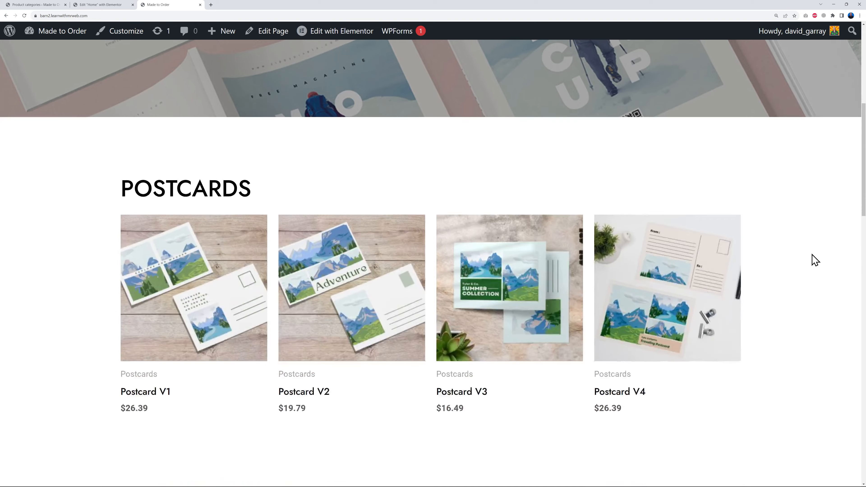
{"action": "scroll", "coordinate": [815, 260], "scroll_direction": "down", "scroll_amount": 10}
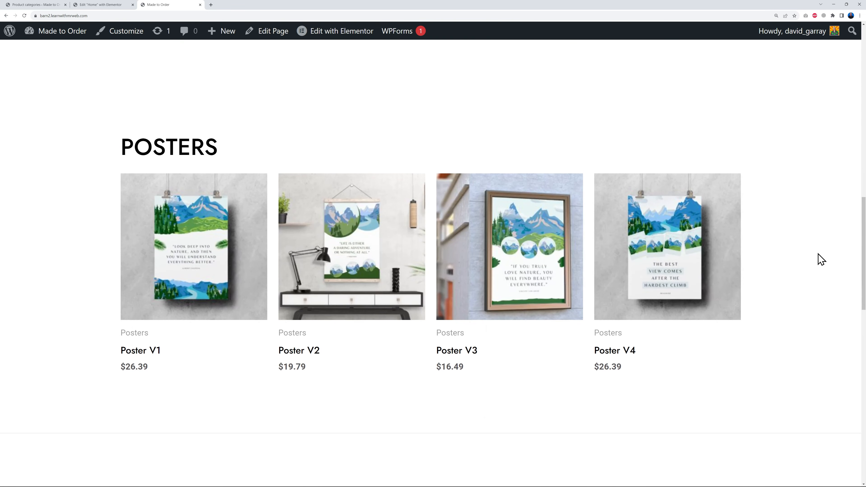
- Review the customer testimonials section on the live home page and open its "What Our Customers Say" heading for editing in the page editor
{"action": "scroll", "coordinate": [818, 258], "scroll_direction": "down", "scroll_amount": 9}
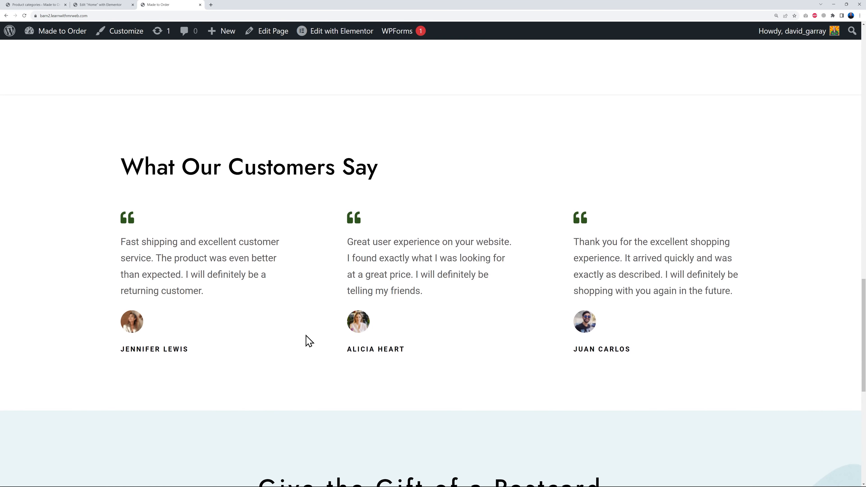
{"action": "left_click", "coordinate": [91, 5]}
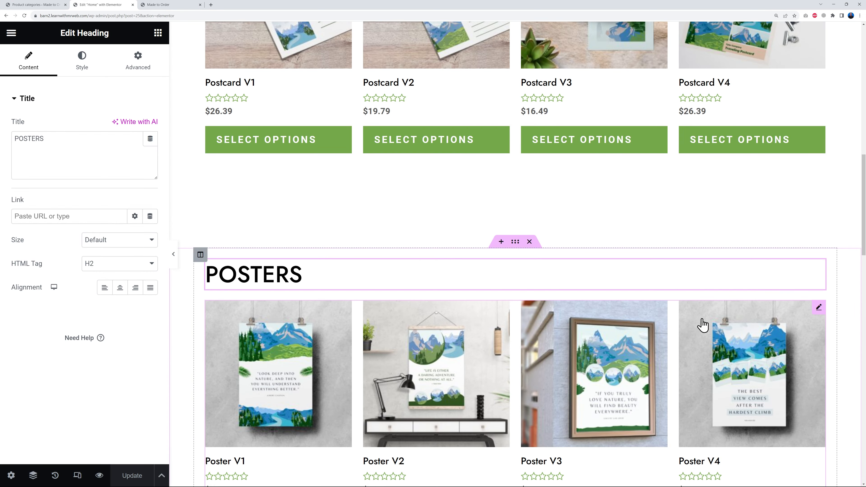
{"action": "scroll", "coordinate": [692, 327], "scroll_direction": "down", "scroll_amount": 12}
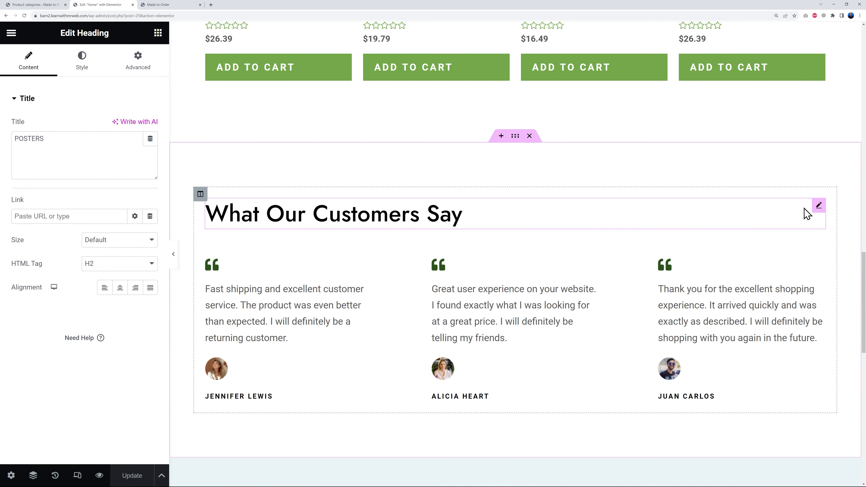
{"action": "left_click", "coordinate": [818, 206]}
{"action": "left_click", "coordinate": [121, 152]}
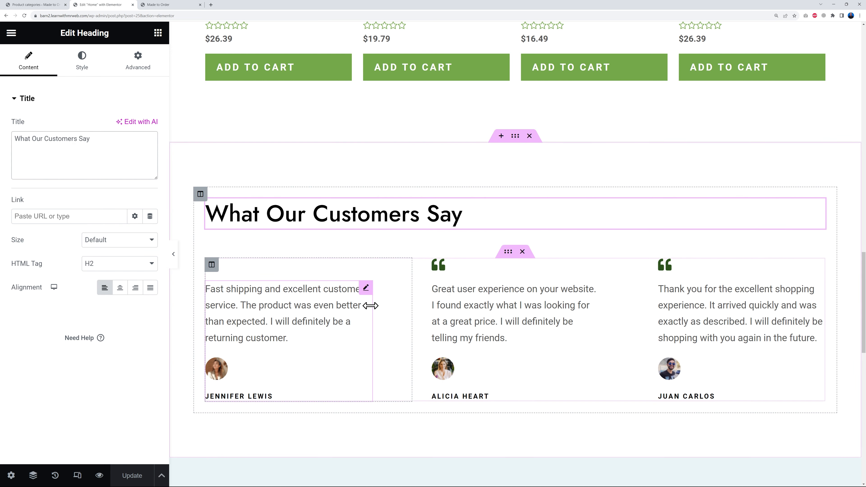
- Examine the content, image, image size, name and title settings of the three testimonial widgets
{"action": "scroll", "coordinate": [365, 290], "scroll_direction": "down", "scroll_amount": 1}
{"action": "left_click", "coordinate": [365, 260]}
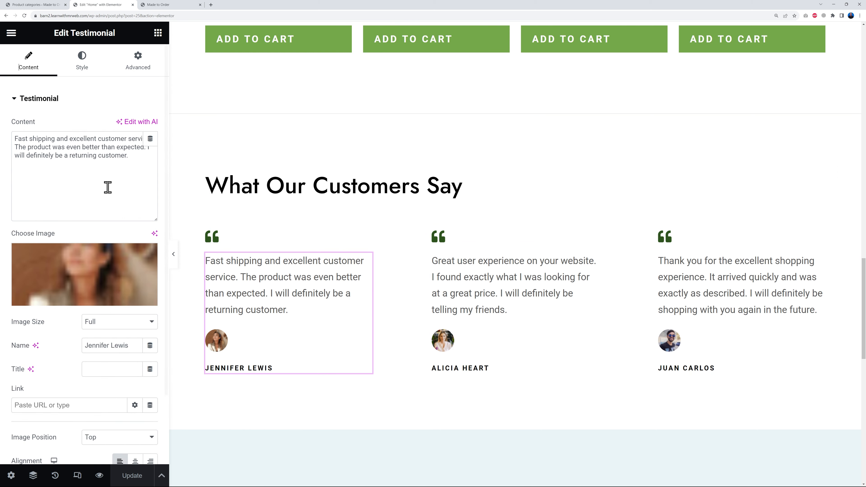
{"action": "left_click", "coordinate": [14, 138]}
{"action": "left_click_drag", "start_coordinate": [14, 138], "coordinate": [141, 156]}
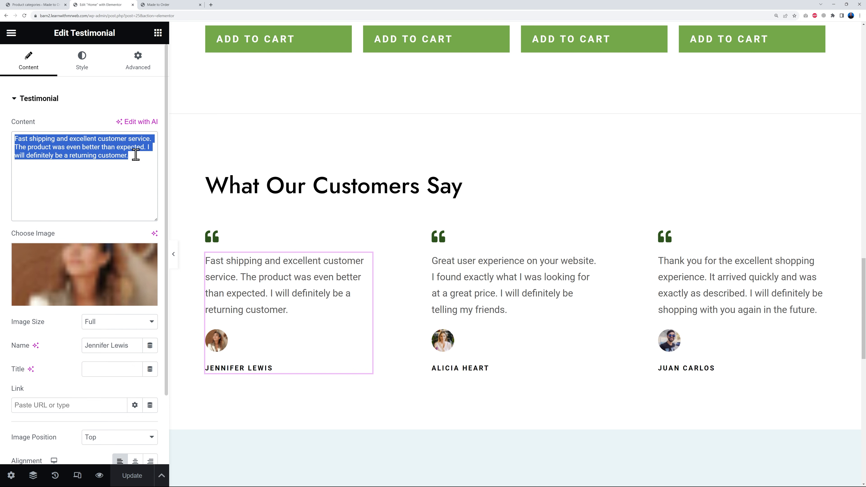
{"action": "left_click", "coordinate": [126, 173]}
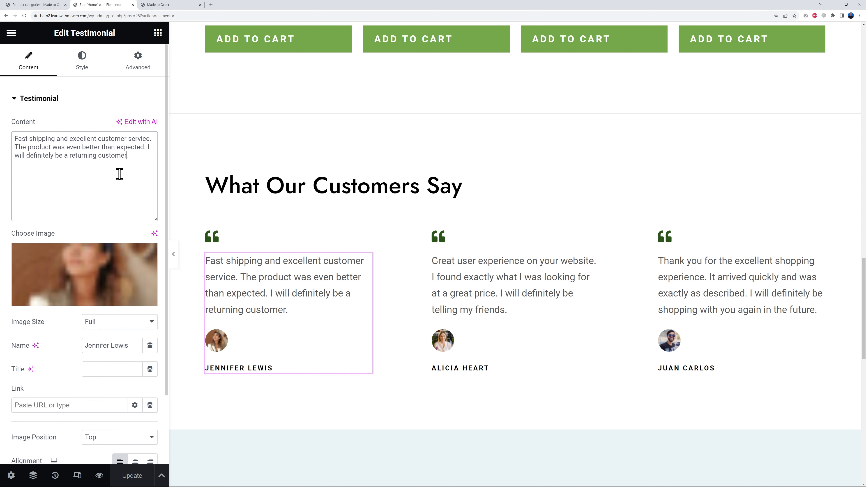
{"action": "left_click", "coordinate": [130, 161]}
{"action": "mouse_move", "coordinate": [102, 269]}
{"action": "scroll", "coordinate": [106, 271], "scroll_direction": "down", "scroll_amount": 2}
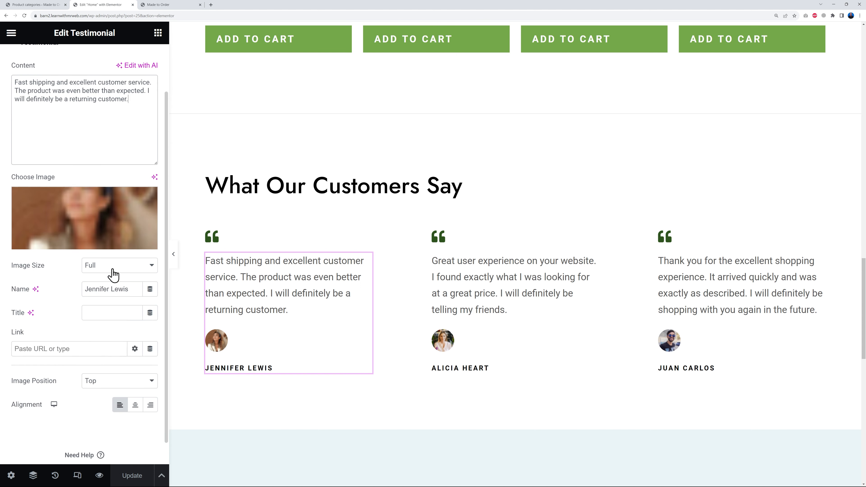
{"action": "left_click", "coordinate": [150, 271]}
{"action": "left_click", "coordinate": [149, 270]}
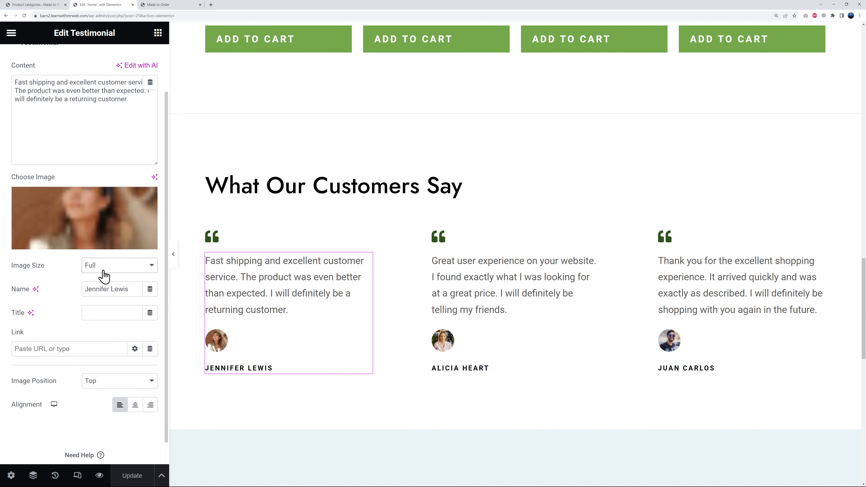
{"action": "left_click_drag", "start_coordinate": [130, 290], "coordinate": [88, 289]}
{"action": "left_click", "coordinate": [98, 316]}
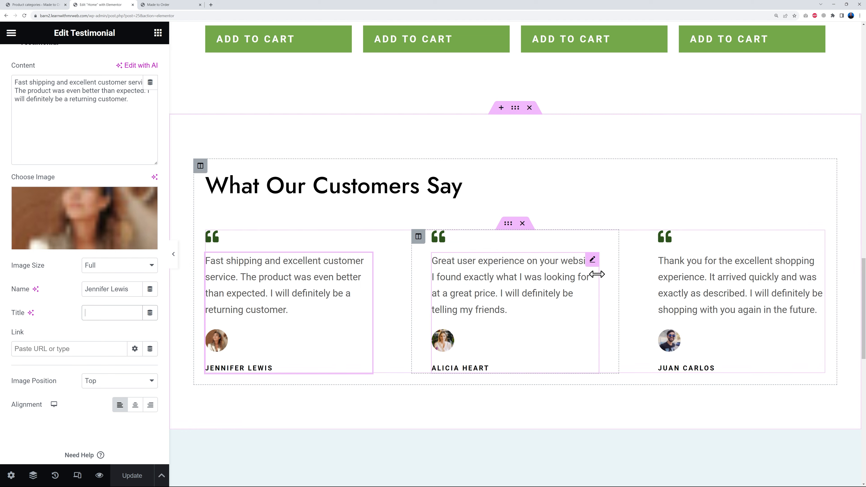
{"action": "left_click", "coordinate": [592, 264]}
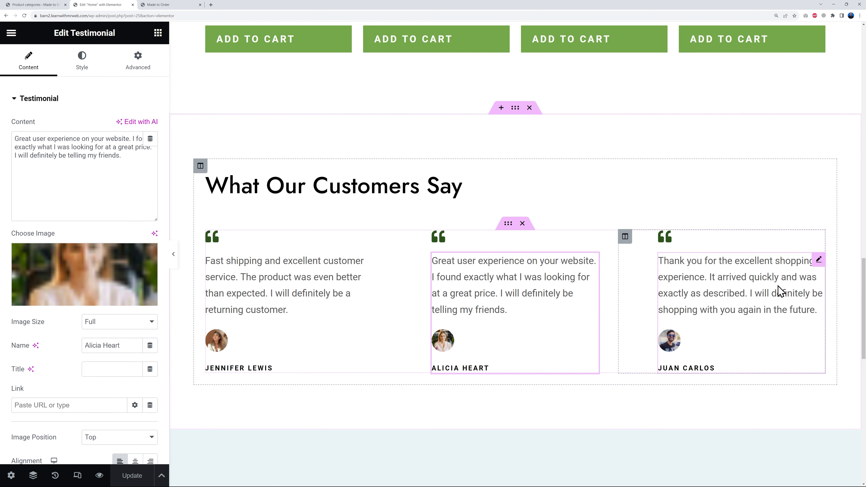
{"action": "left_click", "coordinate": [712, 262]}
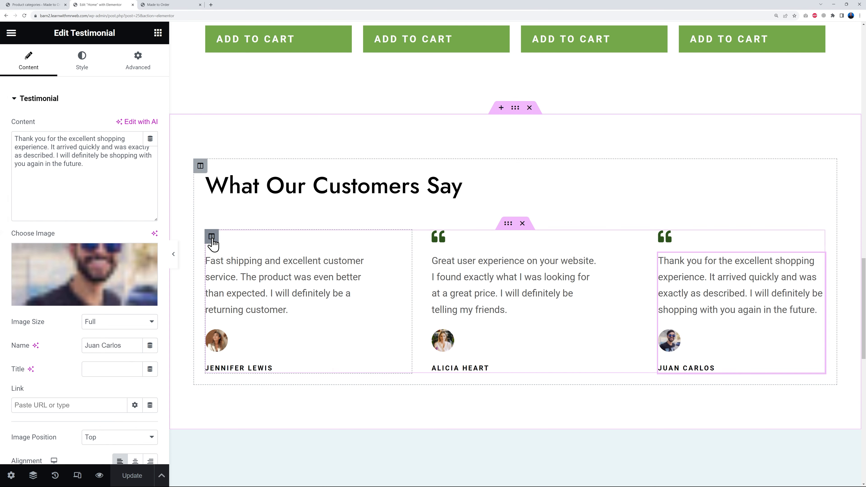
- Duplicate the first testimonial column, then delete the extra copy
{"action": "right_click", "coordinate": [212, 236]}
{"action": "left_click", "coordinate": [238, 265]}
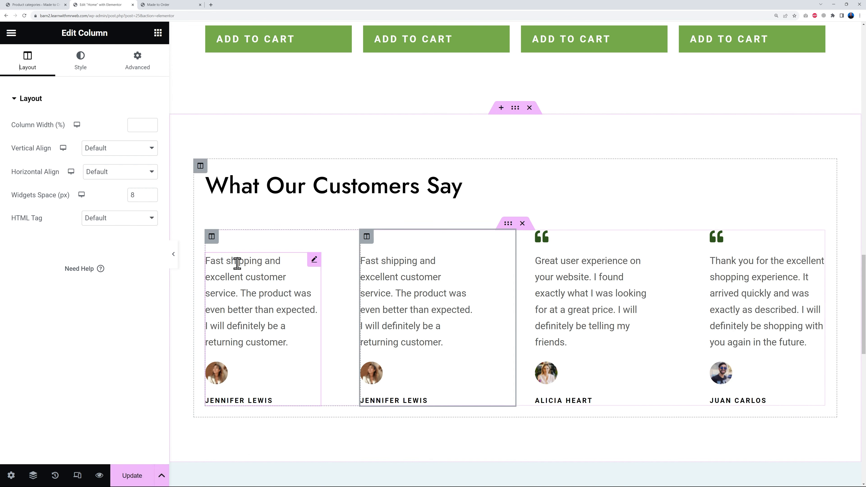
{"action": "right_click", "coordinate": [211, 236]}
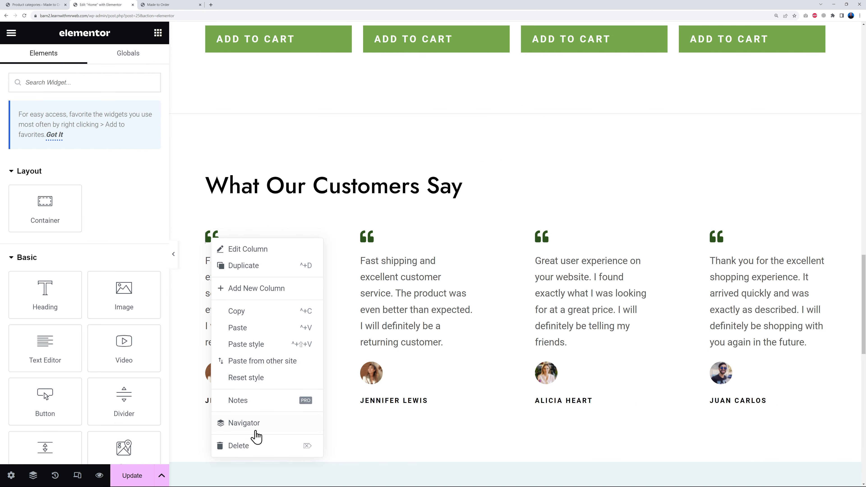
{"action": "left_click", "coordinate": [239, 446]}
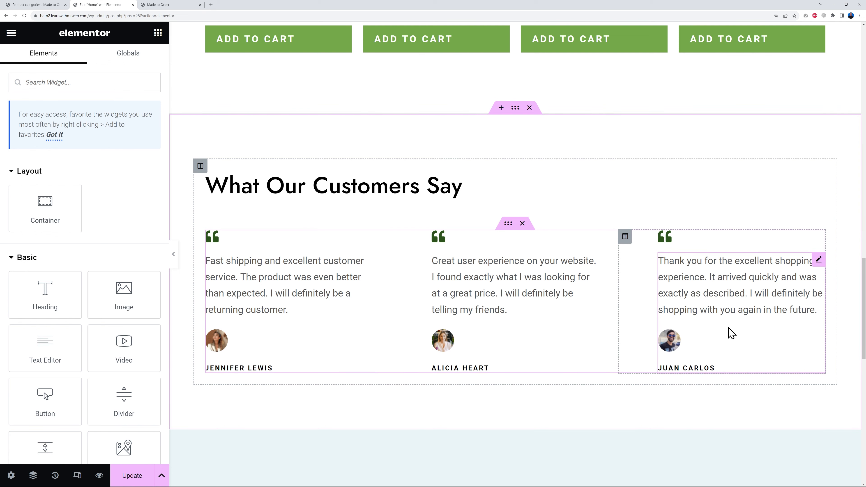
- Replace the background image of the "Give the Gift of a Postcard" section with Postcard-Mockup-Scene-1-Graphics-7475702-1-scaled.jpg from the media library
{"action": "scroll", "coordinate": [732, 330], "scroll_direction": "down", "scroll_amount": 8}
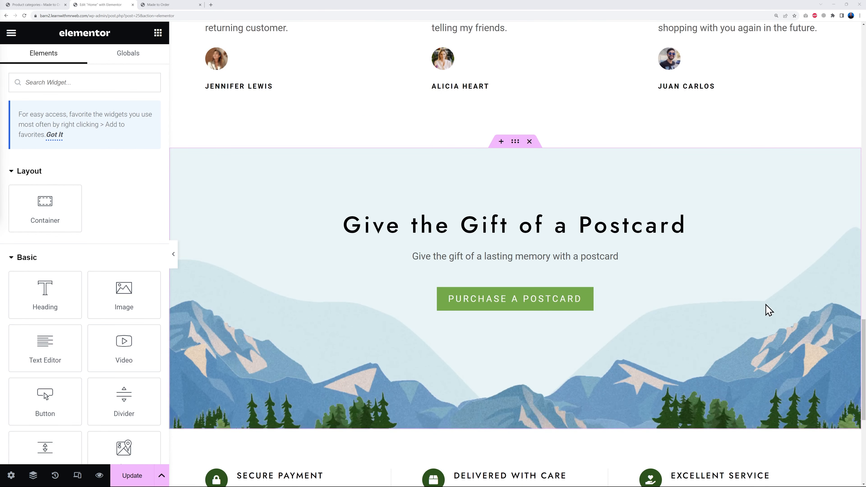
{"action": "scroll", "coordinate": [768, 309], "scroll_direction": "down", "scroll_amount": 1}
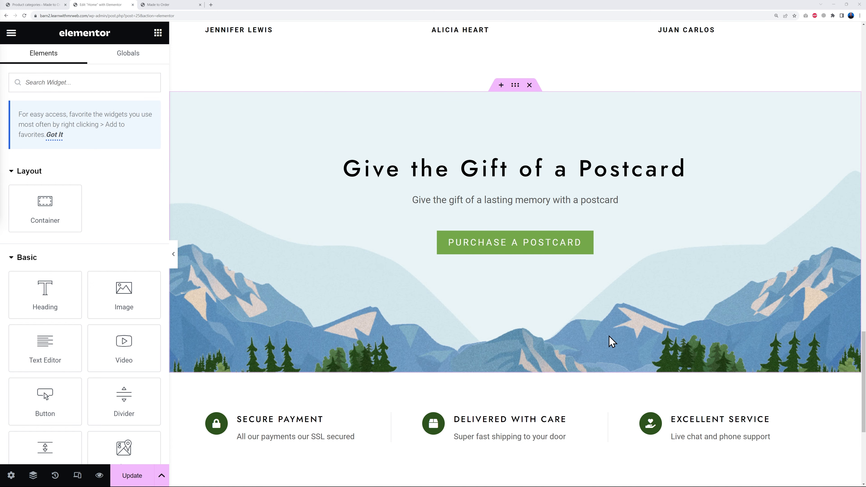
{"action": "scroll", "coordinate": [448, 145], "scroll_direction": "up", "scroll_amount": 1}
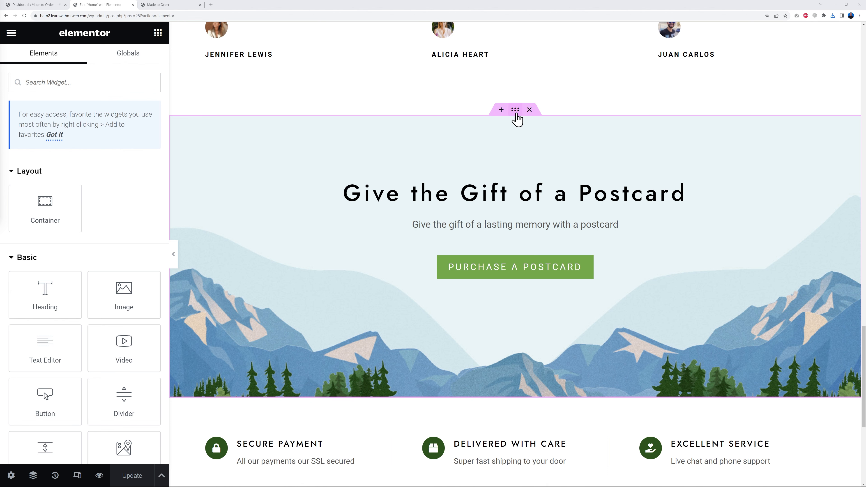
{"action": "left_click", "coordinate": [515, 110]}
{"action": "left_click", "coordinate": [131, 224]}
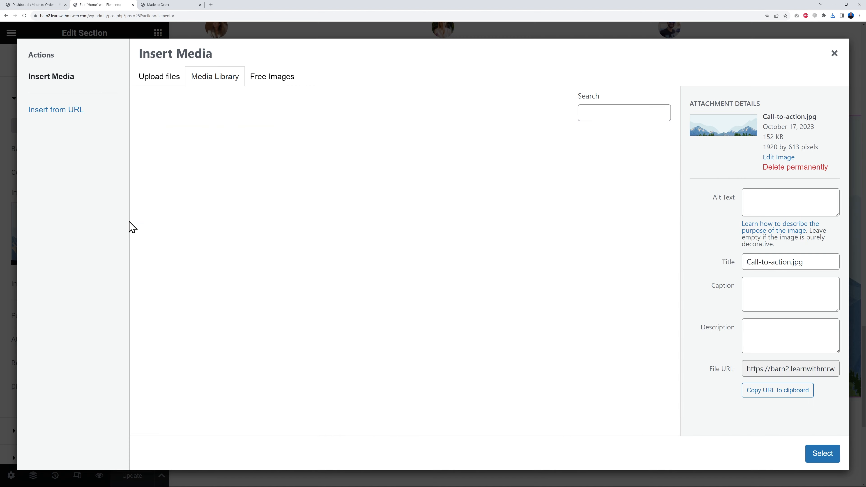
{"action": "left_click", "coordinate": [188, 199]}
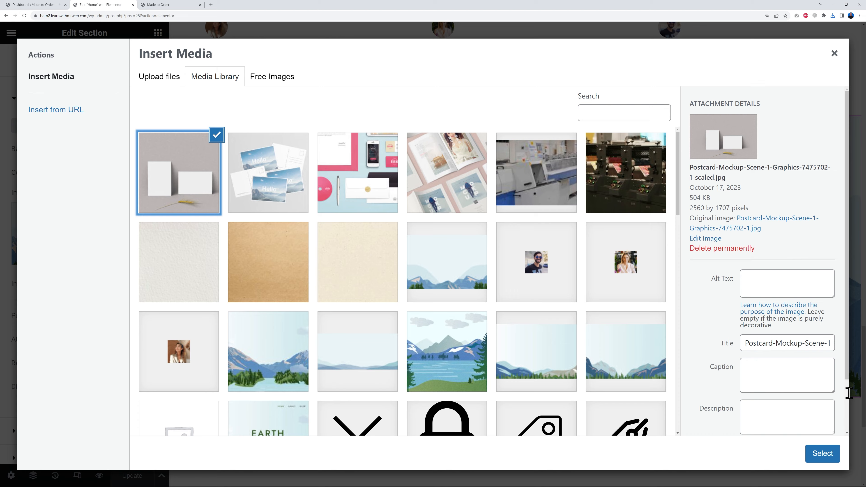
{"action": "left_click", "coordinate": [836, 460]}
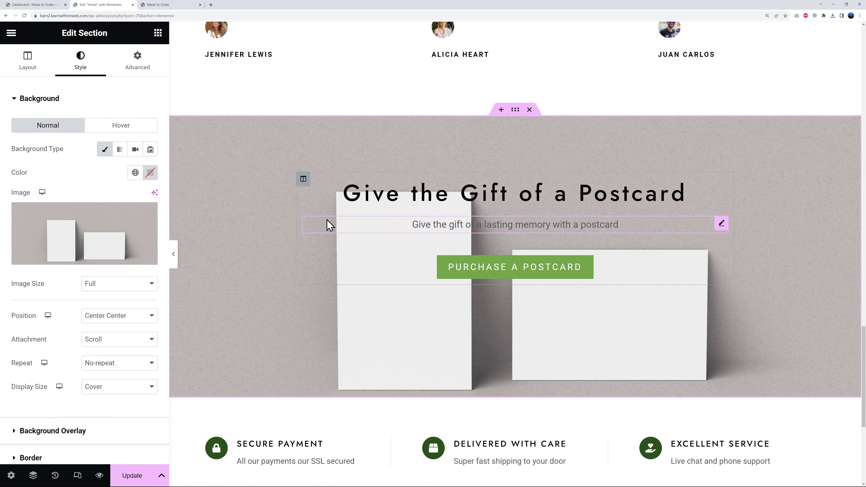
- Change the section's heading to "Get 20% Discount on Postcards" and the text below it to "ONLY Available with your FIRST order with us"
{"action": "left_click", "coordinate": [721, 185]}
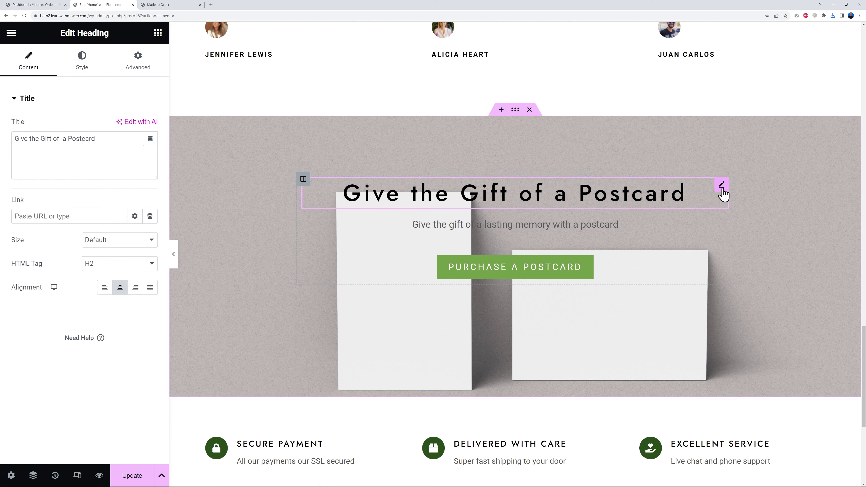
{"action": "triple_click", "coordinate": [122, 165]}
{"action": "type", "text": "Get 20% Discount on Postcards"}
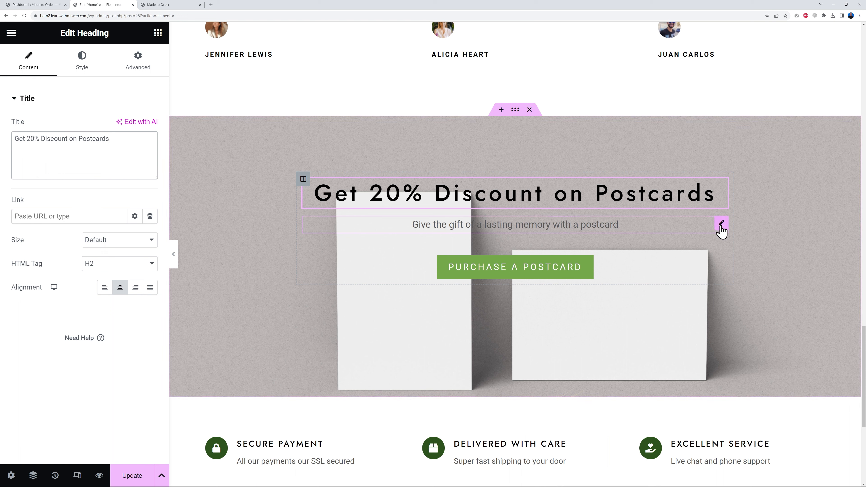
{"action": "left_click", "coordinate": [722, 225]}
{"action": "left_click_drag", "start_coordinate": [127, 220], "coordinate": [22, 207]}
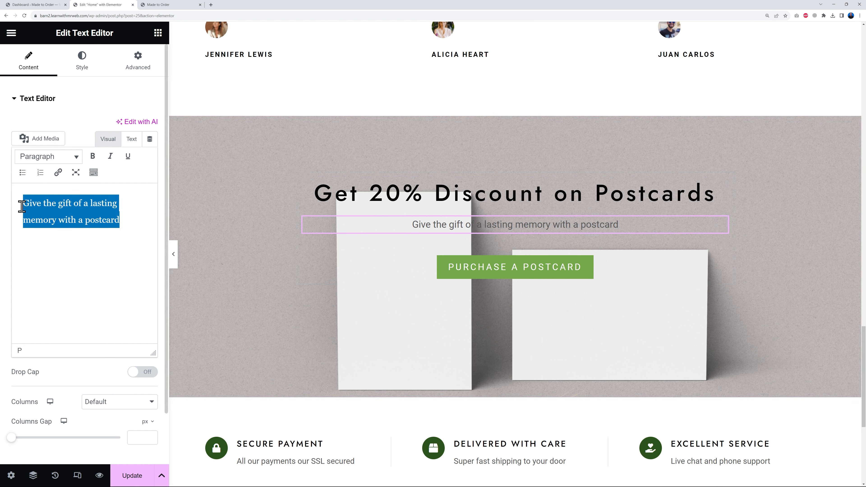
{"action": "type", "text": "ONLY Available with your FIRST order with us"}
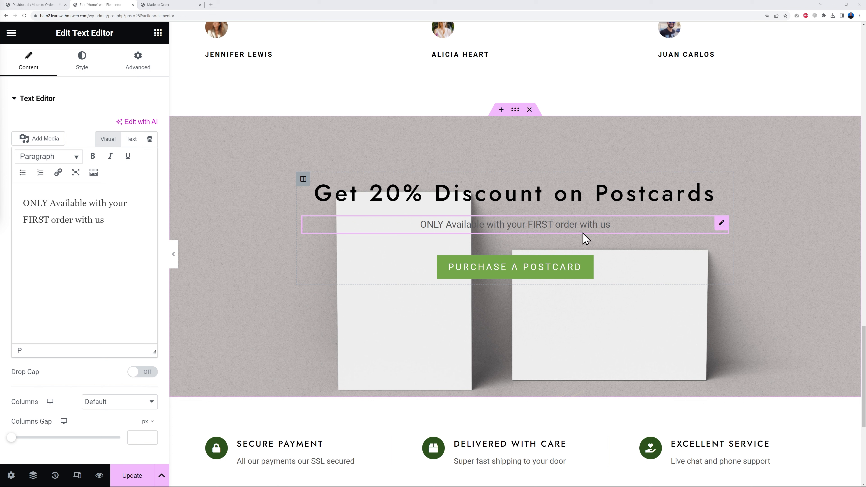
- Set the section's description text color to white and enable a text shadow with blur 10
{"action": "left_click", "coordinate": [86, 71]}
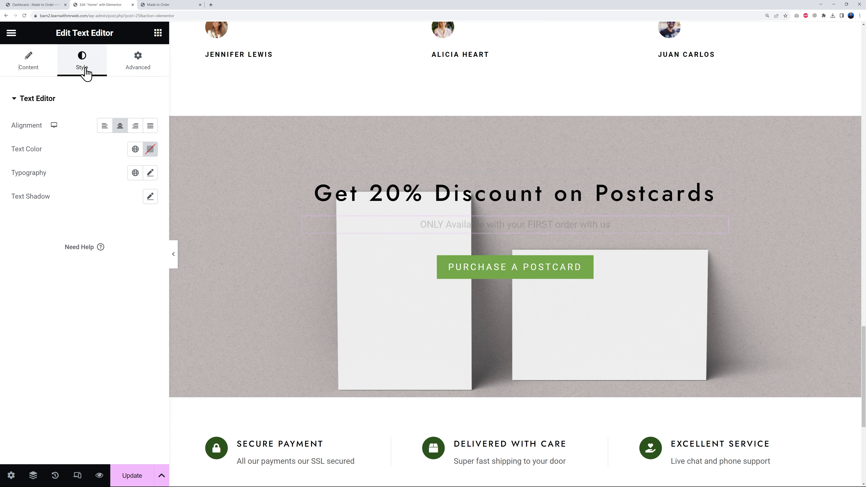
{"action": "left_click", "coordinate": [150, 149]}
{"action": "type", "text": "#FFFFFF"}
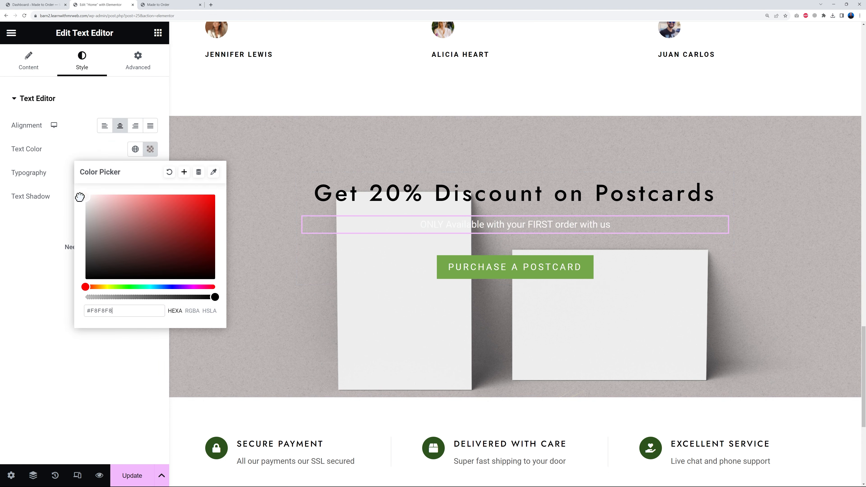
{"action": "left_click", "coordinate": [28, 244]}
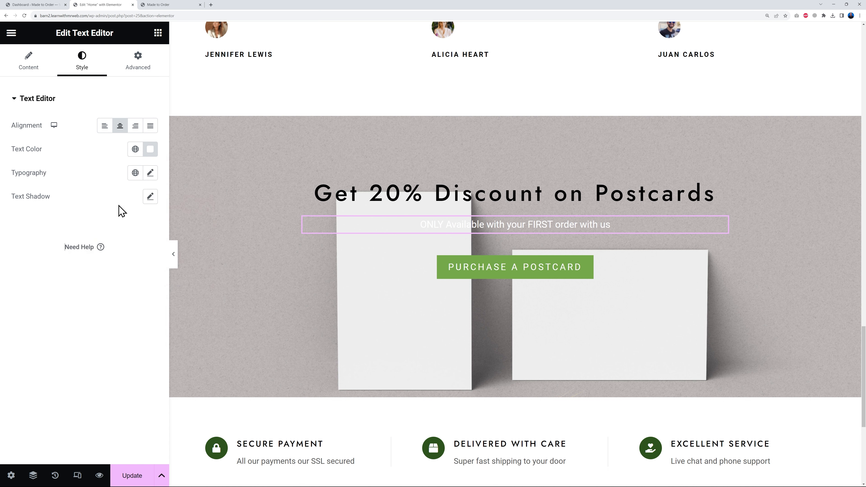
{"action": "left_click", "coordinate": [150, 196]}
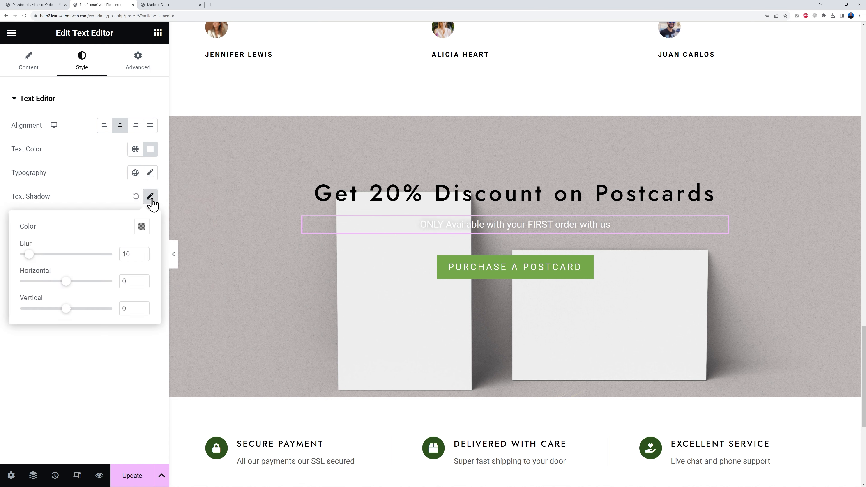
{"action": "left_click", "coordinate": [102, 385]}
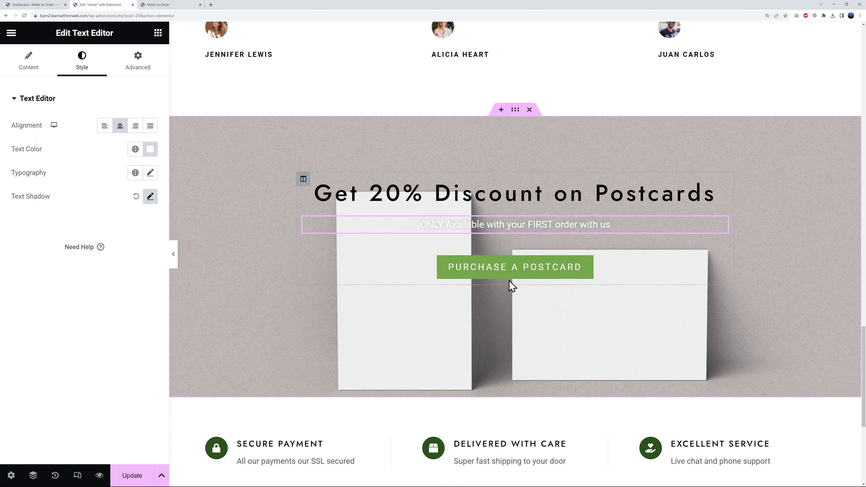
- Copy the Shop link address from the live site's navigation and set it as the PURCHASE A POSTCARD button's link
{"action": "left_click", "coordinate": [721, 248]}
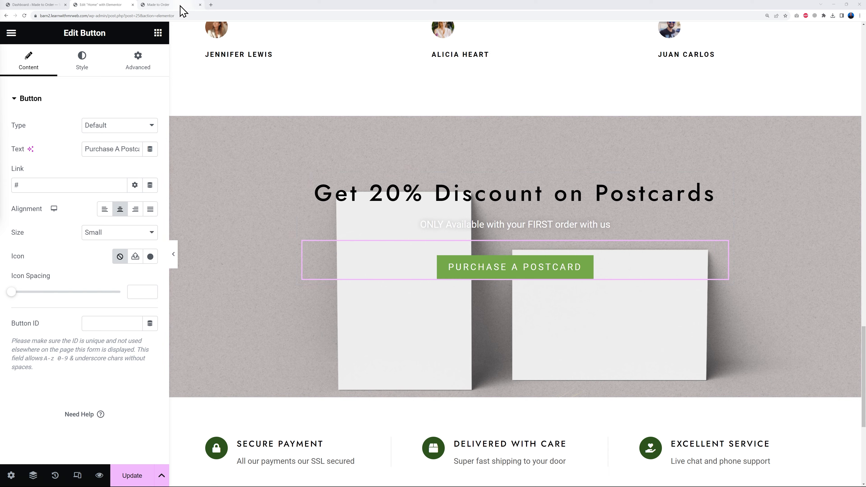
{"action": "left_click", "coordinate": [170, 5]}
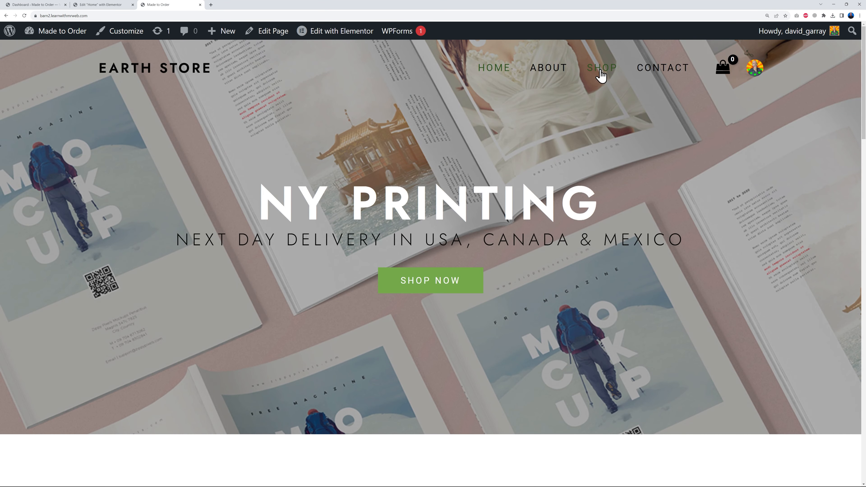
{"action": "right_click", "coordinate": [601, 74]}
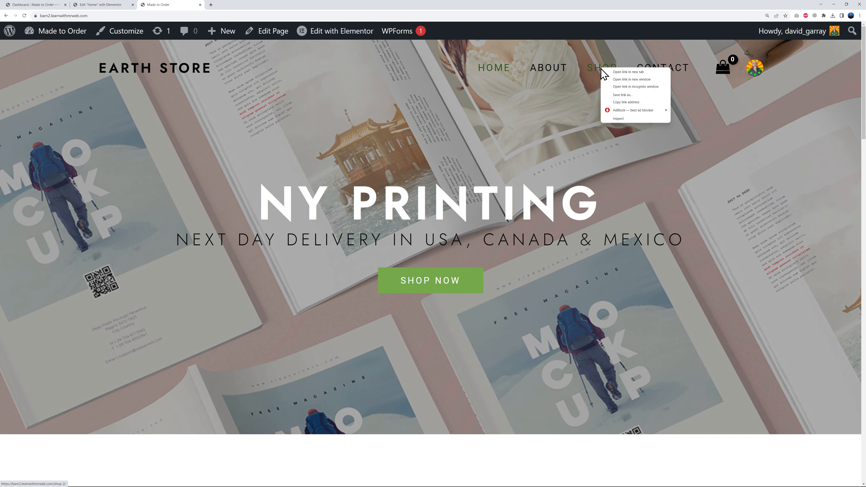
{"action": "left_click", "coordinate": [633, 102]}
{"action": "left_click", "coordinate": [101, 5]}
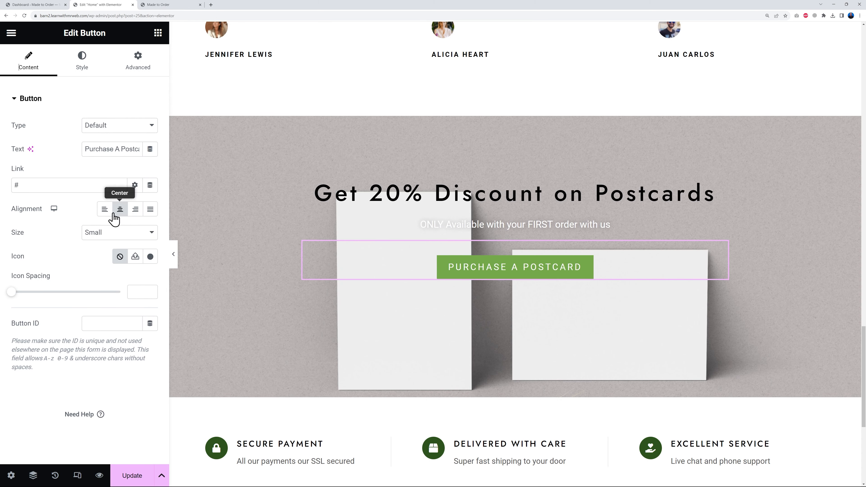
{"action": "left_click", "coordinate": [17, 185]}
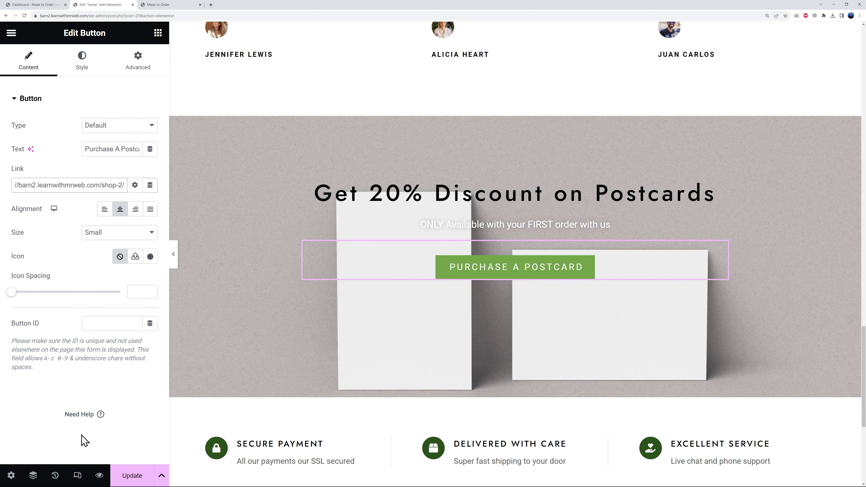
- Save the home page with the postcard button's new link
{"action": "left_click", "coordinate": [36, 407]}
{"action": "left_click", "coordinate": [135, 472]}
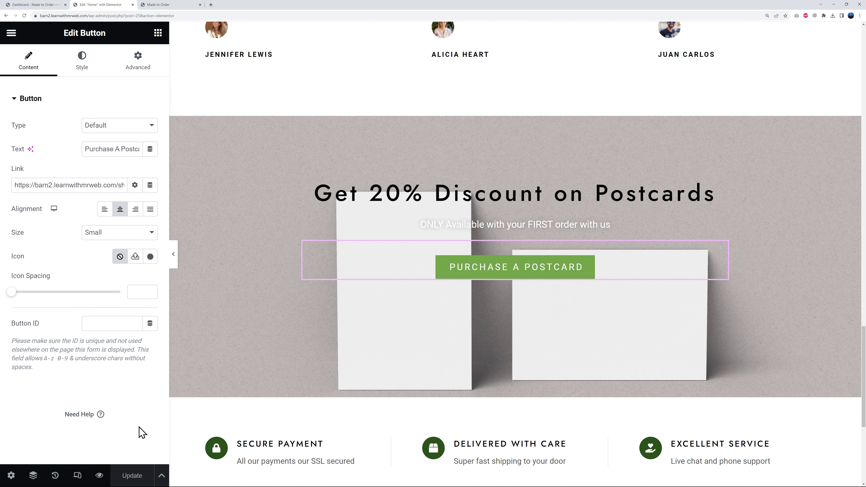
- Create a new WooCommerce coupon with the code POST20 and the description "20% Off postcards with 1st order"
{"action": "left_click", "coordinate": [46, 5]}
{"action": "mouse_move", "coordinate": [63, 272]}
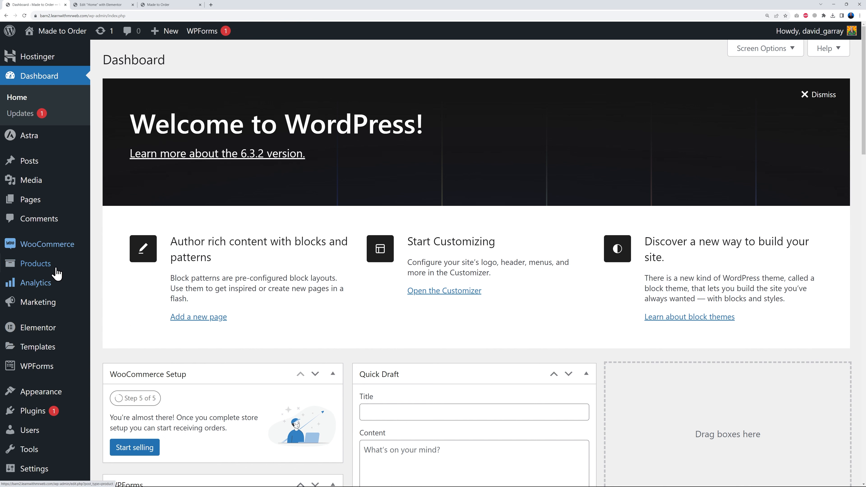
{"action": "mouse_move", "coordinate": [40, 309]}
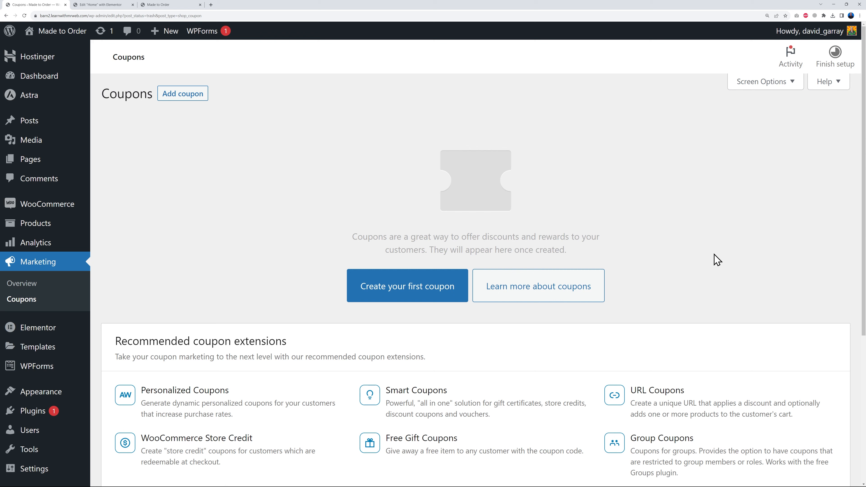
{"action": "left_click", "coordinate": [423, 294]}
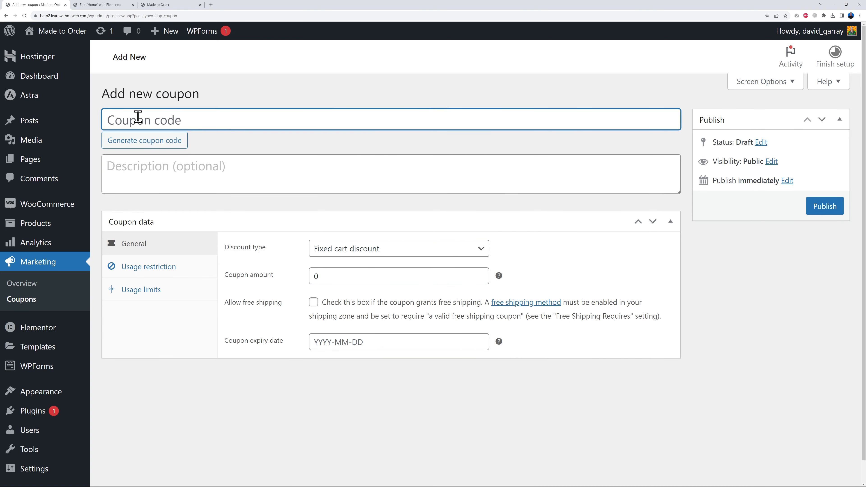
{"action": "left_click", "coordinate": [165, 143]}
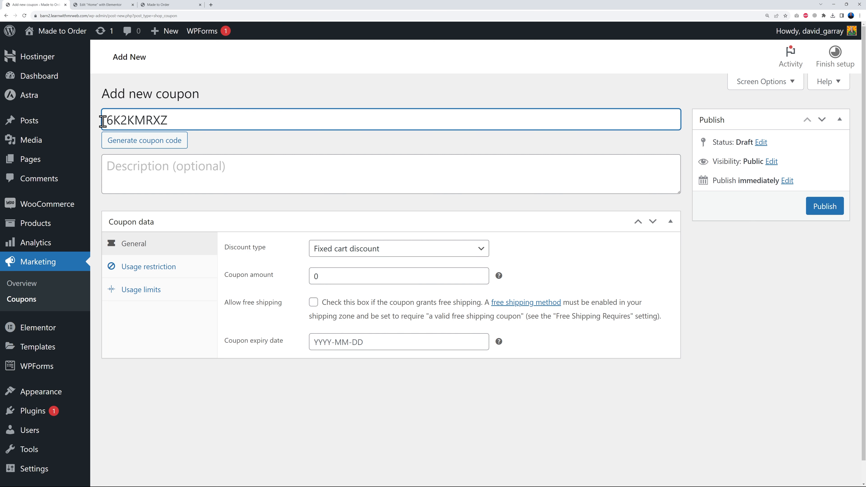
{"action": "left_click_drag", "start_coordinate": [107, 120], "coordinate": [173, 126]}
{"action": "type", "text": "POST20"}
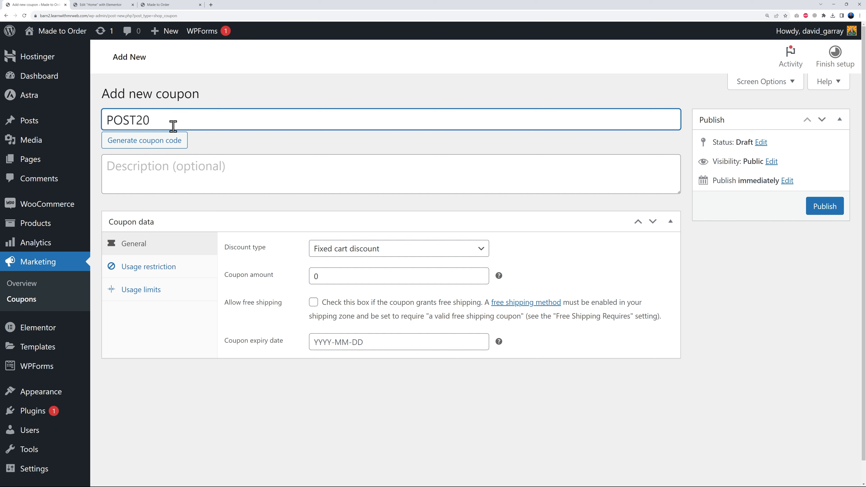
{"action": "left_click", "coordinate": [221, 171]}
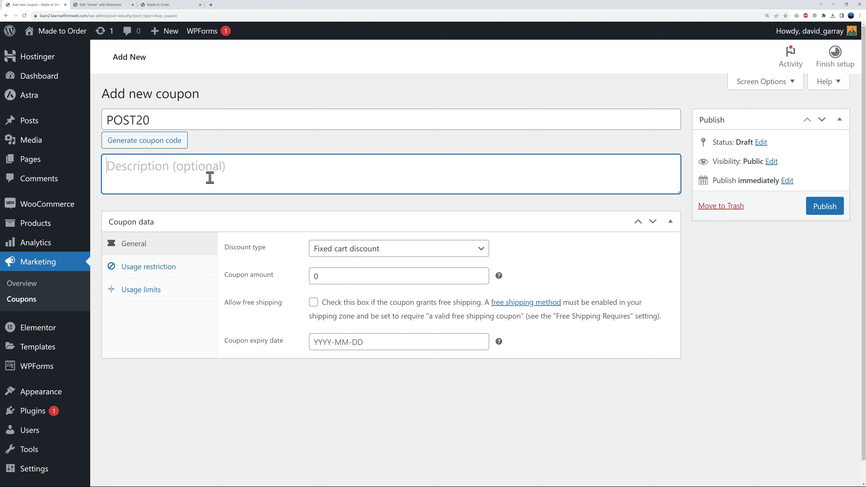
{"action": "type", "text": "20% Off postcards with 1st order"}
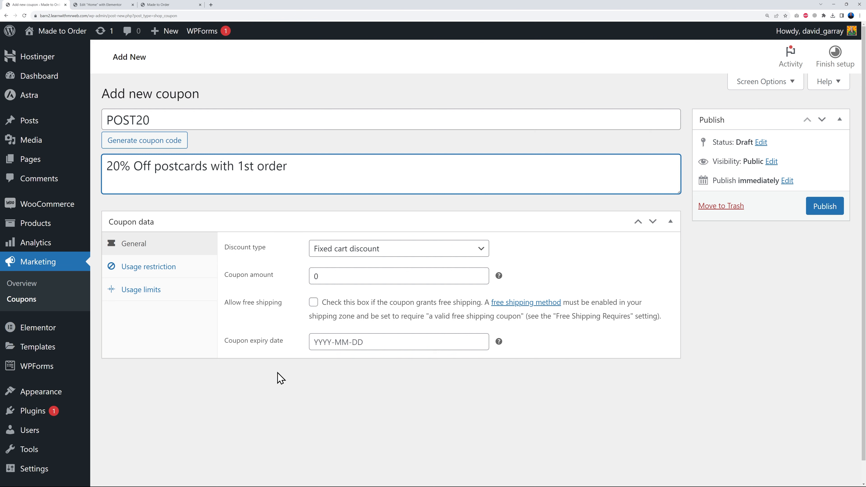
{"action": "left_click", "coordinate": [289, 412]}
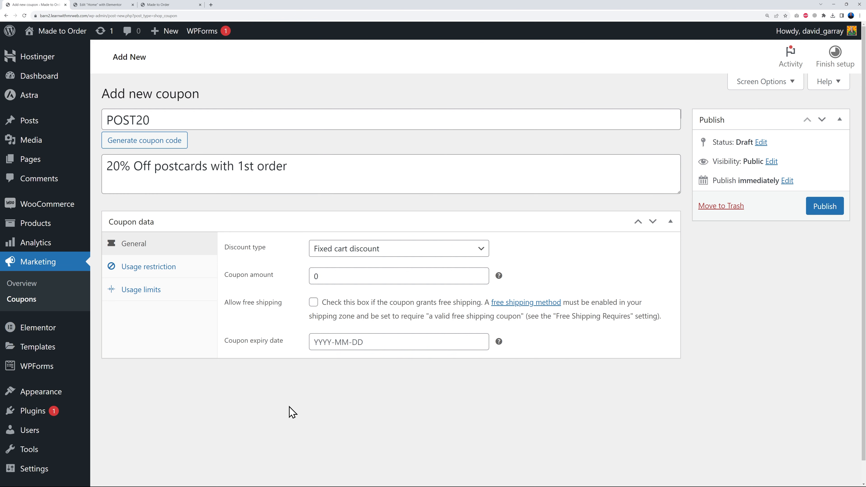
- Set the coupon's discount type to Percentage discount and its amount to 20
{"action": "left_click", "coordinate": [480, 248]}
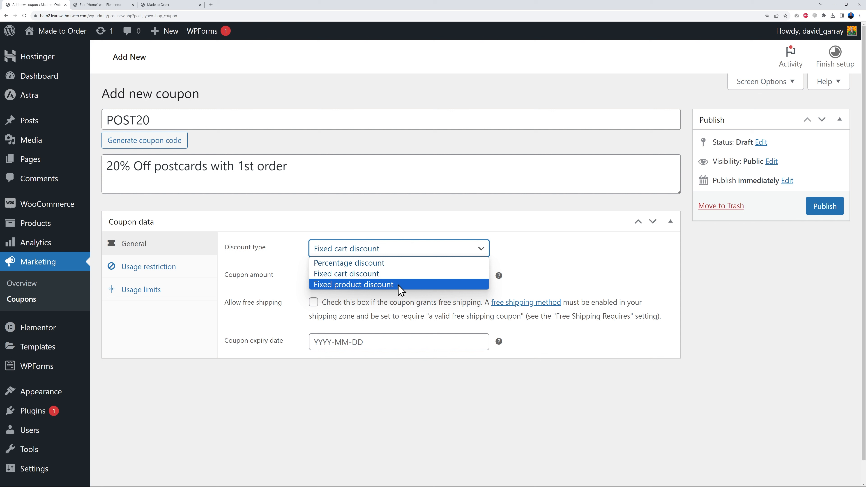
{"action": "left_click", "coordinate": [372, 264]}
{"action": "double_click", "coordinate": [322, 276]}
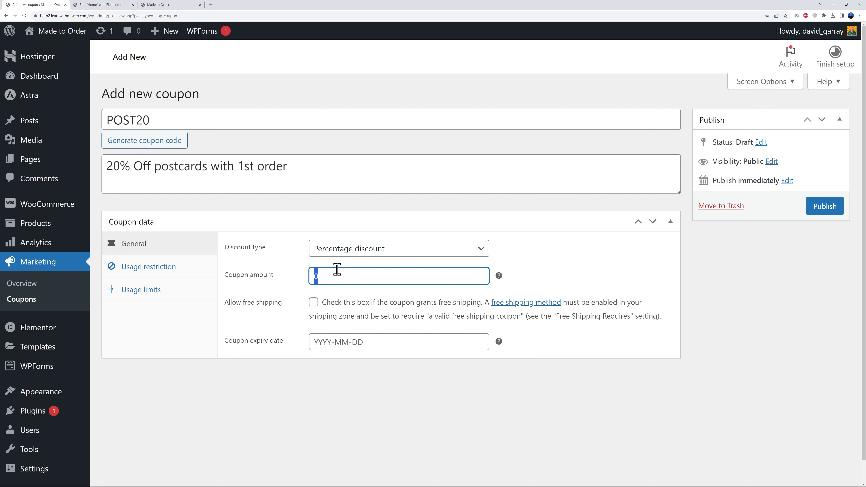
{"action": "left_click", "coordinate": [327, 407]}
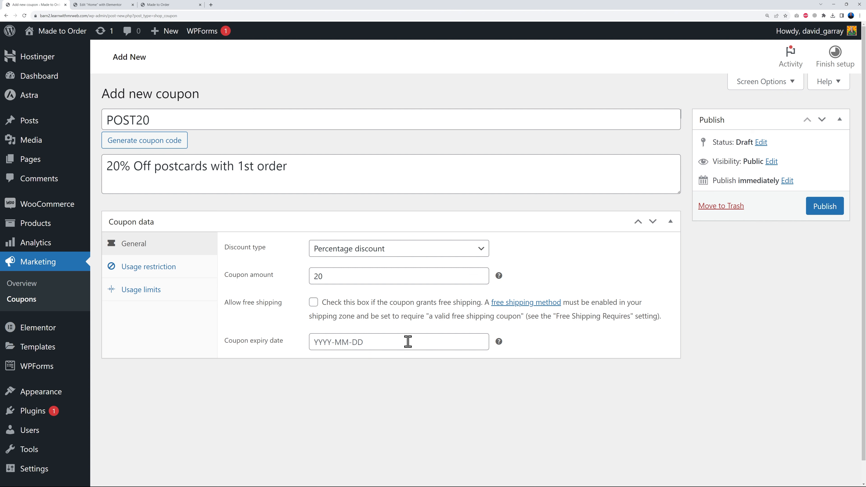
- Restrict the coupon's usage to the Postcards product category
{"action": "left_click", "coordinate": [162, 271]}
{"action": "scroll", "coordinate": [632, 326], "scroll_direction": "down", "scroll_amount": 3}
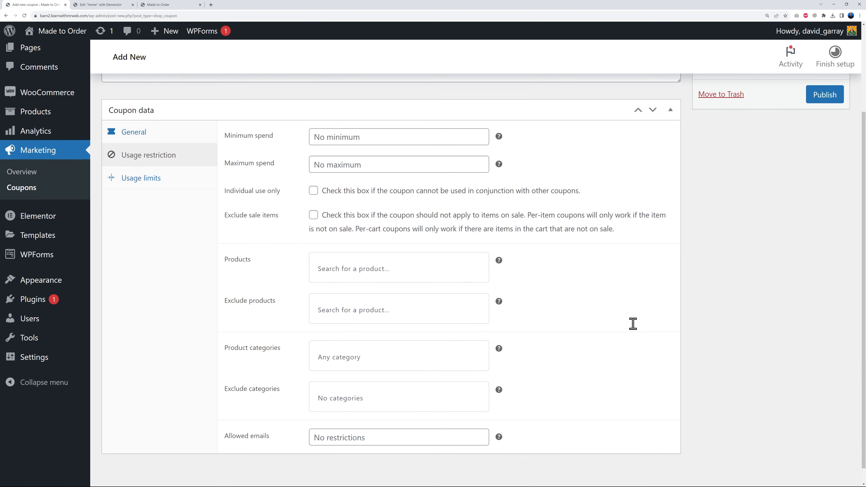
{"action": "left_click", "coordinate": [362, 337]}
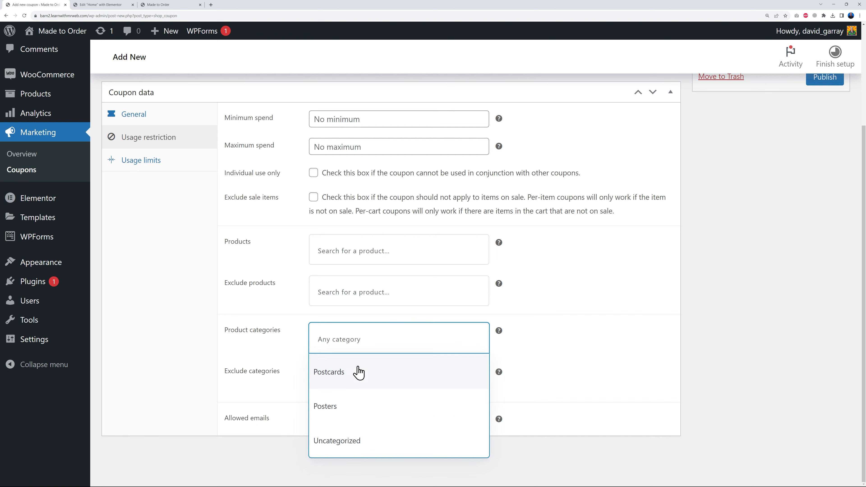
{"action": "left_click", "coordinate": [349, 380]}
{"action": "left_click", "coordinate": [600, 356]}
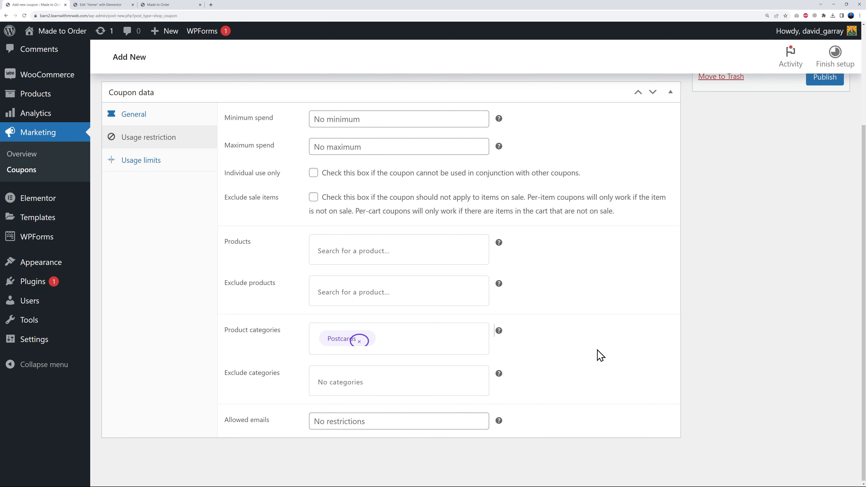
- Set the coupon's usage limit per user to 1 and publish the coupon
{"action": "left_click", "coordinate": [140, 162]}
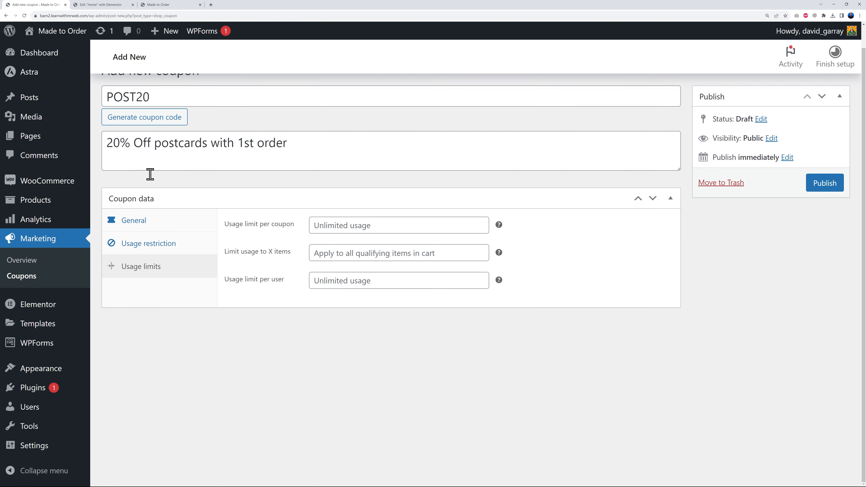
{"action": "left_click", "coordinate": [480, 277]}
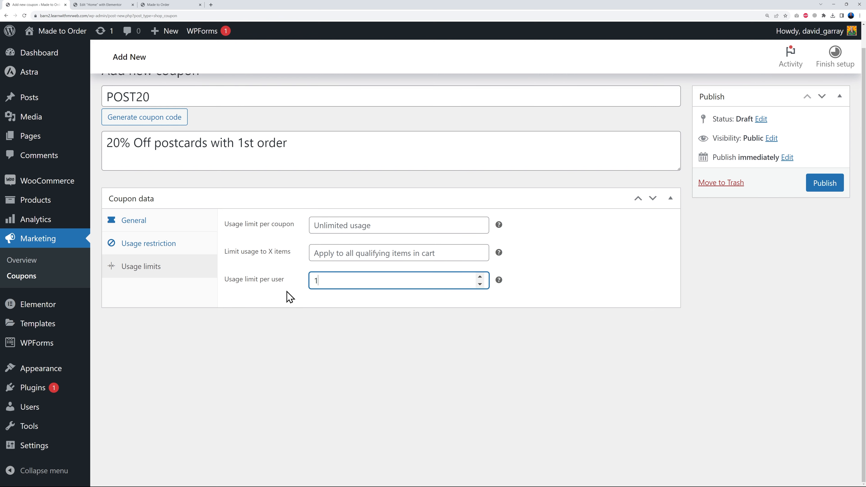
{"action": "left_click", "coordinate": [819, 191]}
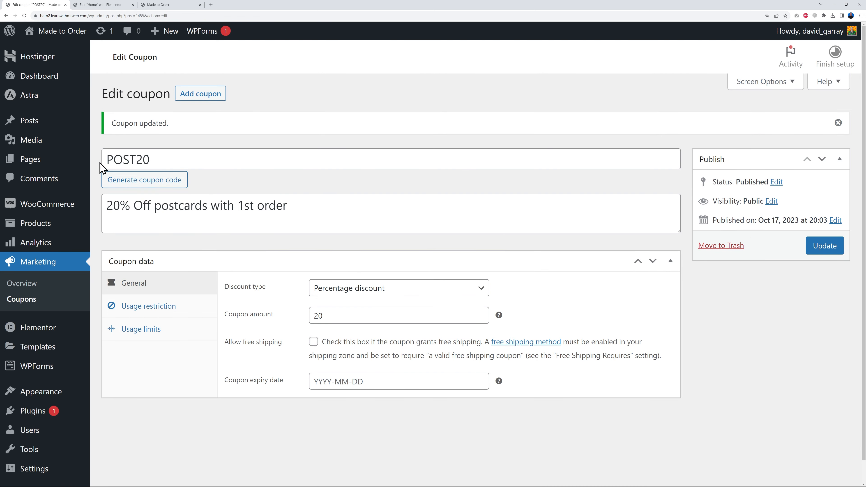
- Copy the coupon code and duplicate the "ONLY Available with your FIRST order with us" text on the home page
{"action": "left_click_drag", "start_coordinate": [103, 160], "coordinate": [182, 157]}
{"action": "key", "text": "ctrl+c"}
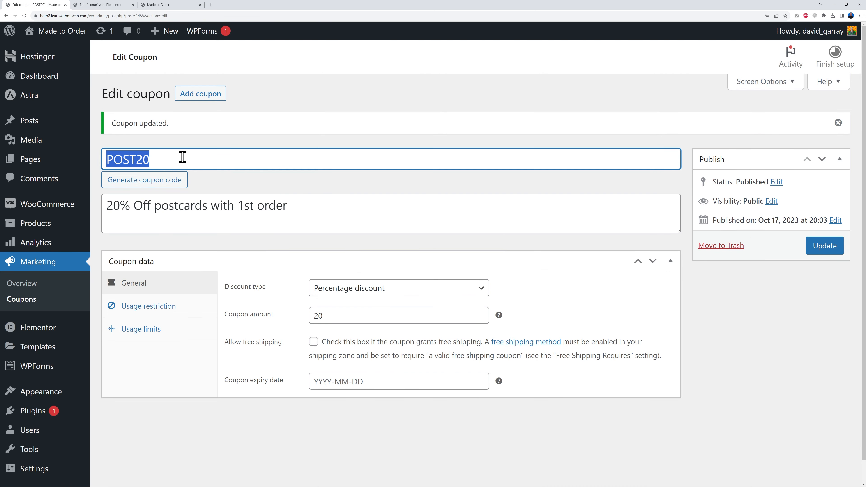
{"action": "left_click", "coordinate": [724, 362]}
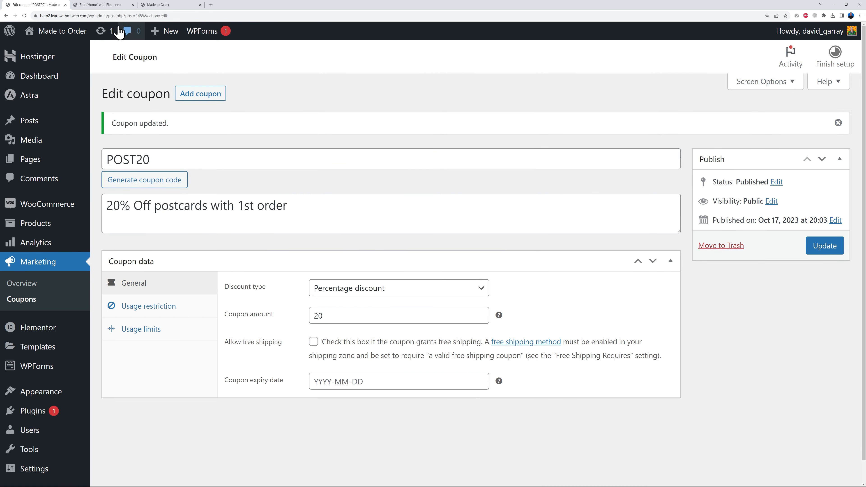
{"action": "left_click", "coordinate": [116, 5]}
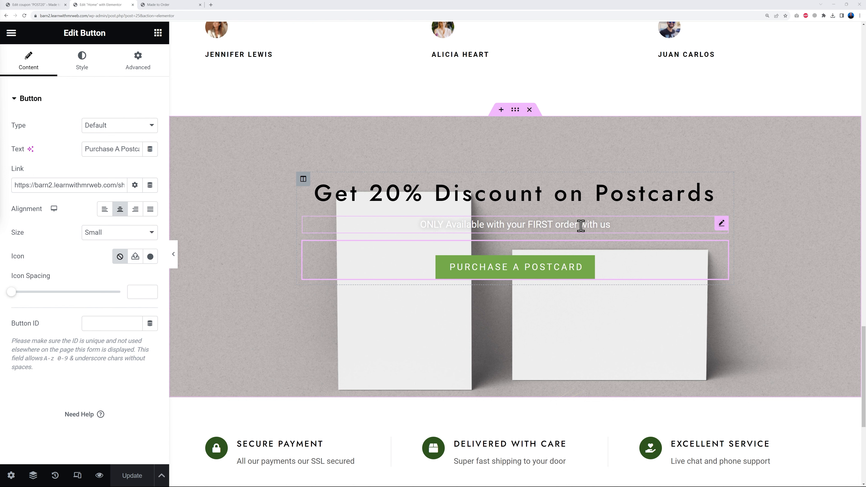
{"action": "right_click", "coordinate": [724, 229]}
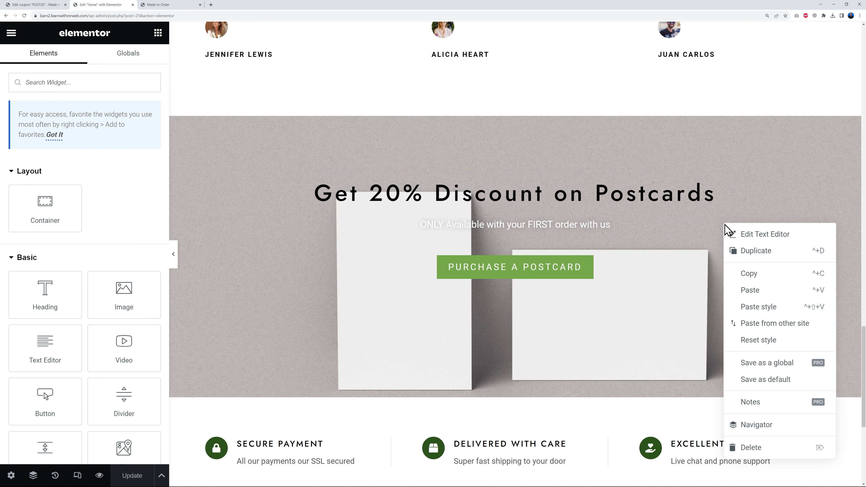
{"action": "left_click", "coordinate": [747, 251]}
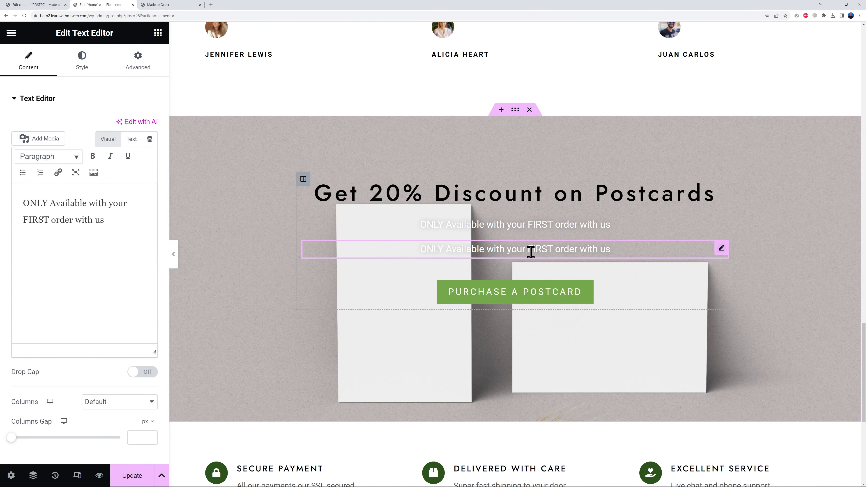
- Replace the duplicated text with: USE CODE "POST20" at Checkout
{"action": "left_click_drag", "start_coordinate": [105, 220], "coordinate": [23, 202]}
{"action": "key", "text": "ctrl+v"}
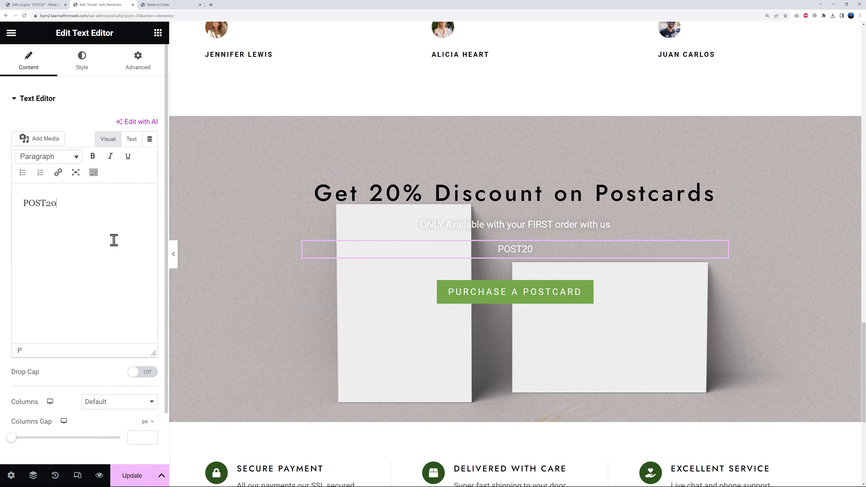
{"action": "type", "text": "USE CODE"}
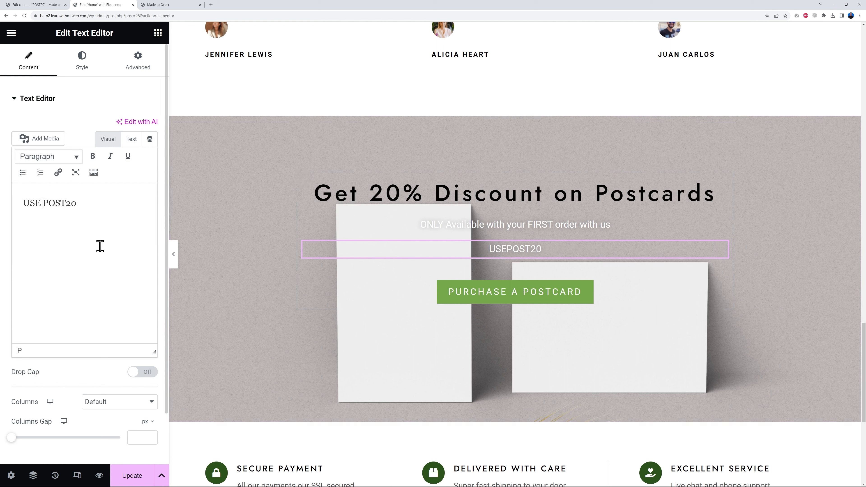
{"action": "type", "text": " \""}
{"action": "key", "text": "End"}
{"action": "type", "text": "\" at Checkout"}
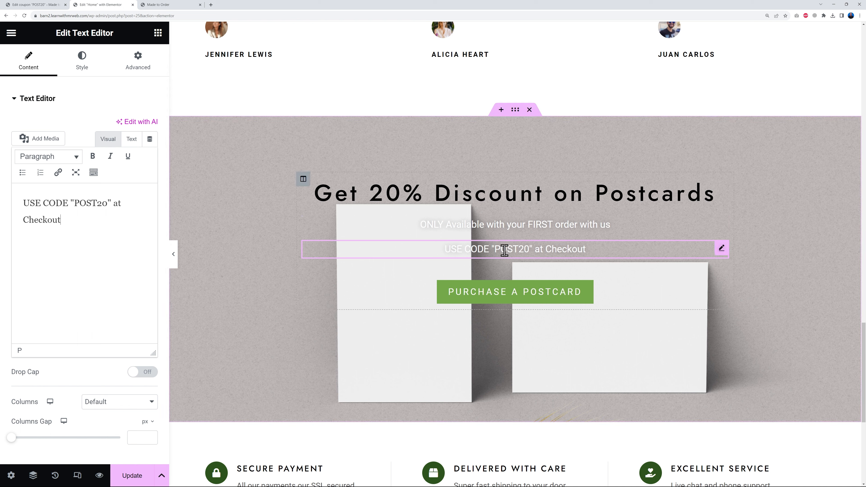
- Give the coupon code text a classic background in a medium red
{"action": "left_click", "coordinate": [136, 68]}
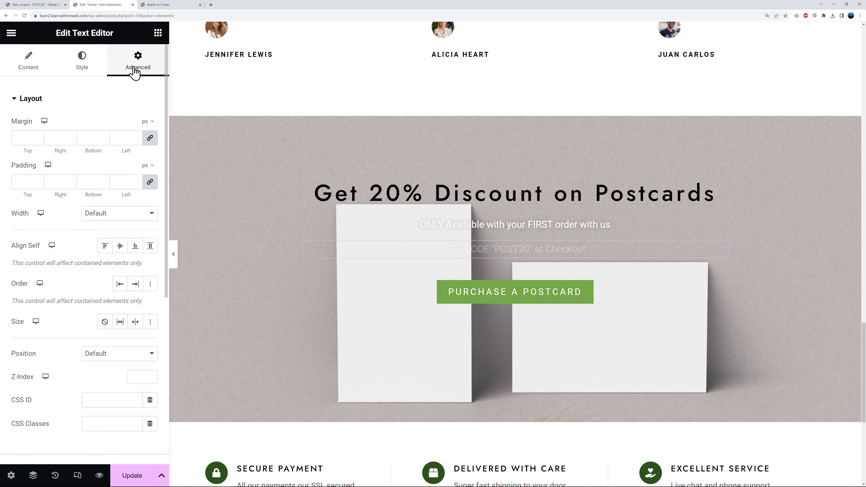
{"action": "scroll", "coordinate": [102, 364], "scroll_direction": "down", "scroll_amount": 6}
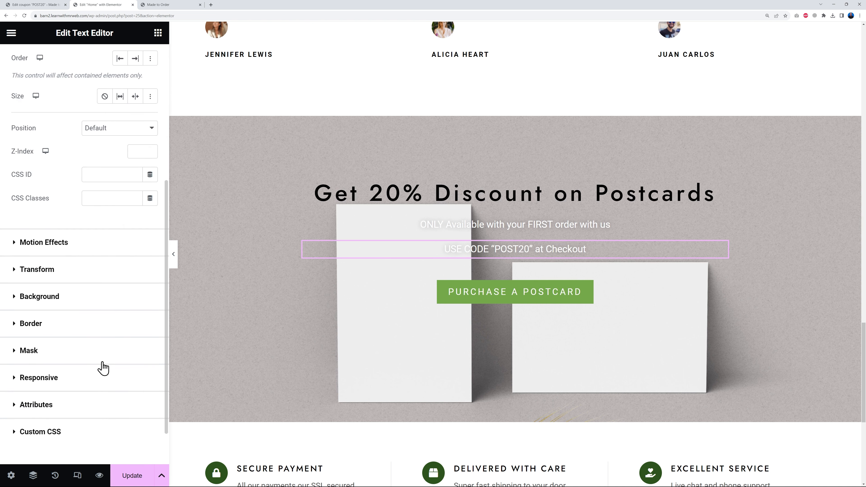
{"action": "left_click", "coordinate": [45, 297]}
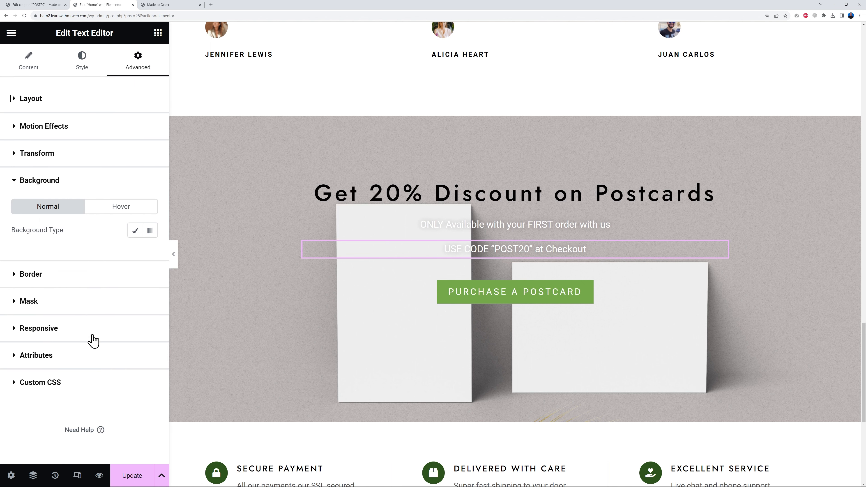
{"action": "left_click", "coordinate": [135, 231]}
{"action": "left_click", "coordinate": [150, 254]}
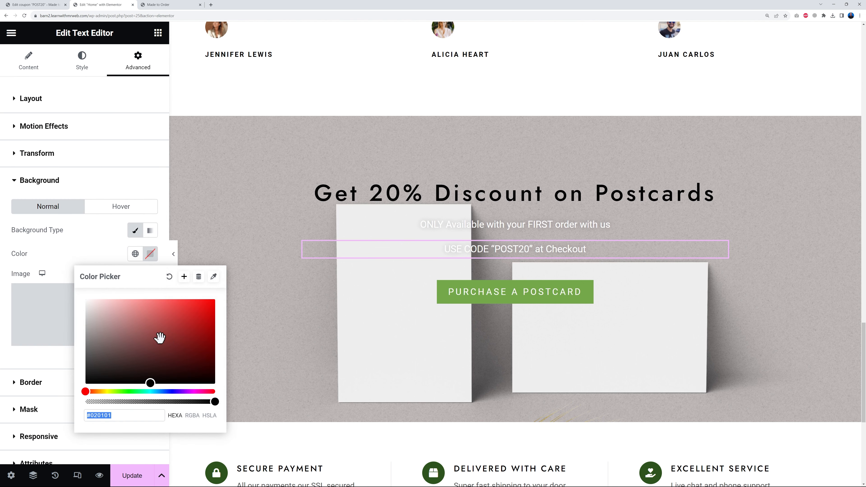
{"action": "left_click", "coordinate": [176, 310]}
{"action": "left_click_drag", "start_coordinate": [176, 311], "coordinate": [171, 312]}
{"action": "left_click", "coordinate": [104, 253]}
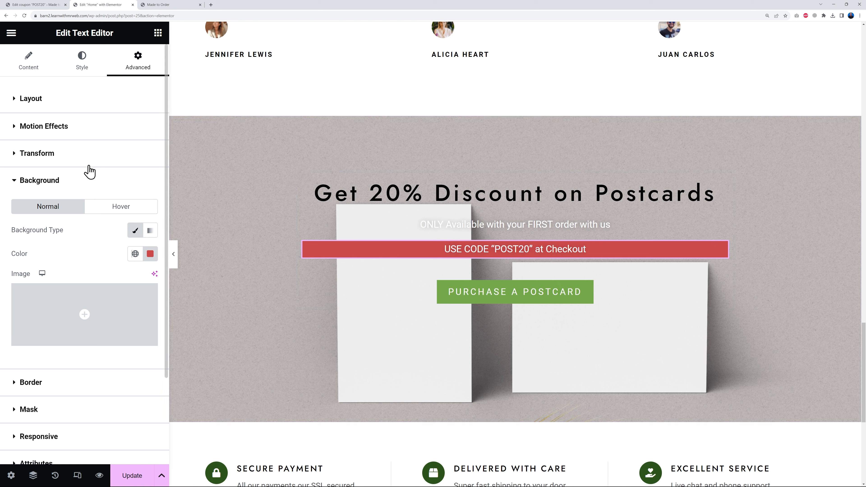
- Unlink the coupon code text's margins and set the right and left margins to 30%
{"action": "left_click", "coordinate": [38, 101]}
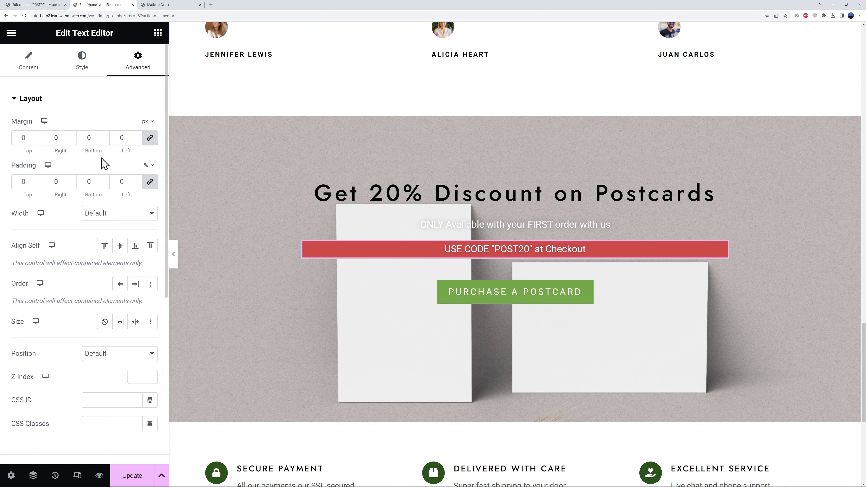
{"action": "left_click", "coordinate": [150, 143]}
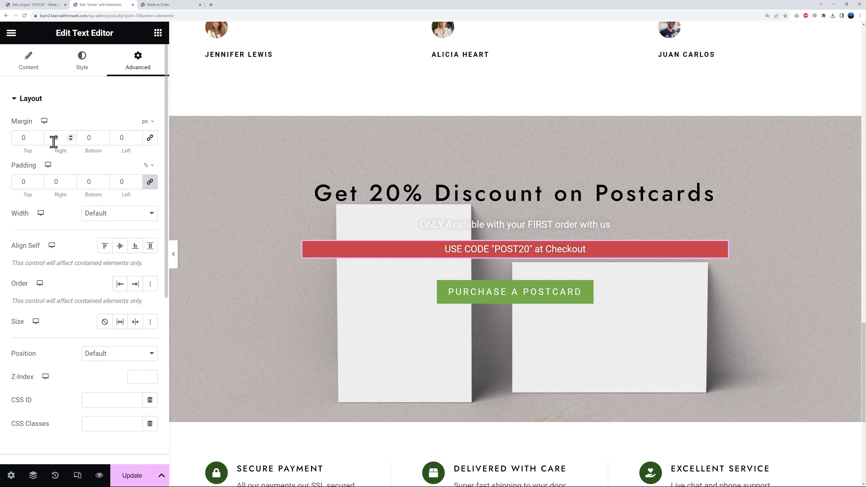
{"action": "left_click_drag", "start_coordinate": [71, 136], "coordinate": [71, 137]}
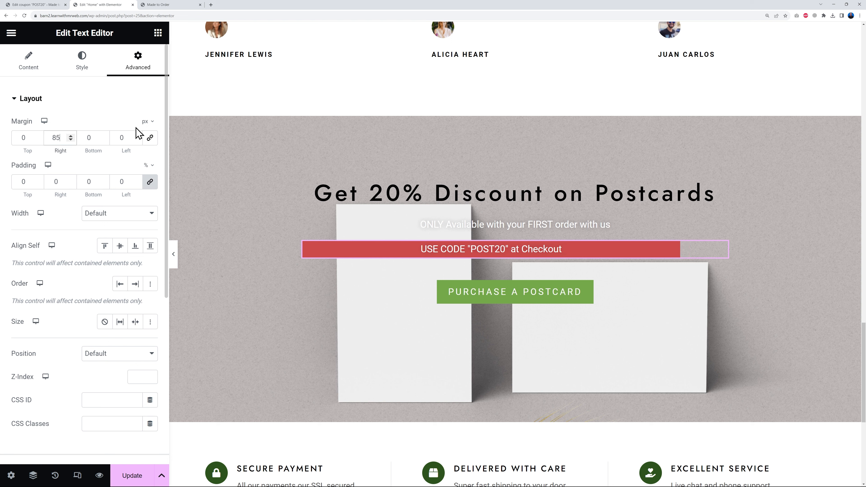
{"action": "left_click", "coordinate": [146, 121]}
{"action": "left_click", "coordinate": [149, 142]}
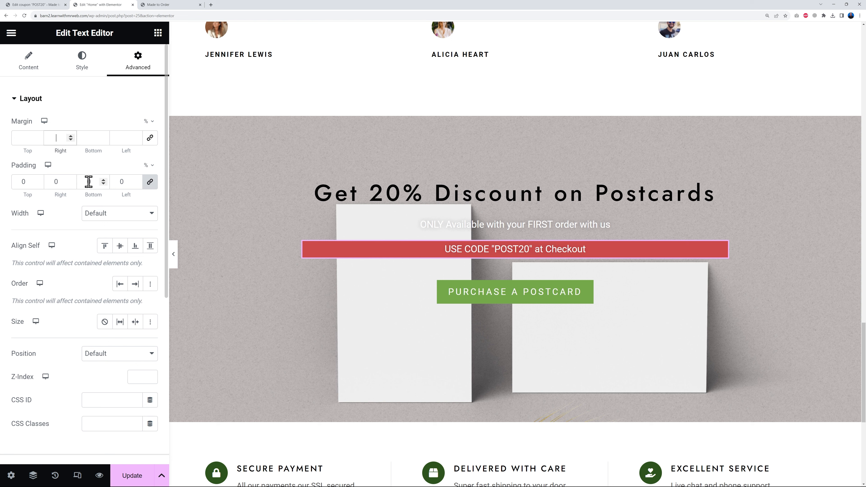
{"action": "type", "text": "30"}
{"action": "left_click", "coordinate": [120, 137]}
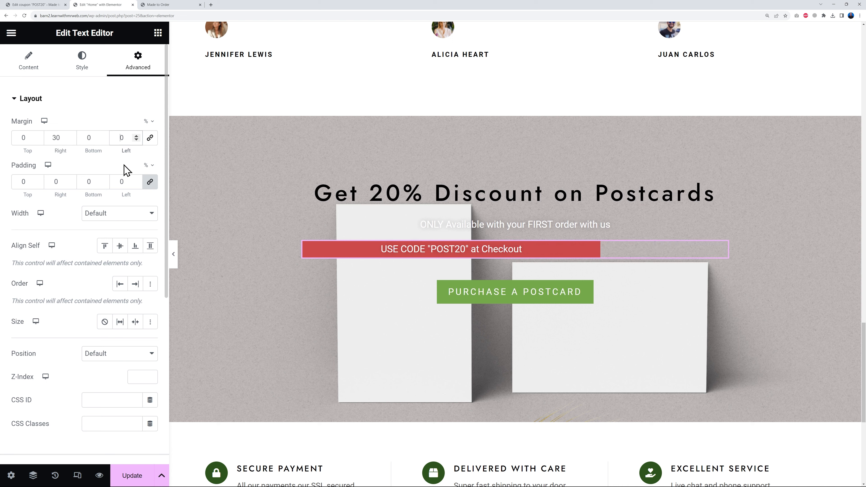
{"action": "type", "text": "3"}
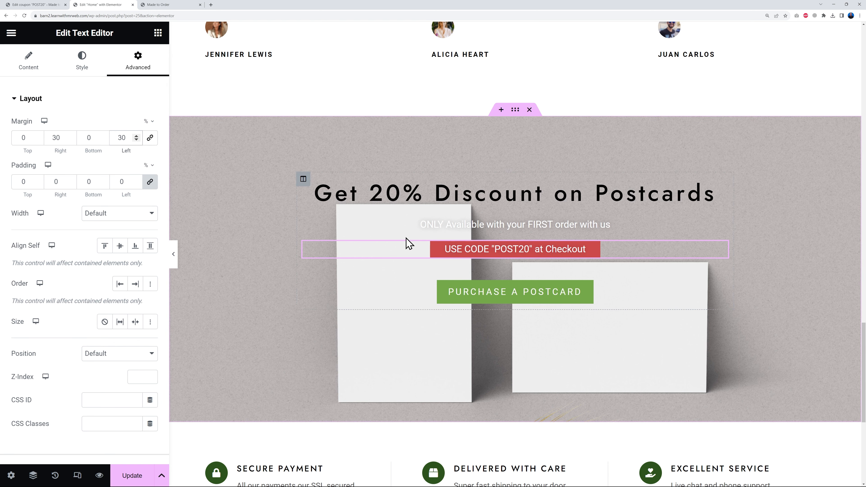
- Set the coupon code text's padding to 2% on all sides and update the home page
{"action": "left_click", "coordinate": [38, 181]}
{"action": "left_click", "coordinate": [38, 180]}
{"action": "left_click", "coordinate": [38, 180]}
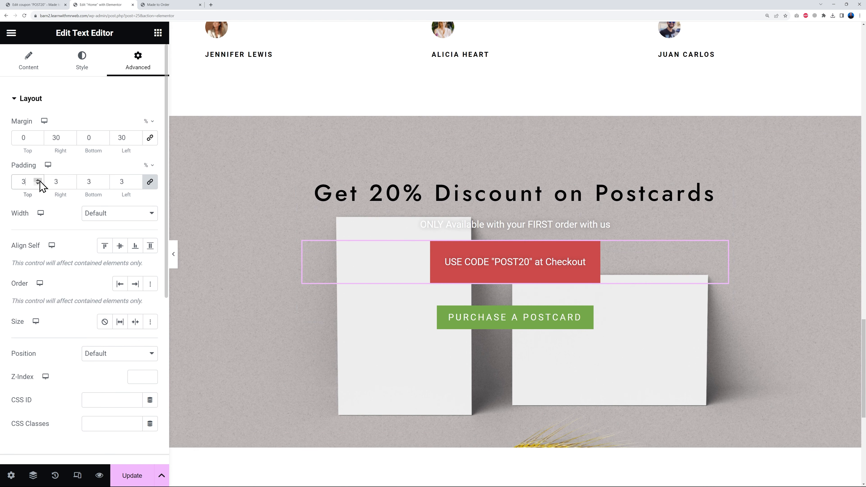
{"action": "left_click", "coordinate": [38, 184]}
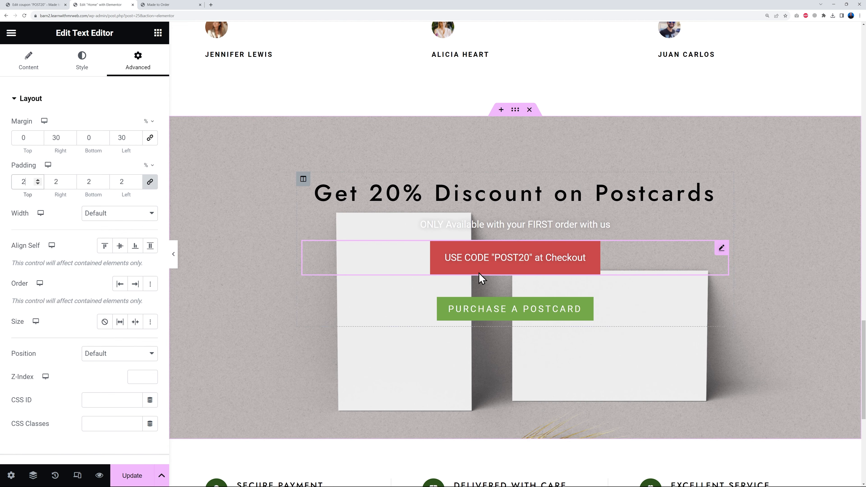
{"action": "left_click", "coordinate": [133, 476]}
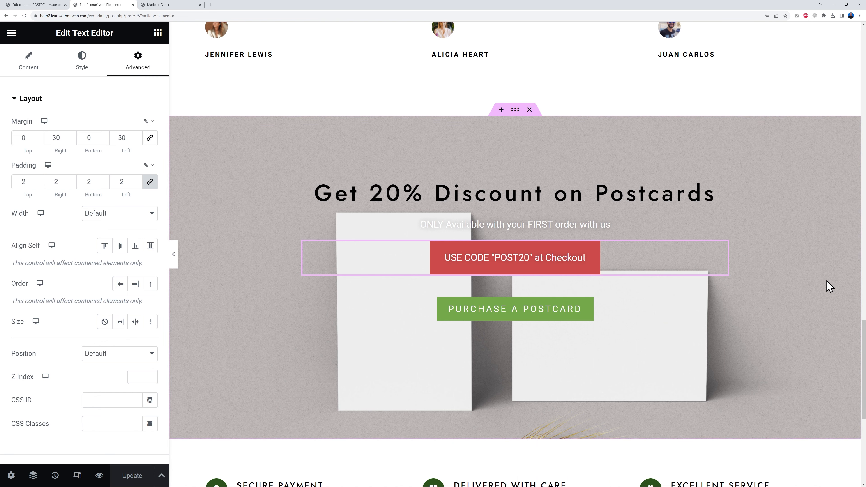
- Review the live home page down to the footer, checking the postcard discount section and the existing logos
{"action": "scroll", "coordinate": [849, 260], "scroll_direction": "down", "scroll_amount": 8}
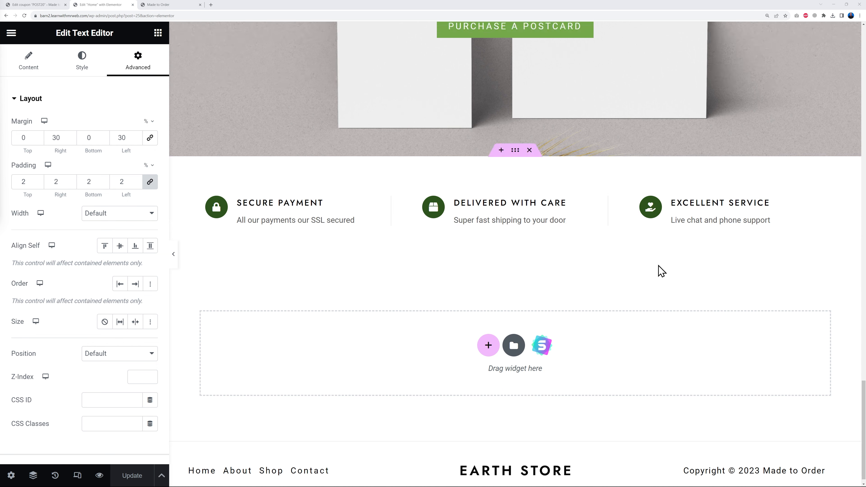
{"action": "scroll", "coordinate": [663, 266], "scroll_direction": "up", "scroll_amount": 15}
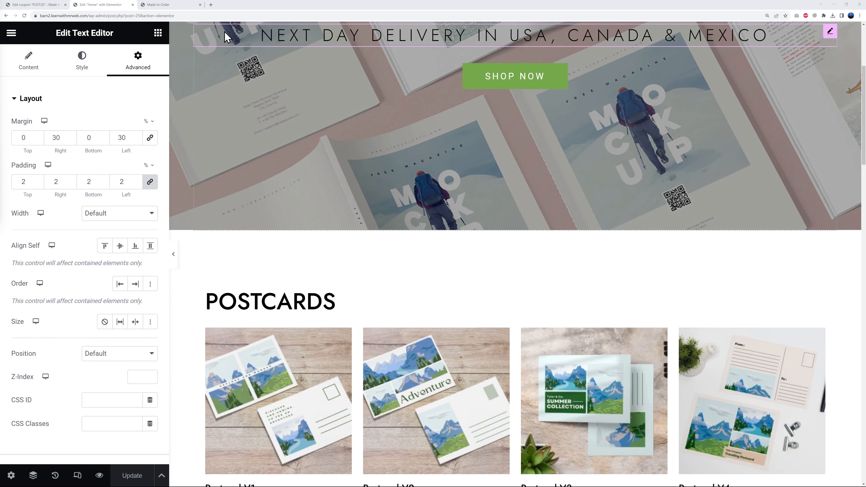
{"action": "left_click", "coordinate": [182, 4]}
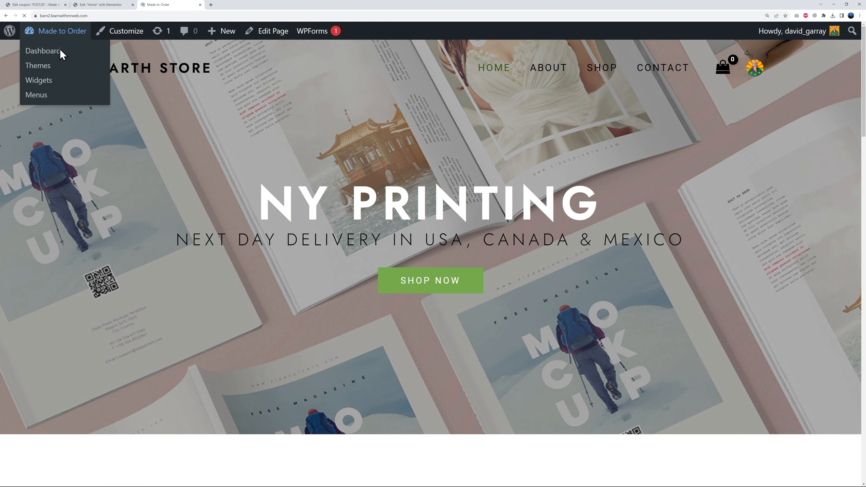
{"action": "scroll", "coordinate": [710, 213], "scroll_direction": "down", "scroll_amount": 15}
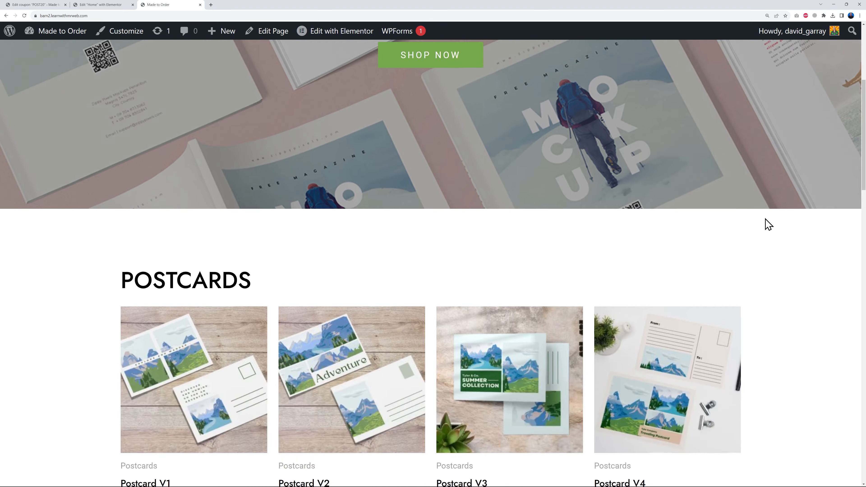
{"action": "scroll", "coordinate": [779, 227], "scroll_direction": "down", "scroll_amount": 18}
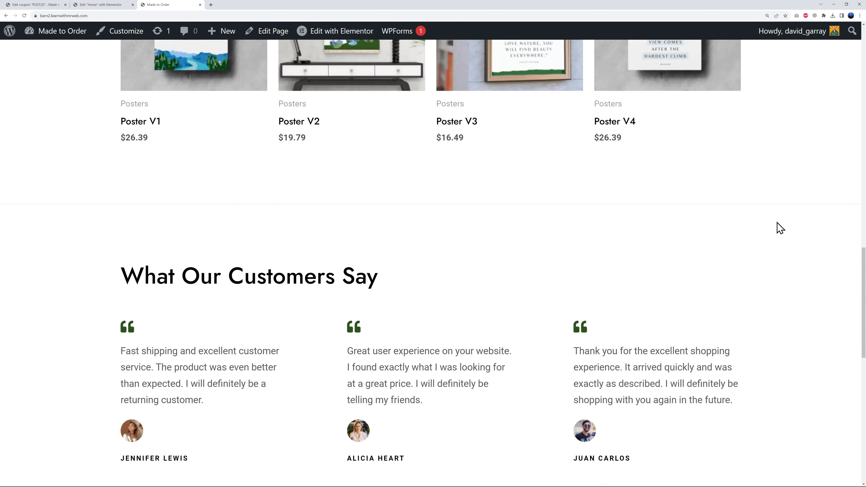
{"action": "scroll", "coordinate": [796, 225], "scroll_direction": "down", "scroll_amount": 2}
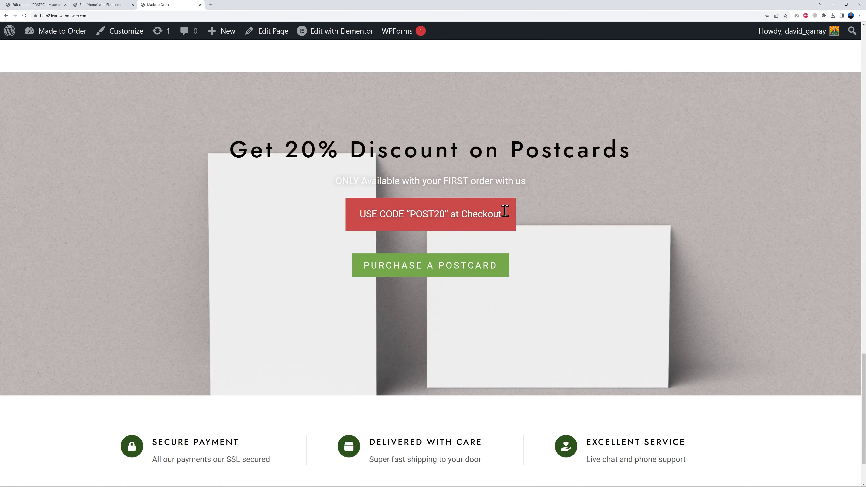
{"action": "scroll", "coordinate": [785, 225], "scroll_direction": "down", "scroll_amount": 2}
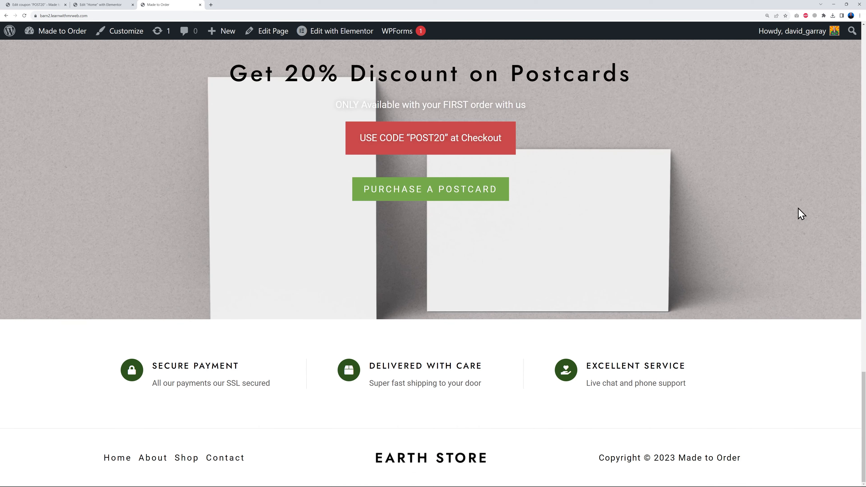
{"action": "scroll", "coordinate": [798, 208], "scroll_direction": "up", "scroll_amount": 20}
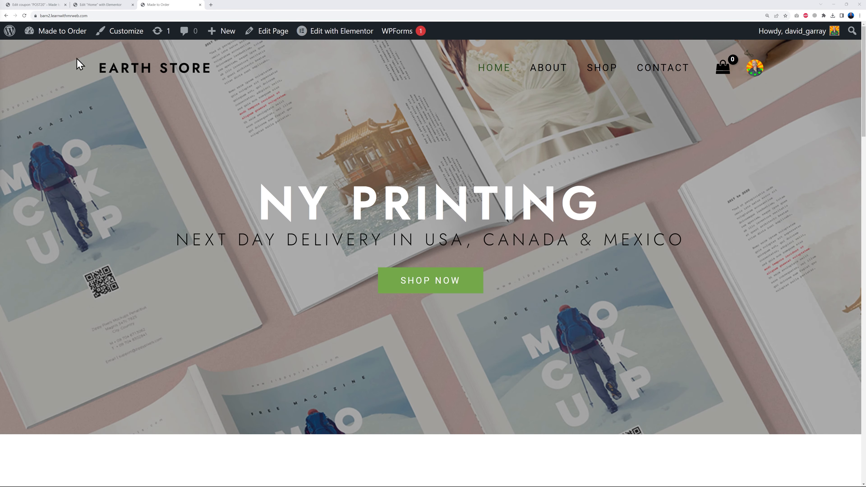
{"action": "scroll", "coordinate": [721, 205], "scroll_direction": "down", "scroll_amount": 20}
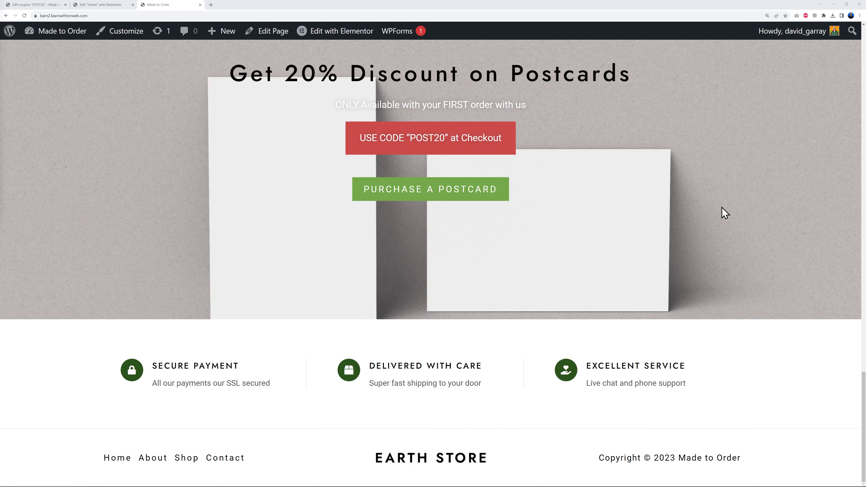
{"action": "scroll", "coordinate": [443, 464], "scroll_direction": "down", "scroll_amount": 1}
{"action": "scroll", "coordinate": [800, 360], "scroll_direction": "up", "scroll_amount": 20}
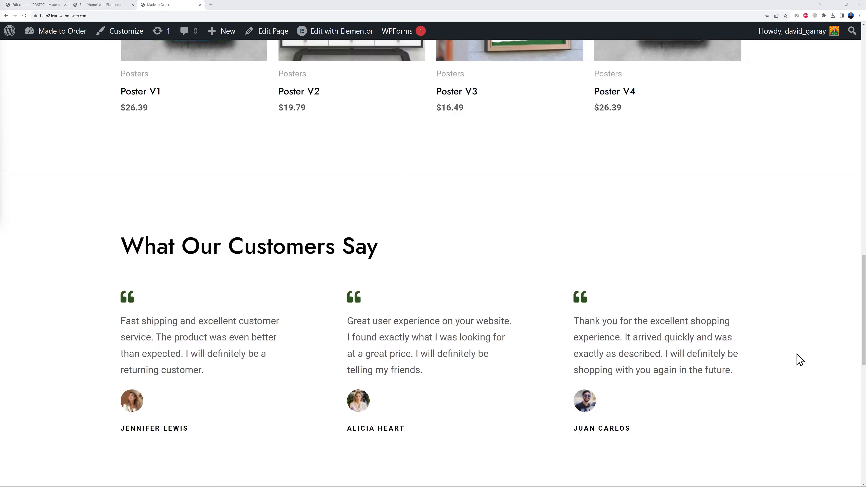
- Switch to the WordPress admin, open the theme customizer and bring up the header logo's settings
{"action": "left_click", "coordinate": [40, 6]}
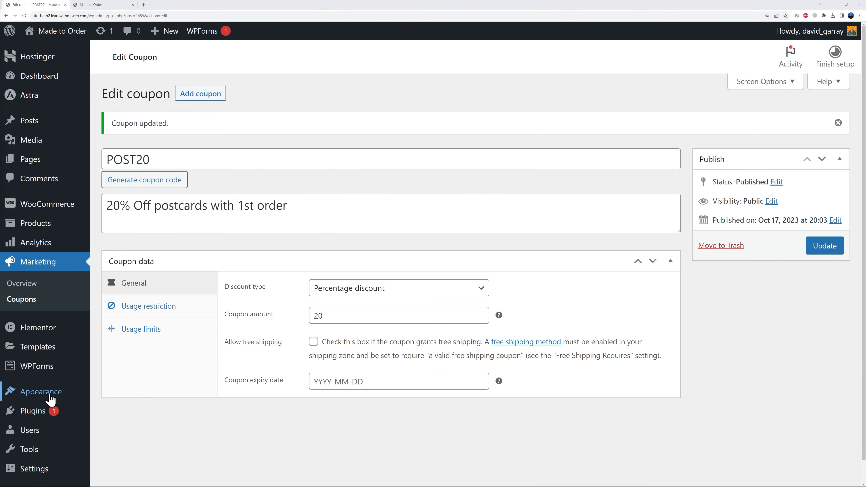
{"action": "mouse_move", "coordinate": [51, 396]}
{"action": "left_click", "coordinate": [124, 394]}
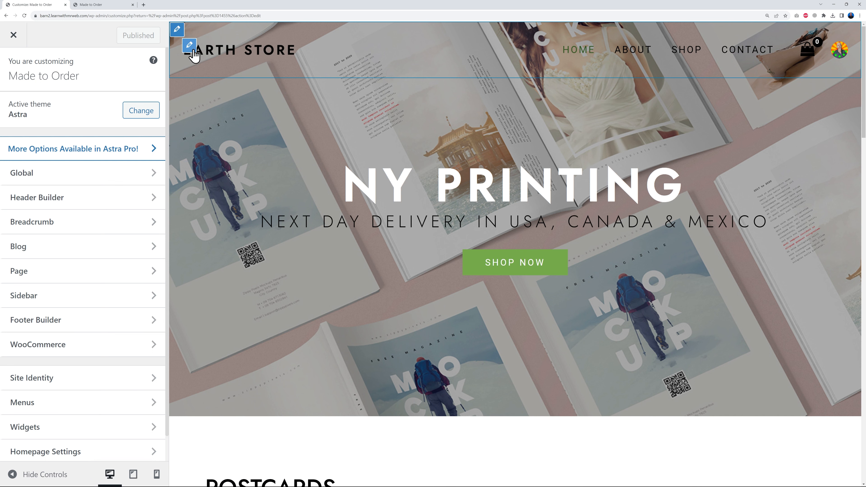
{"action": "left_click", "coordinate": [190, 46]}
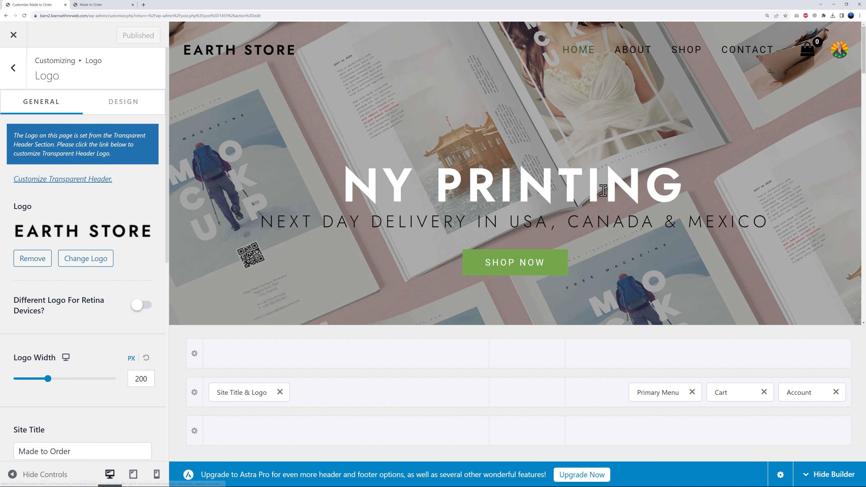
{"action": "scroll", "coordinate": [613, 196], "scroll_direction": "down", "scroll_amount": 15}
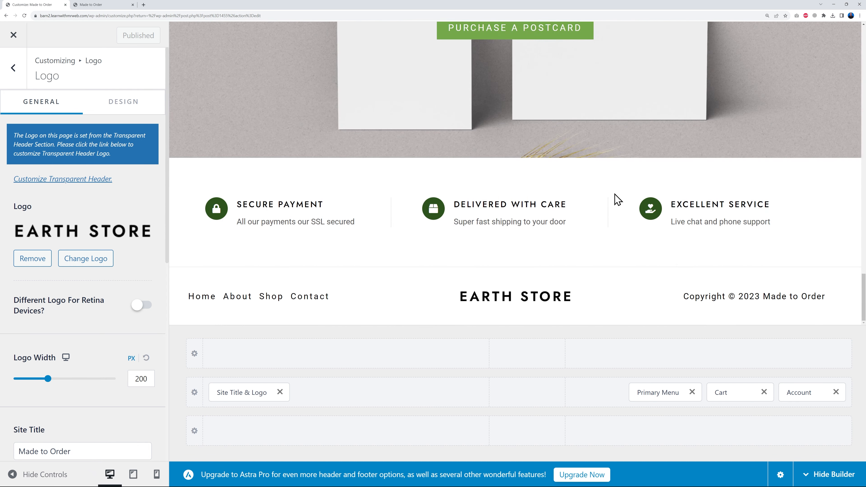
{"action": "scroll", "coordinate": [631, 263], "scroll_direction": "up", "scroll_amount": 5}
{"action": "scroll", "coordinate": [630, 260], "scroll_direction": "up", "scroll_amount": 10}
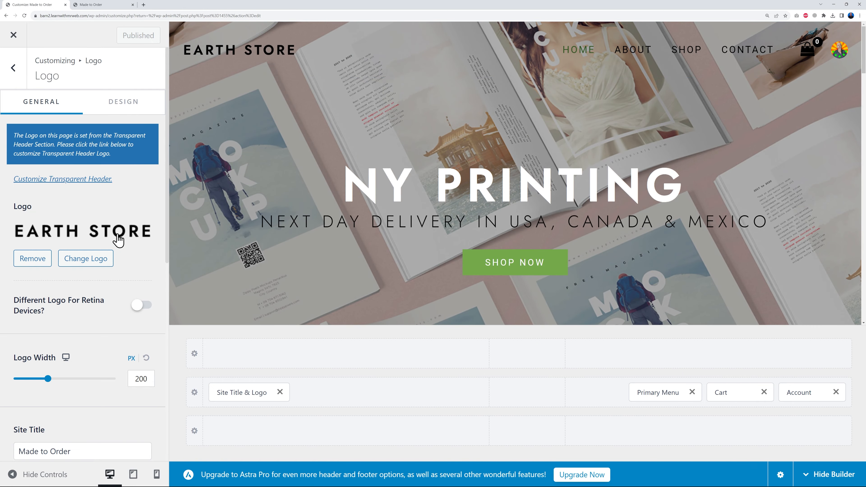
- Replace the EARTH STORE header logo with logo-colour.png from the media library, without cropping
{"action": "left_click", "coordinate": [104, 238]}
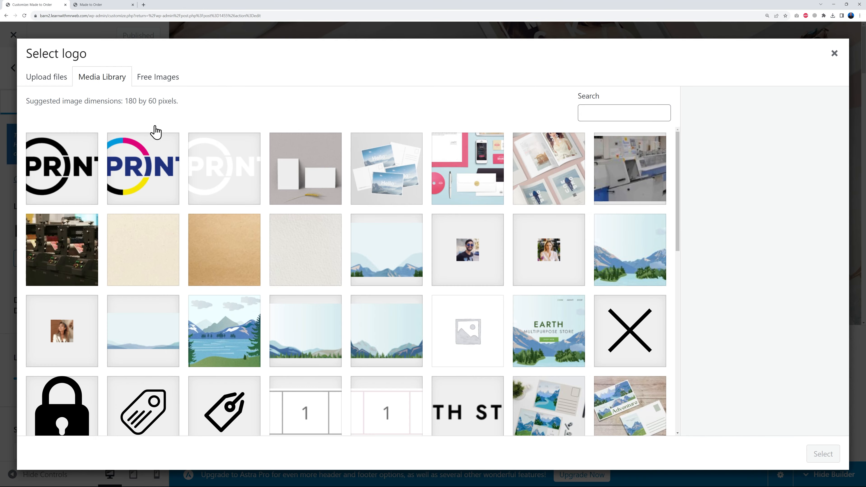
{"action": "left_click", "coordinate": [223, 179]}
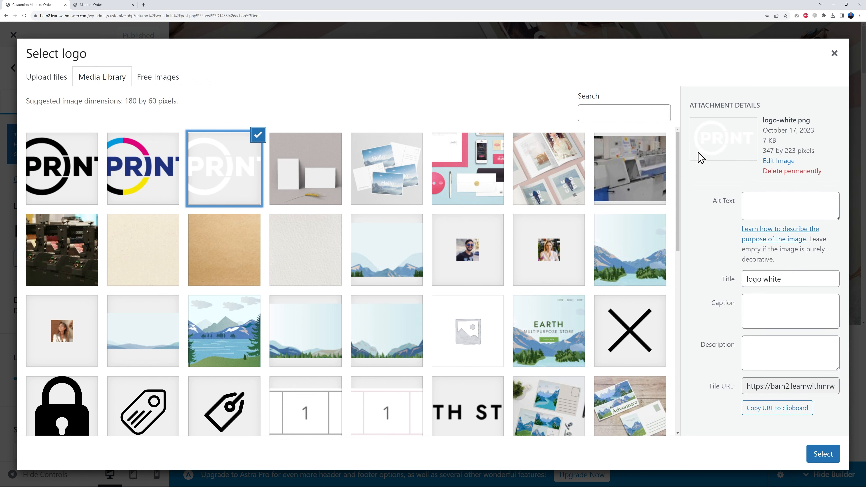
{"action": "left_click", "coordinate": [164, 187]}
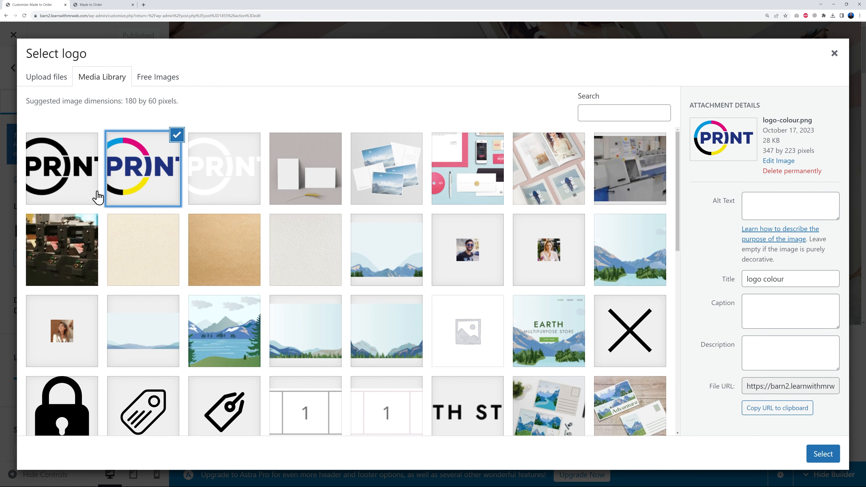
{"action": "left_click", "coordinate": [98, 196]}
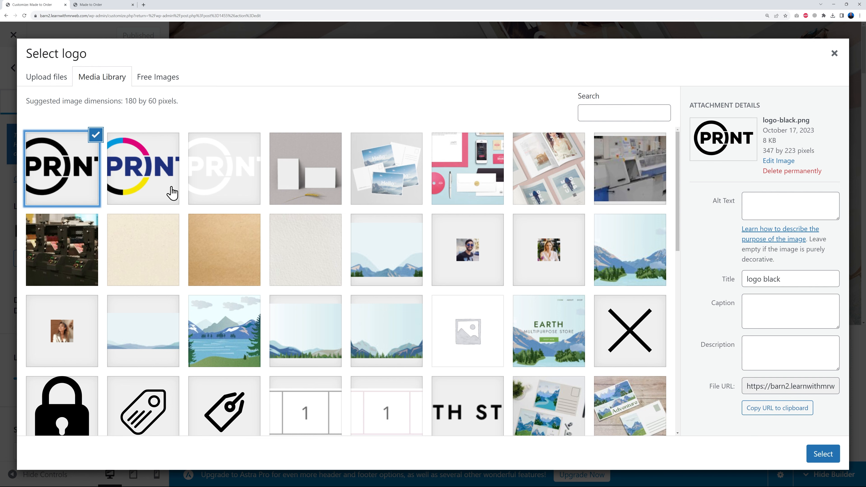
{"action": "left_click", "coordinate": [157, 190]}
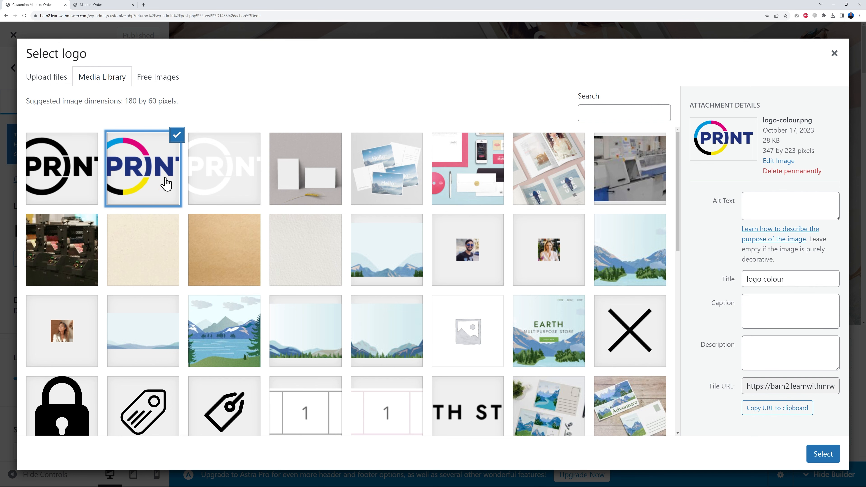
{"action": "left_click", "coordinate": [821, 456]}
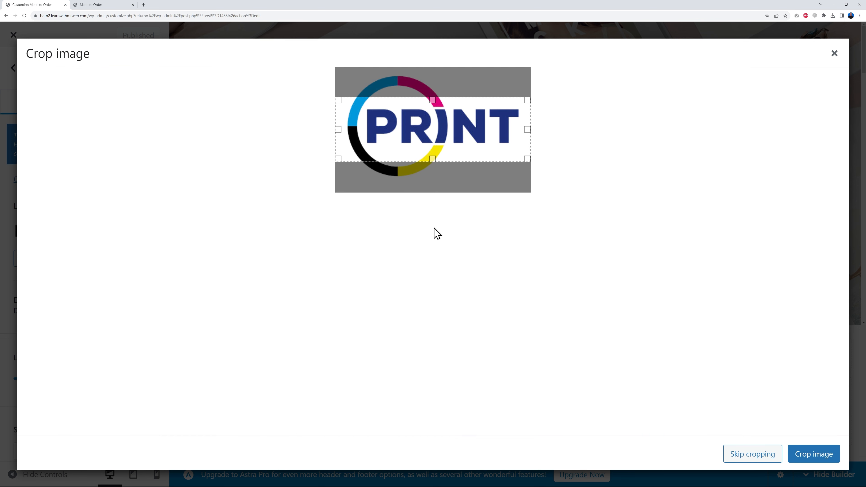
{"action": "left_click", "coordinate": [742, 456]}
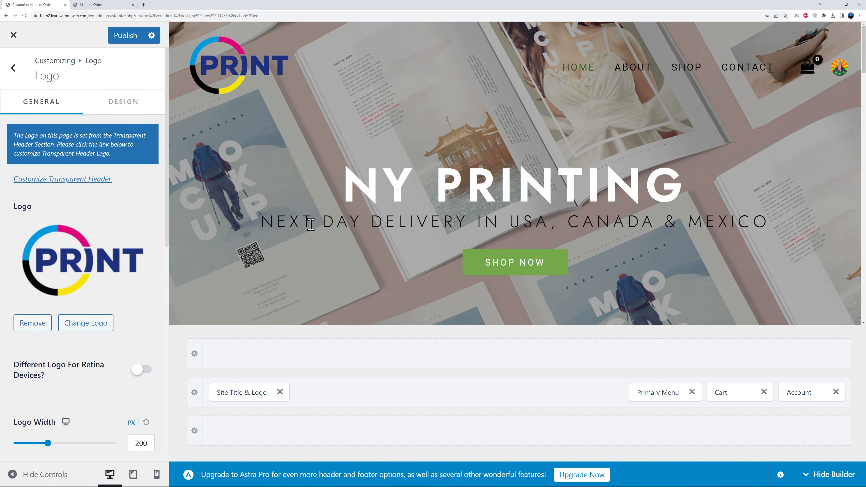
- Change the header logo to logo-white.png from the media library, without cropping
{"action": "left_click", "coordinate": [114, 266]}
{"action": "left_click", "coordinate": [226, 167]}
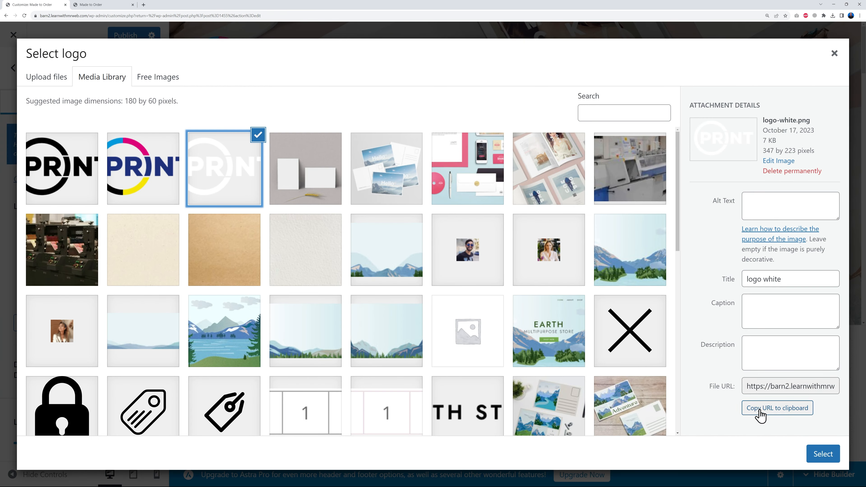
{"action": "left_click", "coordinate": [807, 454]}
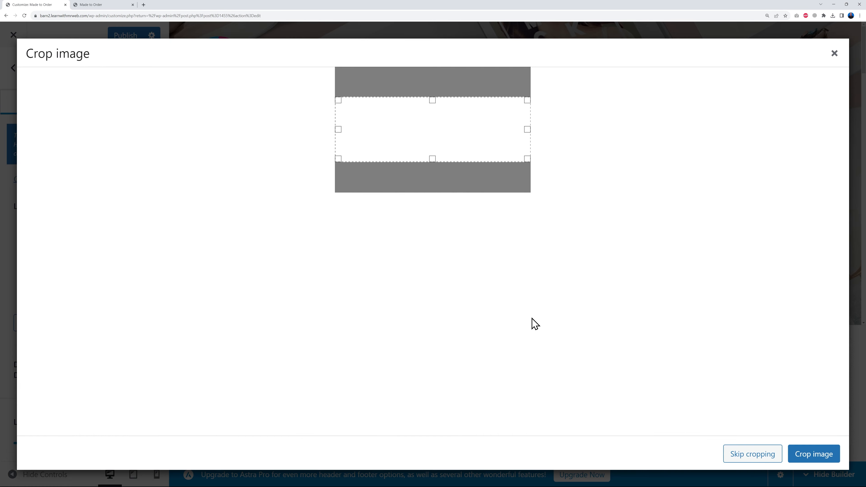
{"action": "left_click", "coordinate": [772, 456]}
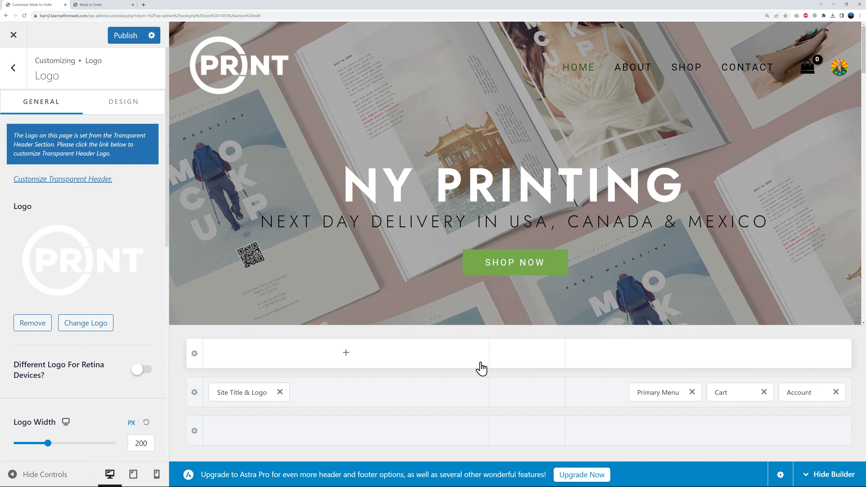
- Change the header logo to logo-black.png without cropping, set its width to 123 px and publish the customizer changes
{"action": "left_click", "coordinate": [114, 263]}
{"action": "left_click", "coordinate": [71, 171]}
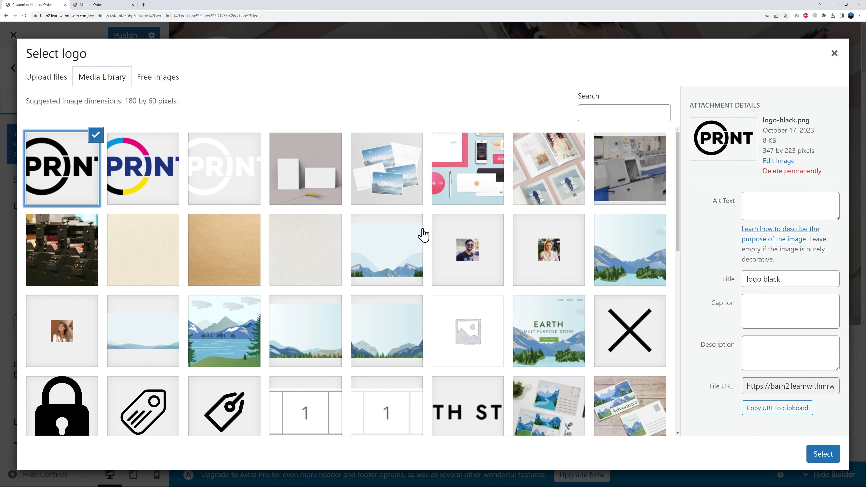
{"action": "left_click", "coordinate": [826, 456]}
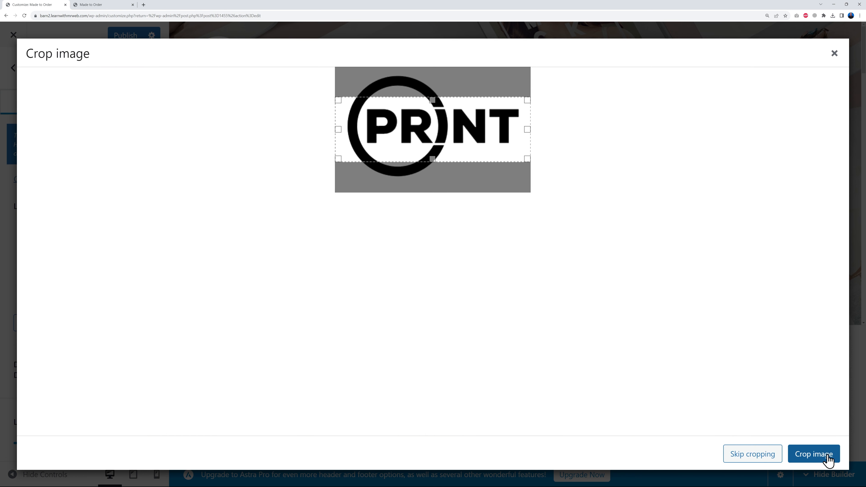
{"action": "left_click", "coordinate": [770, 459]}
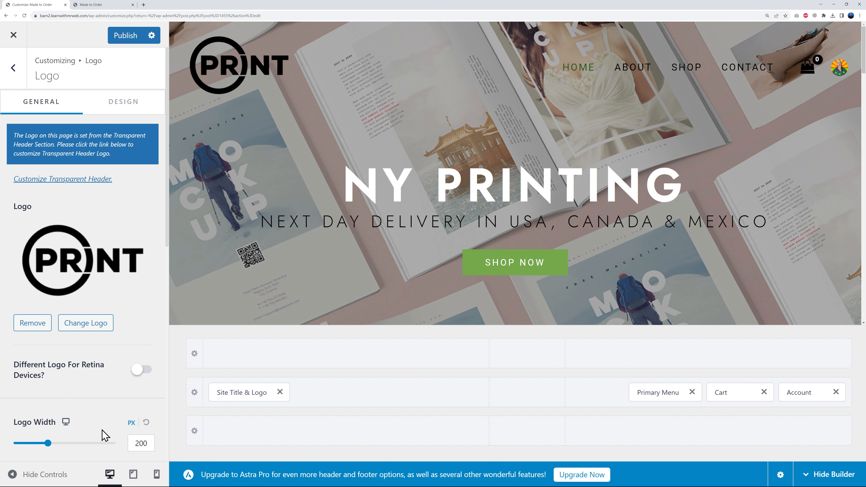
{"action": "left_click_drag", "start_coordinate": [51, 449], "coordinate": [39, 452]}
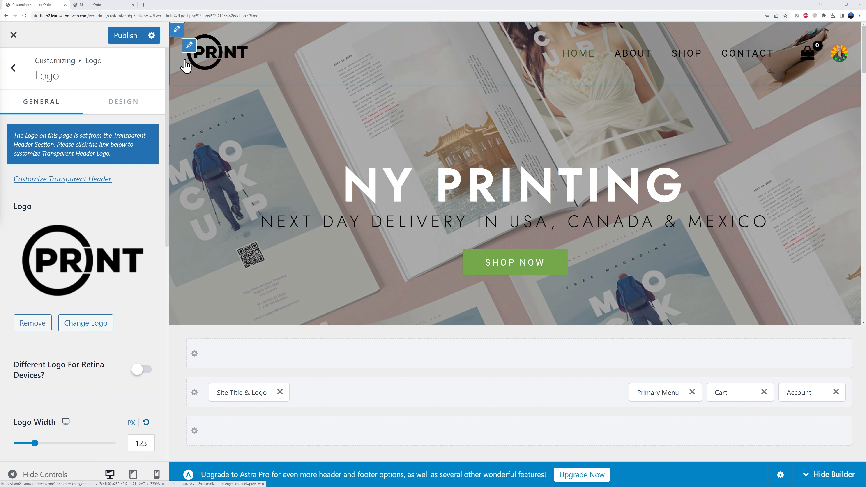
{"action": "left_click", "coordinate": [125, 35]}
{"action": "scroll", "coordinate": [566, 216], "scroll_direction": "down", "scroll_amount": 10}
{"action": "scroll", "coordinate": [565, 216], "scroll_direction": "down", "scroll_amount": 4}
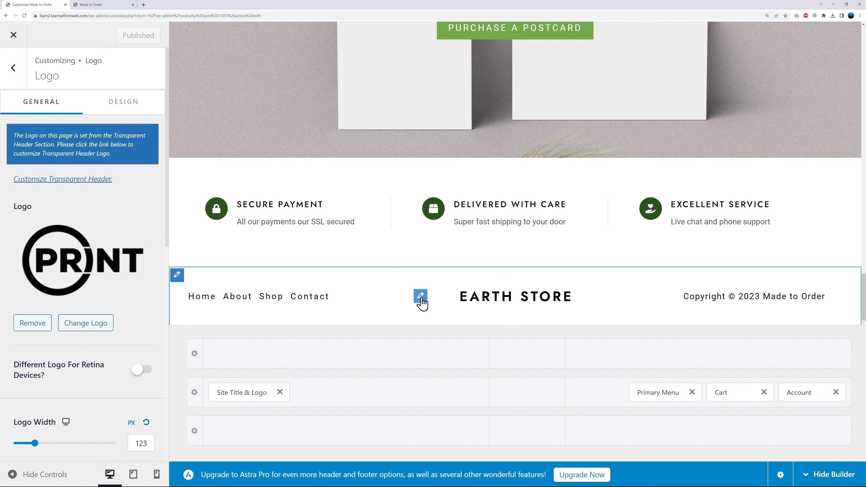
{"action": "left_click", "coordinate": [420, 296]}
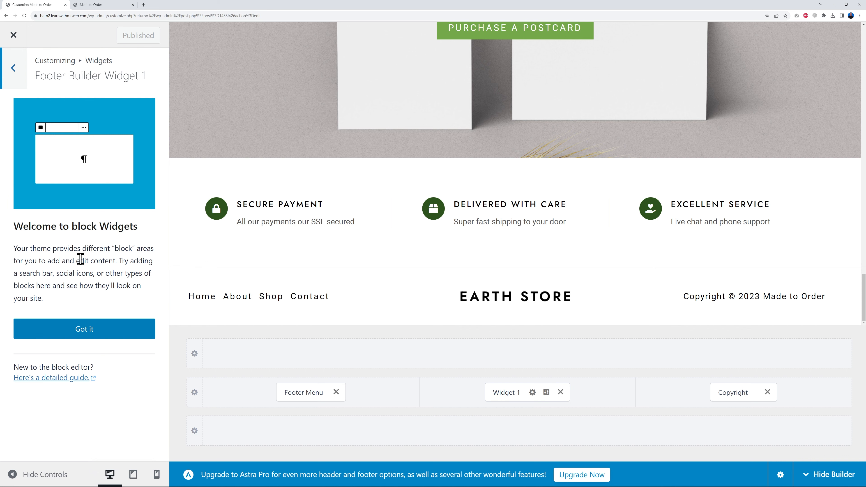
- Leave the customizer and bring up the contents of Footer Builder Widget 1 on the Widgets admin page, dismissing the welcome guide
{"action": "left_click", "coordinate": [13, 35]}
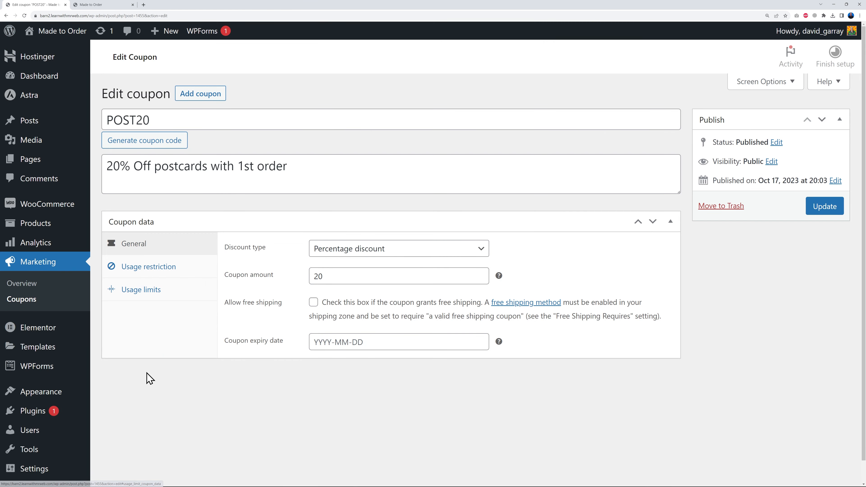
{"action": "mouse_move", "coordinate": [54, 401]}
{"action": "left_click", "coordinate": [122, 409]}
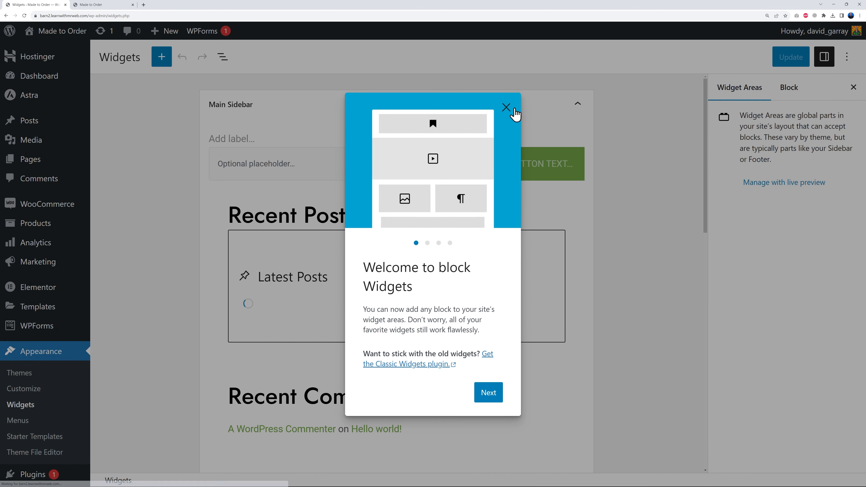
{"action": "left_click", "coordinate": [509, 110]}
{"action": "left_click", "coordinate": [578, 104]}
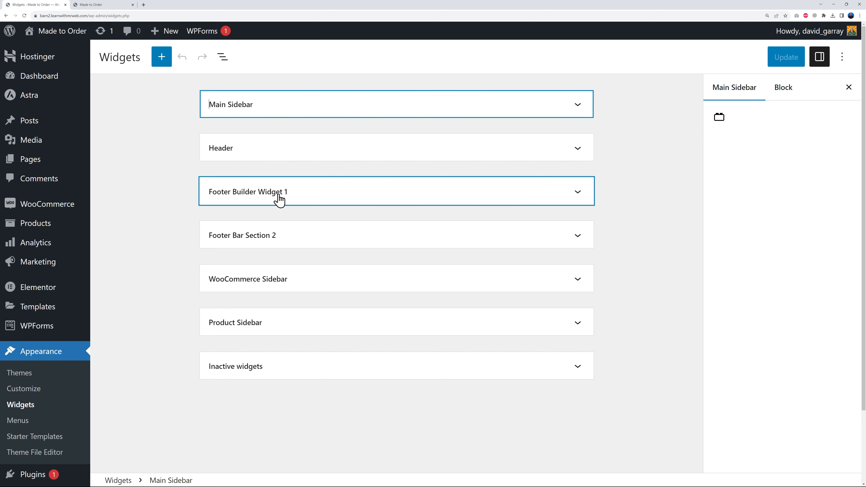
{"action": "left_click", "coordinate": [577, 191]}
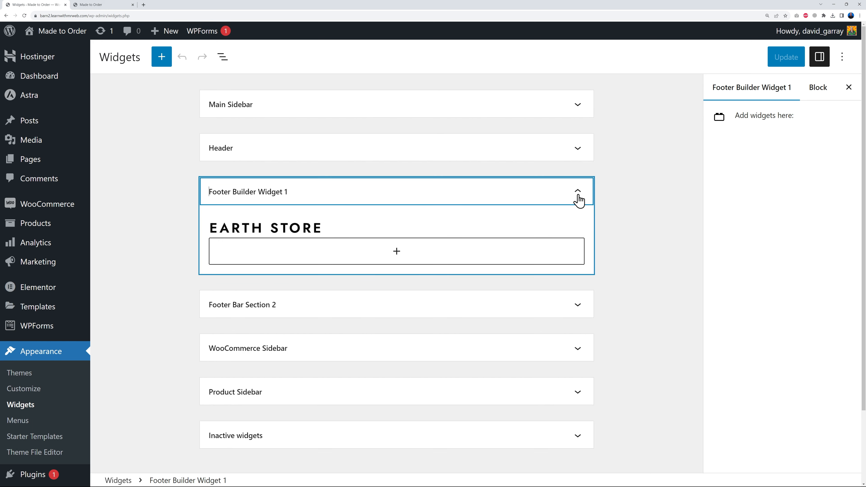
- Replace the EARTH STORE image in Footer Builder Widget 1 with logo-black.png from the media library
{"action": "left_click", "coordinate": [295, 233]}
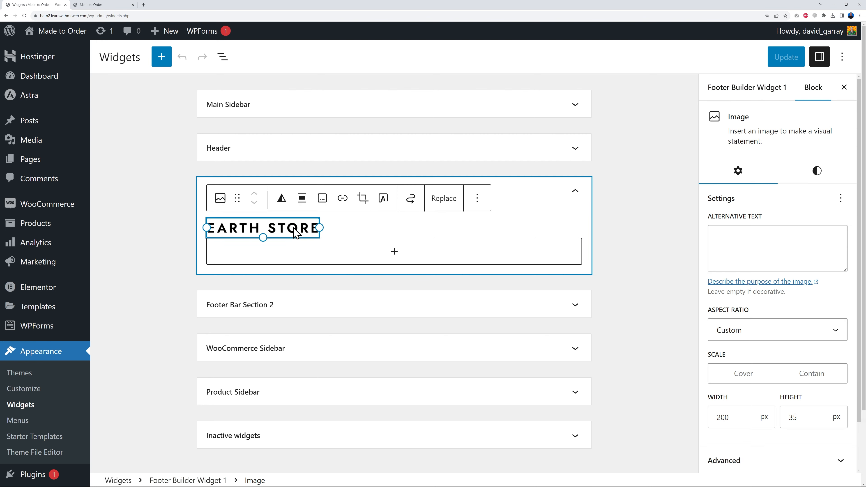
{"action": "left_click", "coordinate": [438, 203]}
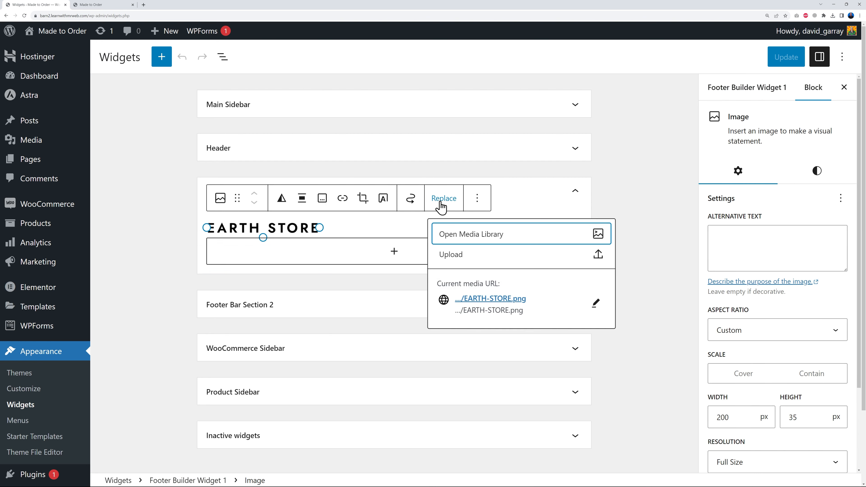
{"action": "left_click", "coordinate": [458, 237]}
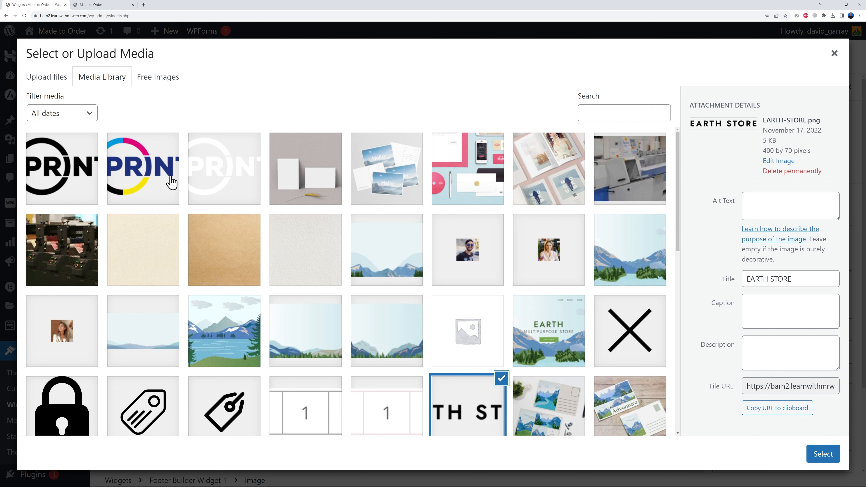
{"action": "left_click", "coordinate": [62, 186]}
{"action": "left_click", "coordinate": [141, 183]}
{"action": "left_click", "coordinate": [86, 183]}
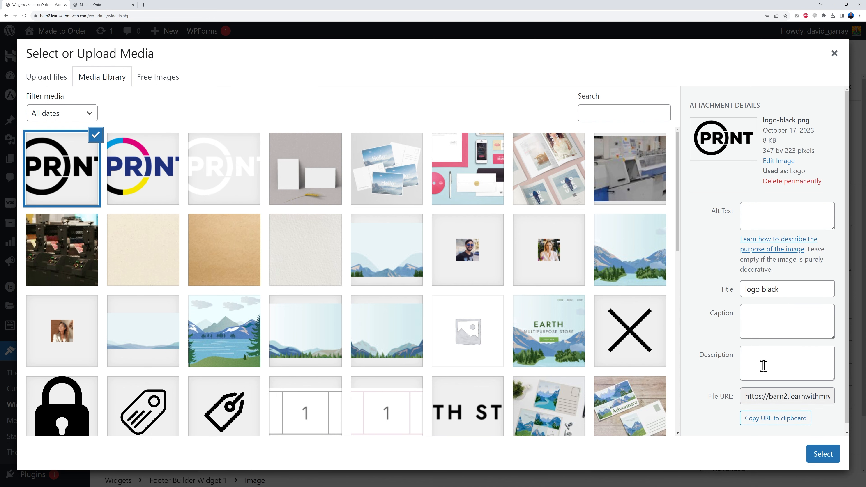
{"action": "left_click", "coordinate": [821, 455]}
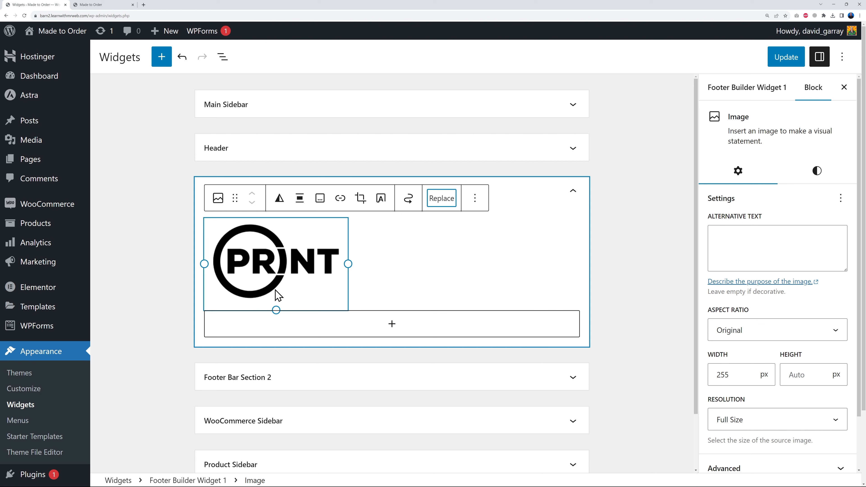
- Shrink the footer logo to 128 px wide, save the widgets and check the header and footer logos on the live home page
{"action": "left_click_drag", "start_coordinate": [276, 309], "coordinate": [269, 284]}
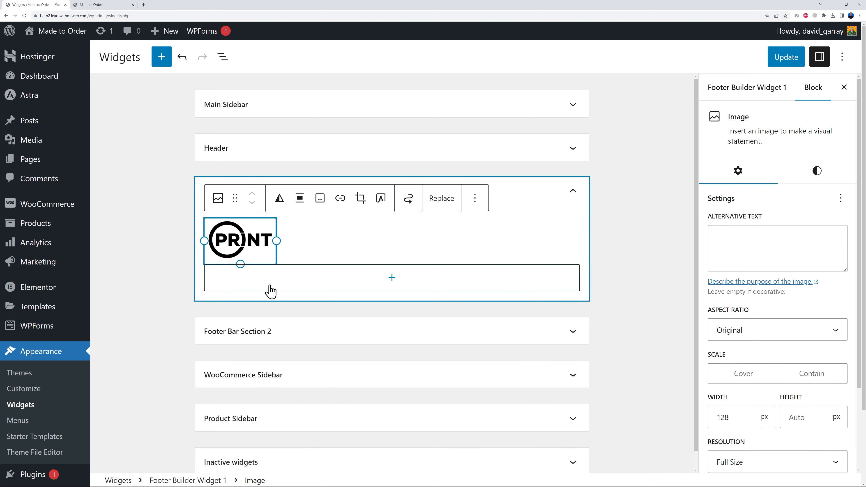
{"action": "left_click", "coordinate": [784, 64]}
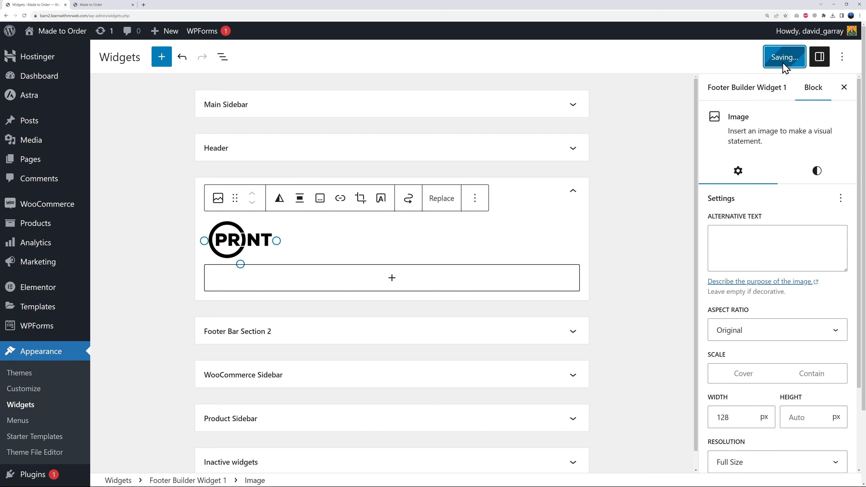
{"action": "left_click", "coordinate": [114, 12]}
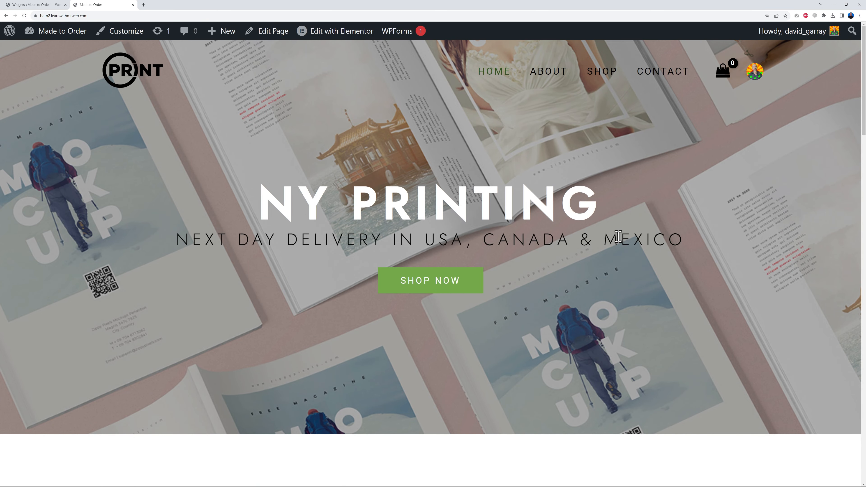
{"action": "scroll", "coordinate": [618, 238], "scroll_direction": "down", "scroll_amount": 20}
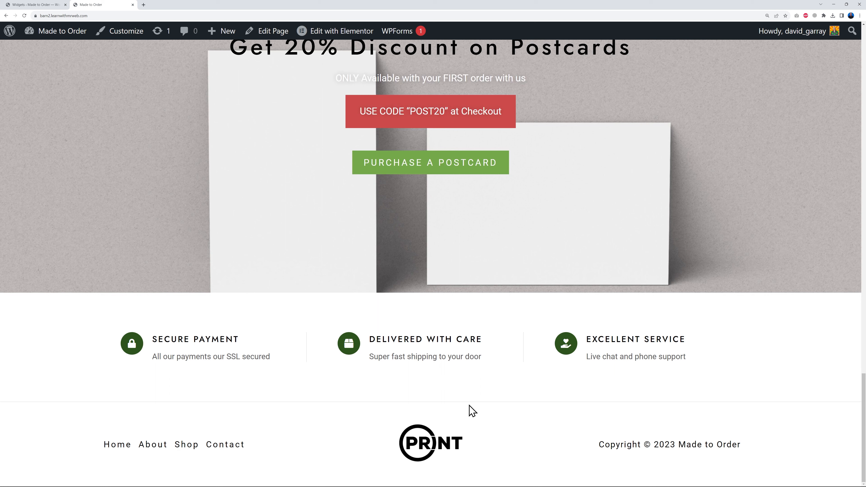